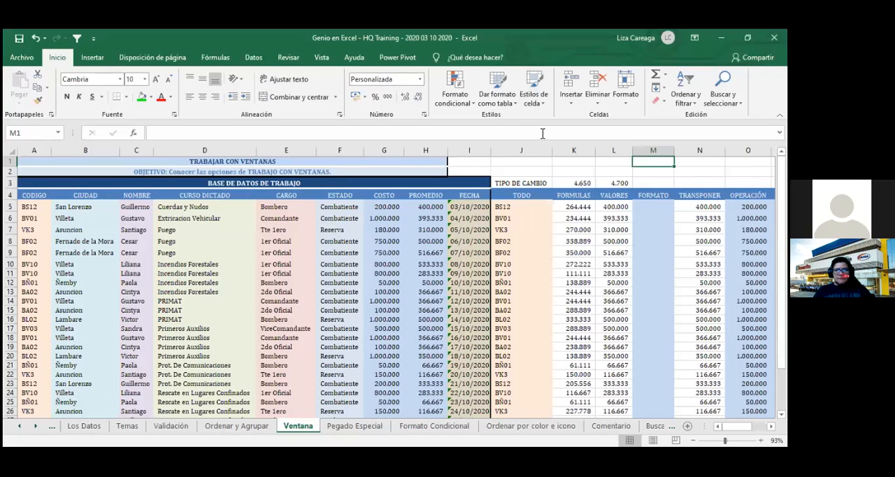
- Open the Formato Condicional sheet and look over its data columns
{"action": "left_click", "coordinate": [439, 266]}
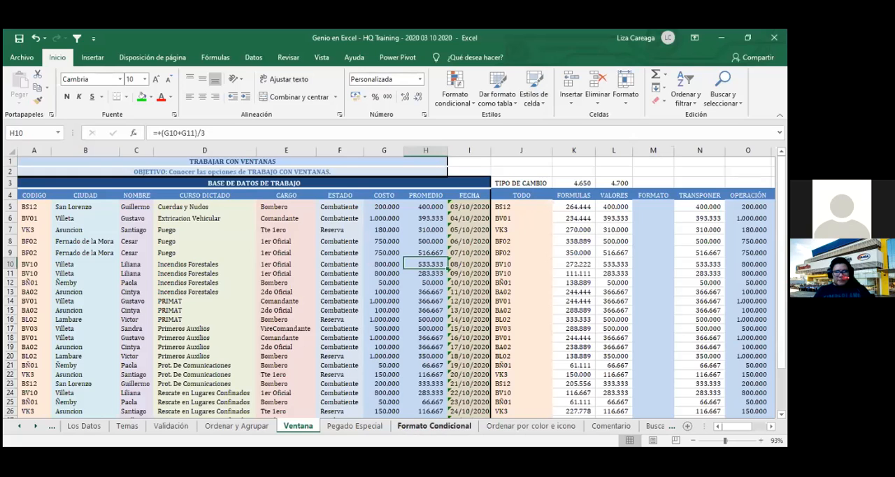
{"action": "left_click", "coordinate": [434, 426]}
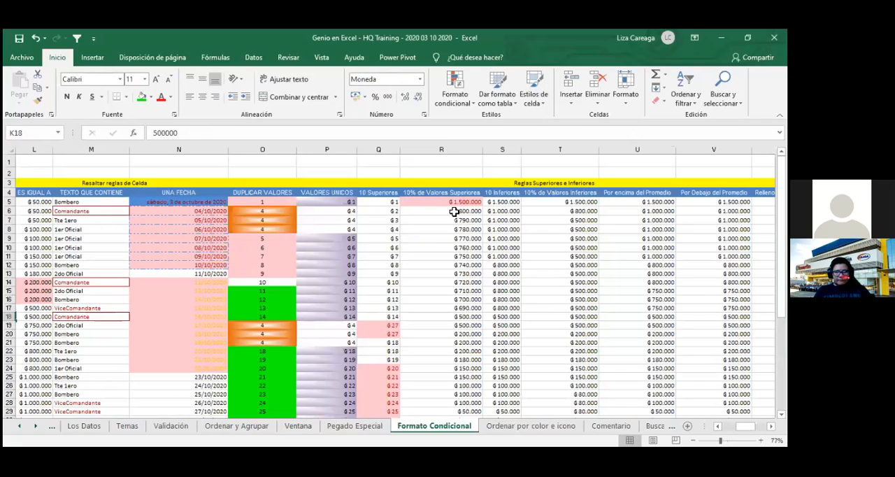
{"action": "scroll", "coordinate": [455, 301], "scroll_direction": "down", "scroll_amount": 2}
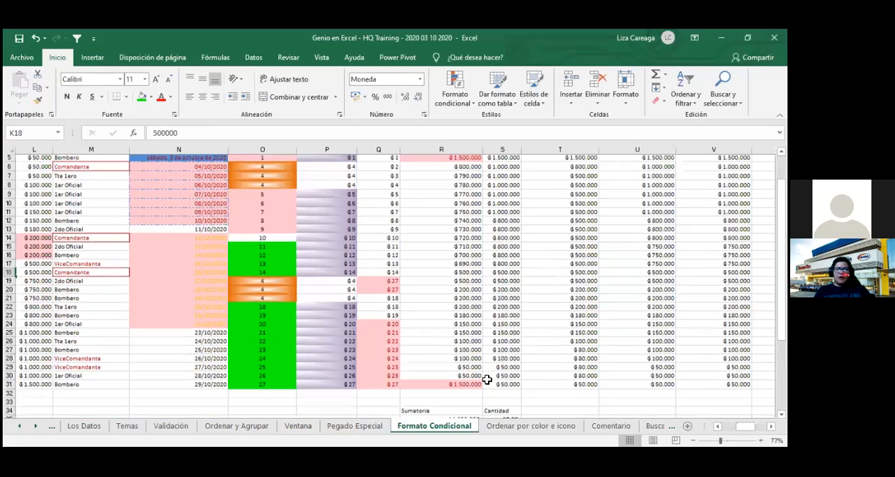
{"action": "scroll", "coordinate": [463, 349], "scroll_direction": "up", "scroll_amount": 2}
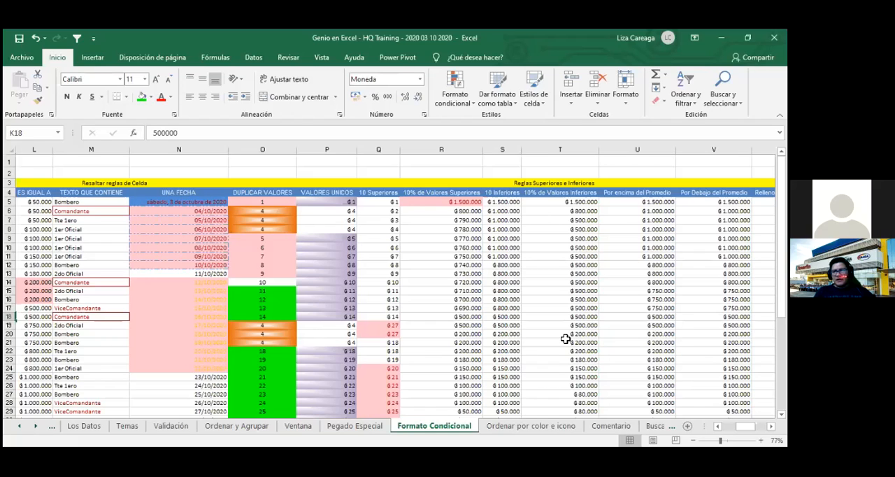
- Save the workbook and highlight the 10 lowest values in S5:S31 with light red fill and dark red text
{"action": "left_click", "coordinate": [578, 239]}
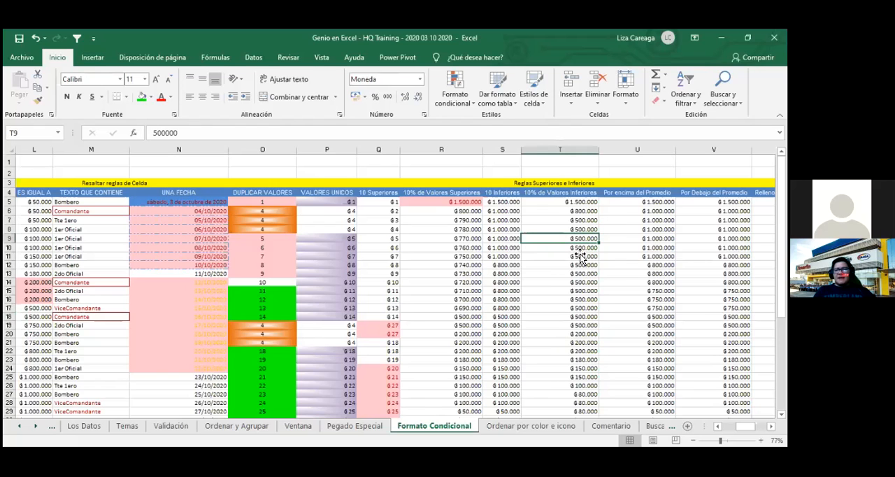
{"action": "scroll", "coordinate": [579, 256], "scroll_direction": "right", "scroll_amount": 3}
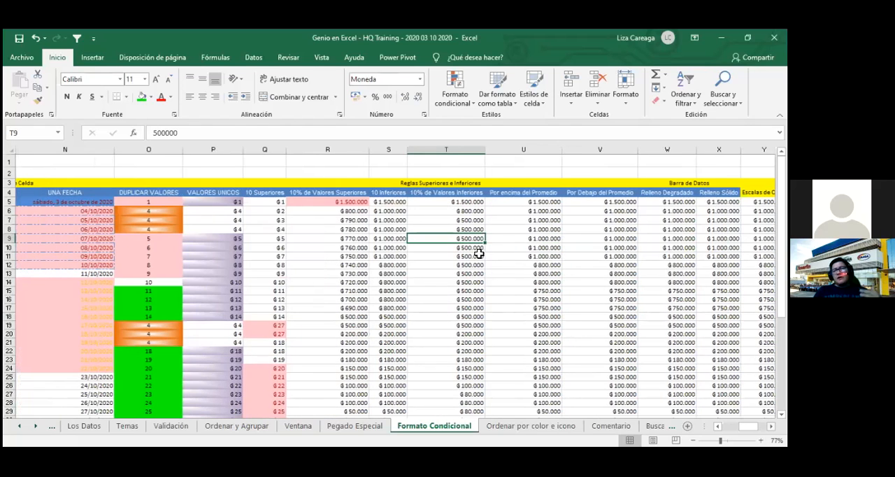
{"action": "left_click", "coordinate": [402, 204]}
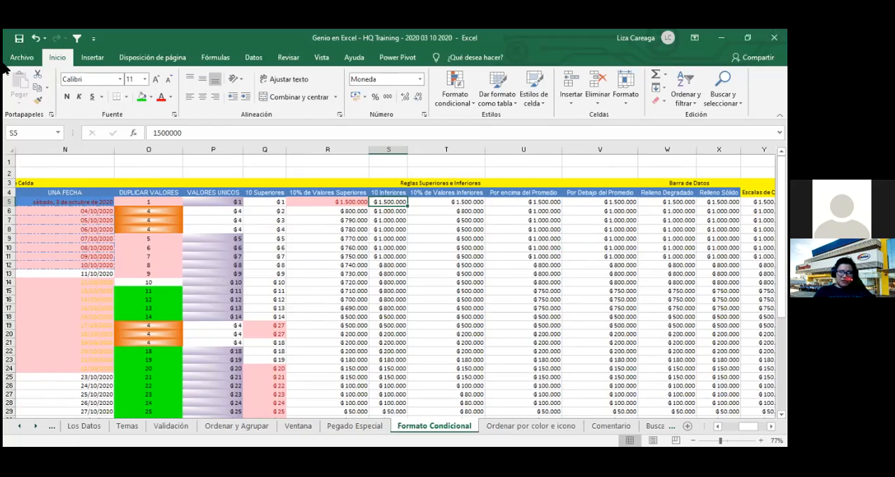
{"action": "key", "text": "ctrl+s"}
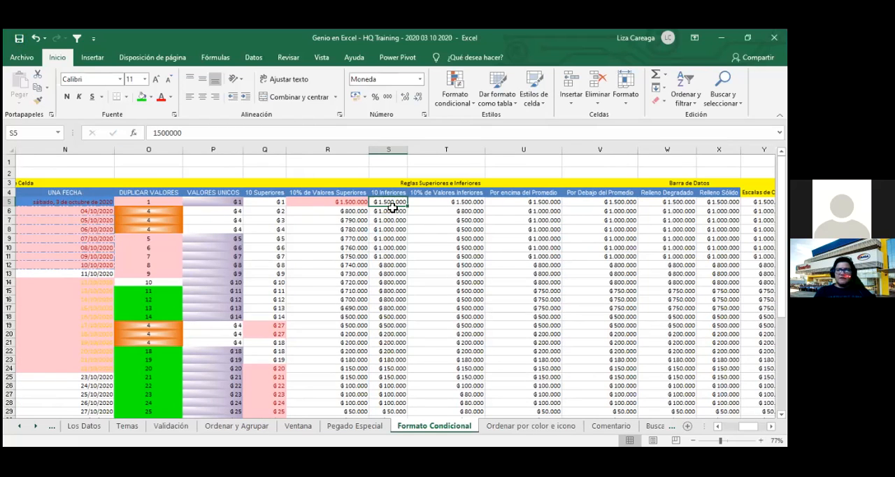
{"action": "key", "text": "ctrl+shift+Down"}
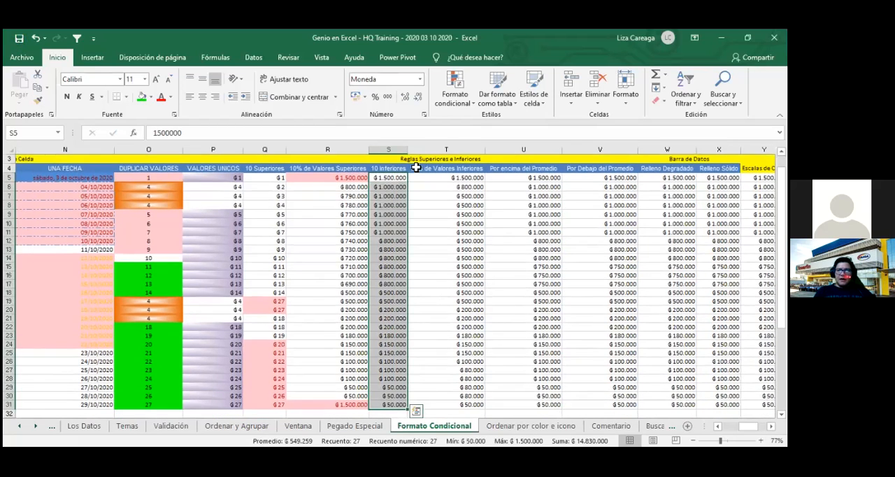
{"action": "left_click", "coordinate": [455, 98]}
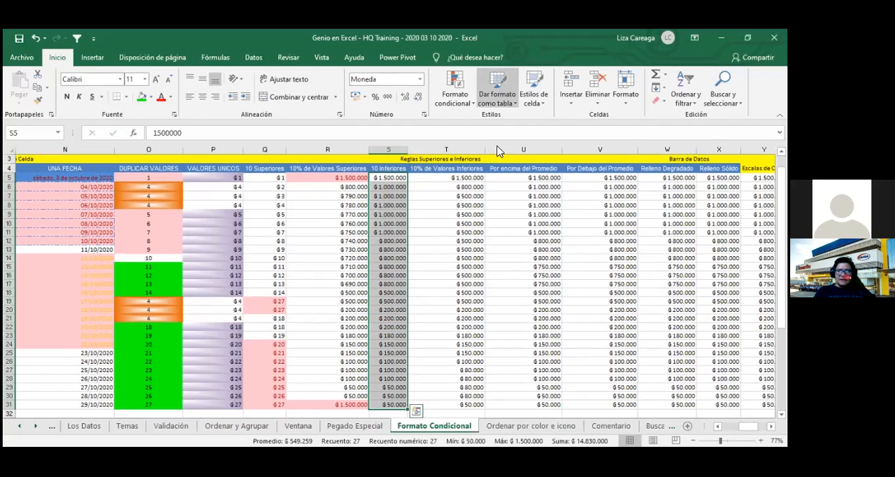
{"action": "mouse_move", "coordinate": [498, 150]}
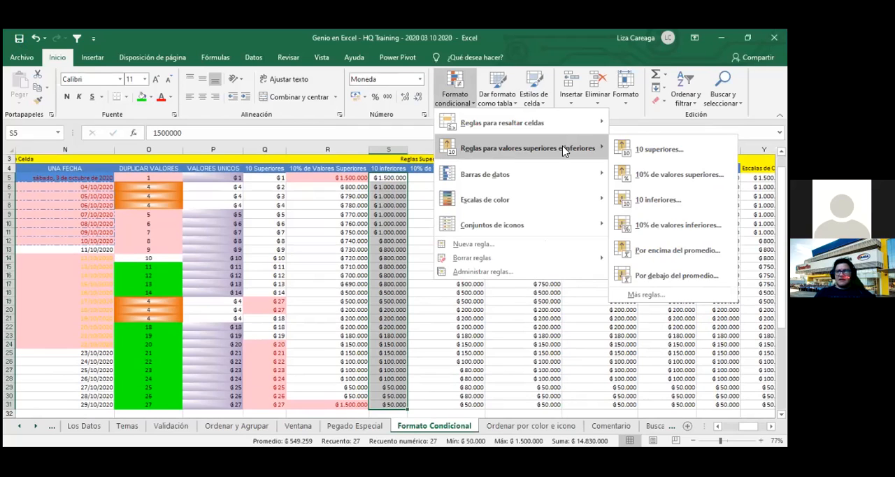
{"action": "left_click", "coordinate": [661, 202]}
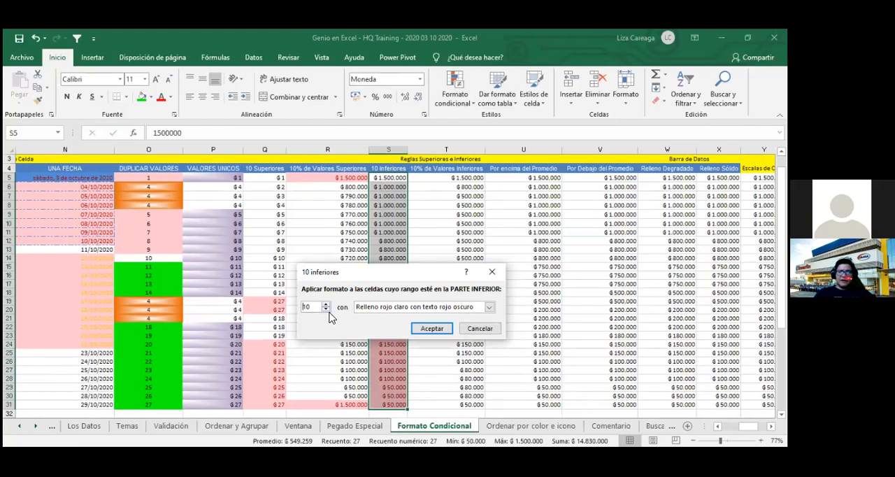
{"action": "left_click", "coordinate": [434, 328]}
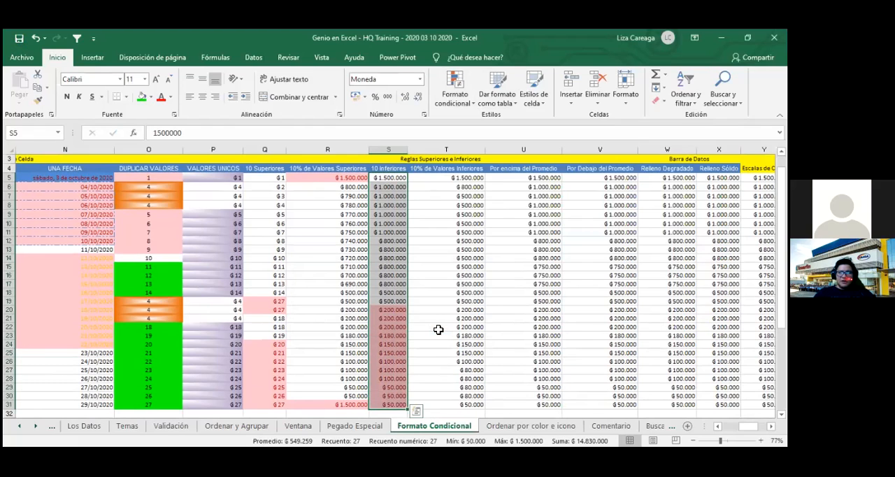
- Select the highlighted cells S20:S31 to check how many the bottom-10 rule marks
{"action": "left_click", "coordinate": [402, 310]}
{"action": "left_click_drag", "start_coordinate": [401, 389], "coordinate": [397, 400]}
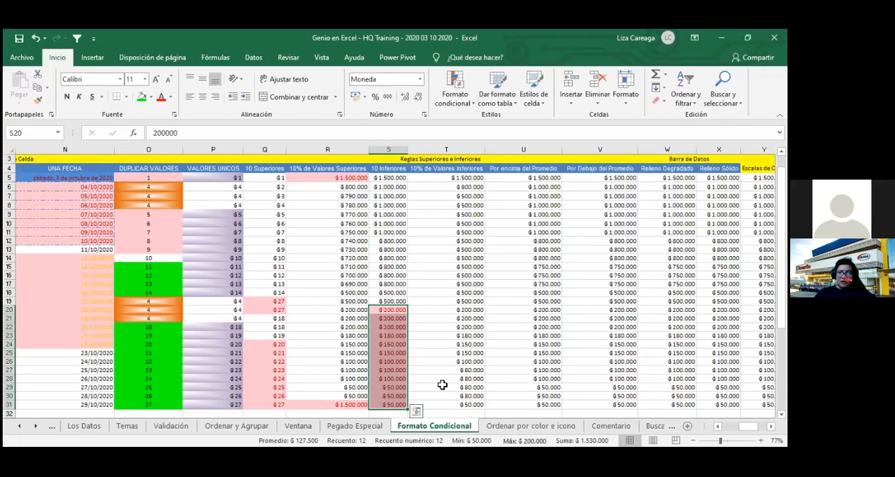
{"action": "left_click_drag", "start_coordinate": [399, 311], "coordinate": [393, 405]}
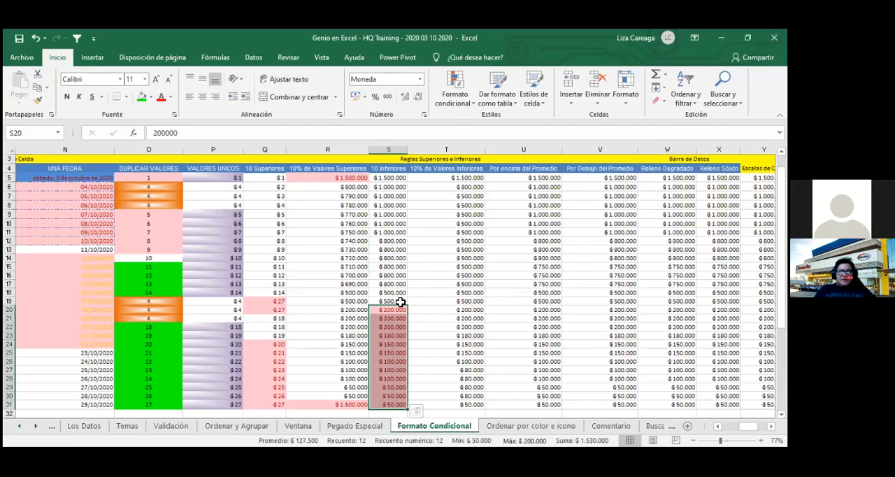
- Change the value in cell S19 of the 10 Inferiores column to 25000
{"action": "left_click", "coordinate": [400, 301]}
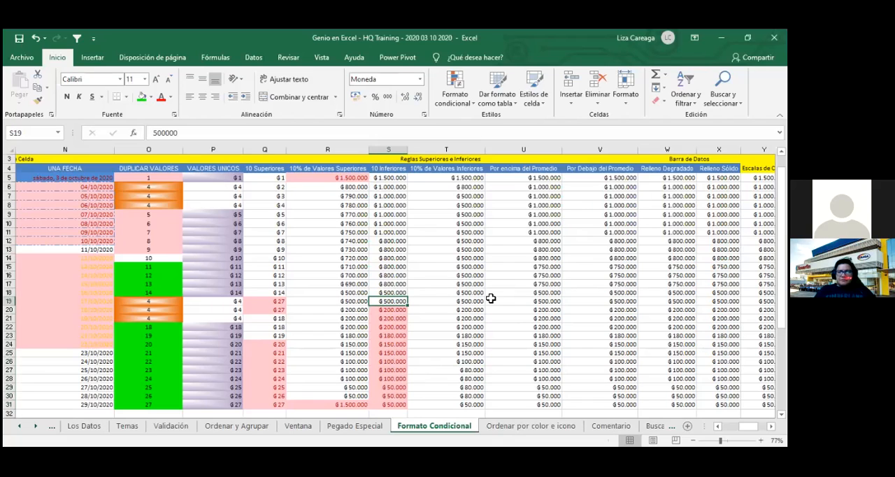
{"action": "type", "text": "25000"}
{"action": "key", "text": "Return"}
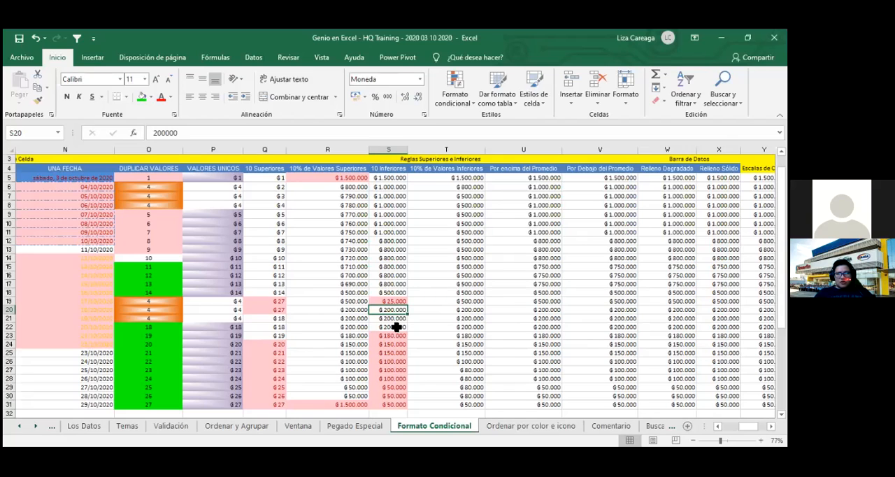
- Select the highlighted cells S19 and S23:S31 together to recount the values the rule marks
{"action": "left_click", "coordinate": [400, 302]}
{"action": "left_click_drag", "start_coordinate": [384, 336], "coordinate": [392, 408]}
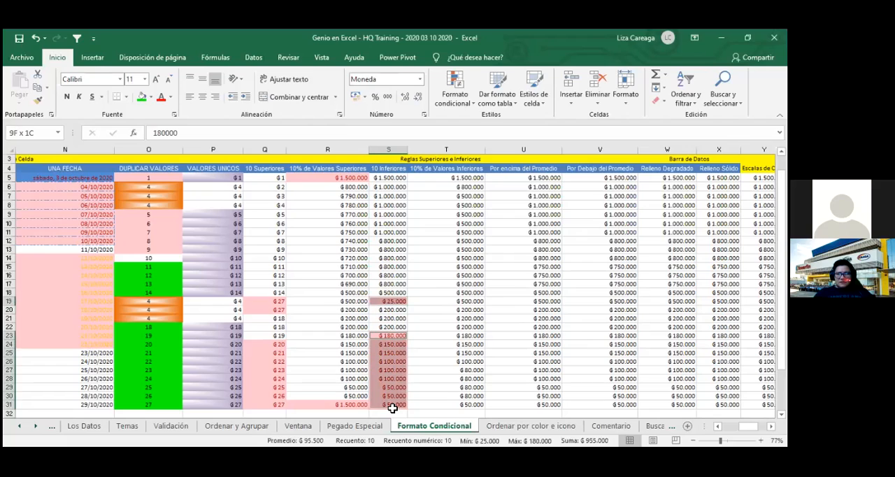
{"action": "left_click_drag", "start_coordinate": [392, 408], "coordinate": [392, 408]}
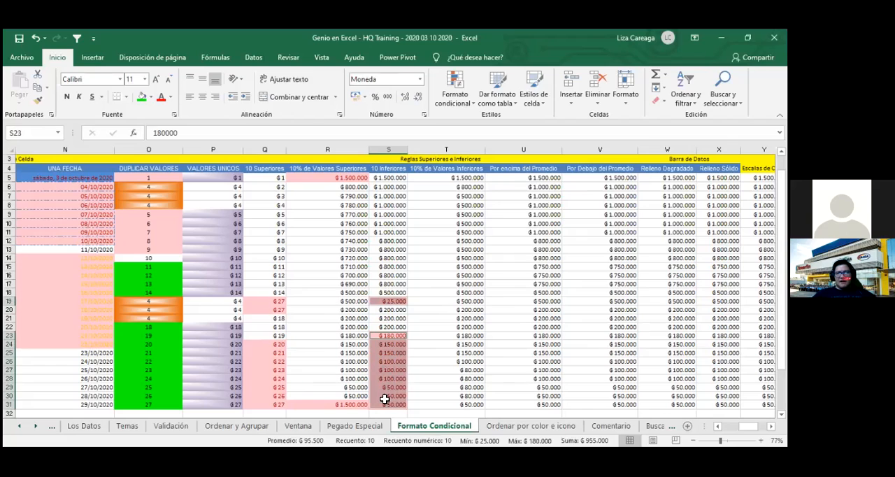
{"action": "left_click", "coordinate": [439, 348]}
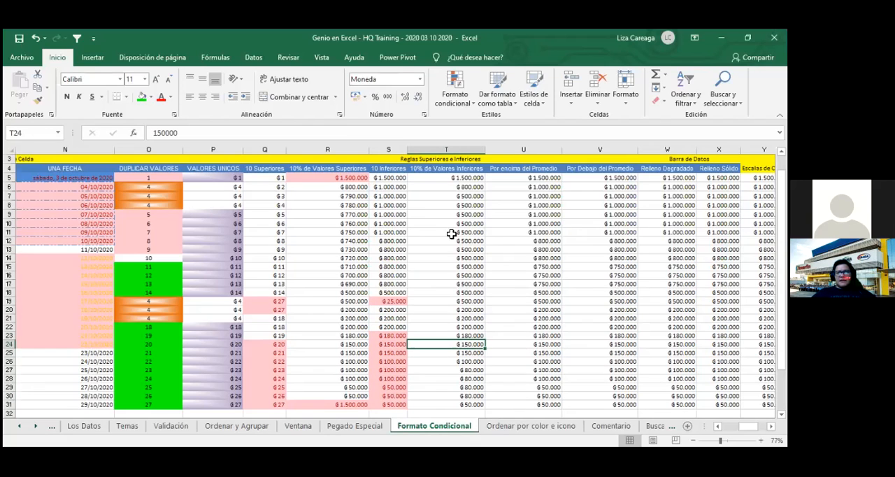
- Highlight the lowest 10% of values in T5:T31 with light red fill and dark red text
{"action": "left_click_drag", "start_coordinate": [453, 180], "coordinate": [460, 404]}
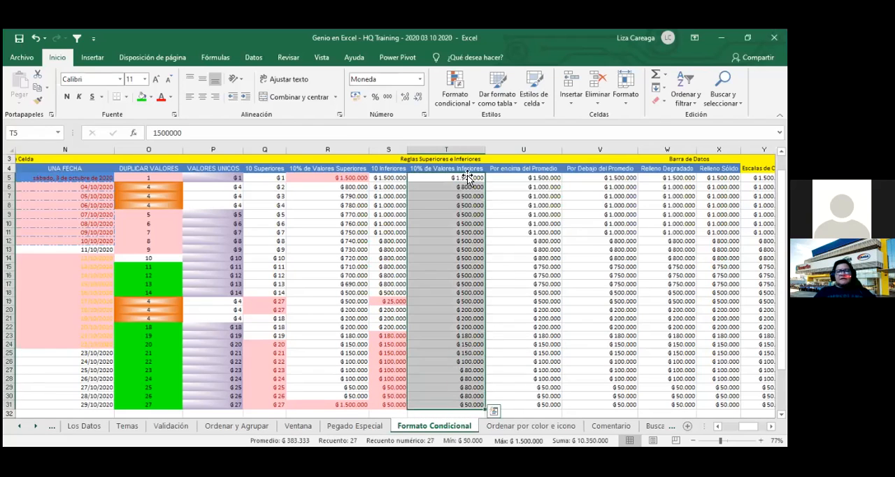
{"action": "left_click", "coordinate": [453, 97]}
{"action": "mouse_move", "coordinate": [525, 148]}
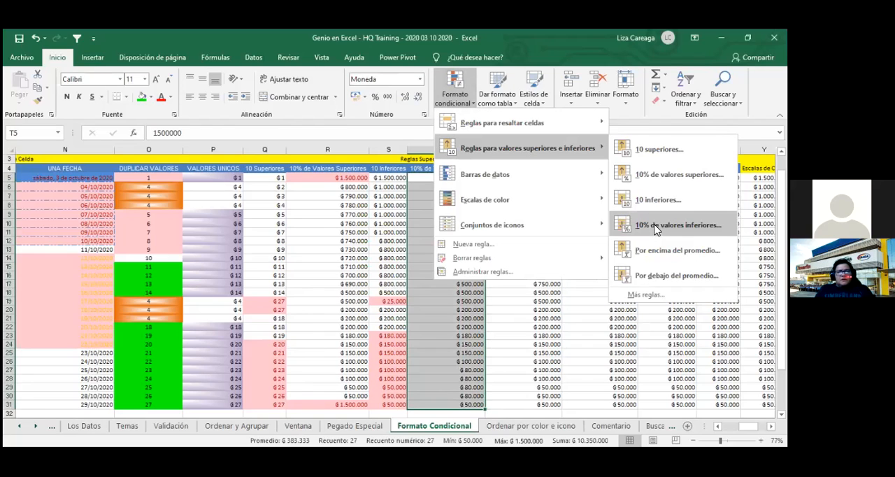
{"action": "left_click", "coordinate": [656, 225]}
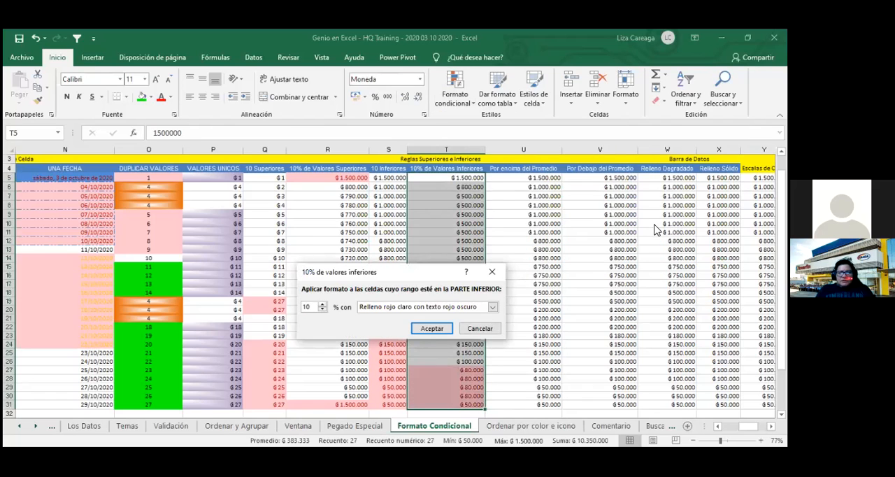
{"action": "left_click", "coordinate": [432, 328]}
- Select the highlighted cells T27:T31 to check their count, and save the workbook
{"action": "left_click", "coordinate": [518, 370]}
{"action": "left_click_drag", "start_coordinate": [472, 371], "coordinate": [472, 408]}
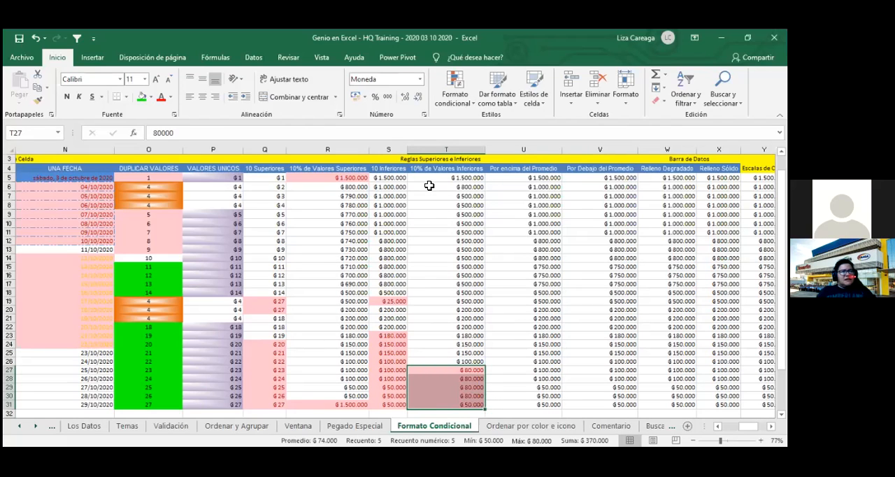
{"action": "left_click", "coordinate": [19, 39]}
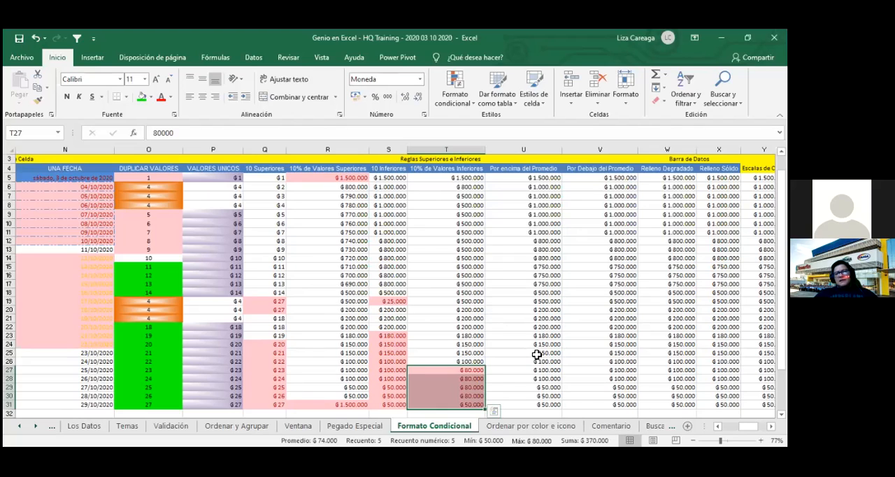
- Highlight the above-average values in U5:U31 with light red fill and dark red text
{"action": "left_click", "coordinate": [538, 319]}
{"action": "key", "text": "Right"}
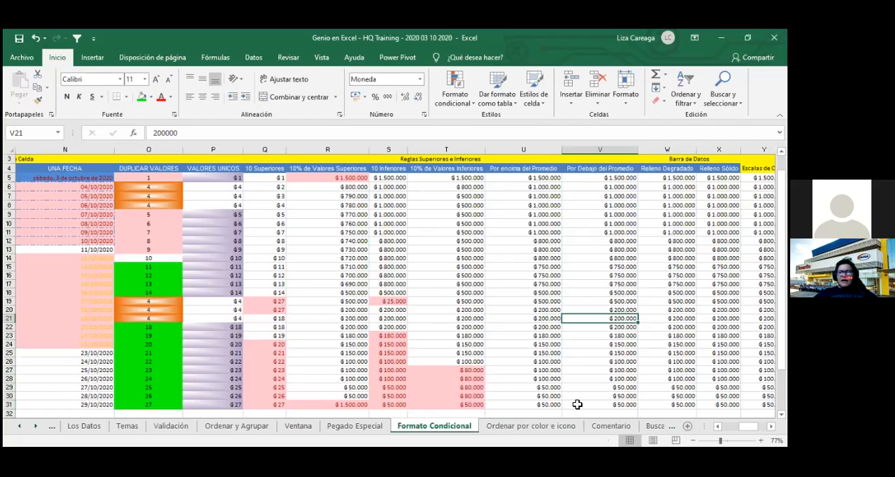
{"action": "scroll", "coordinate": [204, 240], "scroll_direction": "right", "scroll_amount": 5}
{"action": "left_click_drag", "start_coordinate": [186, 179], "coordinate": [198, 403]}
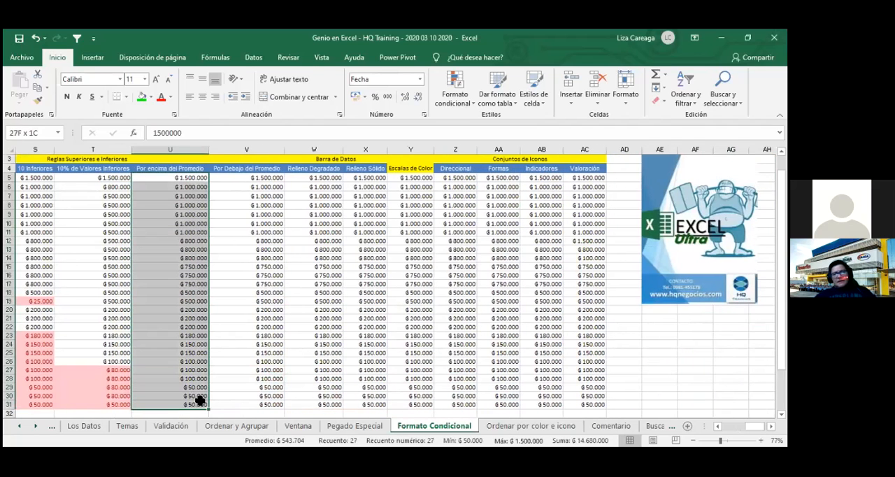
{"action": "left_click", "coordinate": [459, 107]}
{"action": "mouse_move", "coordinate": [524, 147]}
{"action": "left_click", "coordinate": [663, 251]}
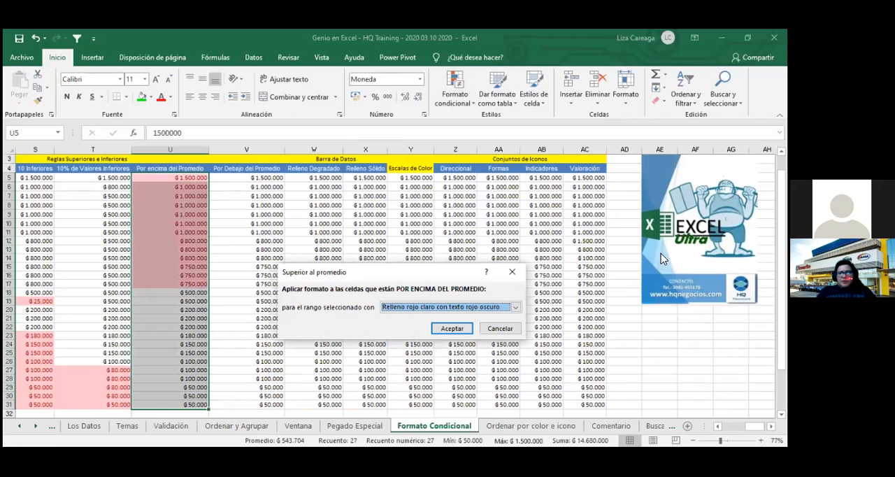
{"action": "left_click", "coordinate": [452, 328]}
- Select U5:U31 to check the column's average against the highlighted cells, and save the workbook
{"action": "left_click", "coordinate": [237, 286]}
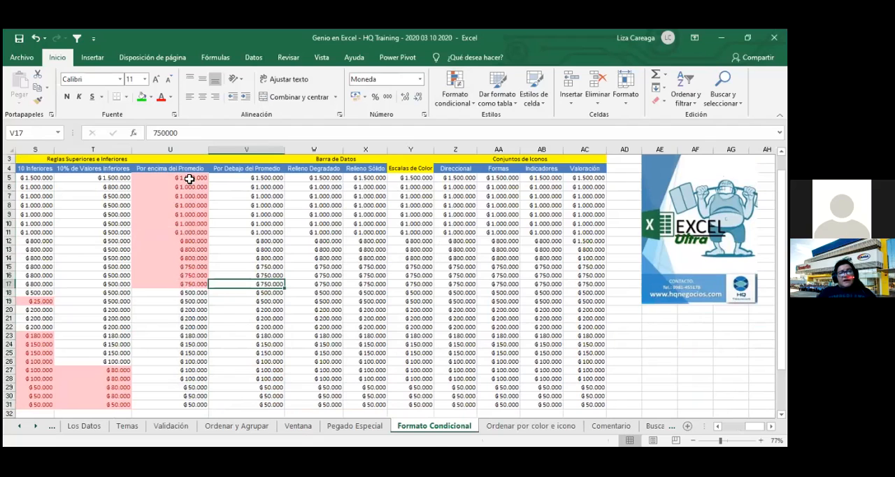
{"action": "left_click_drag", "start_coordinate": [187, 178], "coordinate": [191, 411]}
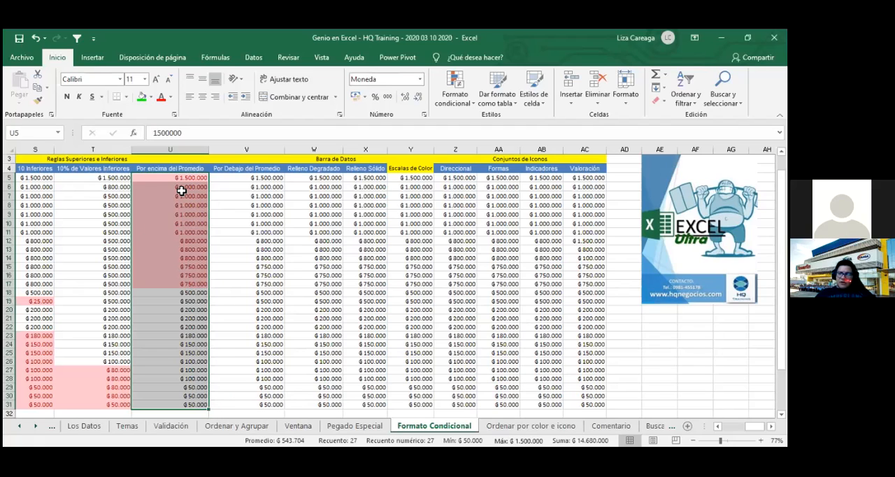
{"action": "left_click", "coordinate": [20, 39]}
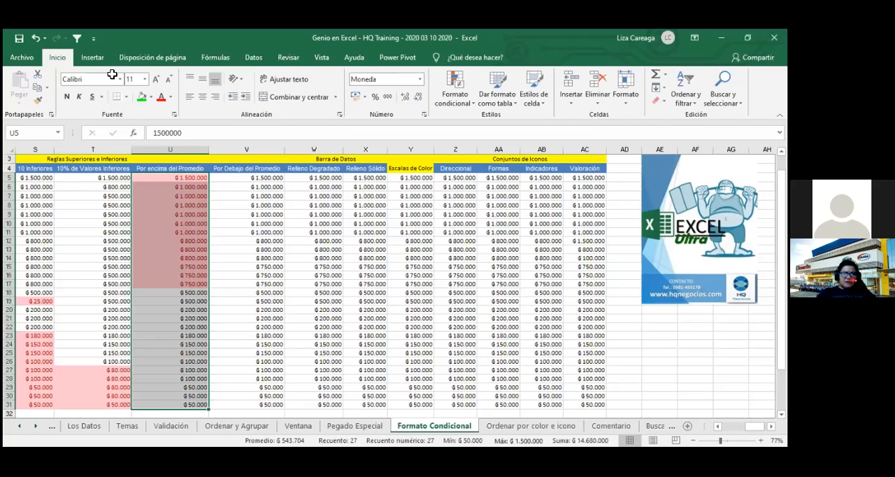
- Highlight the below-average values in the Por Debajo del Promedio column, V5:V31, using the default format
{"action": "left_click_drag", "start_coordinate": [250, 179], "coordinate": [232, 418]}
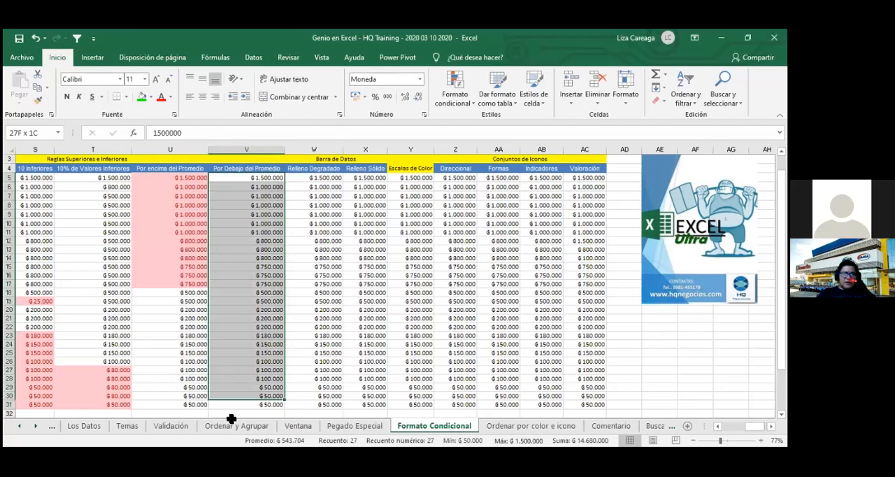
{"action": "left_click", "coordinate": [447, 99]}
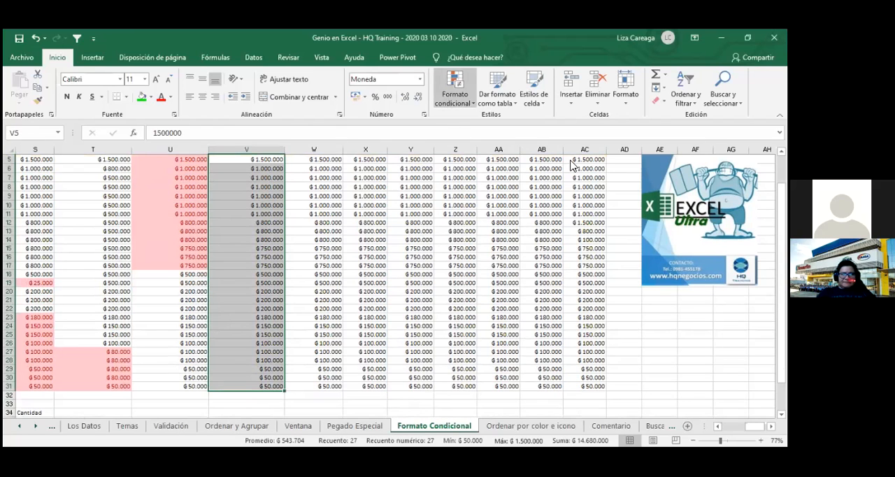
{"action": "mouse_move", "coordinate": [571, 159]}
{"action": "left_click", "coordinate": [654, 277]}
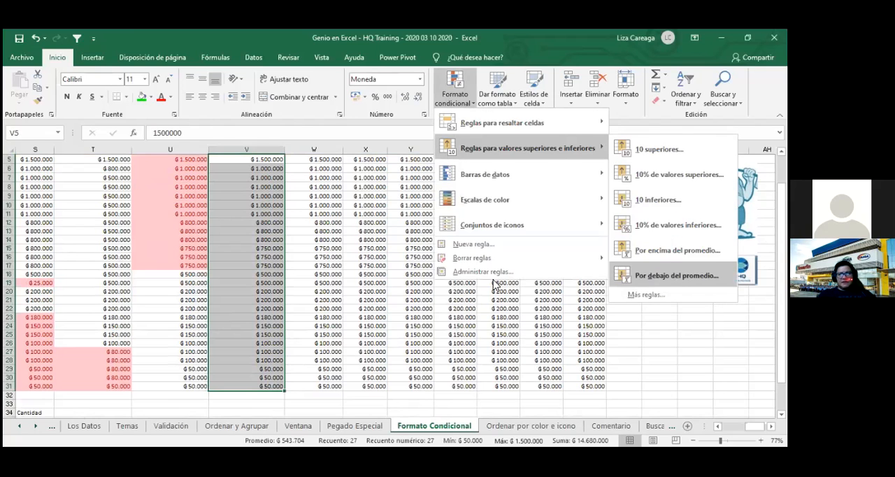
{"action": "left_click", "coordinate": [452, 328]}
- Select the highlighted cells V18:V31 and the whole range V5:V31 to compare them with the column's average
{"action": "left_click_drag", "start_coordinate": [268, 273], "coordinate": [269, 385]}
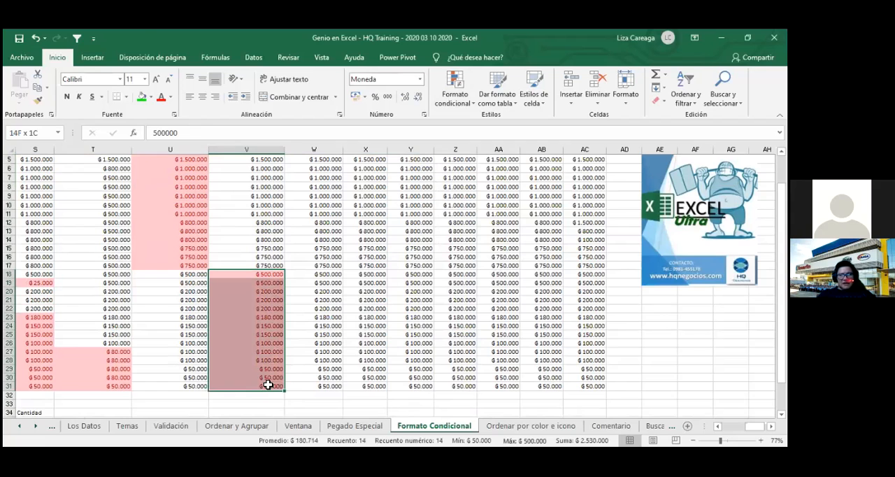
{"action": "scroll", "coordinate": [280, 340], "scroll_direction": "up", "scroll_amount": 1}
{"action": "scroll", "coordinate": [263, 204], "scroll_direction": "up", "scroll_amount": 1}
{"action": "left_click_drag", "start_coordinate": [266, 202], "coordinate": [268, 229]}
{"action": "left_click_drag", "start_coordinate": [278, 400], "coordinate": [283, 413]}
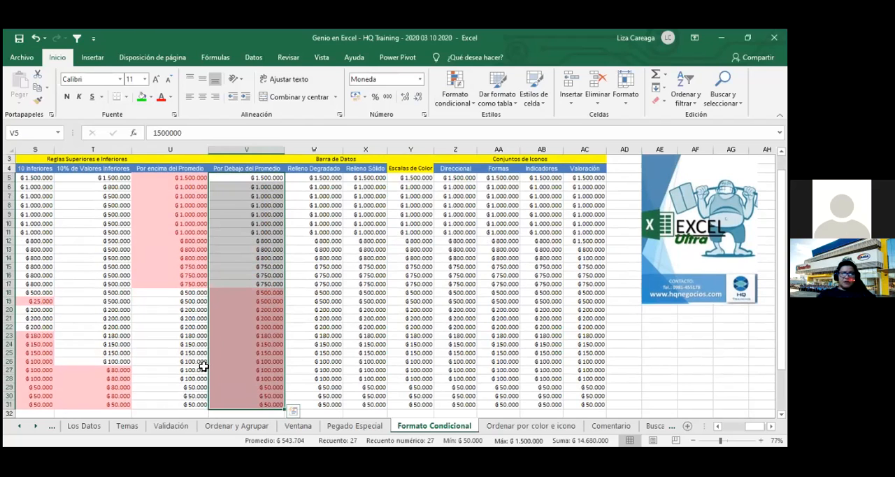
- Save the workbook and select the Reglas Superiores e Inferiores heading
{"action": "left_click", "coordinate": [19, 38]}
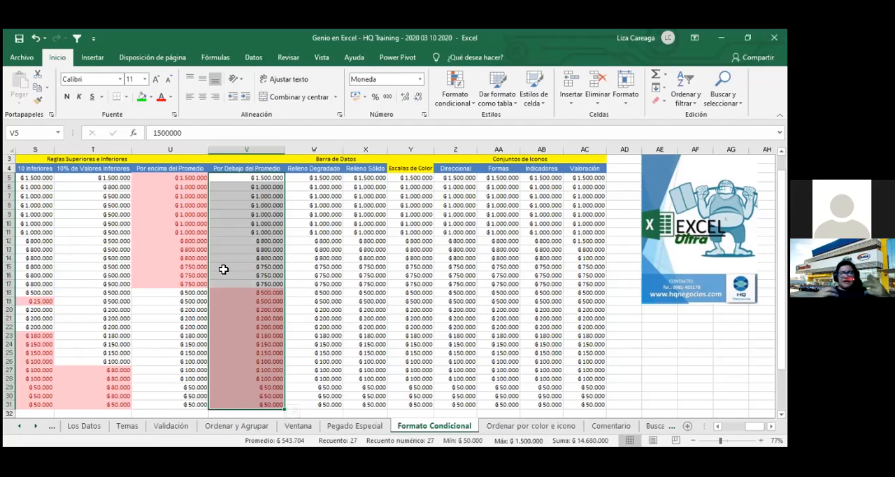
{"action": "left_click", "coordinate": [19, 38]}
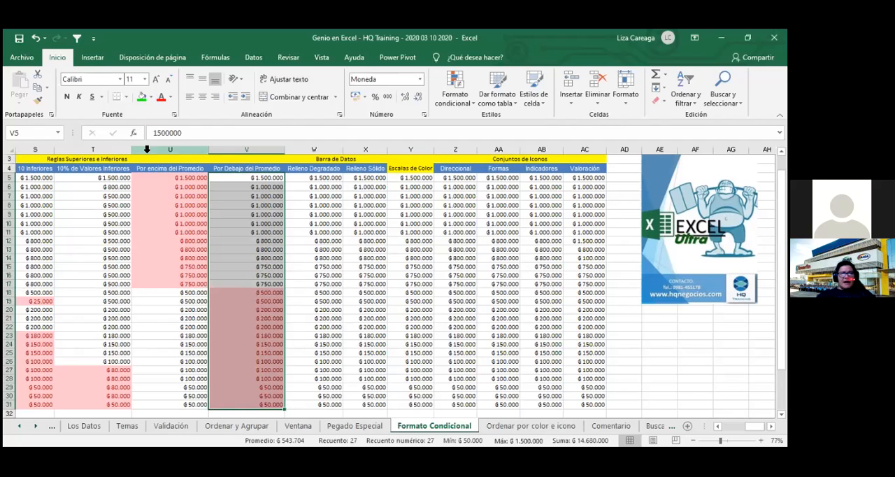
{"action": "left_click", "coordinate": [236, 160]}
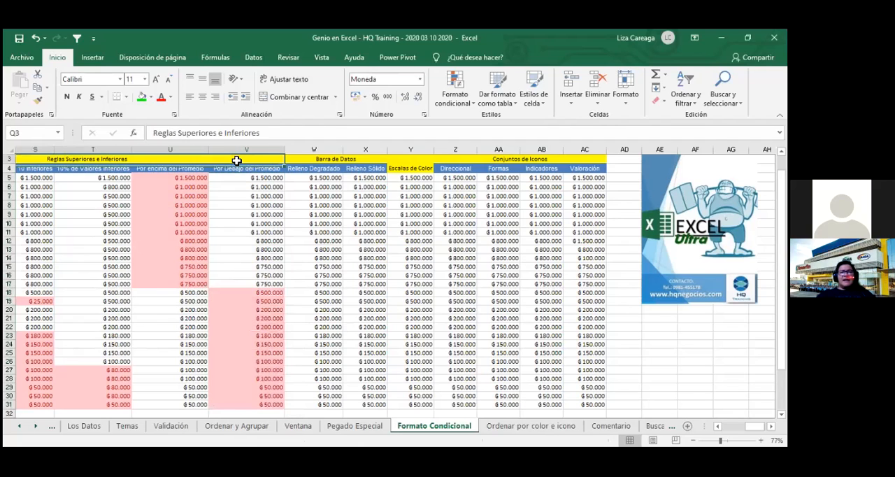
- Apply blue gradient-fill data bars to the Relleno Degradado column, W5:W31
{"action": "left_click", "coordinate": [336, 158]}
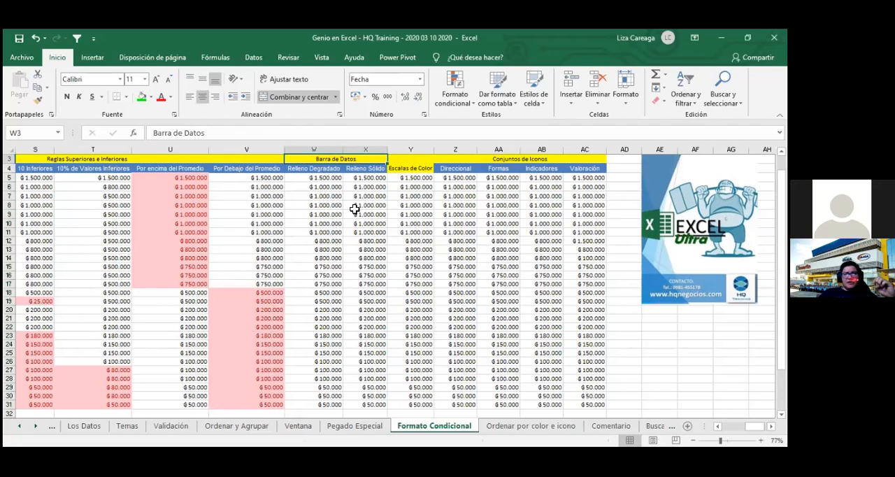
{"action": "left_click", "coordinate": [329, 178]}
{"action": "left_click_drag", "start_coordinate": [329, 184], "coordinate": [326, 405]}
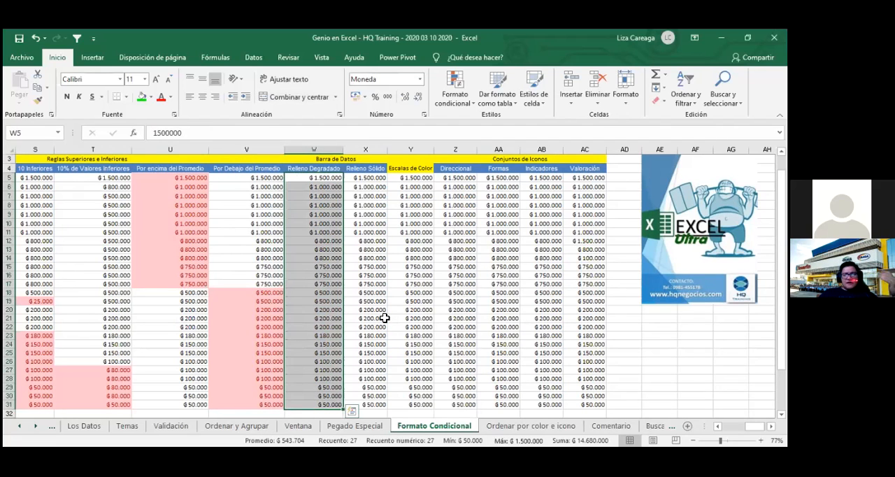
{"action": "left_click", "coordinate": [253, 58]}
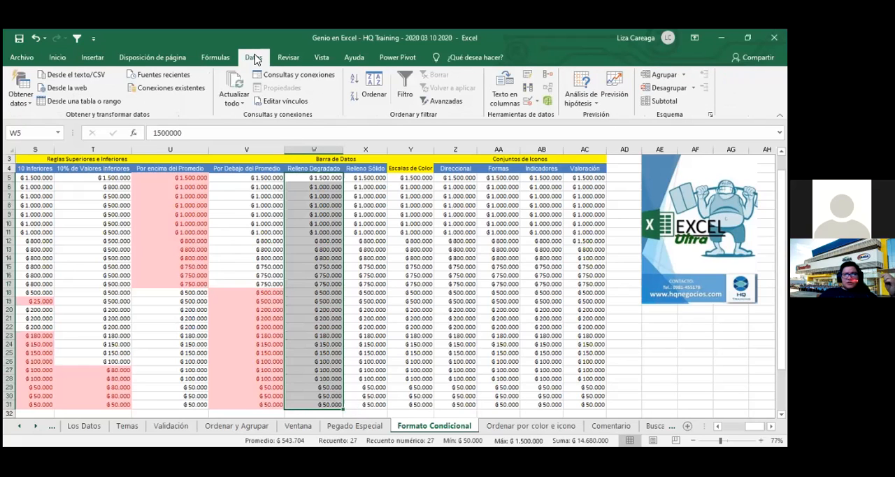
{"action": "left_click", "coordinate": [57, 58]}
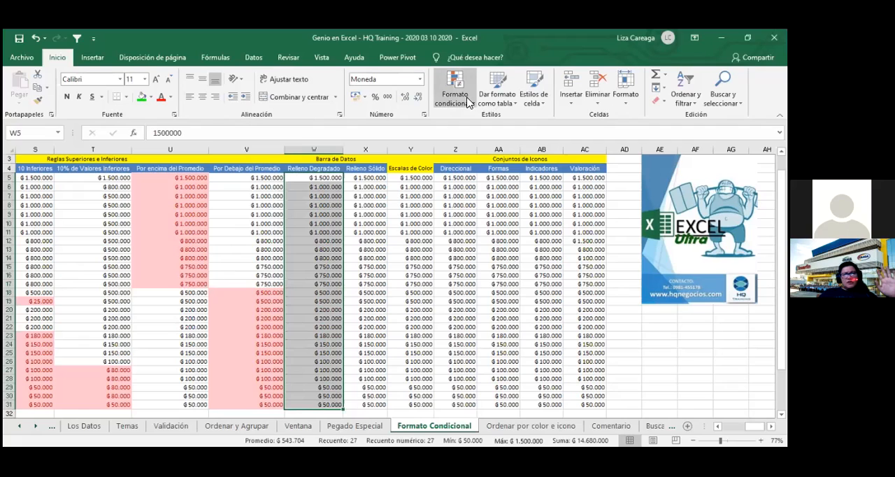
{"action": "left_click", "coordinate": [455, 90]}
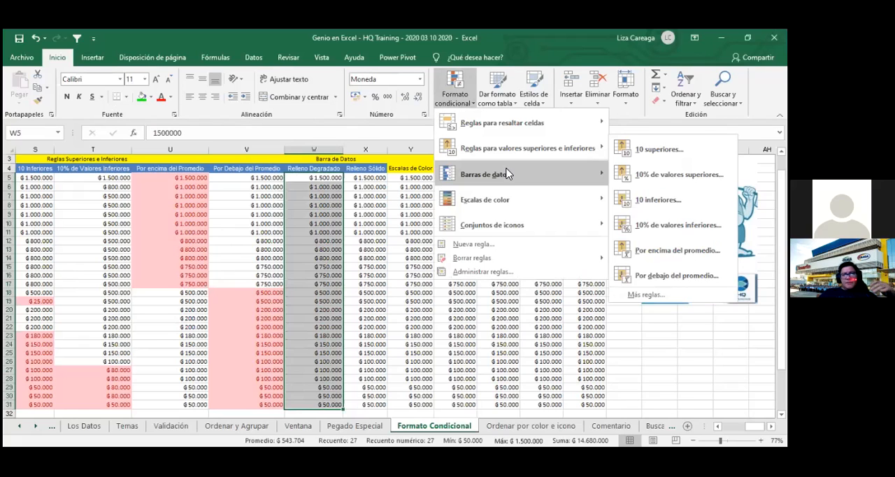
{"action": "mouse_move", "coordinate": [510, 179]}
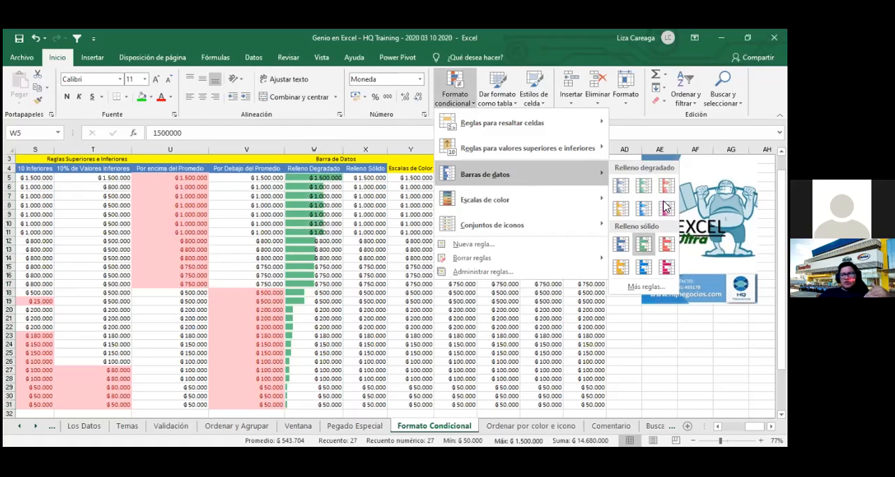
{"action": "left_click", "coordinate": [621, 186]}
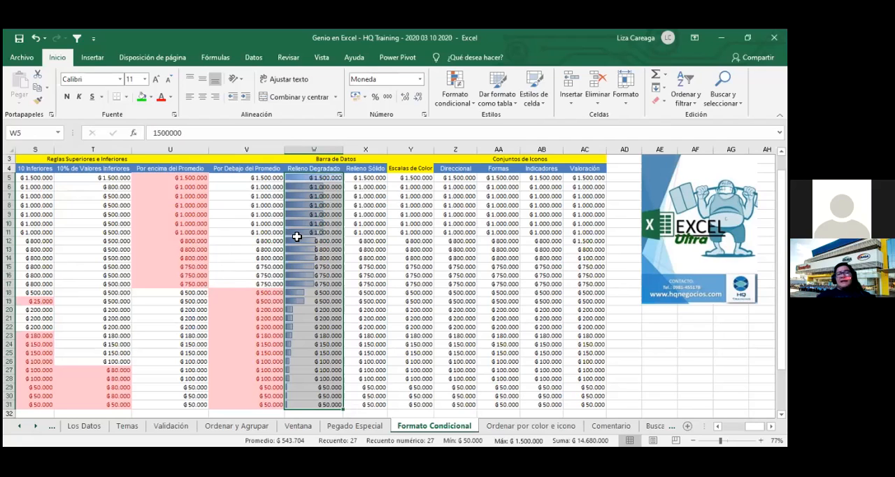
- Apply green solid-fill data bars to the Relleno Sólido column, X5:X31, and save the workbook
{"action": "left_click_drag", "start_coordinate": [378, 178], "coordinate": [377, 353]}
{"action": "left_click_drag", "start_coordinate": [382, 408], "coordinate": [382, 406]}
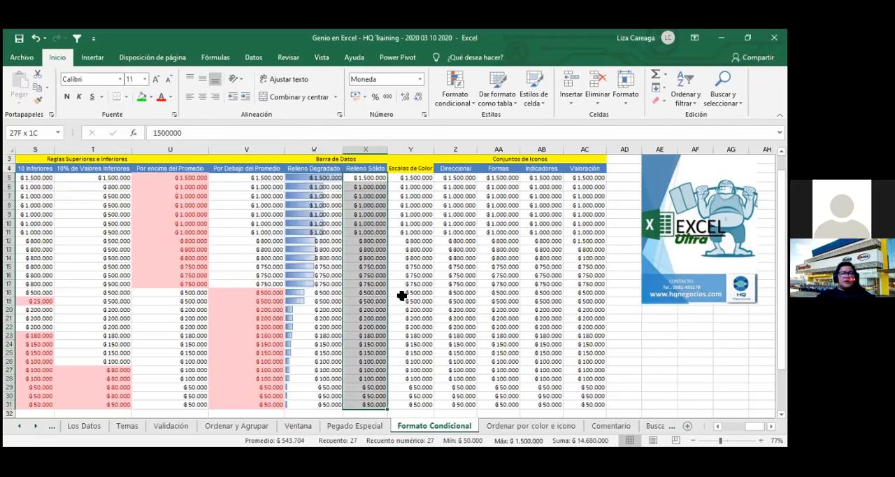
{"action": "left_click", "coordinate": [453, 104]}
{"action": "mouse_move", "coordinate": [490, 174]}
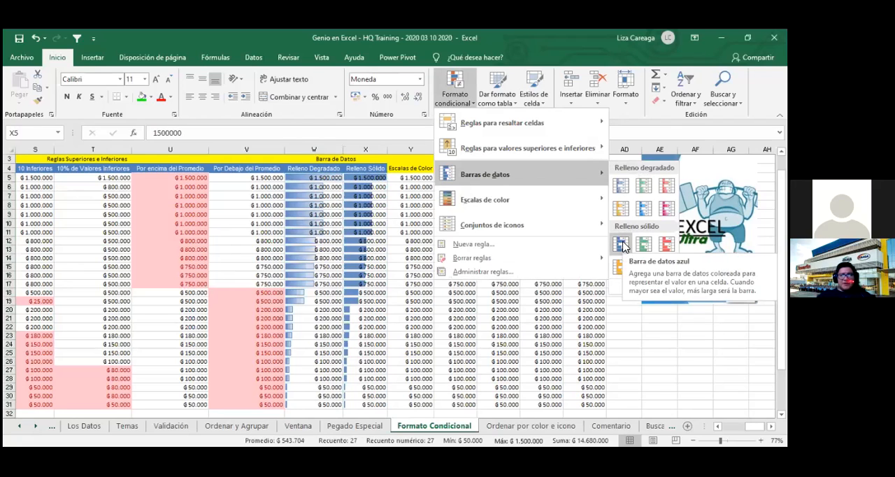
{"action": "left_click", "coordinate": [644, 247]}
{"action": "left_click", "coordinate": [411, 275]}
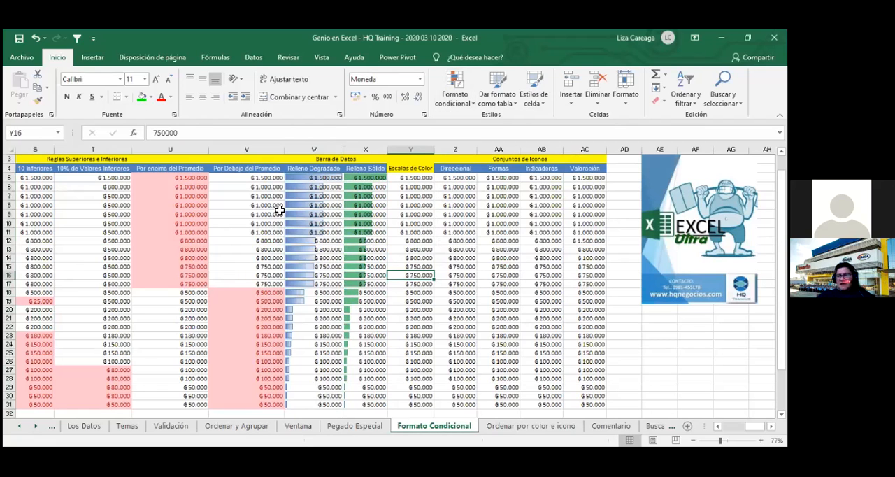
{"action": "left_click", "coordinate": [19, 39]}
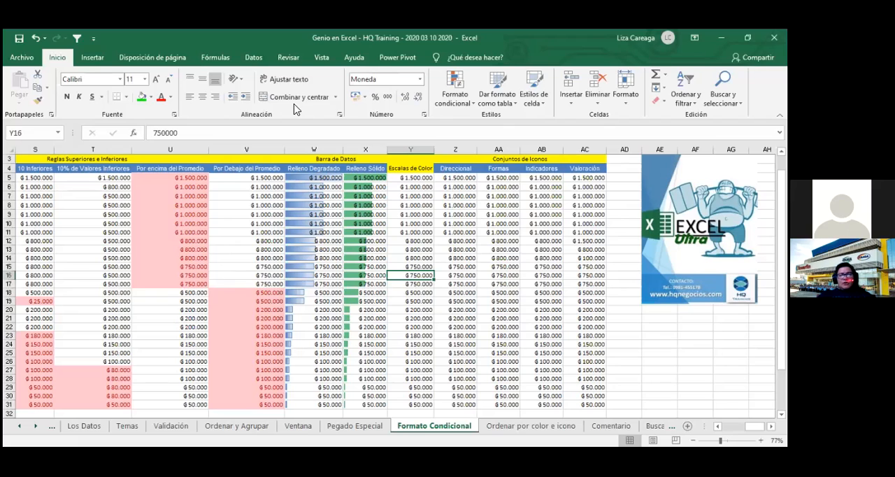
- Edit the data bar rule on X5:X31 to show only the bar, without the cell values
{"action": "left_click", "coordinate": [423, 180]}
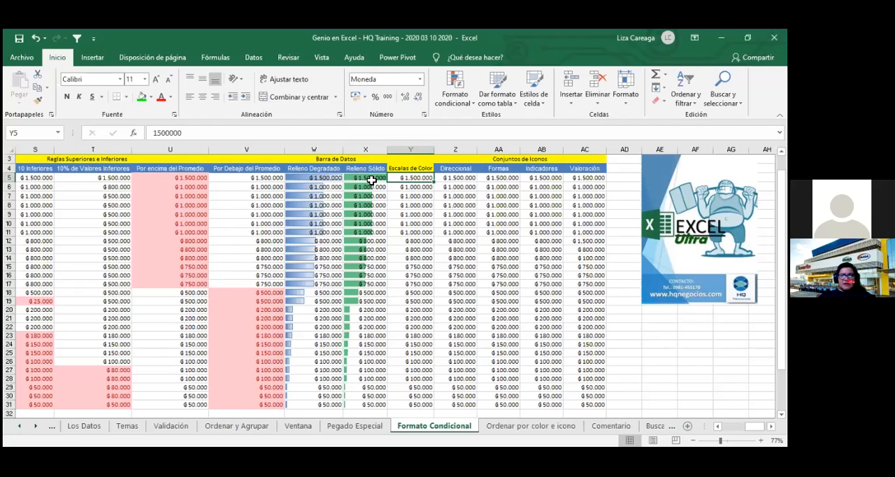
{"action": "left_click", "coordinate": [372, 181]}
{"action": "key", "text": "ctrl+shift+Down"}
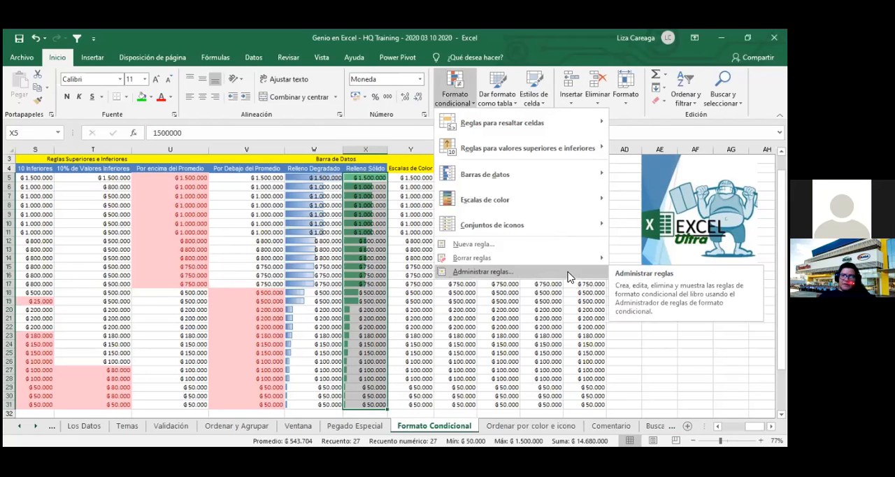
{"action": "left_click", "coordinate": [568, 276]}
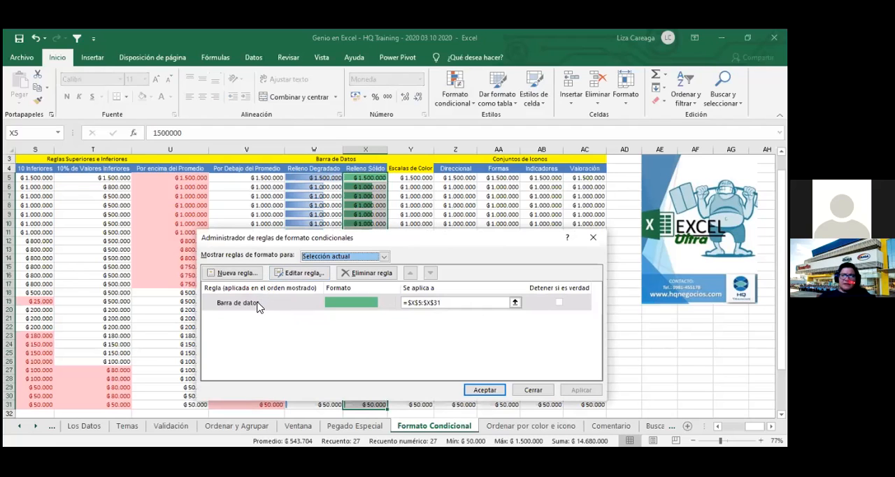
{"action": "left_click", "coordinate": [257, 308]}
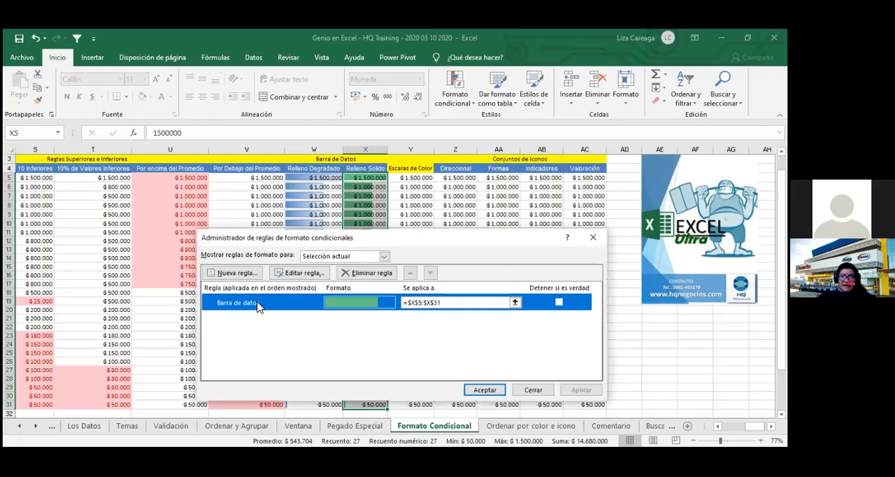
{"action": "double_click", "coordinate": [257, 306]}
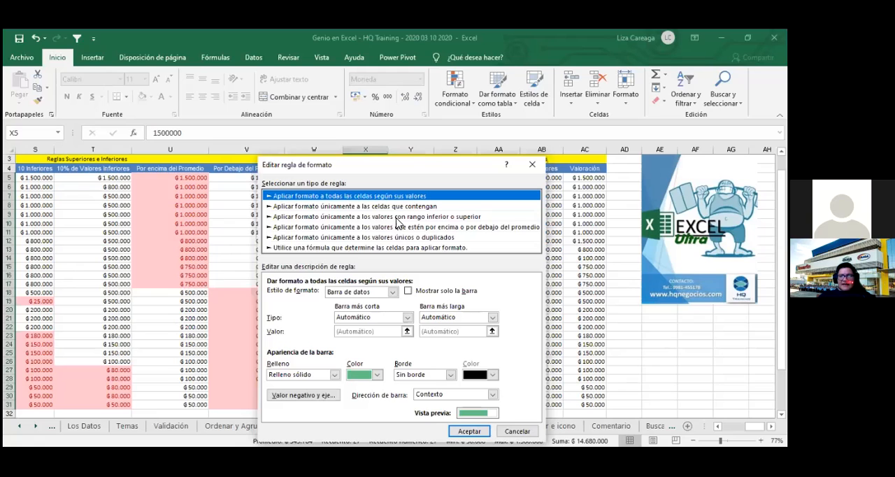
{"action": "left_click", "coordinate": [408, 291]}
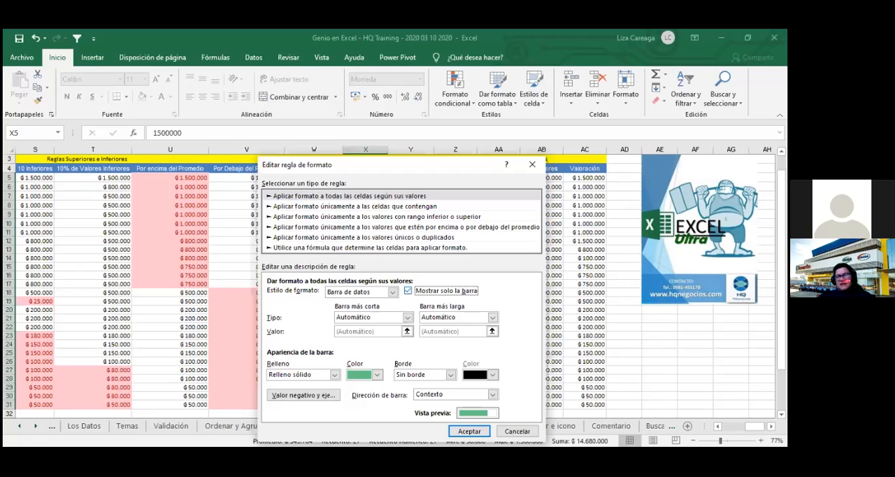
{"action": "left_click", "coordinate": [474, 429]}
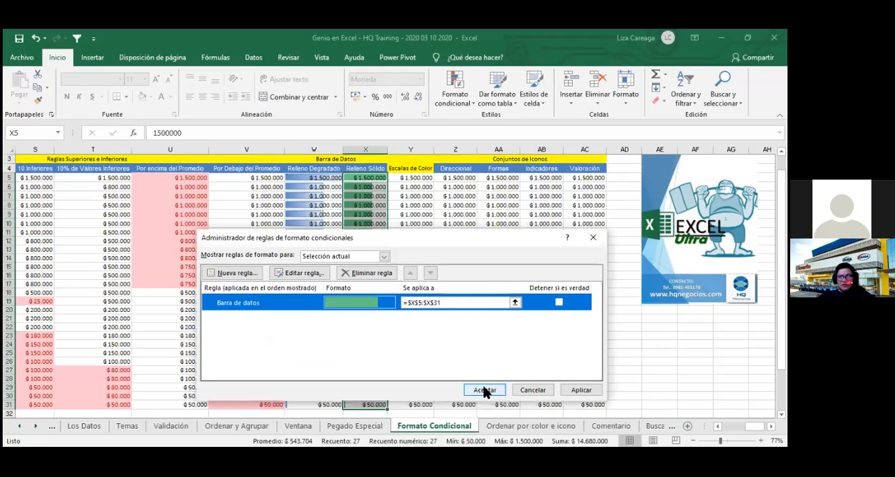
{"action": "left_click", "coordinate": [485, 390]}
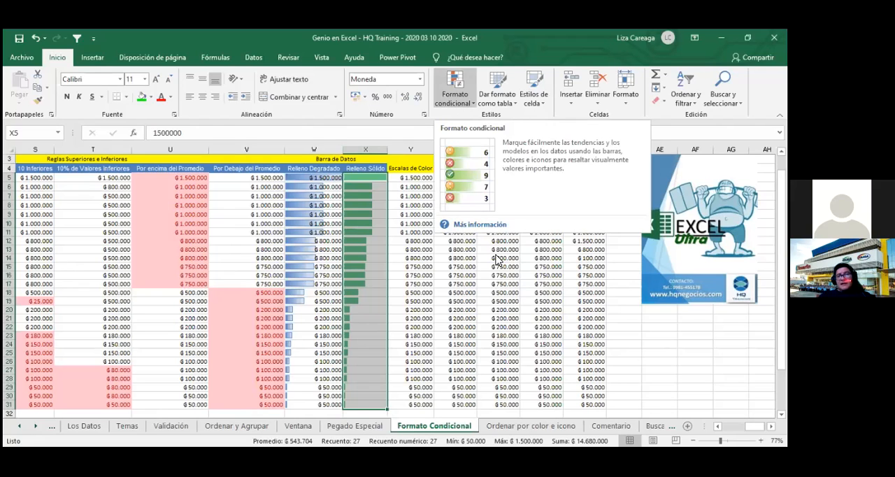
- Turn off the show-bar-only option in the X5:X31 data bar rule to display the values again
{"action": "left_click", "coordinate": [454, 98]}
{"action": "left_click", "coordinate": [515, 280]}
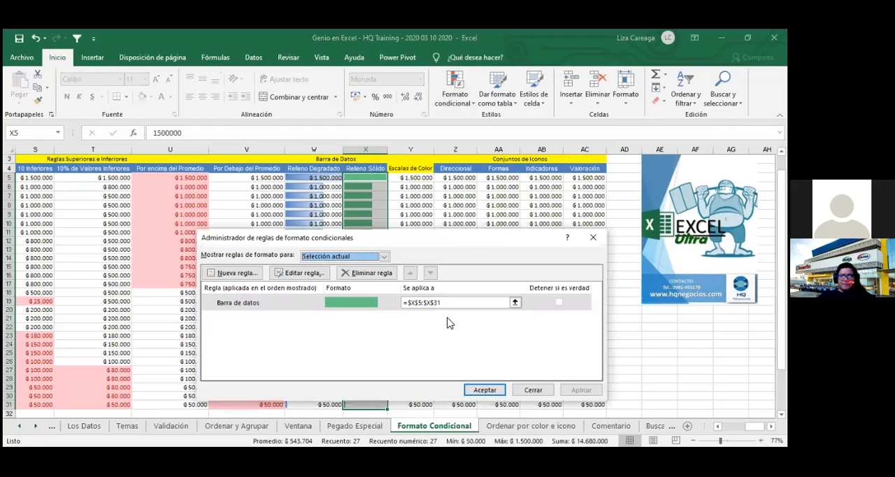
{"action": "double_click", "coordinate": [256, 305]}
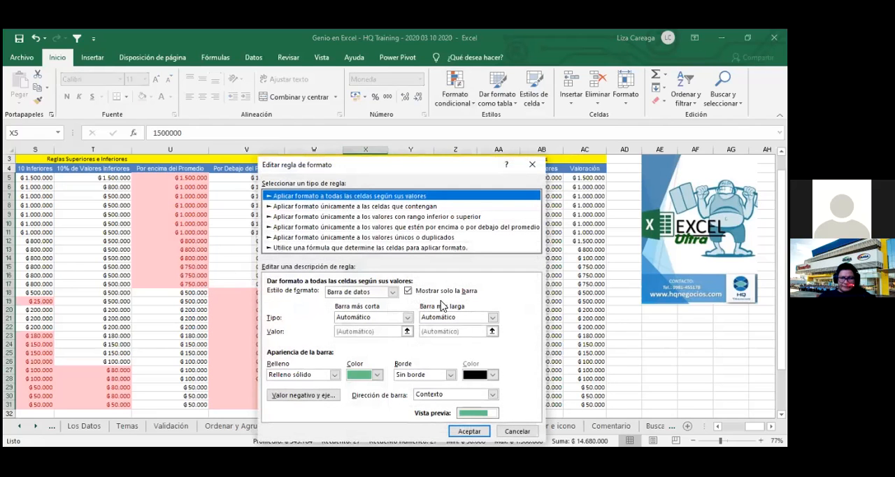
{"action": "left_click", "coordinate": [408, 291]}
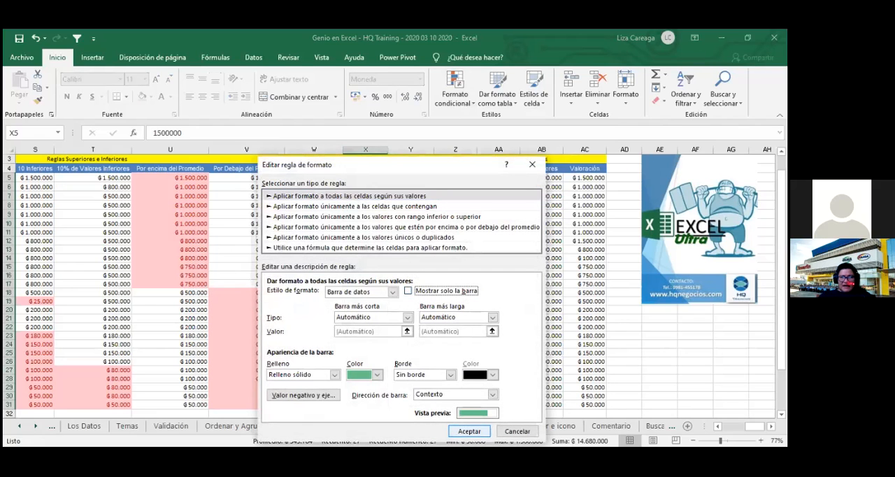
{"action": "left_click", "coordinate": [469, 430]}
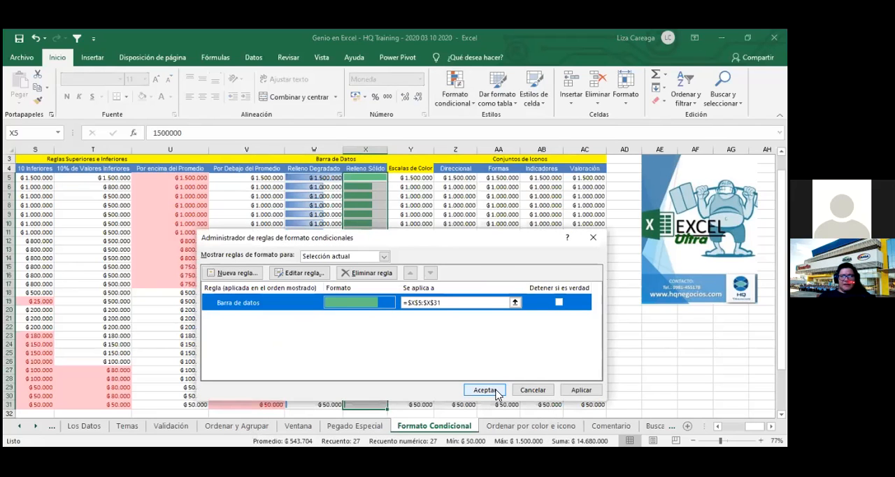
{"action": "left_click", "coordinate": [484, 390]}
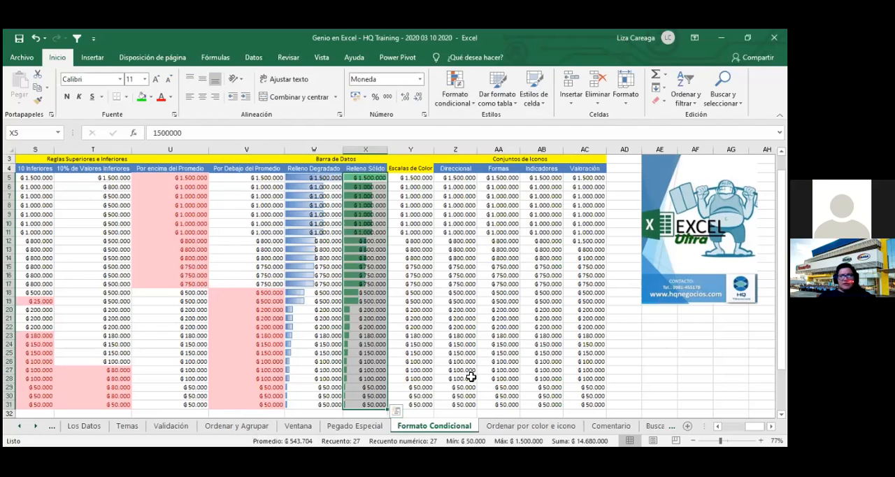
- Save the workbook and insert a line sparkline for the data in X5:X31 in cell AD5
{"action": "left_click", "coordinate": [20, 40]}
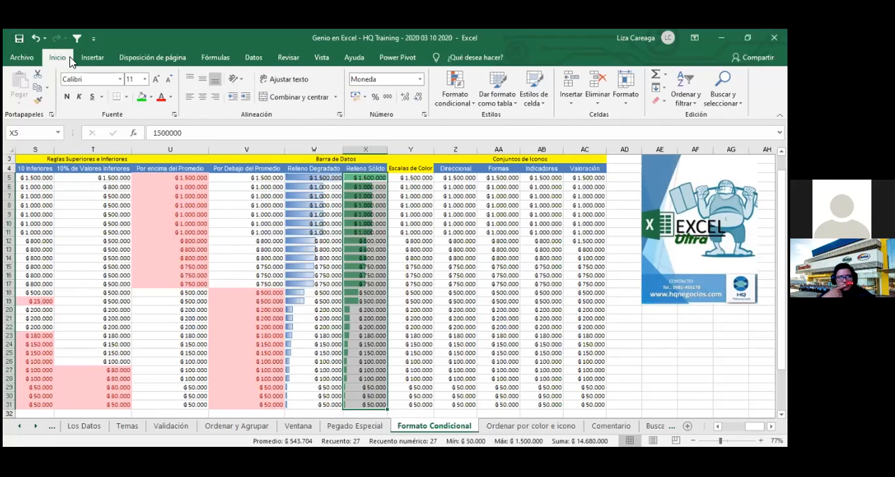
{"action": "left_click", "coordinate": [91, 57]}
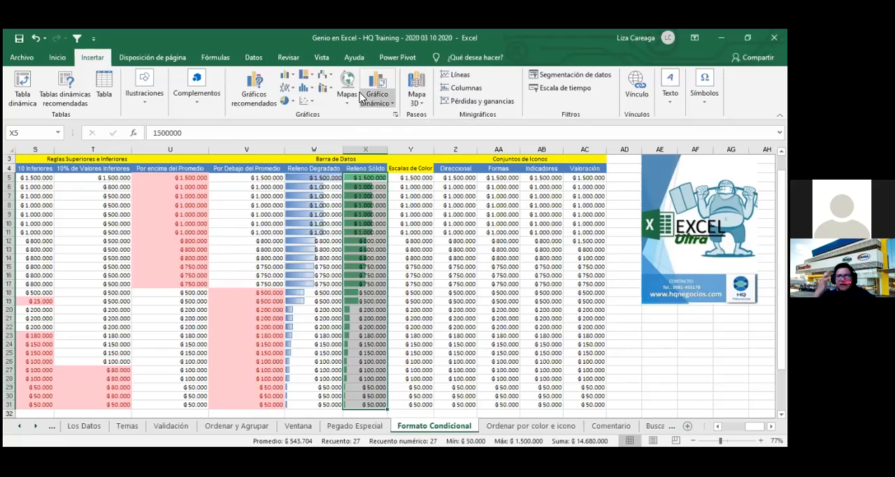
{"action": "left_click", "coordinate": [460, 75]}
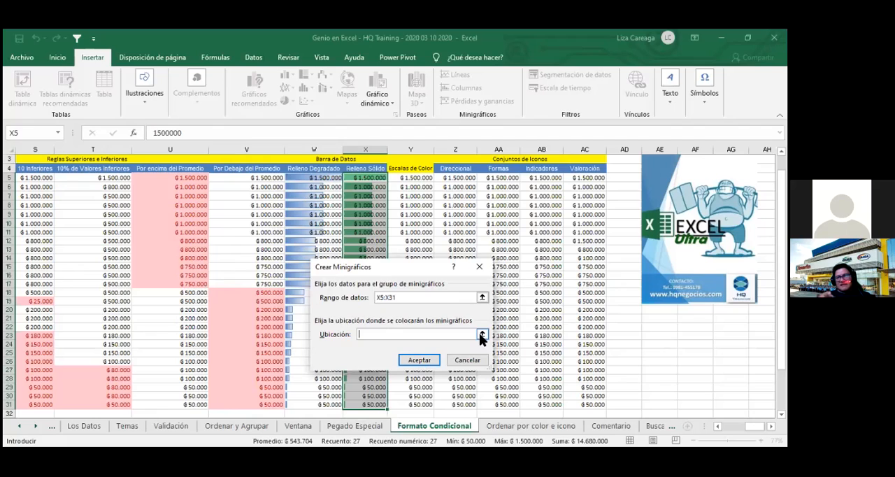
{"action": "type", "text": "ad5"}
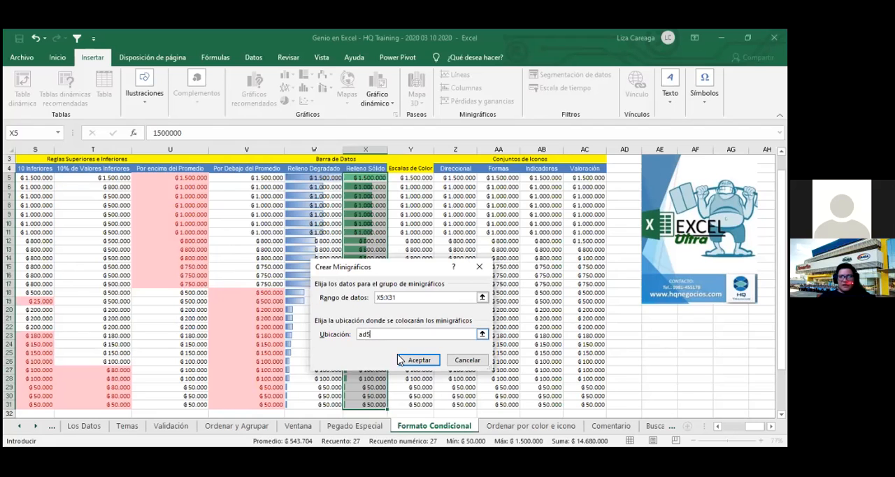
{"action": "left_click", "coordinate": [420, 360]}
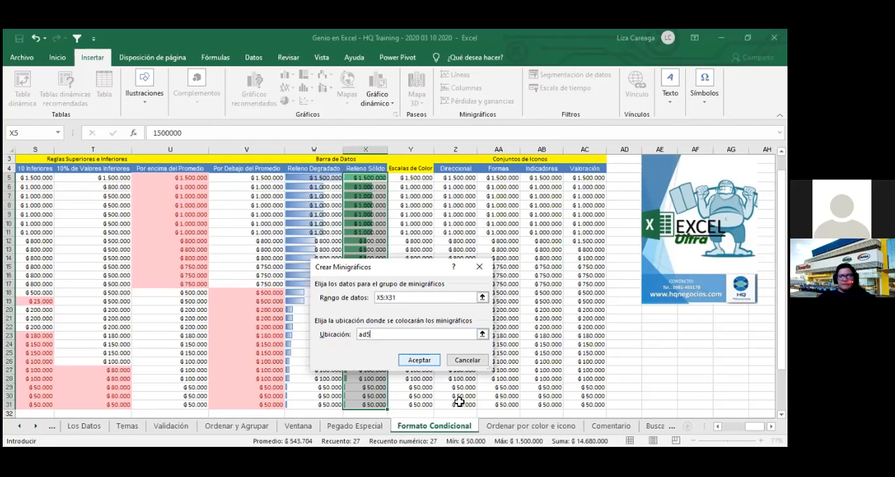
{"action": "left_click", "coordinate": [479, 395]}
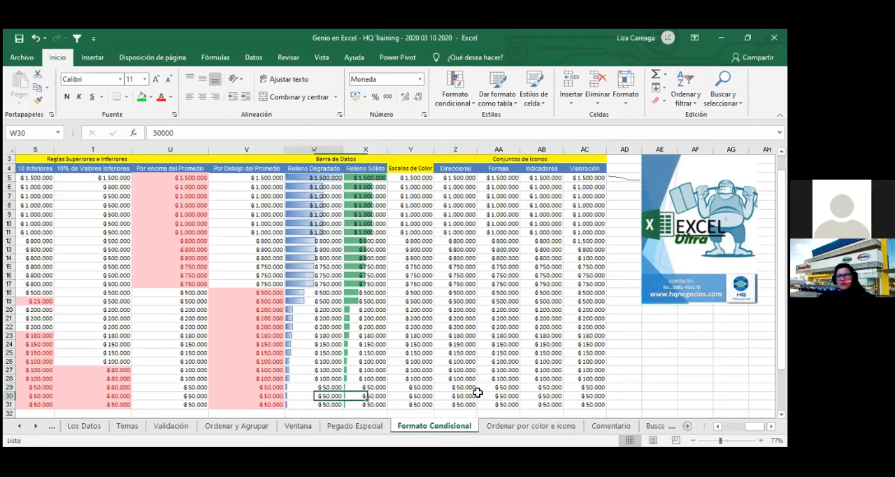
- Move across row 30 to look over the formatted columns and the area around the sparkline in AD5
{"action": "key", "text": "ctrl+Left"}
{"action": "key", "text": "Right"}
{"action": "key", "text": "Right"}
{"action": "key", "text": "Right"}
{"action": "key", "text": "Right"}
{"action": "key", "text": "Right"}
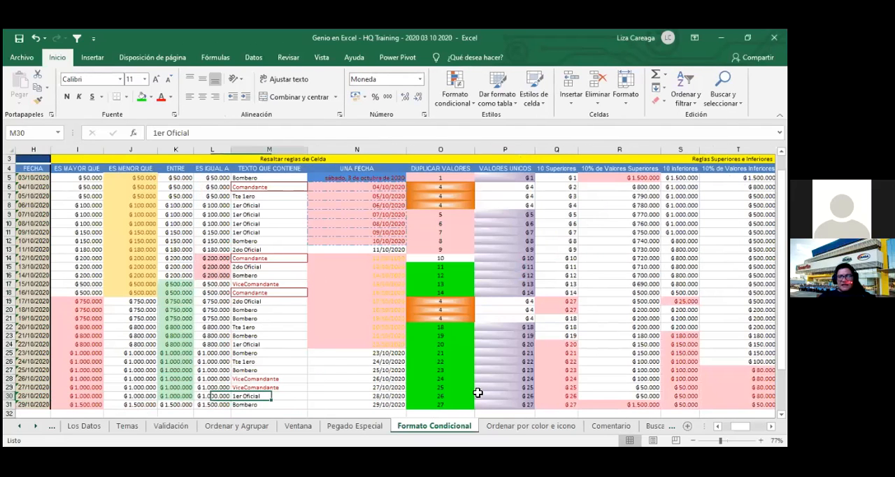
{"action": "key", "text": "Right"}
{"action": "key", "text": "Right"}
{"action": "key", "text": "Right"}
{"action": "key", "text": "Right"}
{"action": "key", "text": "Right"}
{"action": "key", "text": "Right"}
{"action": "key", "text": "Right"}
{"action": "key", "text": "Right"}
{"action": "key", "text": "Right"}
{"action": "key", "text": "Right"}
{"action": "key", "text": "Right"}
{"action": "key", "text": "Right"}
{"action": "key", "text": "Right"}
{"action": "key", "text": "Right"}
{"action": "key", "text": "Right"}
{"action": "key", "text": "Right"}
{"action": "key", "text": "Right"}
{"action": "key", "text": "Right"}
{"action": "key", "text": "Right"}
{"action": "key", "text": "Right"}
{"action": "key", "text": "Left"}
{"action": "key", "text": "Left"}
{"action": "key", "text": "Left"}
{"action": "key", "text": "Left"}
{"action": "key", "text": "Left"}
{"action": "key", "text": "Left"}
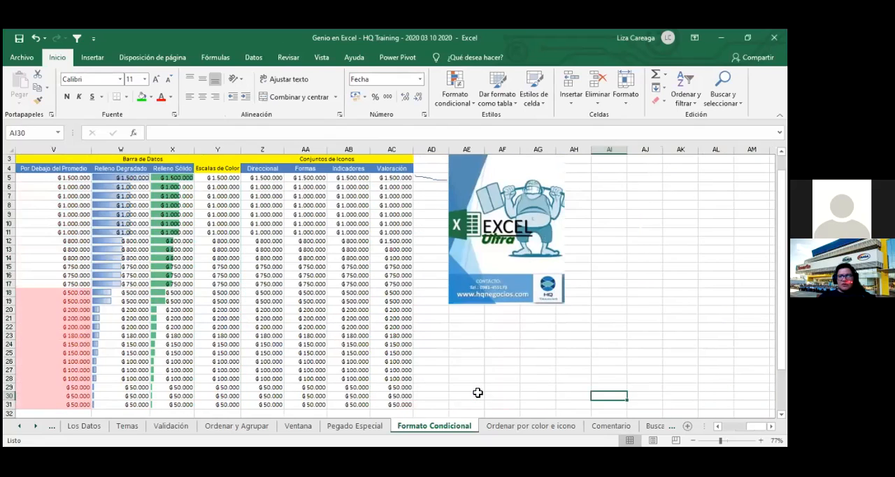
- Move the Excel Ultra picture away from the sparkline area and fill the line sparkline from AD5 down to AD31
{"action": "left_click_drag", "start_coordinate": [560, 214], "coordinate": [686, 232]}
{"action": "left_click", "coordinate": [440, 179]}
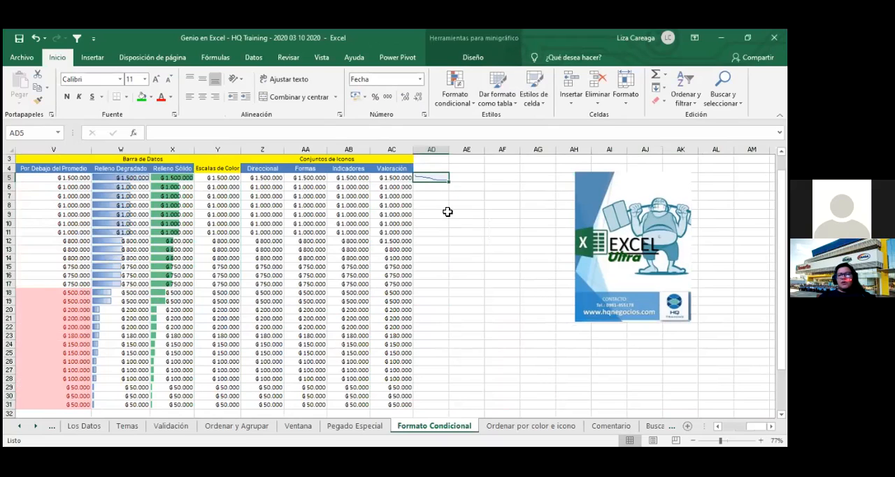
{"action": "left_click_drag", "start_coordinate": [449, 181], "coordinate": [461, 361]}
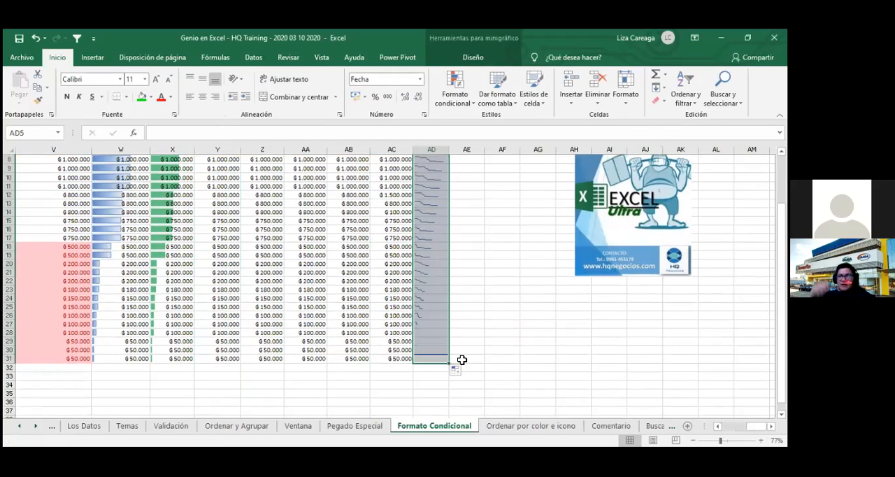
{"action": "scroll", "coordinate": [463, 359], "scroll_direction": "up", "scroll_amount": 2}
{"action": "scroll", "coordinate": [463, 358], "scroll_direction": "up", "scroll_amount": 1}
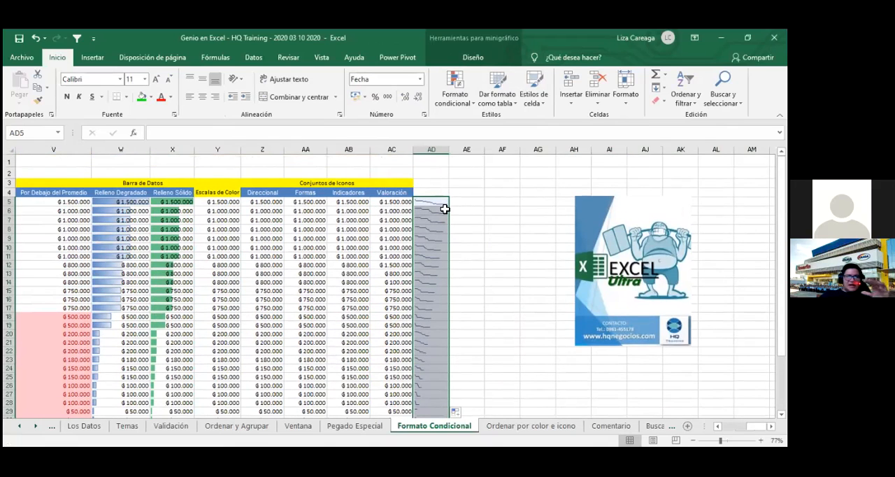
- Insert a column sparkline for the data in X5:X31 in cell AE5
{"action": "left_click_drag", "start_coordinate": [177, 199], "coordinate": [189, 402]}
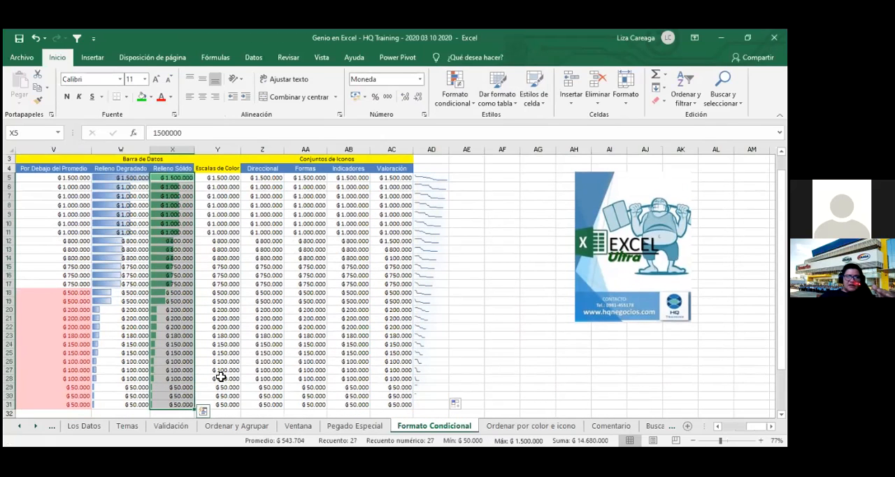
{"action": "left_click", "coordinate": [94, 61]}
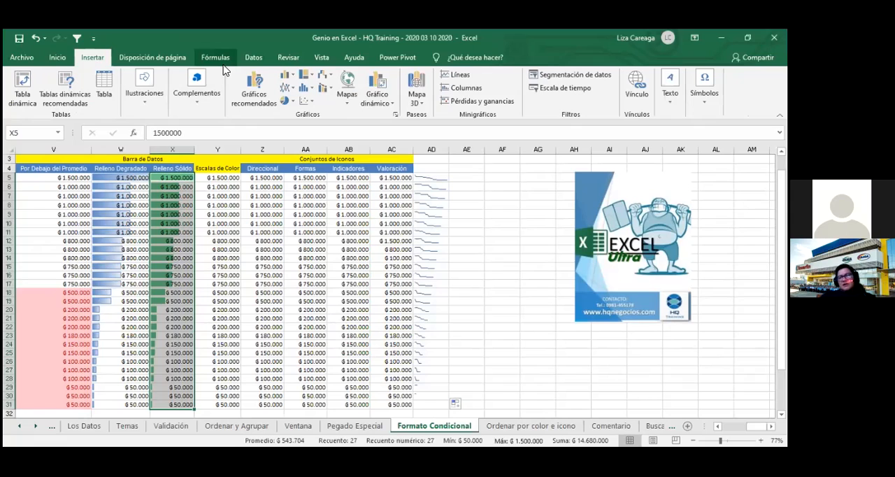
{"action": "left_click", "coordinate": [473, 91]}
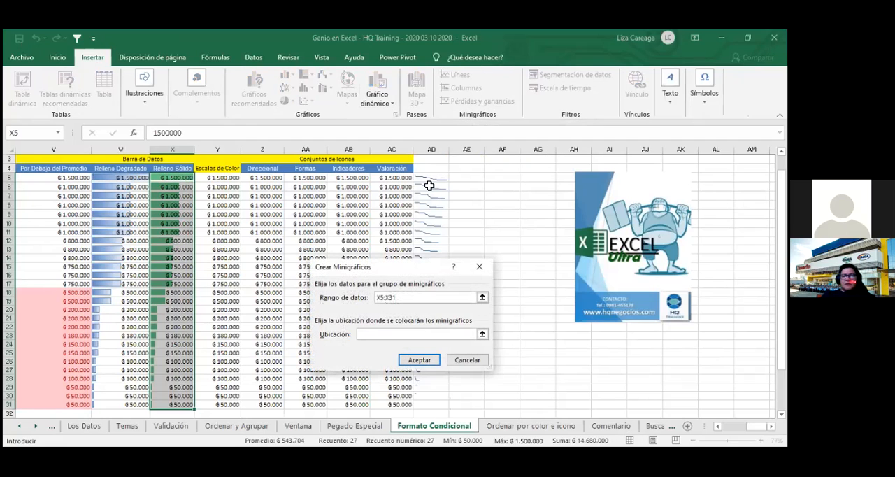
{"action": "type", "text": "a"}
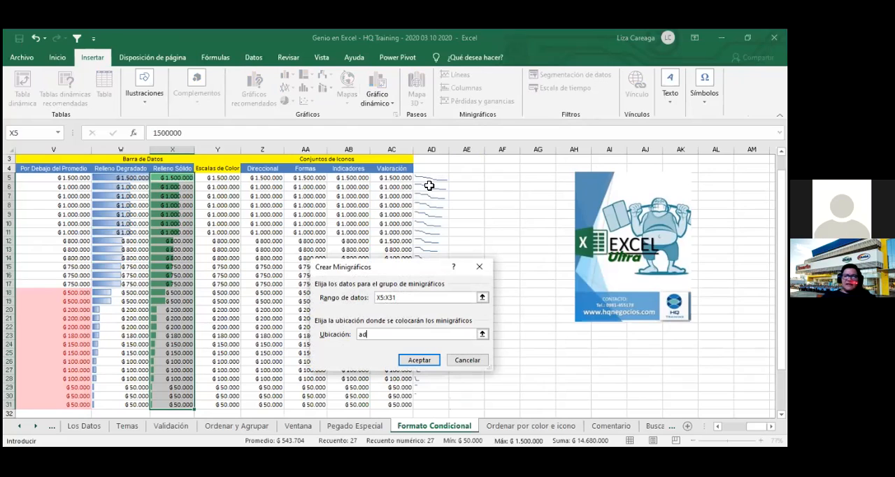
{"action": "type", "text": "e5"}
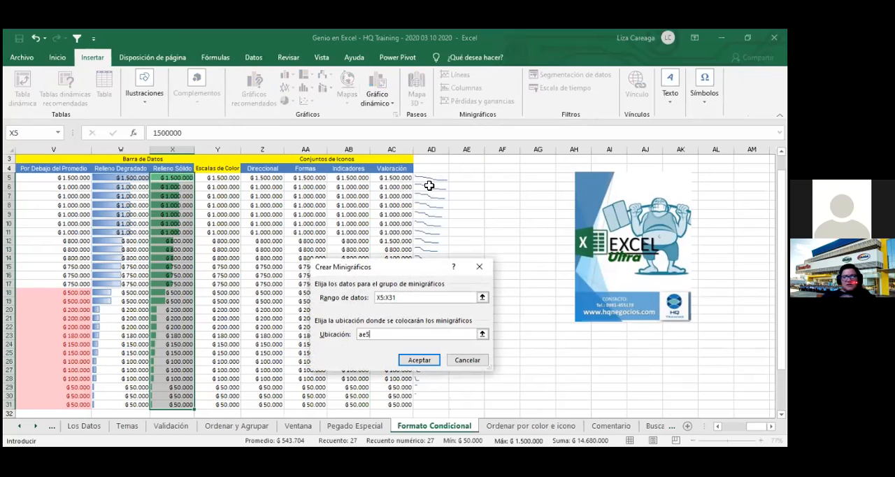
{"action": "left_click", "coordinate": [420, 361]}
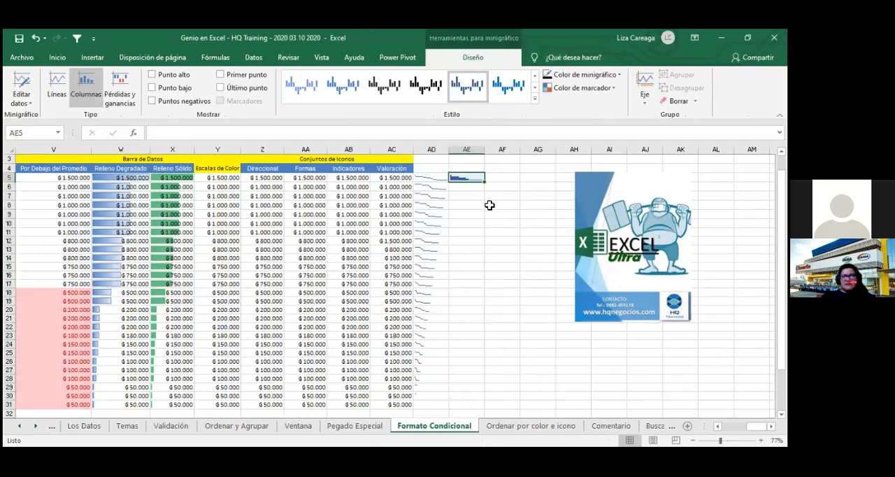
- Fill the column sparkline from AE5 down to AE31 and save the workbook
{"action": "left_click_drag", "start_coordinate": [487, 187], "coordinate": [509, 406]}
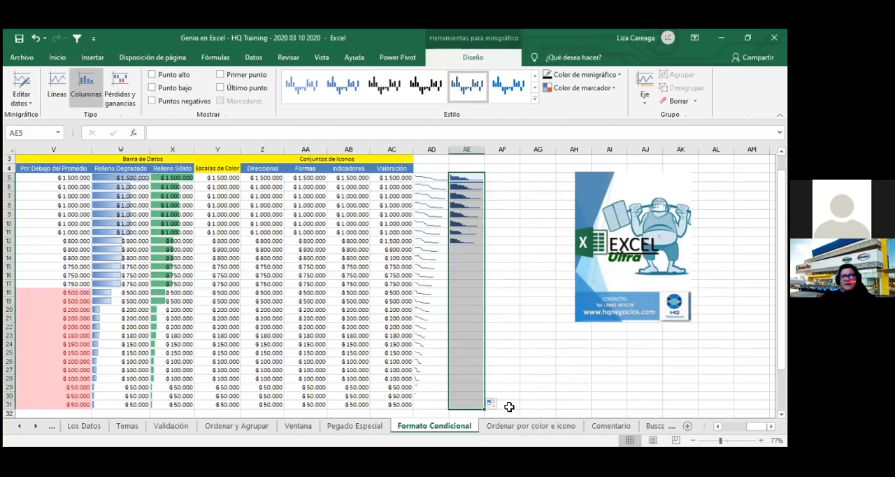
{"action": "left_click", "coordinate": [524, 341]}
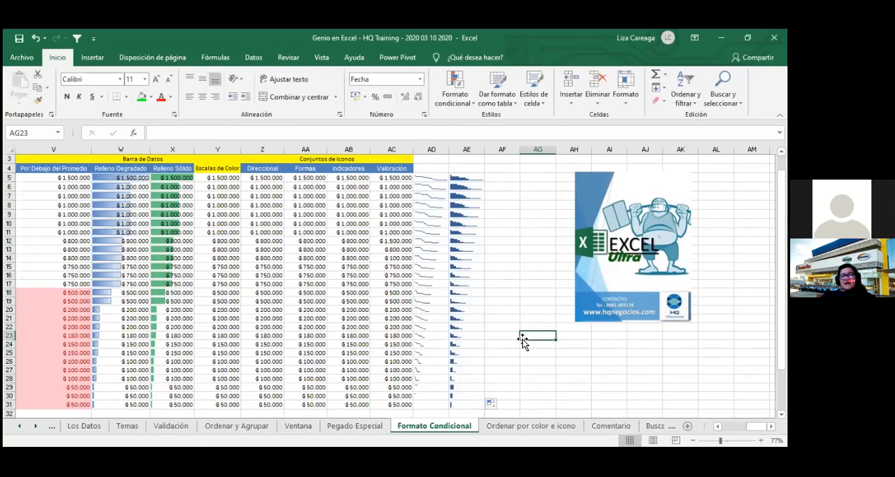
{"action": "left_click", "coordinate": [19, 39]}
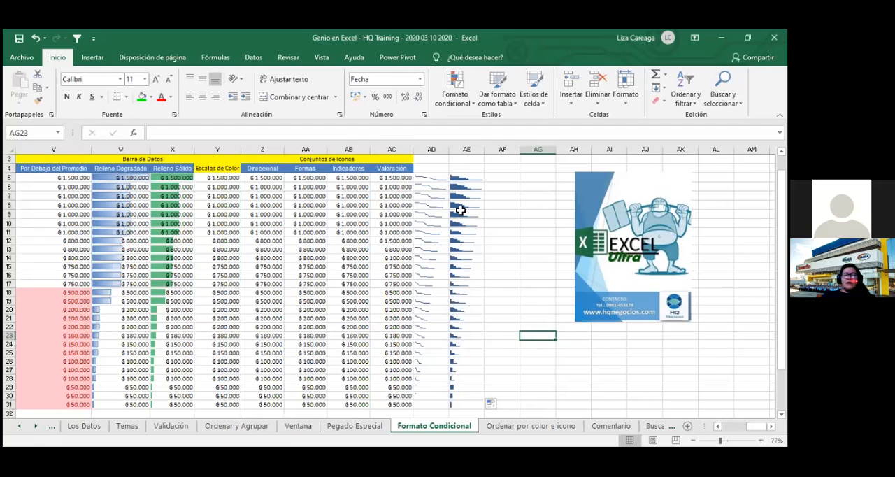
- Select the solid-fill data in X5:X31 and review the sparkline types available for it
{"action": "left_click", "coordinate": [174, 179]}
{"action": "key", "text": "ctrl+shift+Down"}
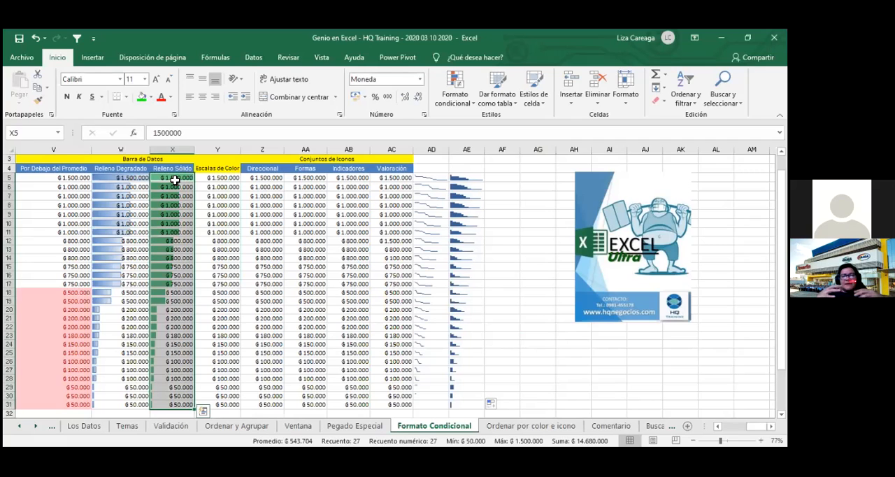
{"action": "left_click", "coordinate": [258, 59]}
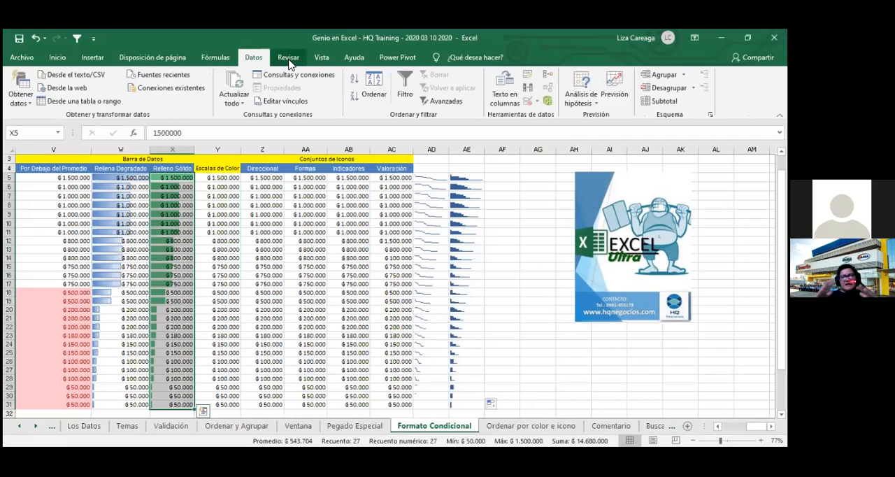
{"action": "left_click", "coordinate": [92, 58]}
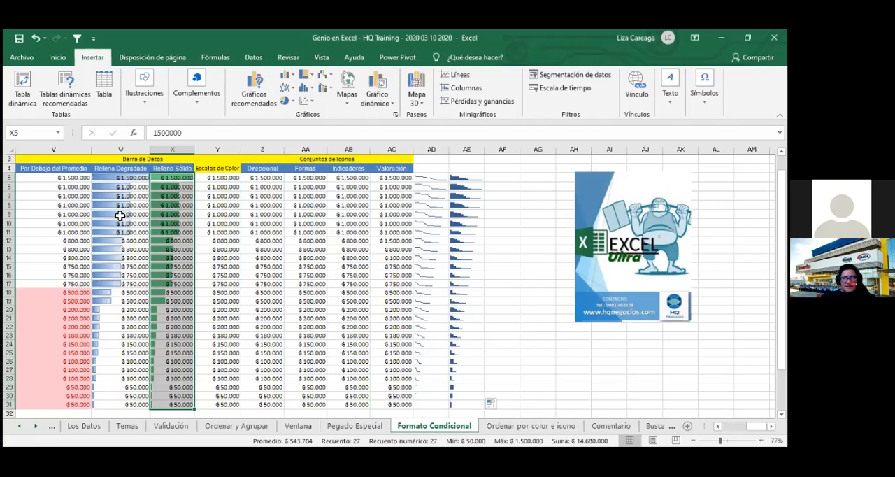
- Sort the Relleno Degradado and Relleno Sólido columns in W4:X31 from smallest to largest
{"action": "left_click_drag", "start_coordinate": [101, 177], "coordinate": [173, 403]}
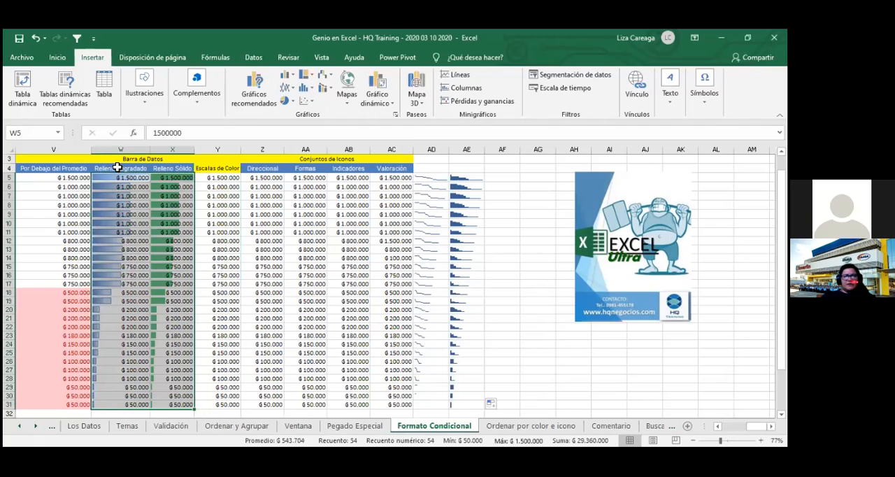
{"action": "left_click_drag", "start_coordinate": [116, 168], "coordinate": [158, 404]}
{"action": "right_click", "coordinate": [160, 391]}
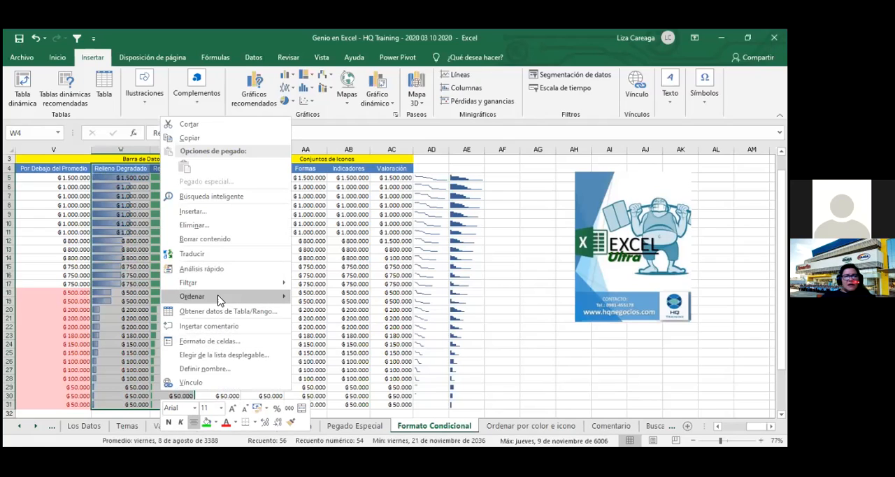
{"action": "mouse_move", "coordinate": [235, 298]}
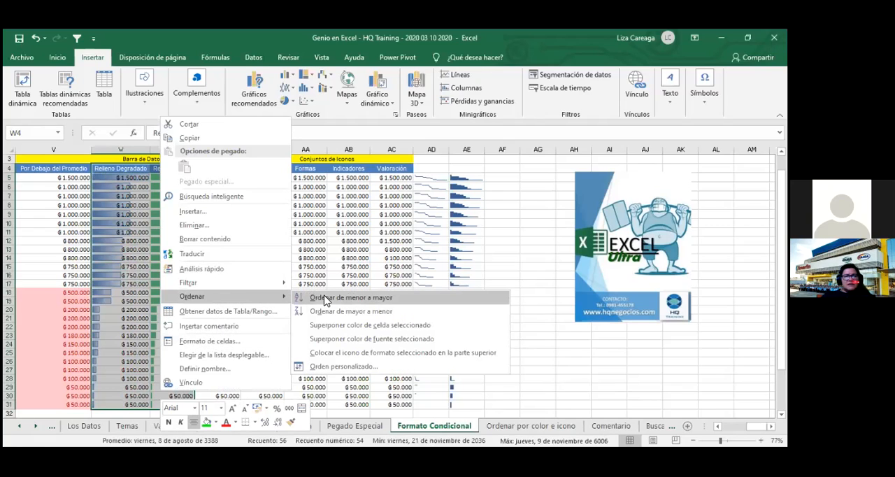
{"action": "left_click", "coordinate": [340, 297]}
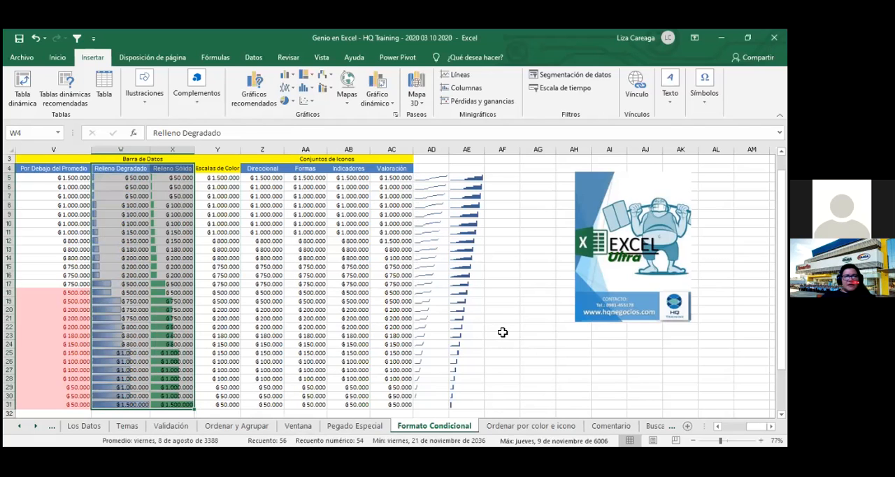
{"action": "left_click", "coordinate": [502, 335]}
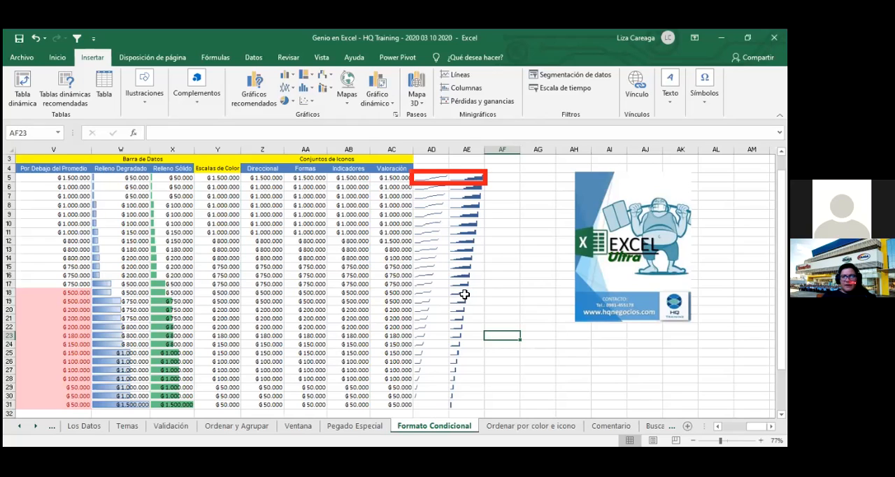
{"action": "left_click", "coordinate": [477, 287]}
{"action": "left_click", "coordinate": [524, 266]}
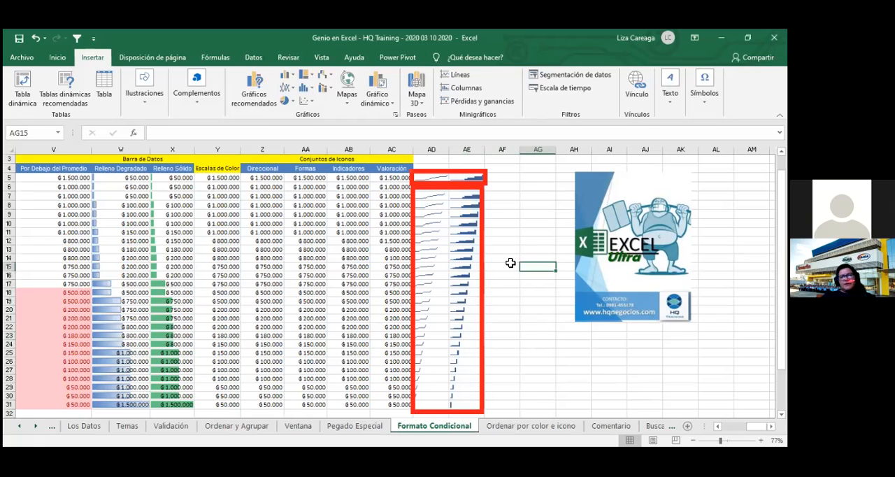
{"action": "left_click_drag", "start_coordinate": [422, 199], "coordinate": [465, 411]}
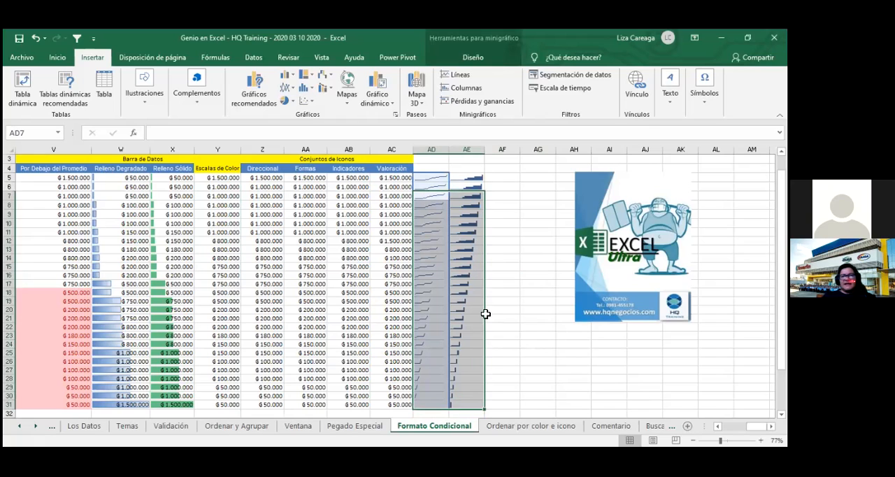
{"action": "left_click_drag", "start_coordinate": [430, 178], "coordinate": [458, 404]}
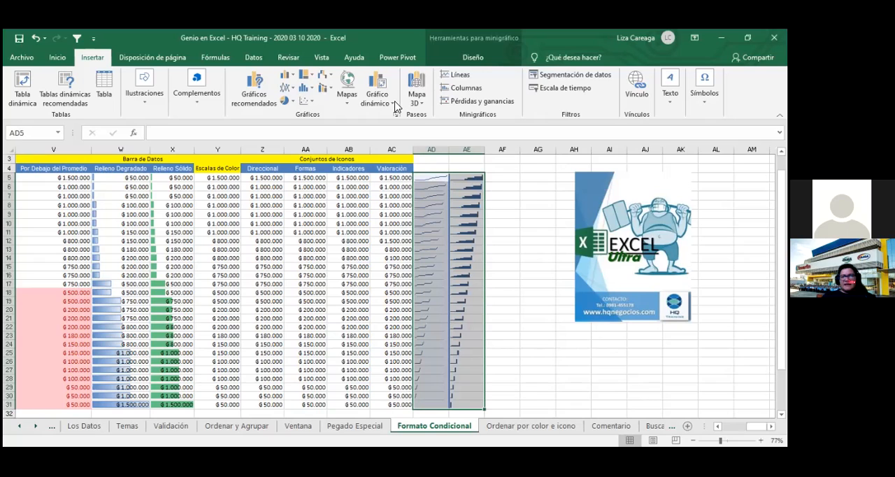
{"action": "left_click", "coordinate": [471, 92]}
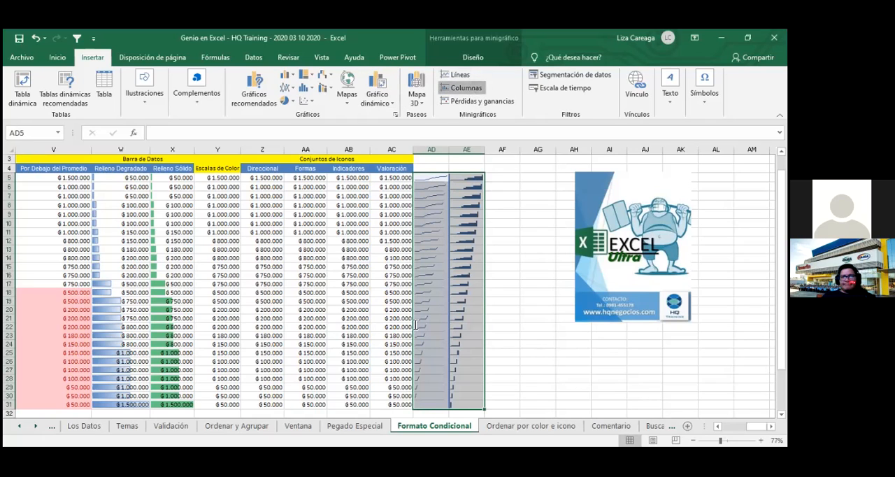
{"action": "left_click", "coordinate": [467, 360]}
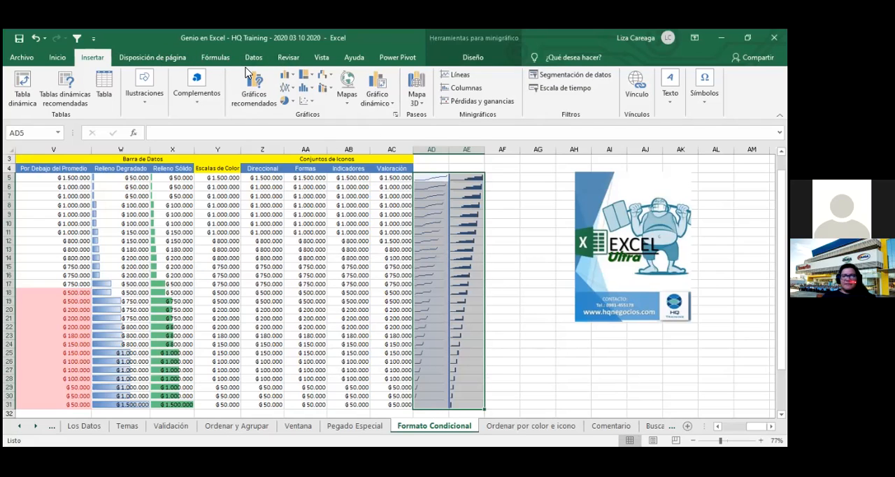
- Select the sorted data bar values in W5:X31 and compare them with the sparklines in columns AD and AE
{"action": "left_click_drag", "start_coordinate": [116, 181], "coordinate": [169, 404]}
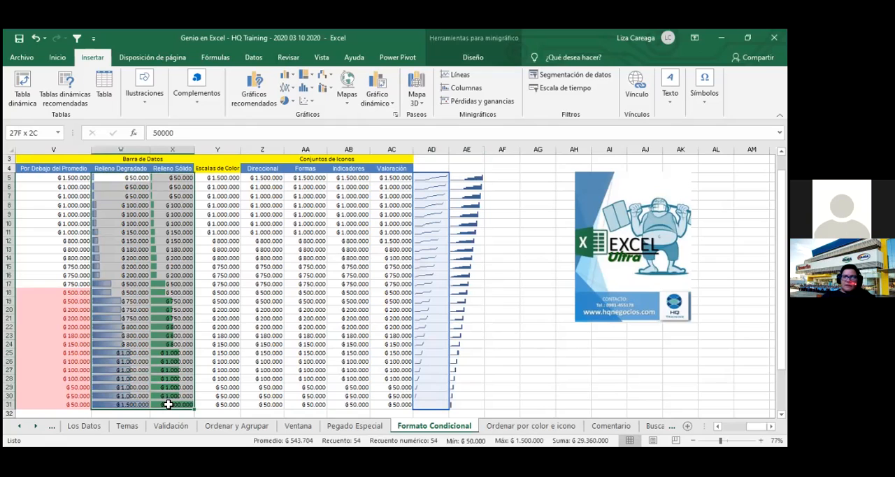
{"action": "left_click_drag", "start_coordinate": [169, 404], "coordinate": [169, 403]}
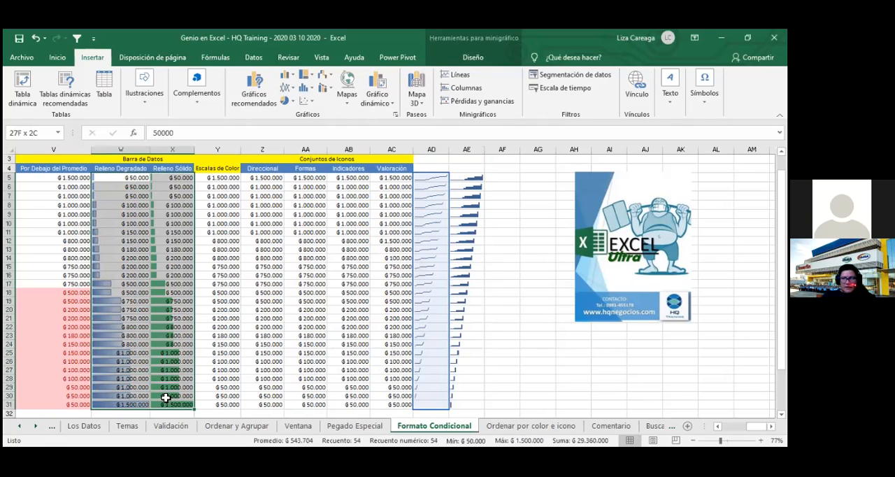
{"action": "left_click", "coordinate": [130, 195]}
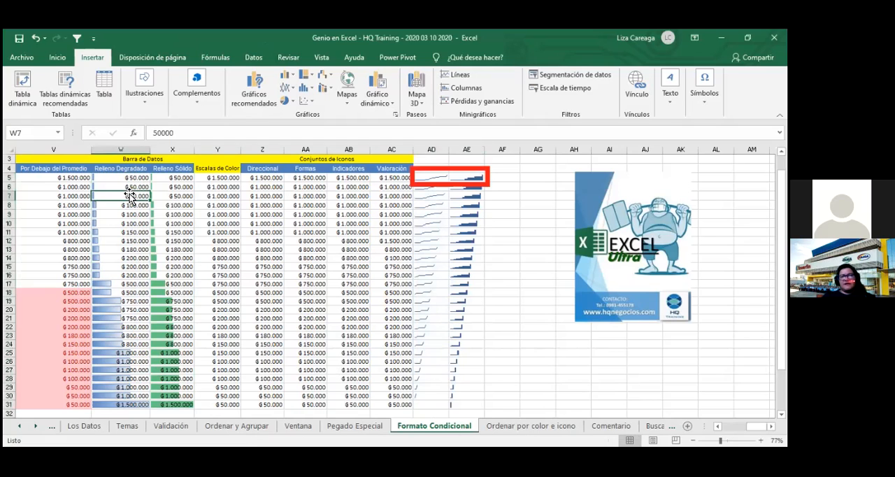
{"action": "left_click_drag", "start_coordinate": [122, 193], "coordinate": [185, 402]}
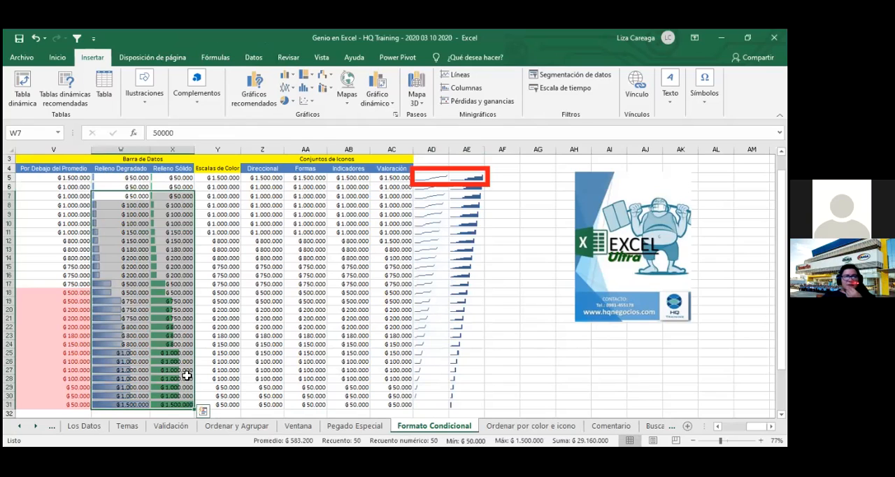
{"action": "right_click", "coordinate": [182, 334]}
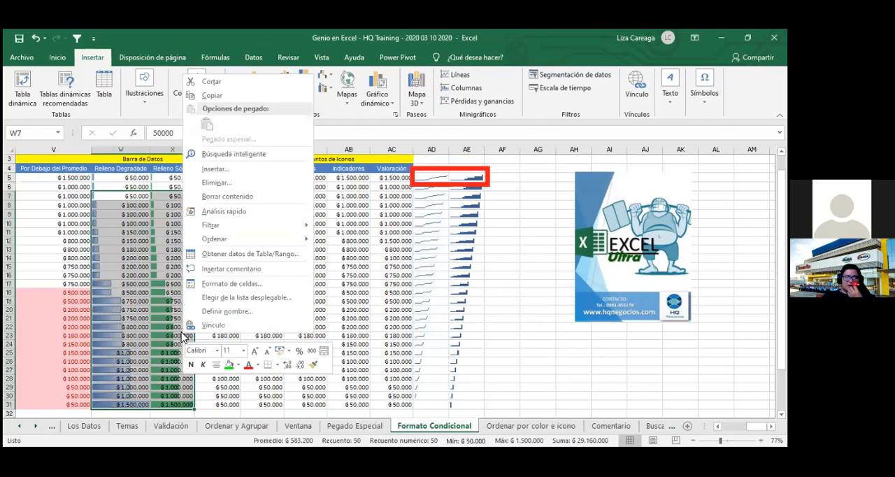
{"action": "key", "text": "Escape"}
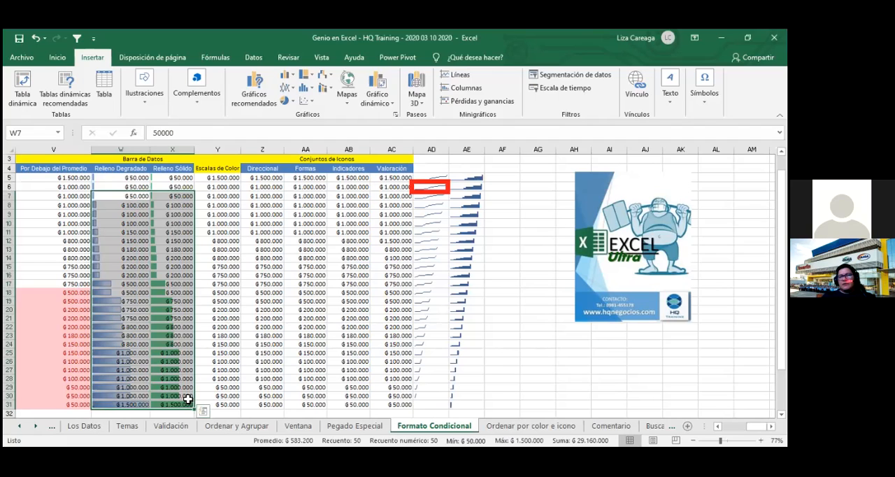
- Clear the selected line sparkline in cell AD6
{"action": "left_click", "coordinate": [430, 187]}
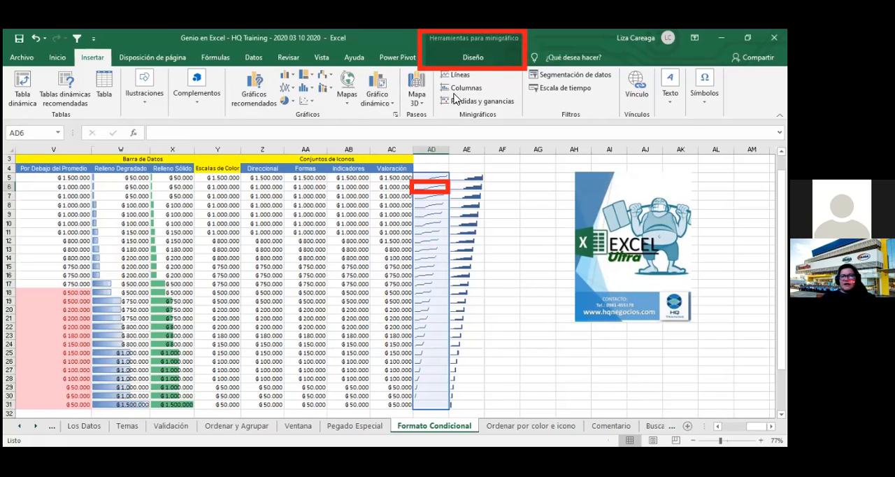
{"action": "left_click", "coordinate": [475, 59]}
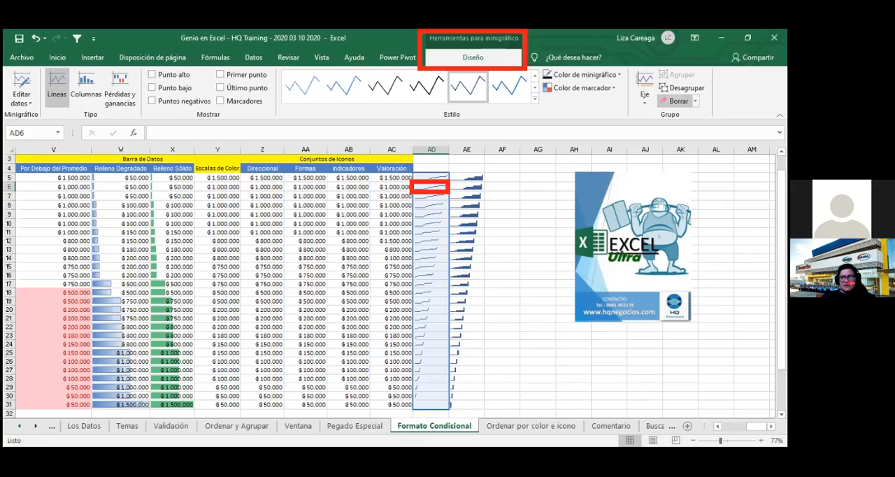
{"action": "left_click", "coordinate": [675, 101]}
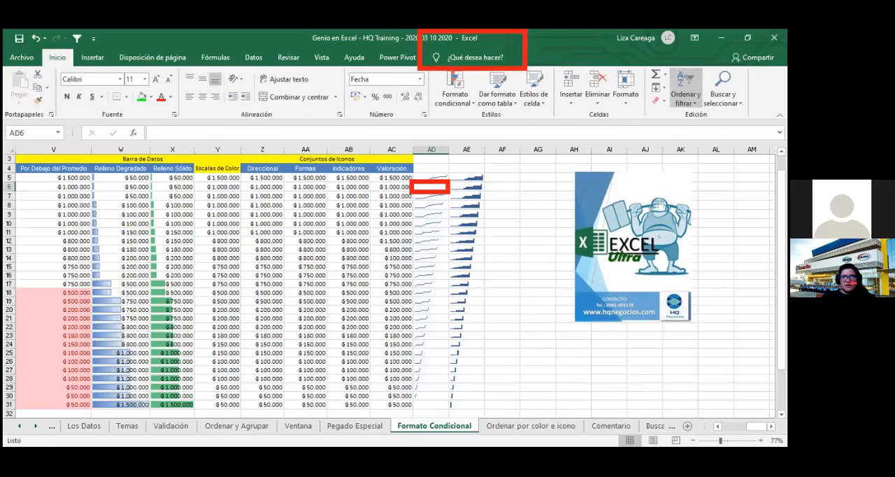
{"action": "left_click", "coordinate": [521, 197]}
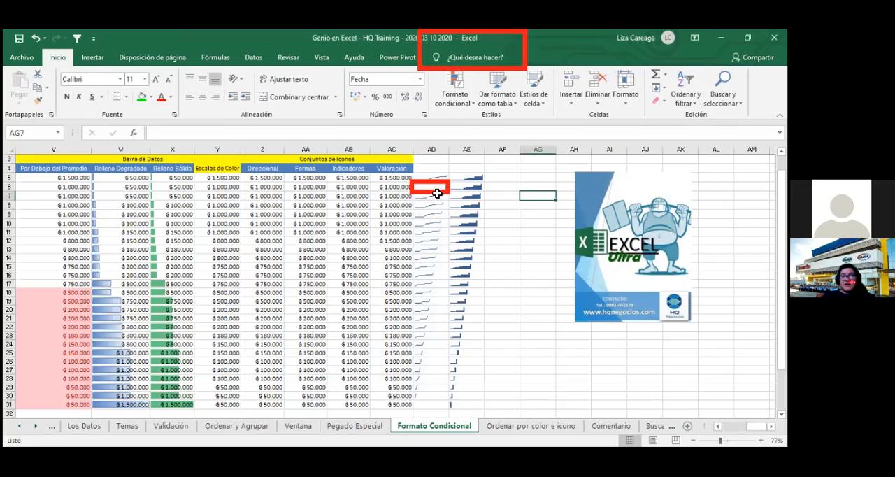
- Clear everything from the sparkline range AD7:AE31 and remove the column sparkline in AE6
{"action": "left_click_drag", "start_coordinate": [426, 200], "coordinate": [468, 404]}
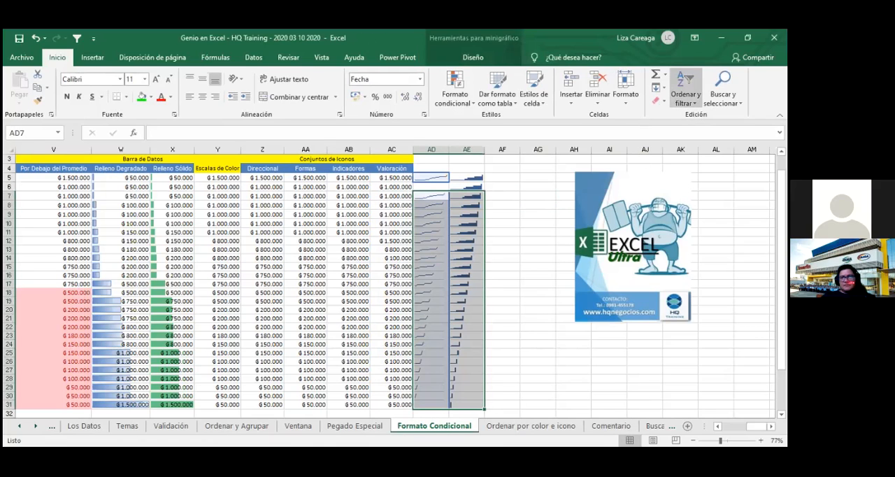
{"action": "left_click", "coordinate": [660, 101]}
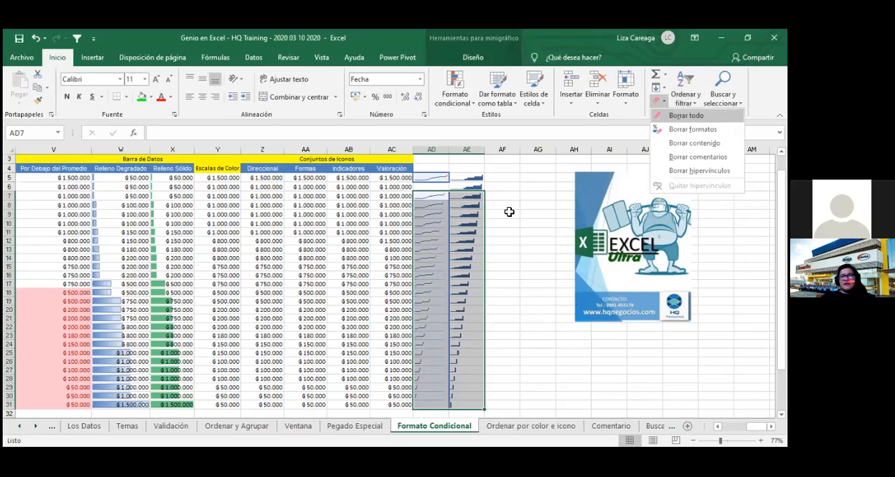
{"action": "key", "text": "Return"}
{"action": "left_click", "coordinate": [476, 186]}
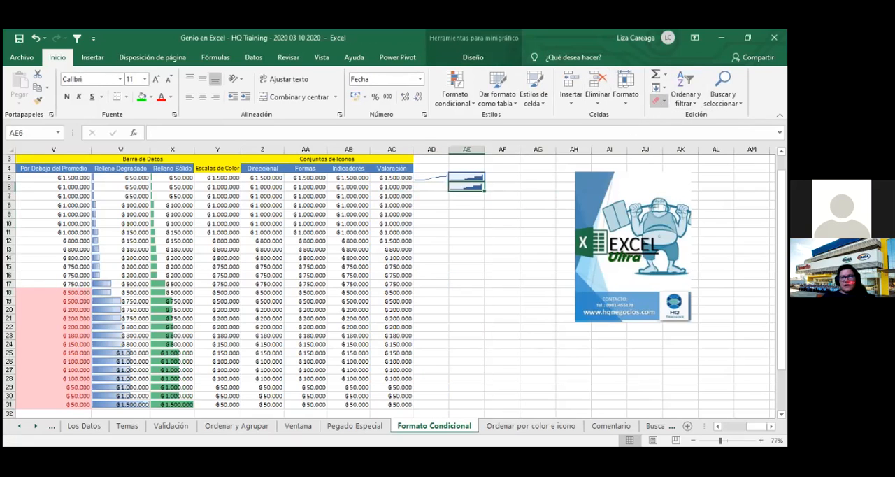
{"action": "left_click", "coordinate": [669, 120]}
{"action": "left_click", "coordinate": [502, 250]}
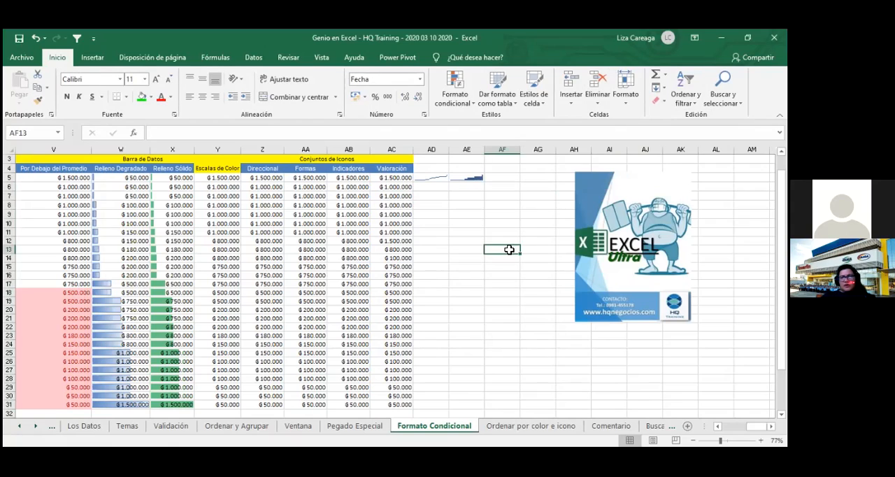
- Clear the remaining line and column sparklines in AD5:AE5
{"action": "left_click_drag", "start_coordinate": [432, 178], "coordinate": [452, 179]}
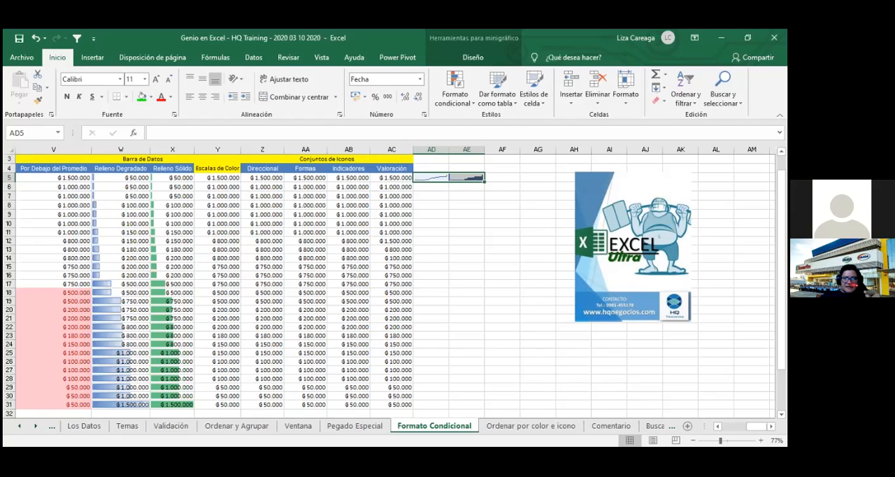
{"action": "left_click", "coordinate": [658, 103]}
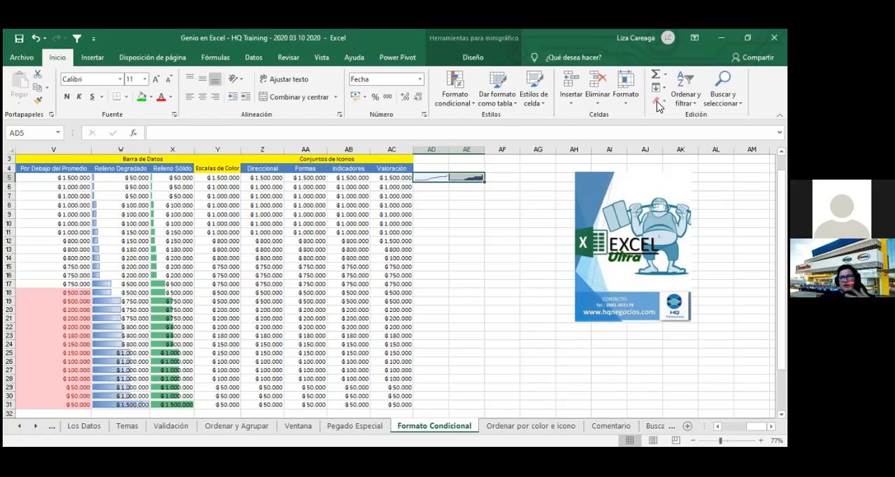
{"action": "left_click", "coordinate": [676, 117]}
{"action": "left_click", "coordinate": [444, 241]}
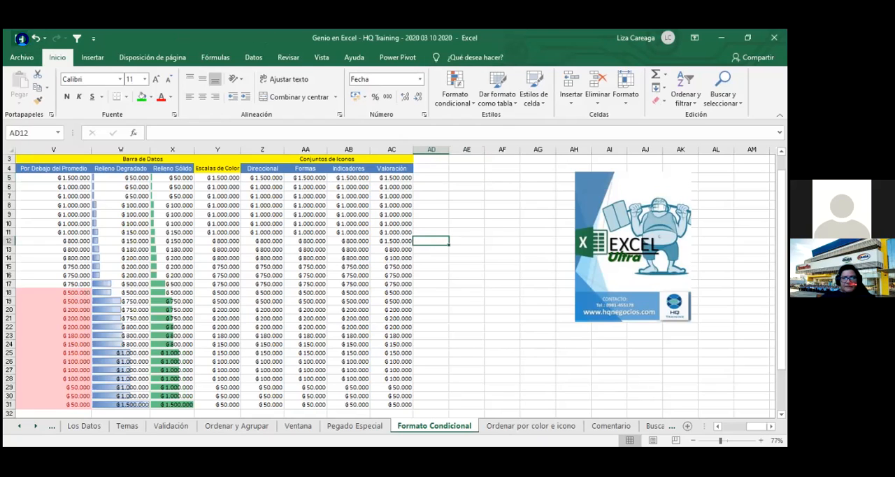
{"action": "left_click", "coordinate": [478, 244]}
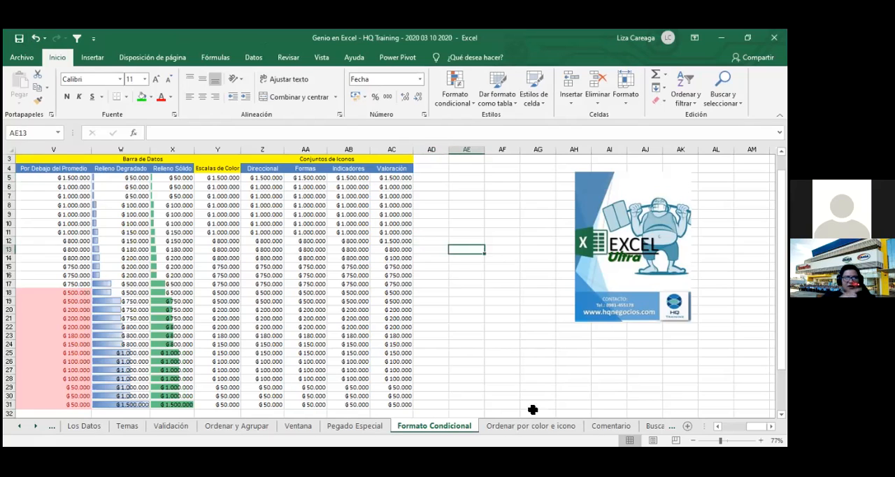
{"action": "left_click", "coordinate": [465, 200]}
{"action": "key", "text": "ctrl+Left"}
{"action": "key", "text": "ctrl+Left"}
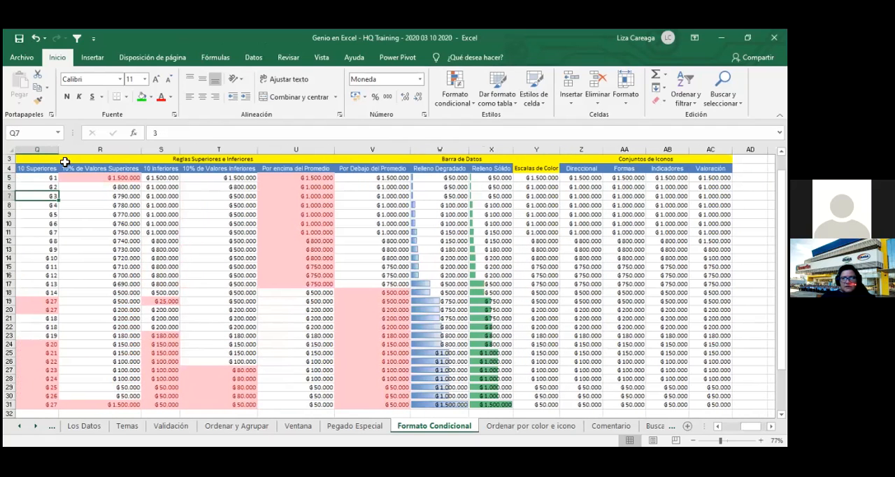
{"action": "left_click", "coordinate": [44, 169]}
{"action": "key", "text": "shift+Right"}
{"action": "key", "text": "shift+Right"}
{"action": "key", "text": "shift+Right"}
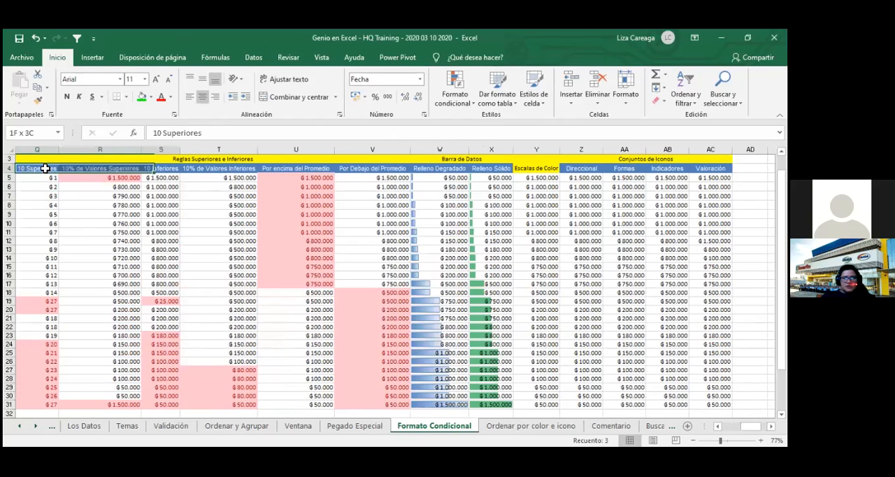
{"action": "key", "text": "shift+Right"}
{"action": "key", "text": "shift+Right"}
{"action": "key", "text": "shift+Right"}
{"action": "key", "text": "shift+Right"}
{"action": "key", "text": "shift+Right"}
{"action": "key", "text": "shift+Right"}
{"action": "key", "text": "shift+Right"}
{"action": "key", "text": "shift+Right"}
{"action": "key", "text": "shift+Right"}
{"action": "key", "text": "shift+Right"}
{"action": "key", "text": "shift+Down"}
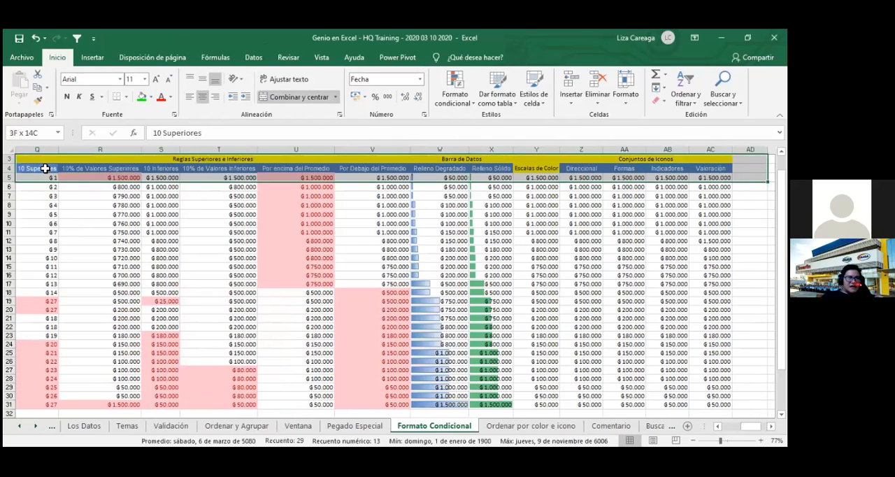
{"action": "key", "text": "Down"}
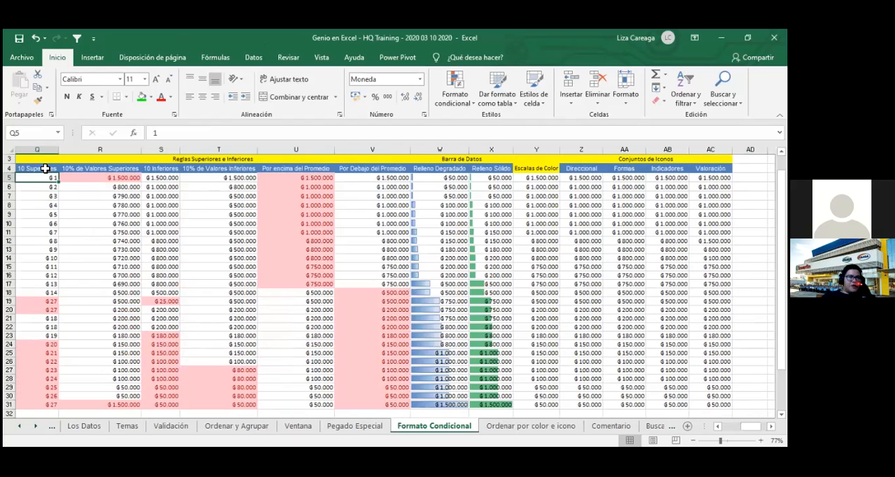
{"action": "key", "text": "Up"}
{"action": "key", "text": "shift+Right"}
{"action": "key", "text": "shift+Right"}
{"action": "key", "text": "shift+Right"}
{"action": "key", "text": "shift+Right"}
{"action": "key", "text": "shift+Right"}
{"action": "key", "text": "shift+Right"}
{"action": "key", "text": "shift+Right"}
{"action": "key", "text": "shift+Right"}
{"action": "key", "text": "shift+Right"}
{"action": "key", "text": "shift+Right"}
{"action": "key", "text": "shift+Right"}
{"action": "key", "text": "shift+Right"}
{"action": "key", "text": "shift+Right"}
{"action": "key", "text": "shift+Up"}
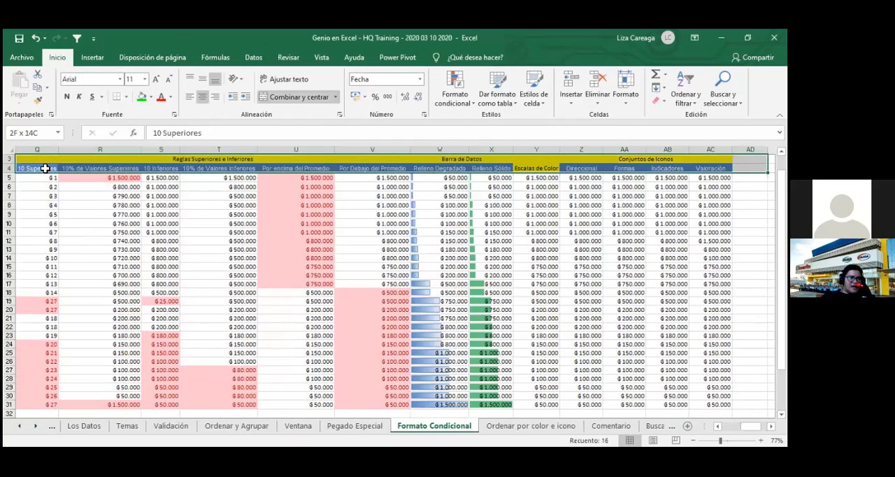
{"action": "key", "text": "shift+Down"}
{"action": "key", "text": "Down"}
{"action": "key", "text": "Up"}
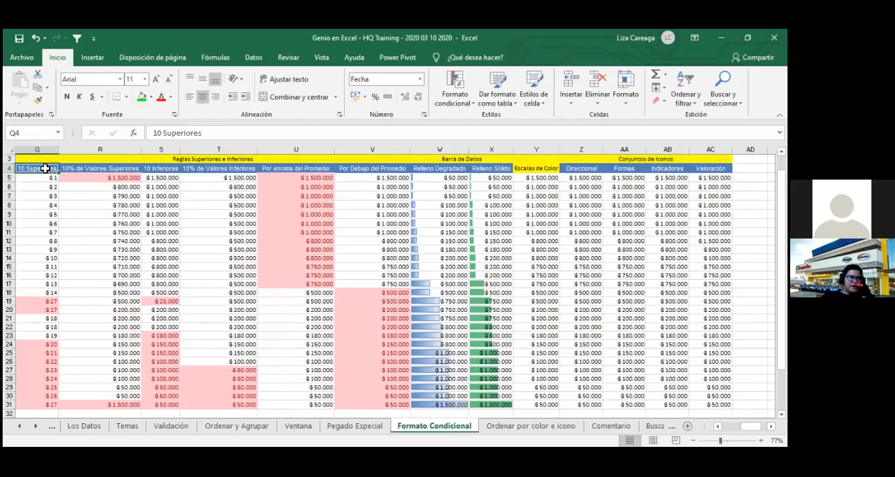
{"action": "key", "text": "shift+Right"}
{"action": "key", "text": "shift+Right"}
{"action": "key", "text": "shift+Right"}
{"action": "key", "text": "shift+Right"}
{"action": "key", "text": "shift+Right"}
{"action": "key", "text": "shift+Right"}
{"action": "key", "text": "shift+Right"}
{"action": "key", "text": "shift+Right"}
{"action": "key", "text": "shift+Up"}
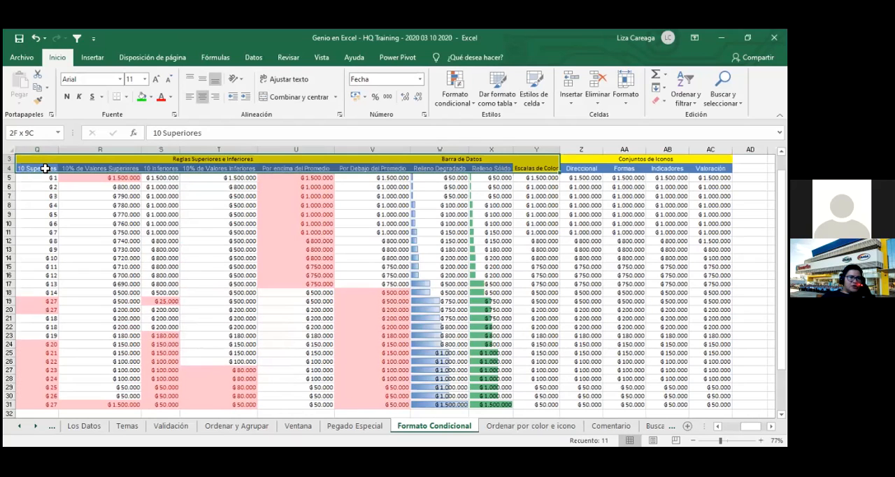
{"action": "key", "text": "Down"}
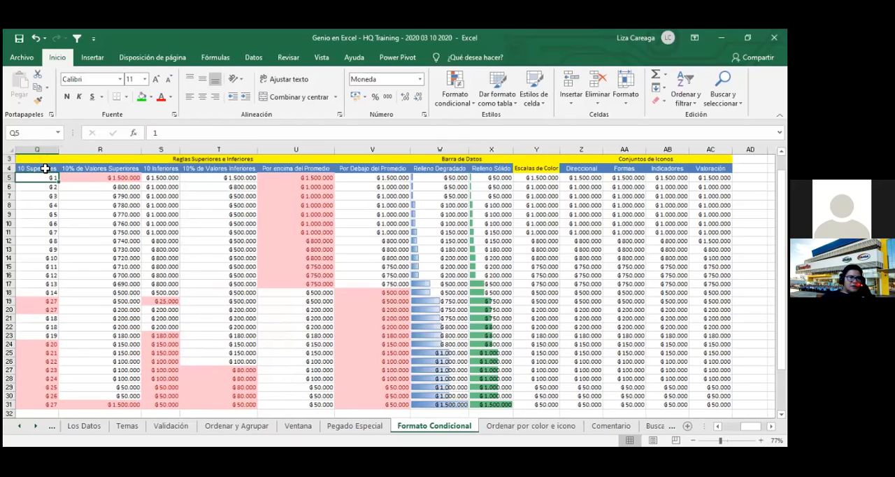
{"action": "left_click_drag", "start_coordinate": [45, 168], "coordinate": [751, 310]}
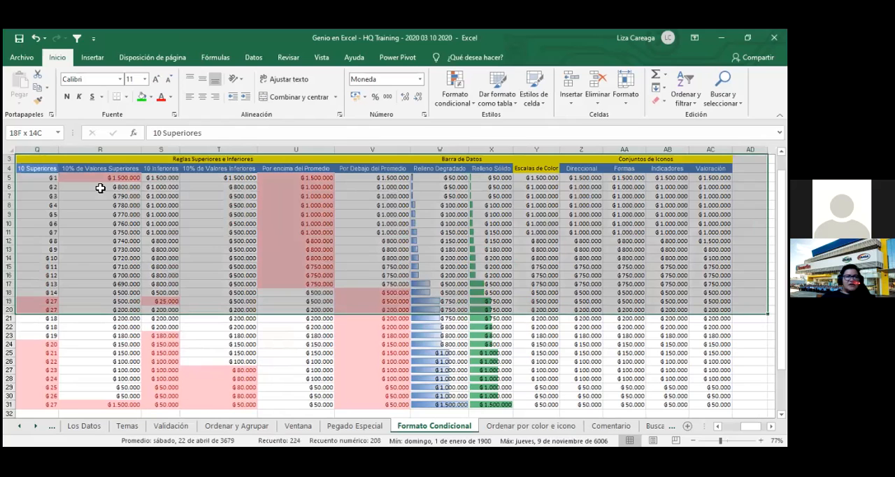
- Create a line sparkline in AD5 from the data range R5:AC5 and fill it down column AD to row 35
{"action": "left_click_drag", "start_coordinate": [125, 180], "coordinate": [697, 179]}
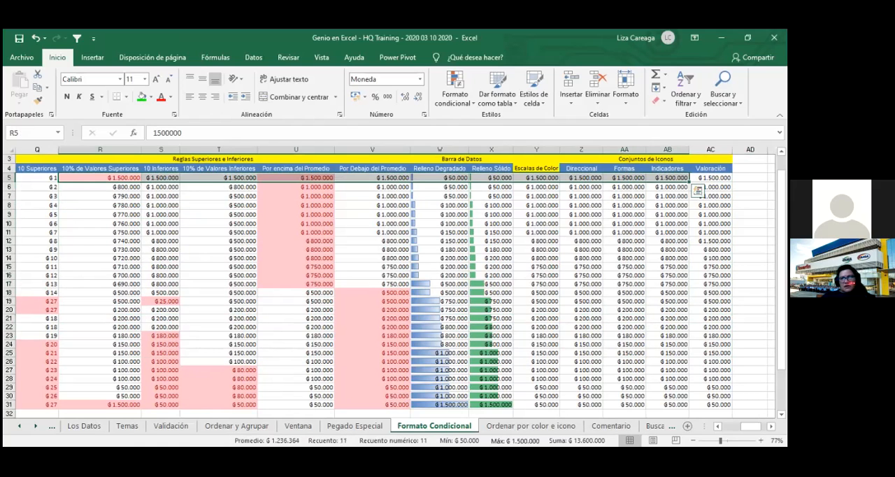
{"action": "key", "text": "shift+Right"}
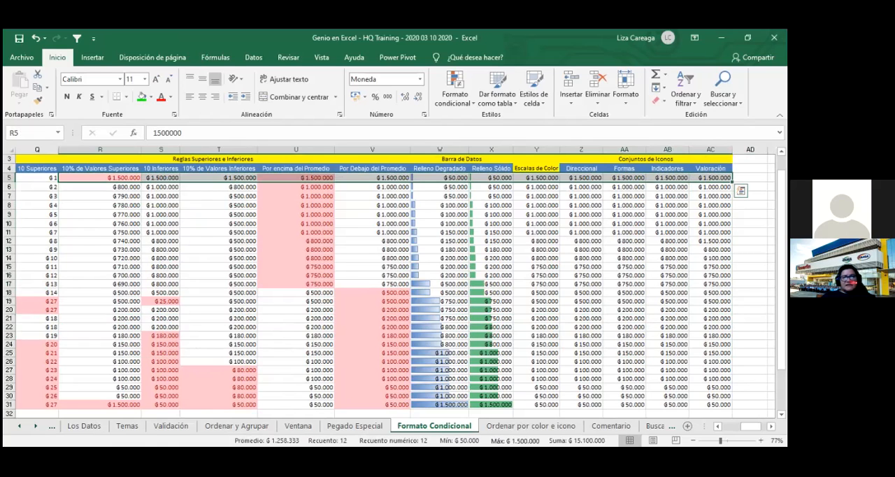
{"action": "left_click", "coordinate": [574, 104]}
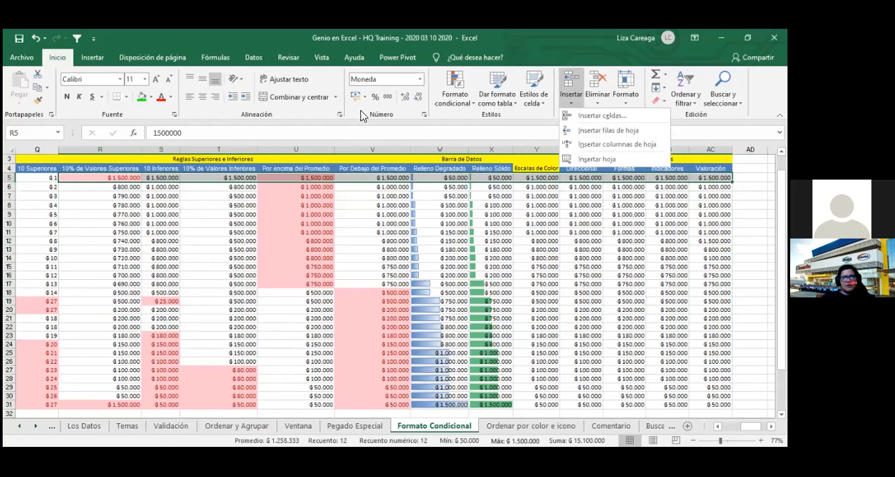
{"action": "left_click", "coordinate": [92, 58]}
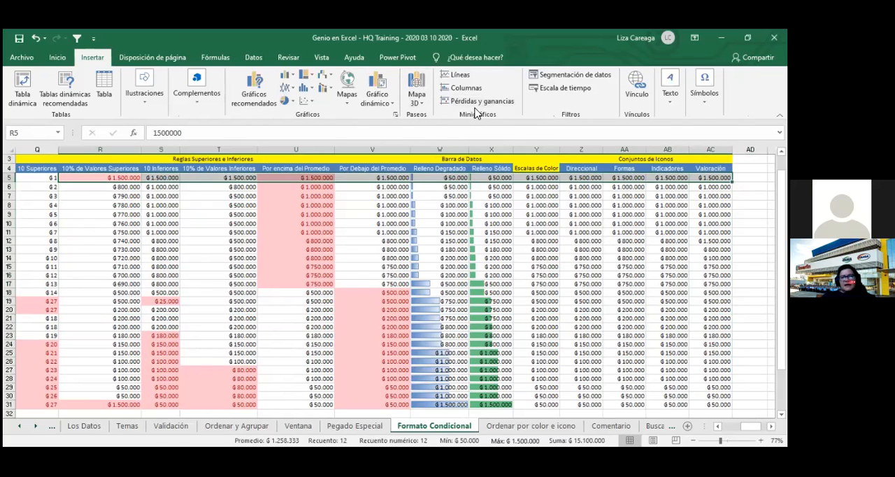
{"action": "left_click", "coordinate": [474, 76]}
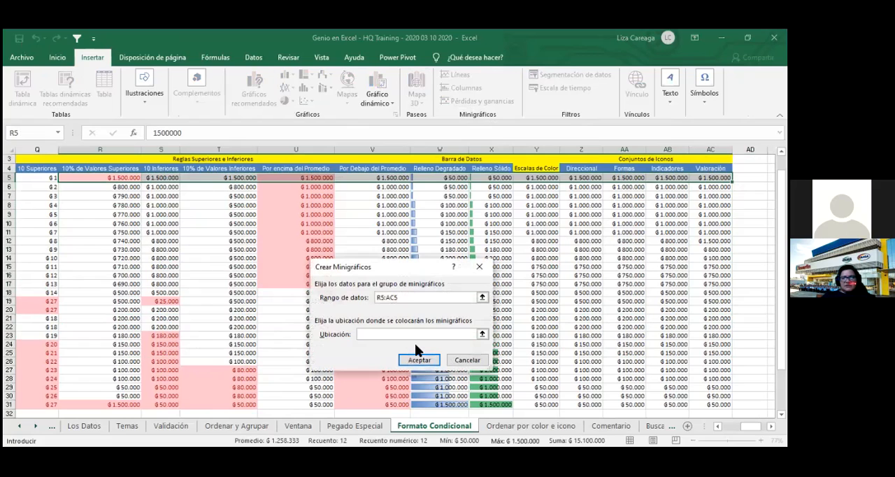
{"action": "type", "text": "ad5"}
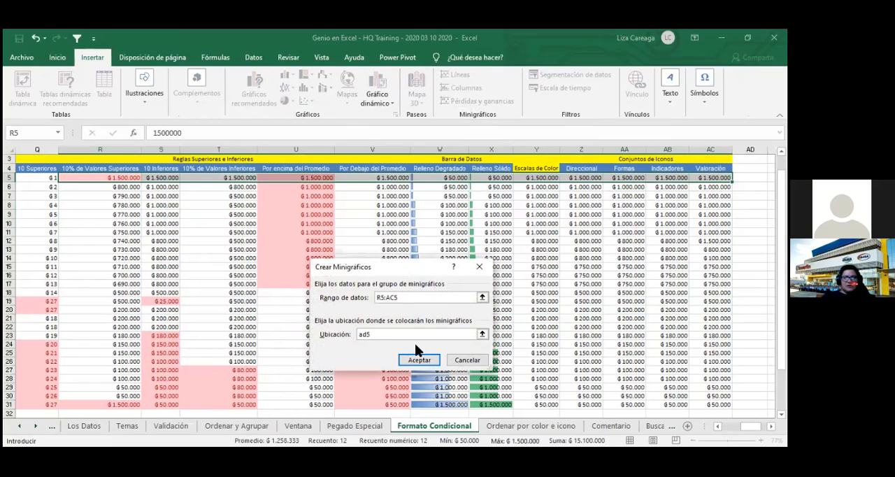
{"action": "key", "text": "Return"}
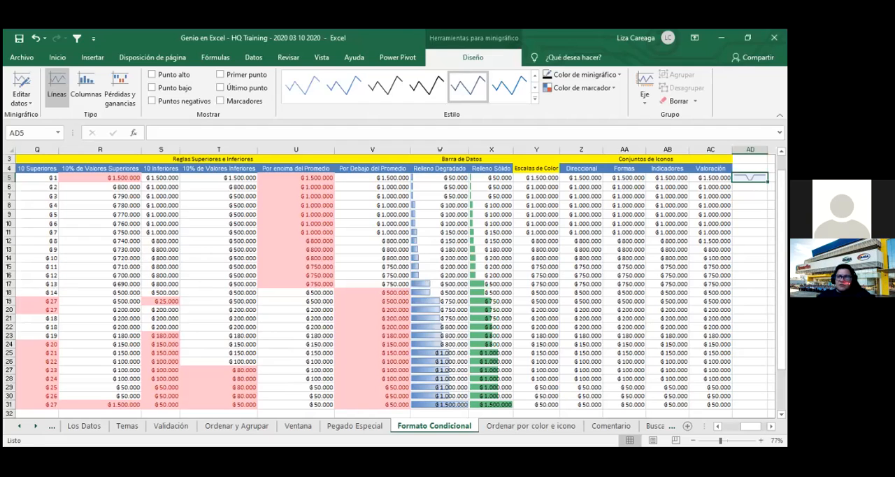
{"action": "left_click_drag", "start_coordinate": [768, 182], "coordinate": [768, 413]}
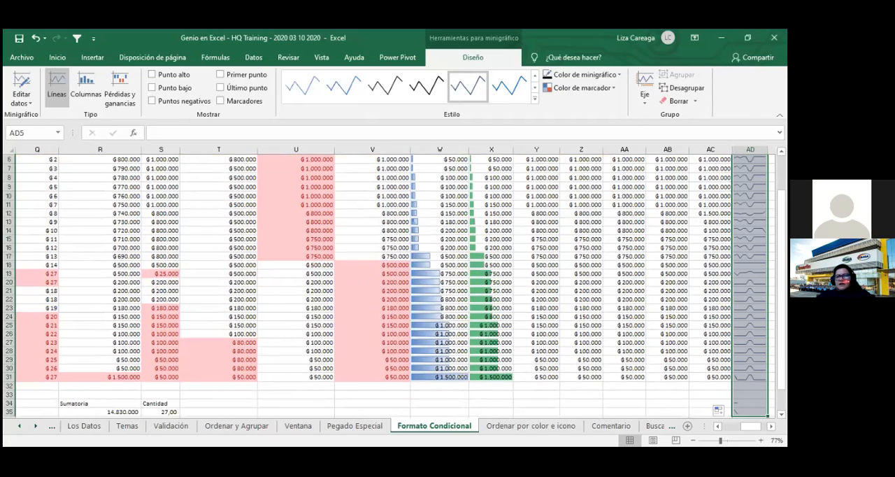
- Clear the surplus sparklines below the data in AD32:AD35
{"action": "left_click_drag", "start_coordinate": [750, 396], "coordinate": [750, 413]}
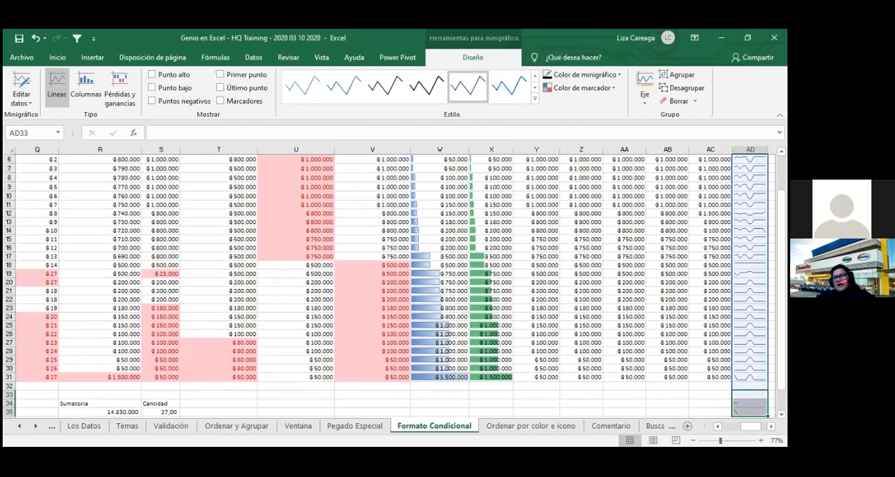
{"action": "left_click", "coordinate": [678, 102]}
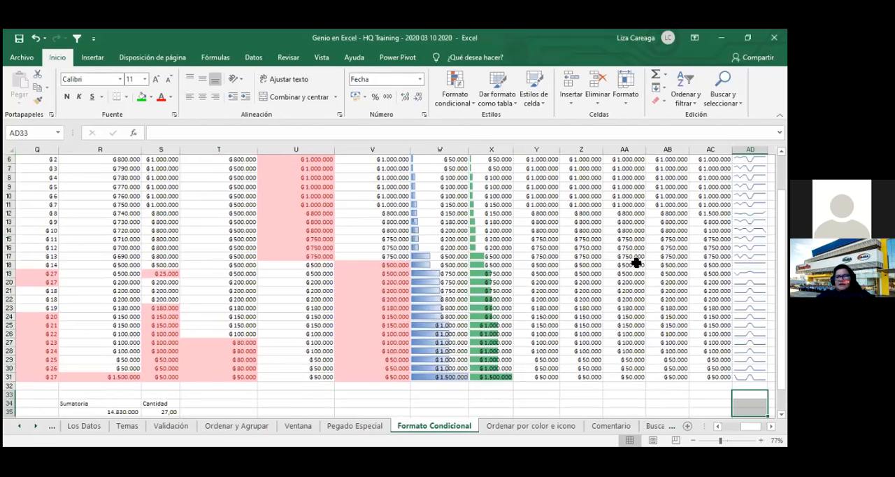
{"action": "left_click", "coordinate": [711, 395]}
{"action": "left_click", "coordinate": [751, 386]}
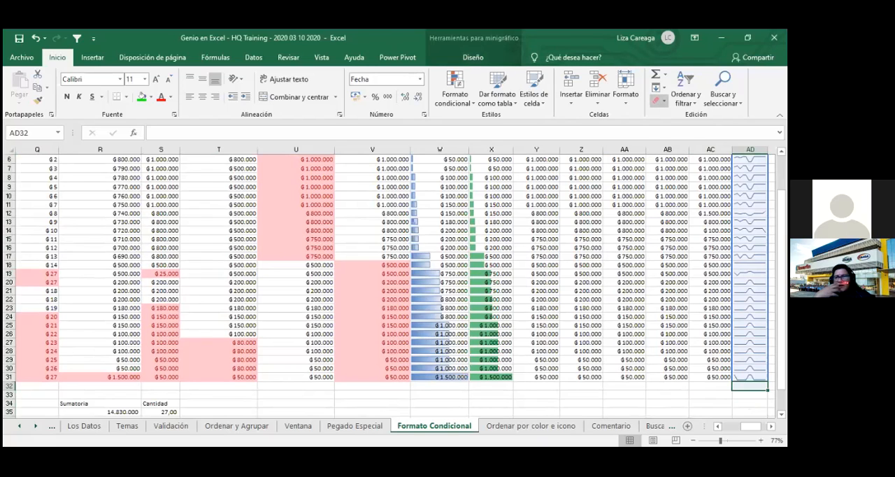
{"action": "left_click", "coordinate": [657, 101]}
{"action": "left_click", "coordinate": [670, 420]}
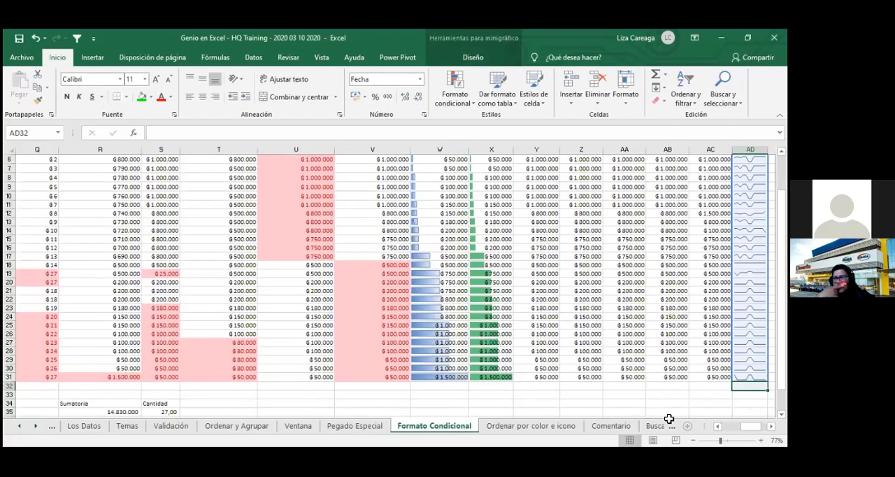
{"action": "left_click", "coordinate": [655, 413]}
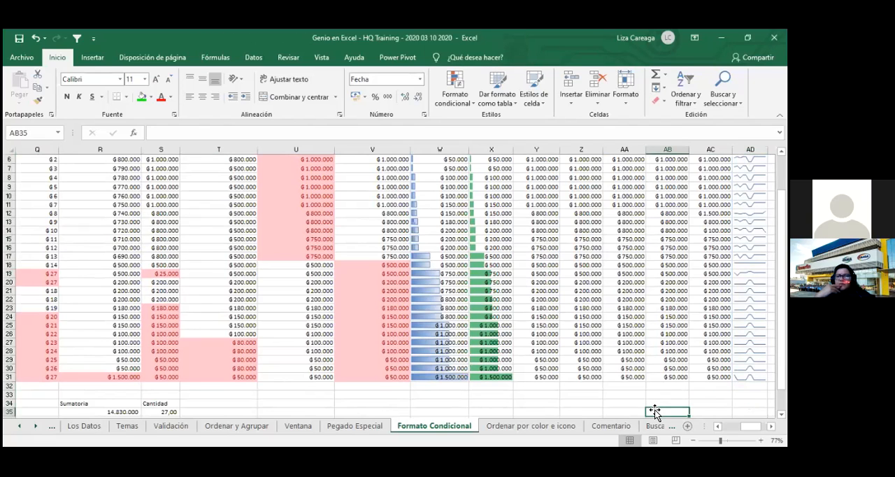
- Save the workbook
{"action": "scroll", "coordinate": [654, 412], "scroll_direction": "up", "scroll_amount": 2}
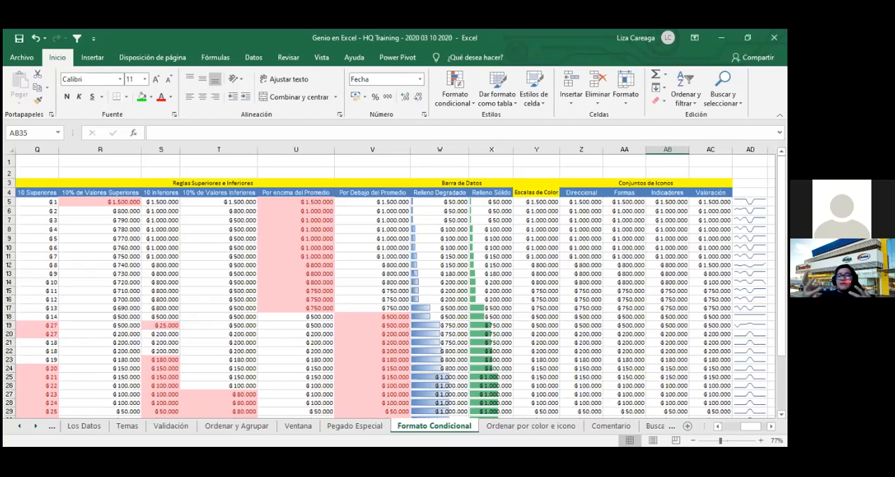
{"action": "left_click", "coordinate": [19, 39]}
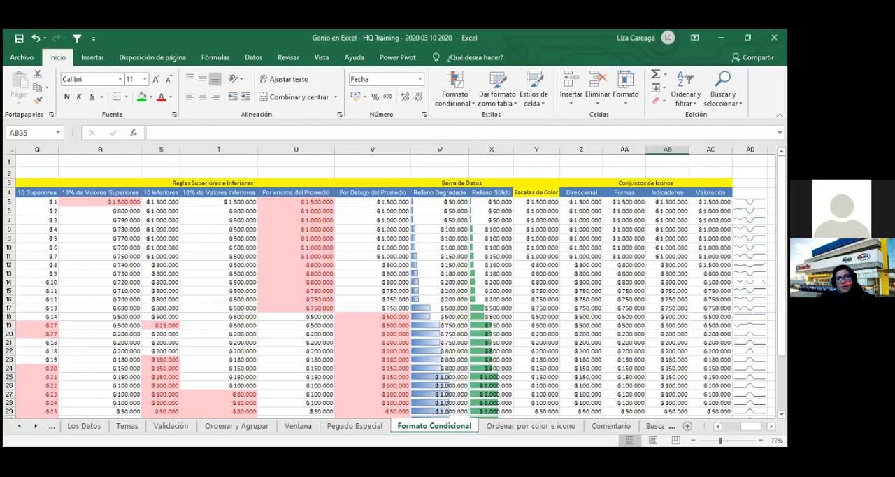
- Copy the Valoración header from AC4 to AD4 and replace its text with "Minigráfico"
{"action": "left_click", "coordinate": [710, 192]}
{"action": "key", "text": "ctrl+c"}
{"action": "left_click", "coordinate": [750, 192]}
{"action": "key", "text": "ctrl+v"}
{"action": "type", "text": "mini"}
{"action": "key", "text": "BackSpace"}
{"action": "key", "text": "BackSpace"}
{"action": "key", "text": "BackSpace"}
{"action": "key", "text": "BackSpace"}
{"action": "type", "text": "mI"}
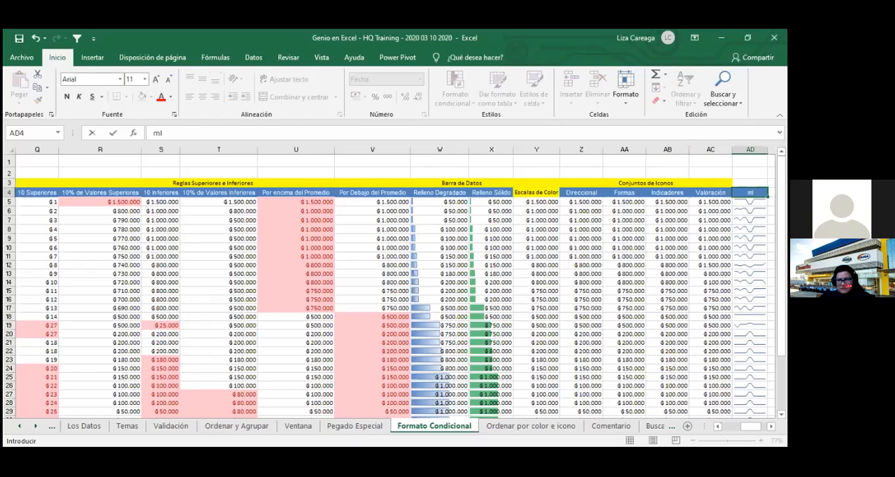
{"action": "type", "text": "NIGRÁFICO"}
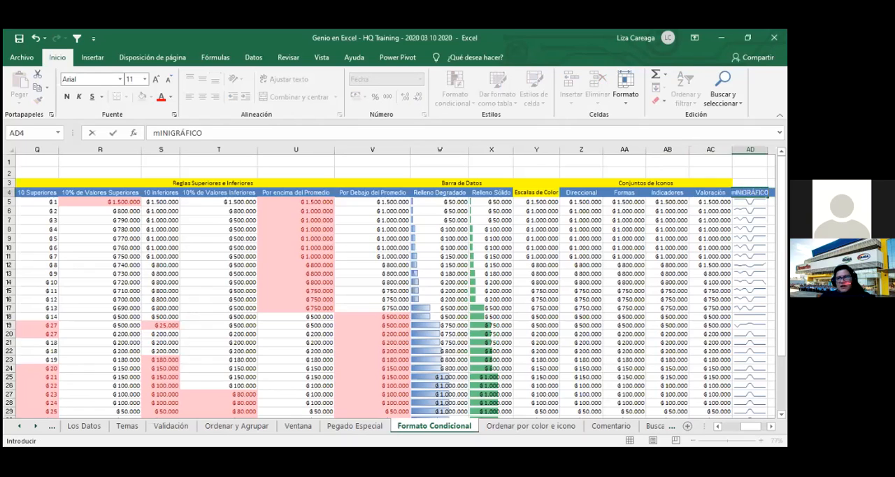
{"action": "key", "text": "ctrl+Return"}
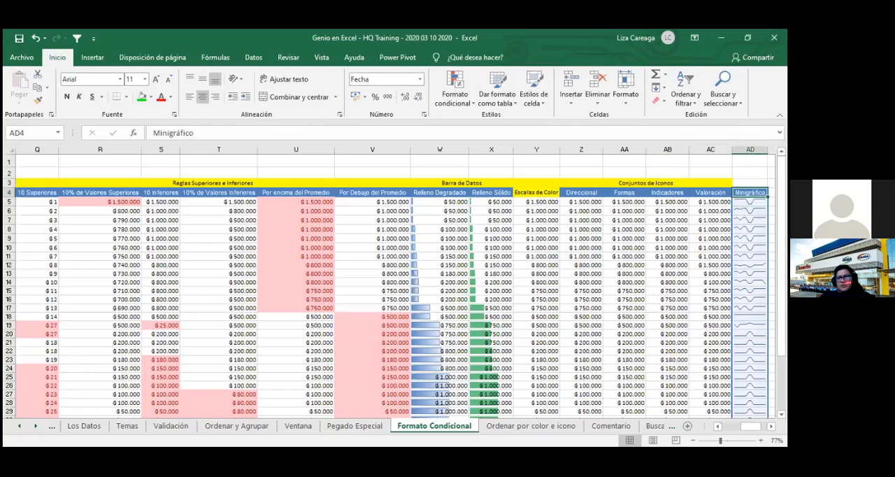
- Make the Minigráfico header in AD4 bold with column AD auto-fitted to it, and save the workbook
{"action": "key", "text": "ctrl+n"}
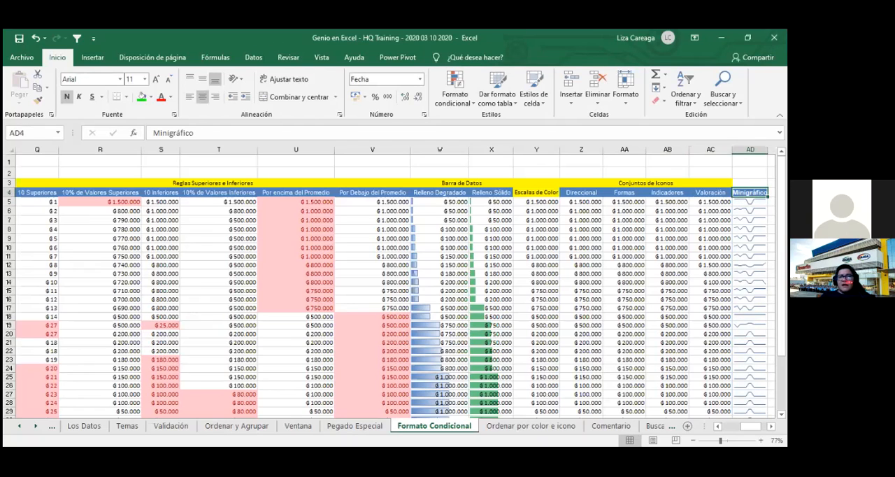
{"action": "double_click", "coordinate": [768, 150]}
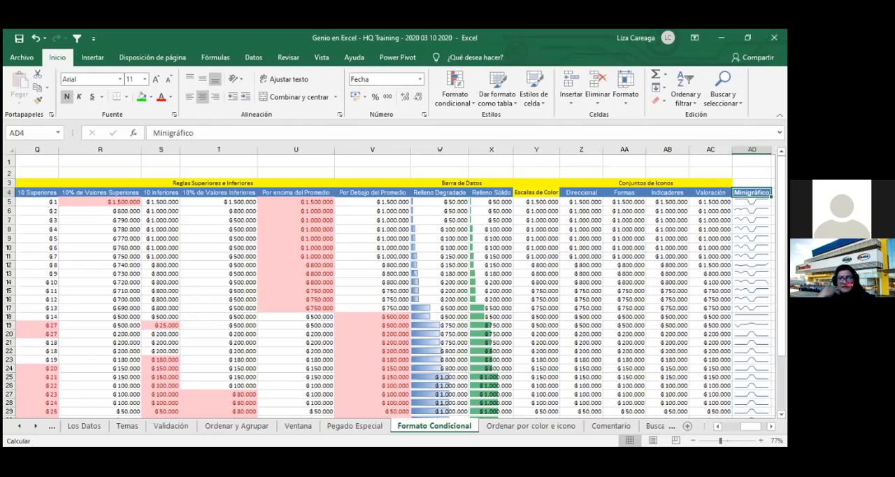
{"action": "scroll", "coordinate": [343, 243], "scroll_direction": "right", "scroll_amount": 3}
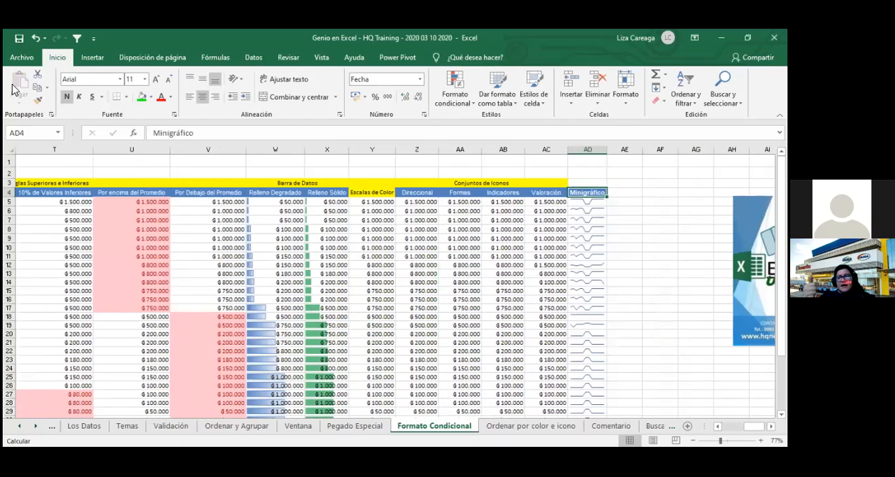
{"action": "left_click", "coordinate": [19, 41]}
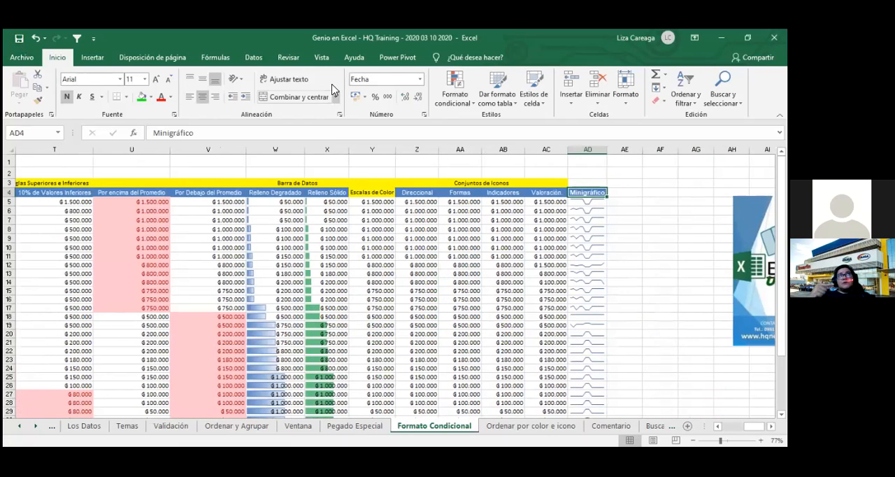
{"action": "left_click", "coordinate": [253, 57]}
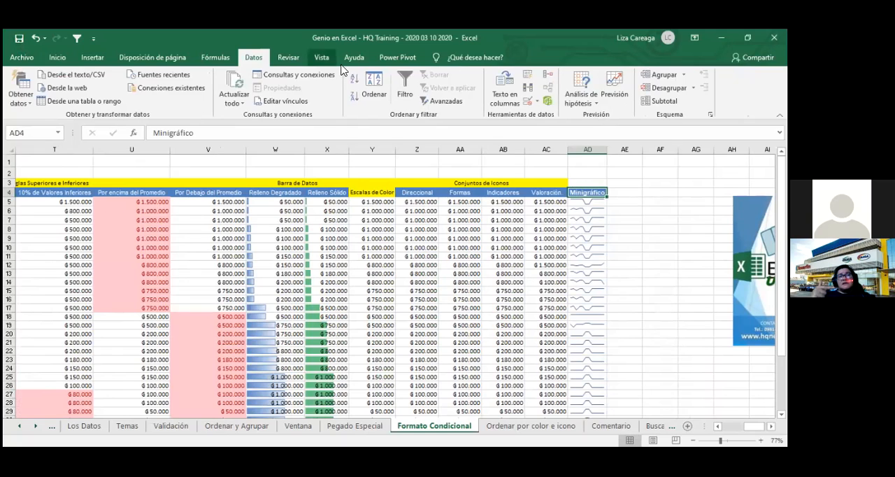
{"action": "left_click", "coordinate": [287, 57]}
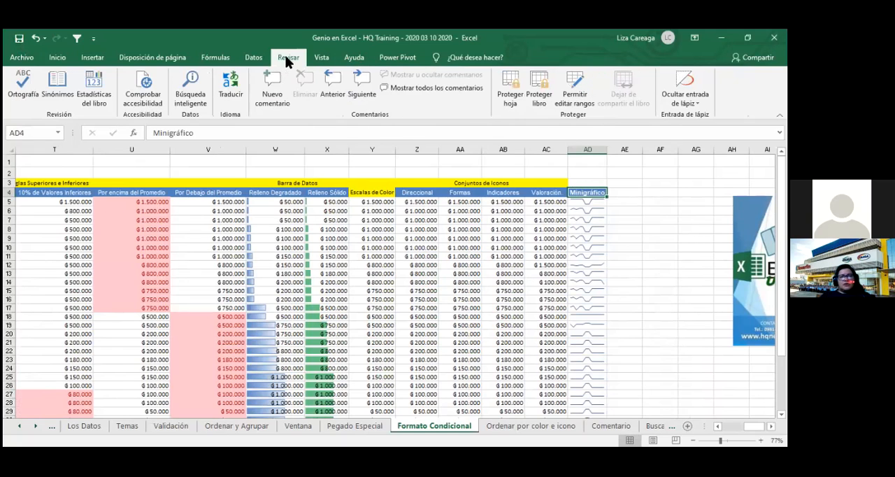
{"action": "left_click", "coordinate": [59, 58]}
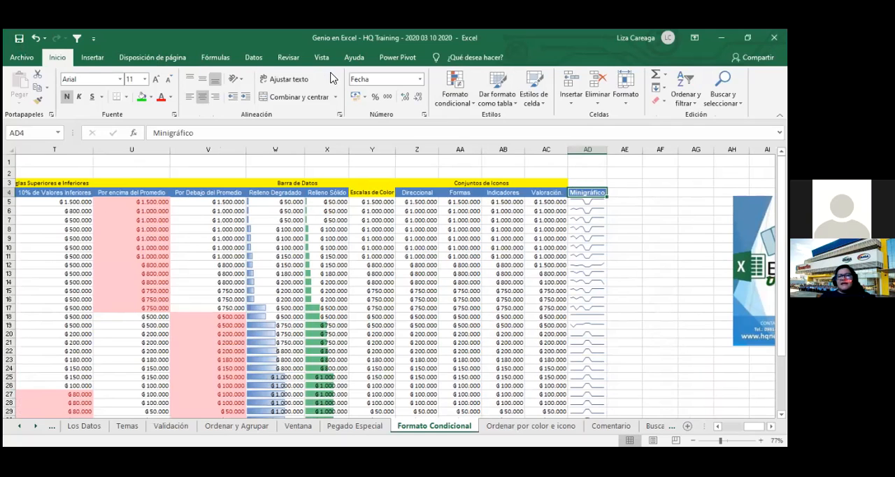
{"action": "left_click", "coordinate": [91, 58]}
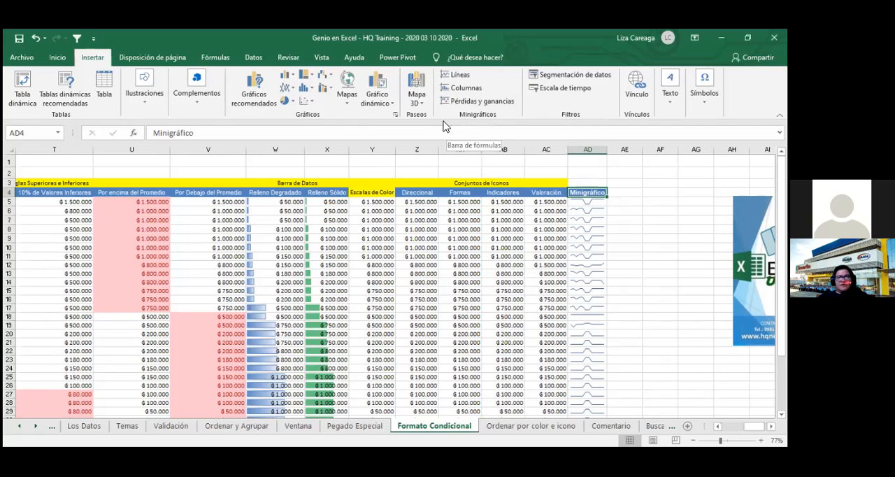
- Save the workbook again
{"action": "left_click", "coordinate": [19, 40]}
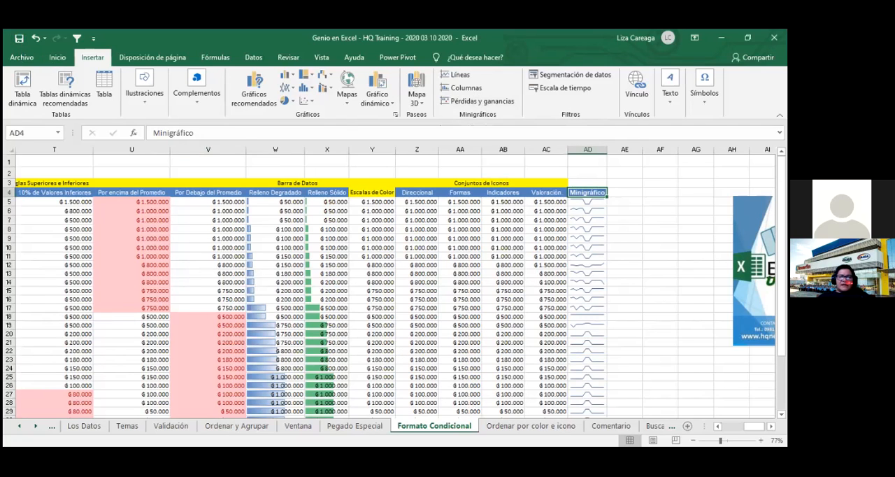
- Select the Escalas de Color values in Y5:Y31 and open the conditional formatting color scale choices for them
{"action": "scroll", "coordinate": [395, 280], "scroll_direction": "left", "scroll_amount": 5}
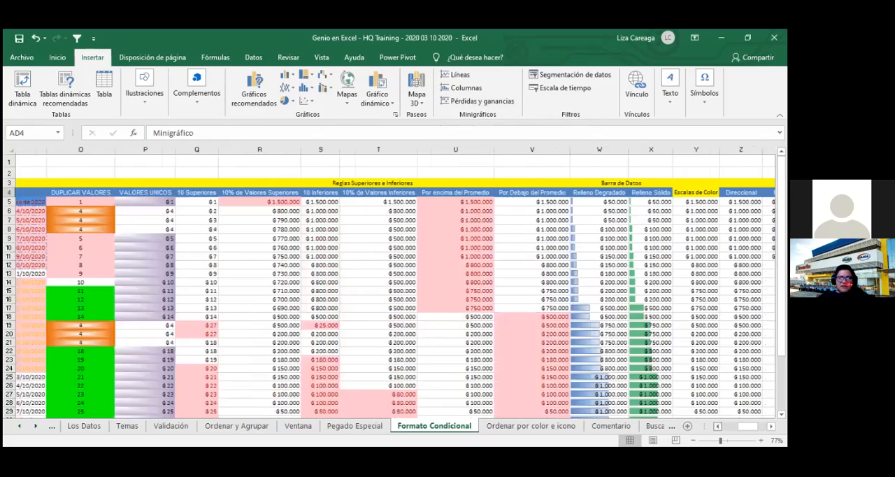
{"action": "scroll", "coordinate": [395, 279], "scroll_direction": "left", "scroll_amount": 10}
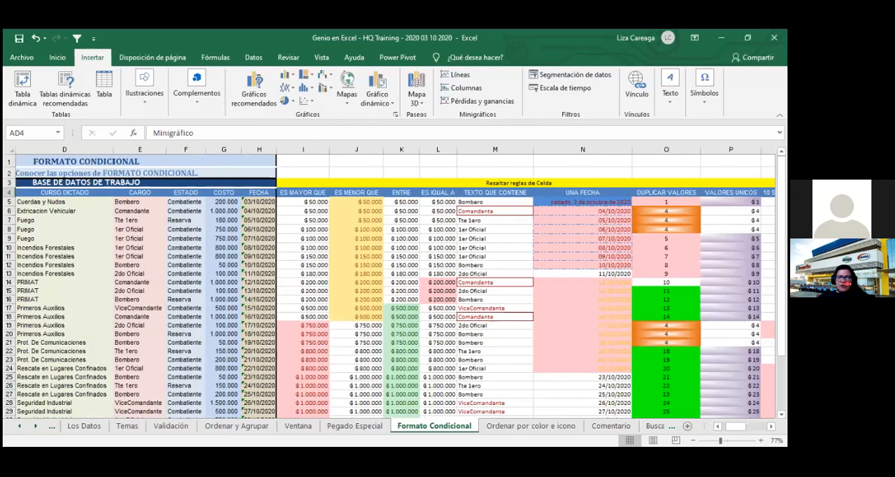
{"action": "scroll", "coordinate": [395, 279], "scroll_direction": "right", "scroll_amount": 1}
{"action": "scroll", "coordinate": [396, 280], "scroll_direction": "right", "scroll_amount": 3}
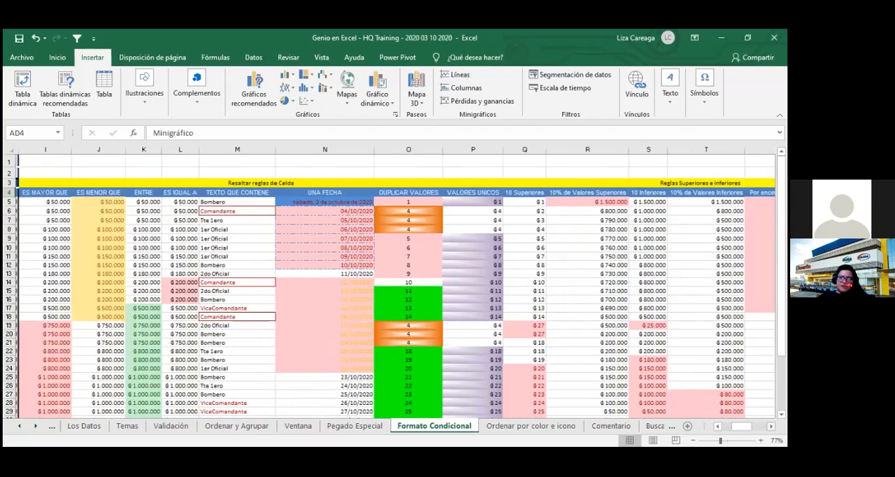
{"action": "scroll", "coordinate": [603, 247], "scroll_direction": "right", "scroll_amount": 5}
{"action": "left_click", "coordinate": [598, 239]}
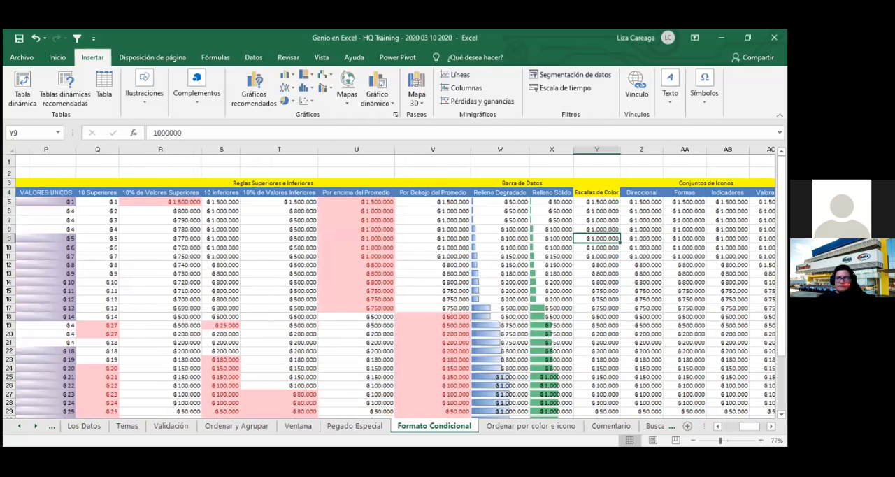
{"action": "scroll", "coordinate": [400, 234], "scroll_direction": "right", "scroll_amount": 3}
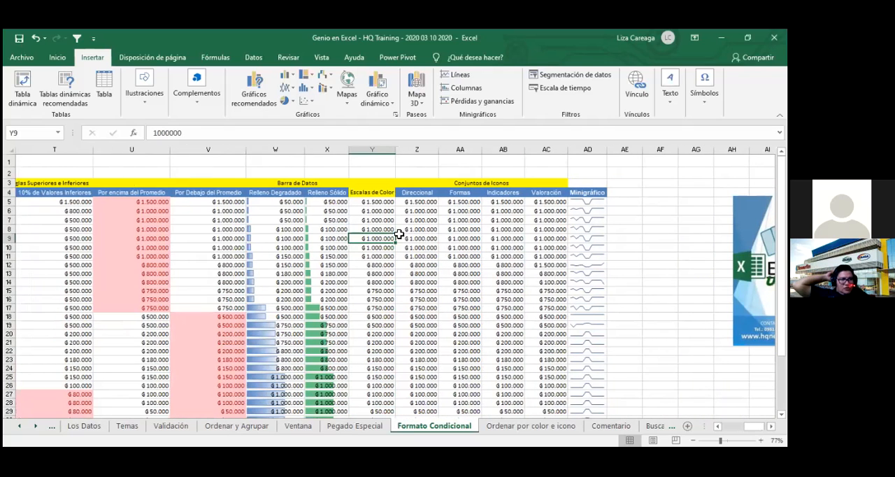
{"action": "key", "text": "Up"}
{"action": "key", "text": "Up"}
{"action": "key", "text": "Up"}
{"action": "key", "text": "Up"}
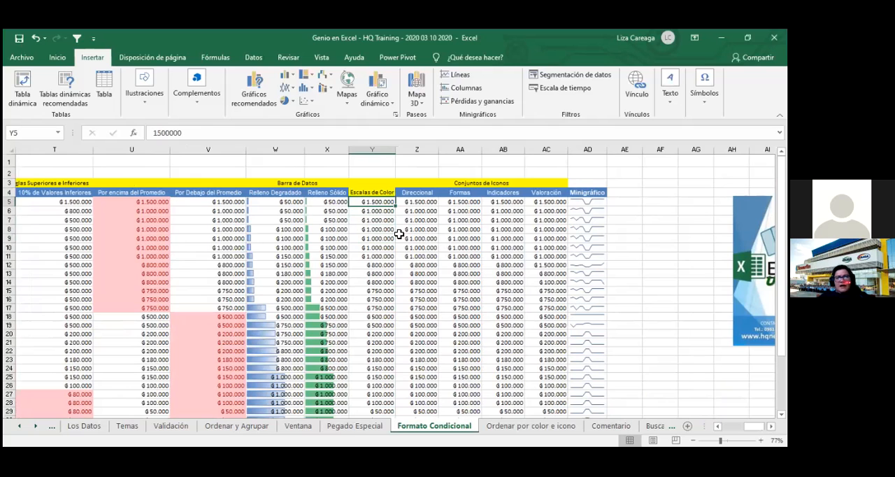
{"action": "key", "text": "ctrl+shift+Down"}
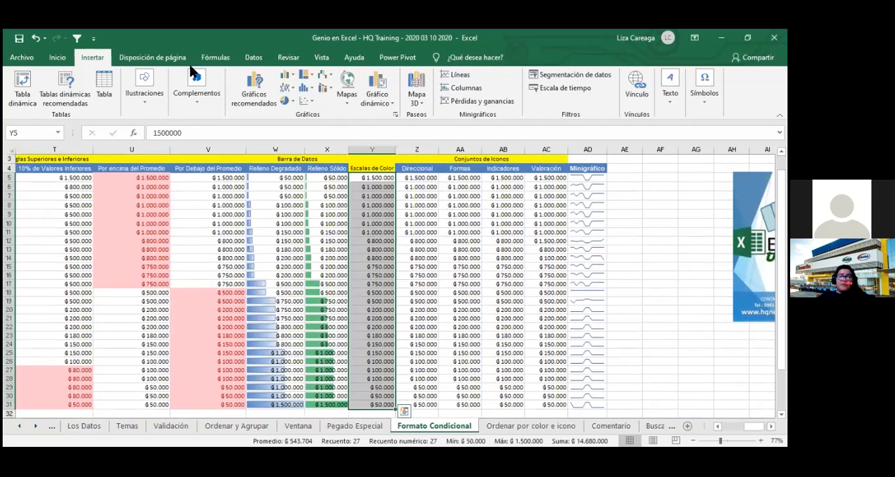
{"action": "left_click", "coordinate": [57, 57]}
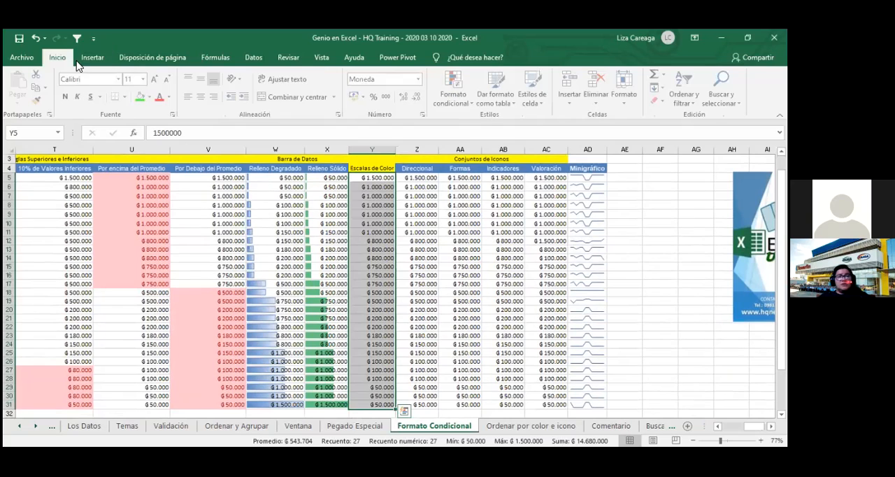
{"action": "left_click", "coordinate": [453, 112]}
{"action": "mouse_move", "coordinate": [515, 211]}
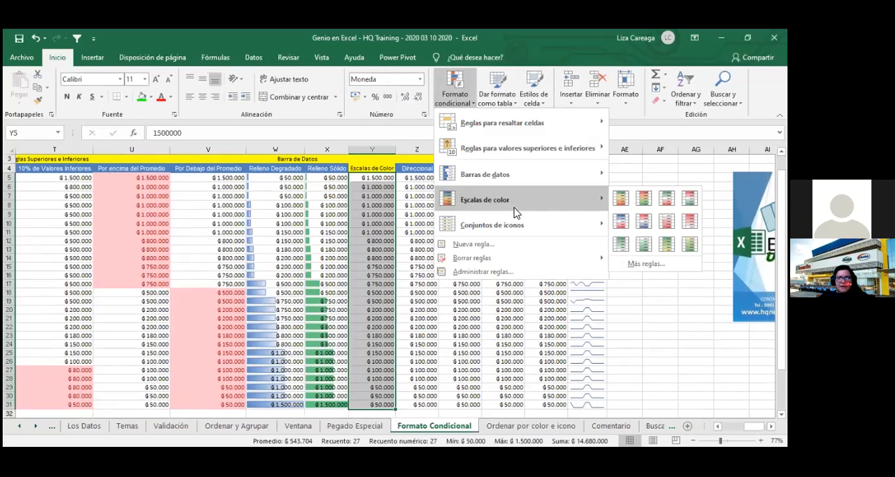
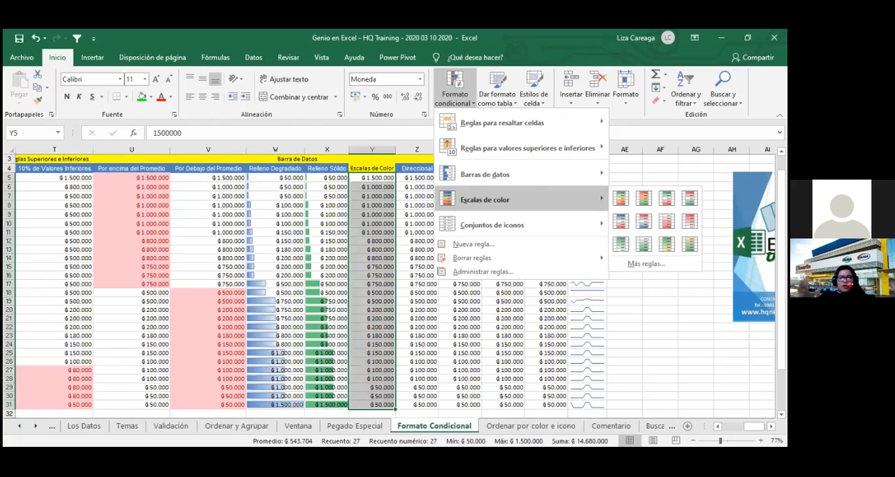
- Apply the green-yellow-red color scale to the Escalas de Color values in Y5:Y31 and save the workbook
{"action": "left_click", "coordinate": [203, 370]}
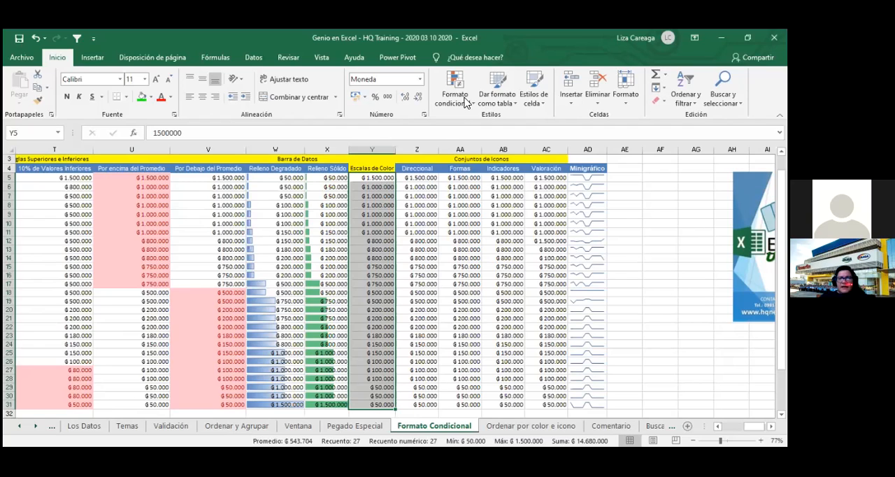
{"action": "left_click", "coordinate": [625, 205]}
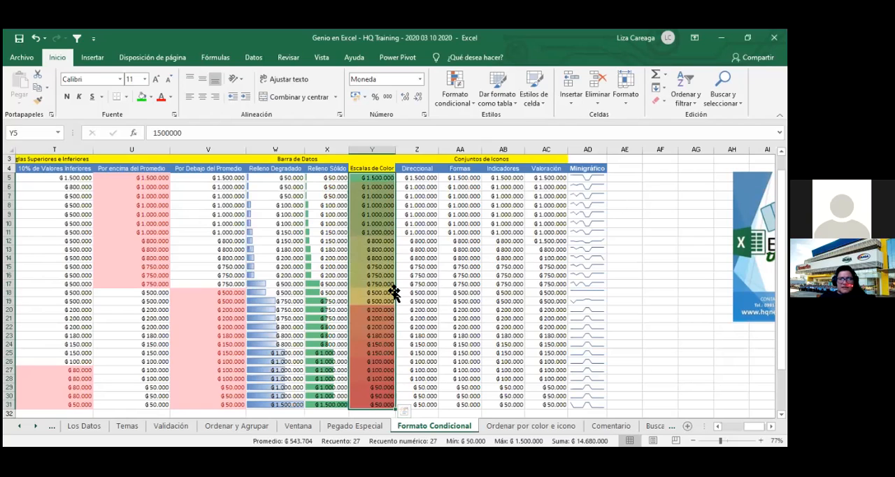
{"action": "left_click", "coordinate": [646, 302]}
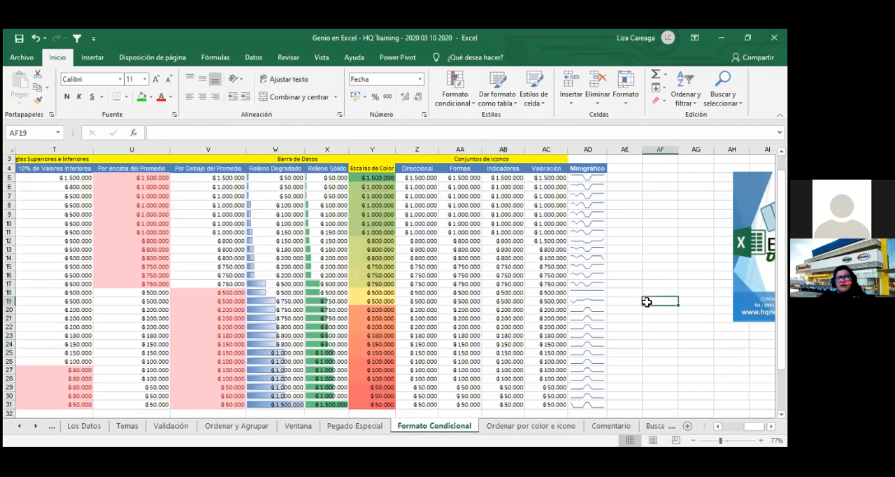
{"action": "left_click", "coordinate": [19, 38]}
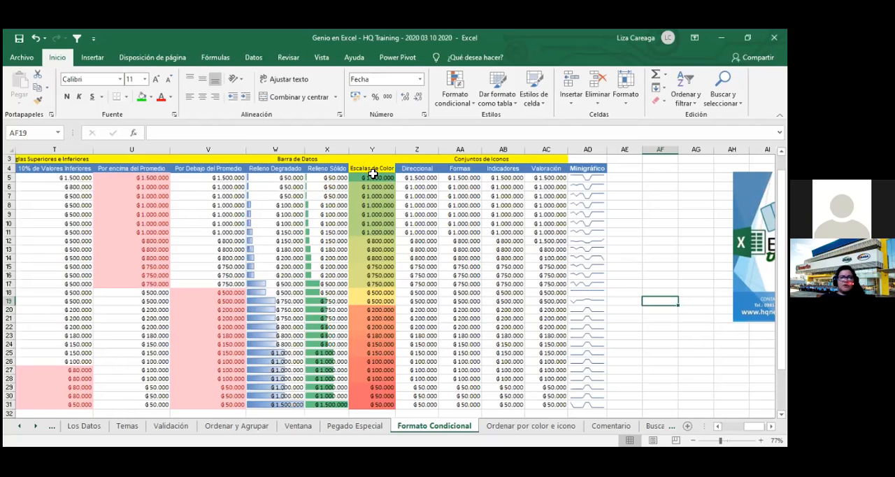
- Fill the Escalas de Color column with 1.500.000 from Y5 through Y14 and with 750.000 from Y15 through Y24
{"action": "left_click", "coordinate": [373, 177]}
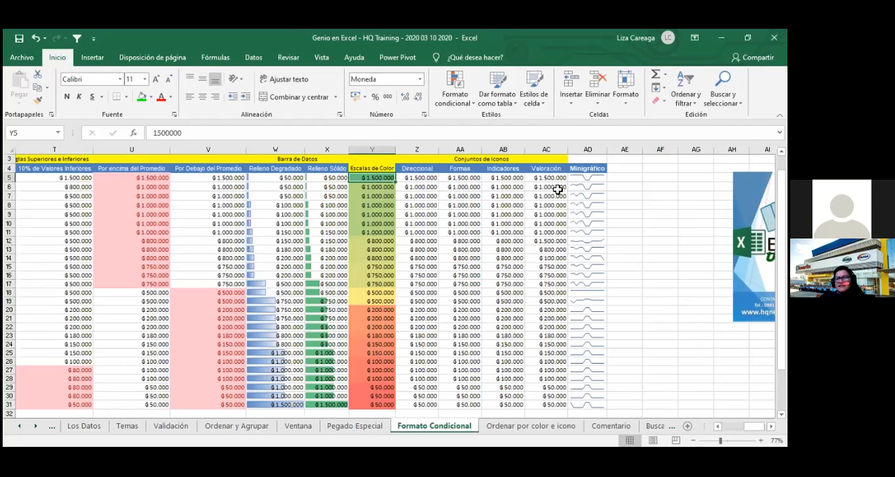
{"action": "left_click_drag", "start_coordinate": [396, 181], "coordinate": [394, 187]}
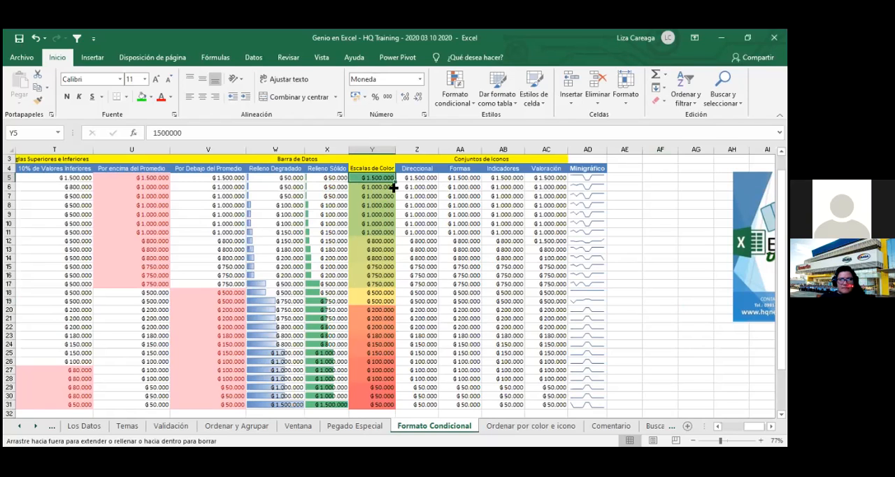
{"action": "left_click_drag", "start_coordinate": [393, 187], "coordinate": [392, 244]}
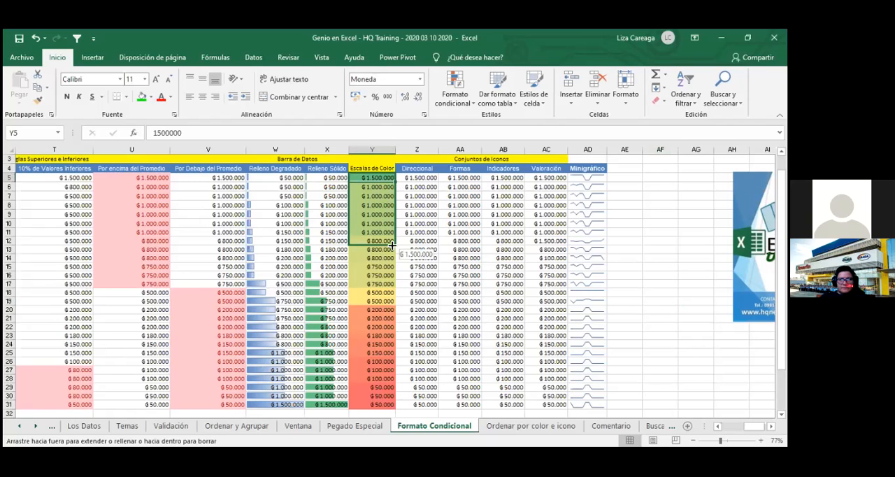
{"action": "left_click_drag", "start_coordinate": [392, 244], "coordinate": [396, 257]}
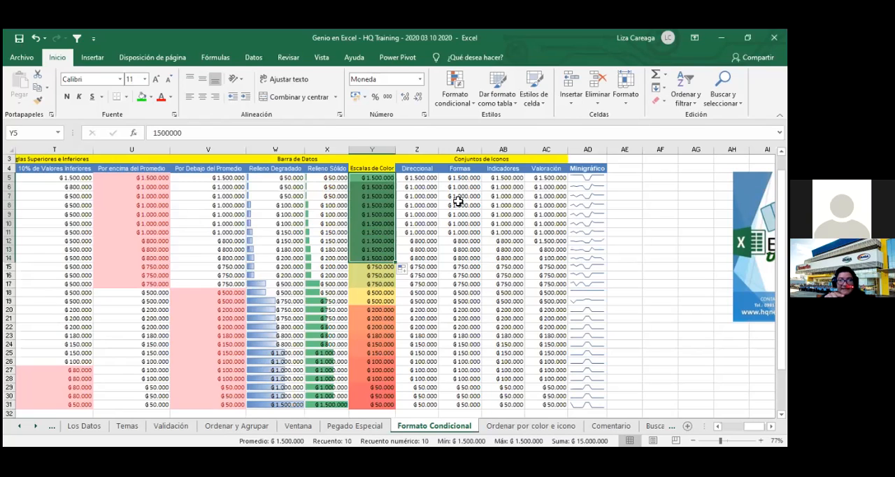
{"action": "left_click", "coordinate": [382, 270]}
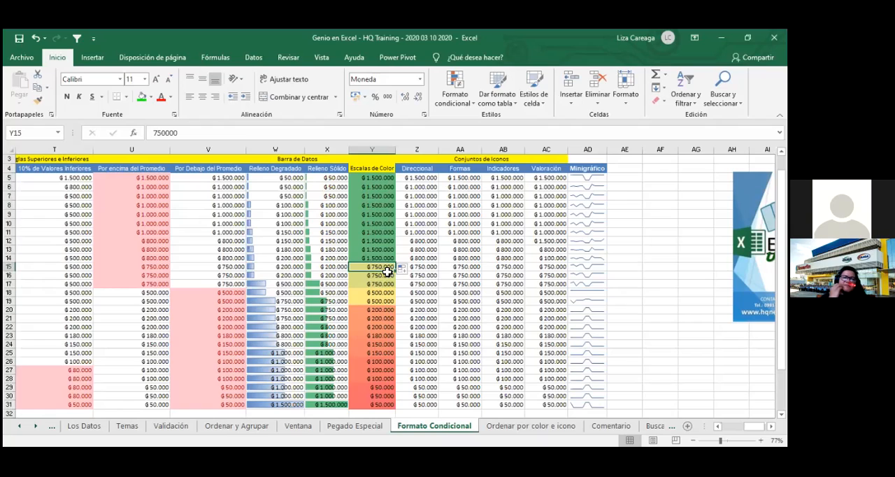
{"action": "left_click_drag", "start_coordinate": [395, 278], "coordinate": [394, 345]}
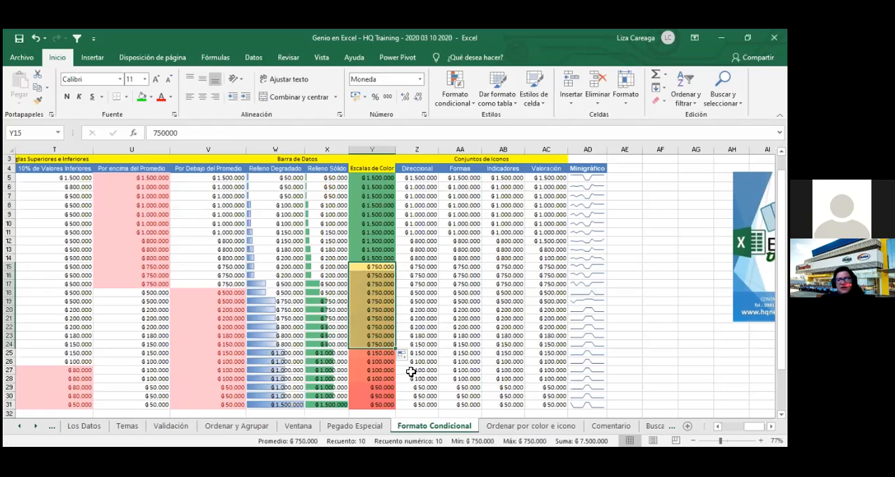
- Enter 150000 in Y25 and fill it down through Y31
{"action": "left_click", "coordinate": [394, 353]}
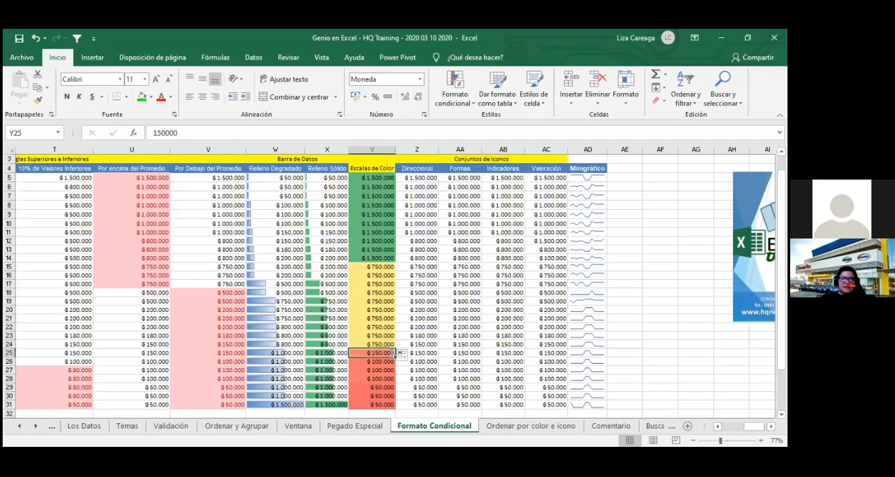
{"action": "type", "text": "150000"}
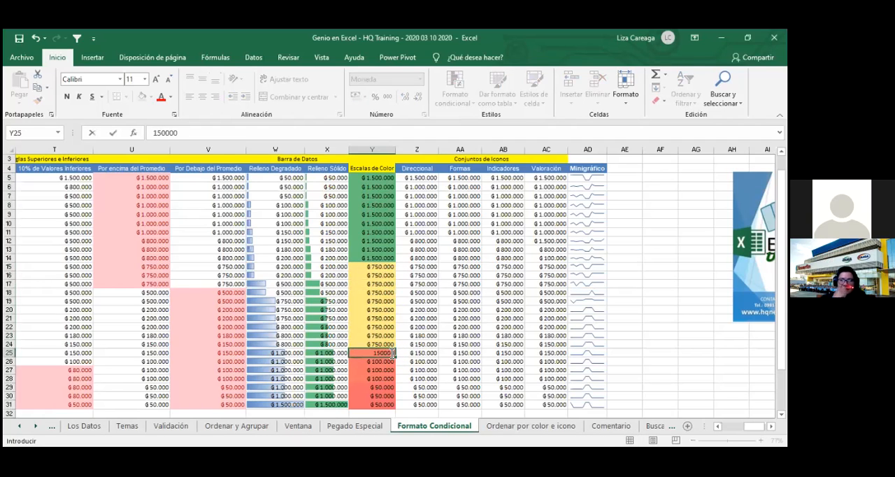
{"action": "left_click", "coordinate": [390, 354]}
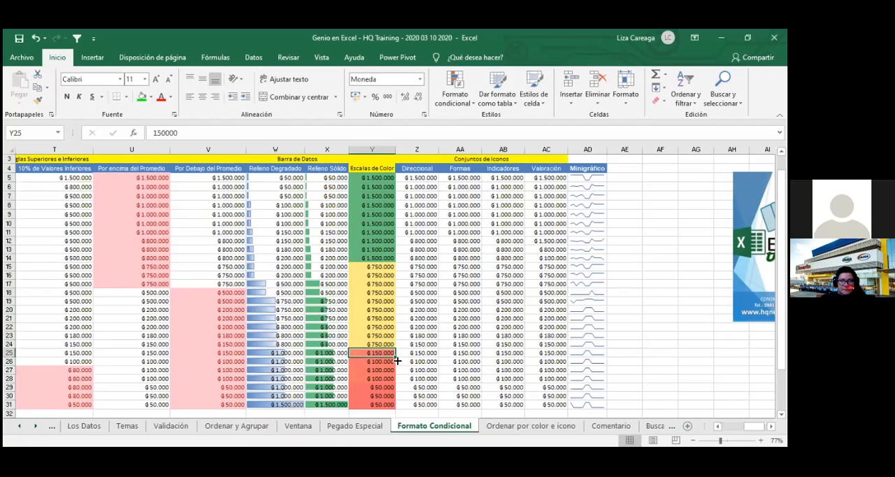
{"action": "double_click", "coordinate": [397, 361]}
{"action": "left_click", "coordinate": [633, 319]}
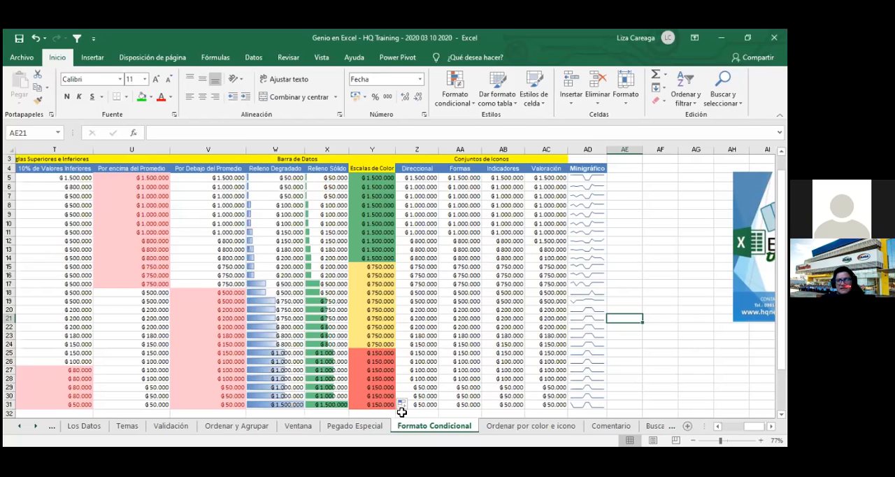
- Undo the trial fills in the Escalas de Color column
{"action": "key", "text": "ctrl+z"}
{"action": "key", "text": "ctrl+z"}
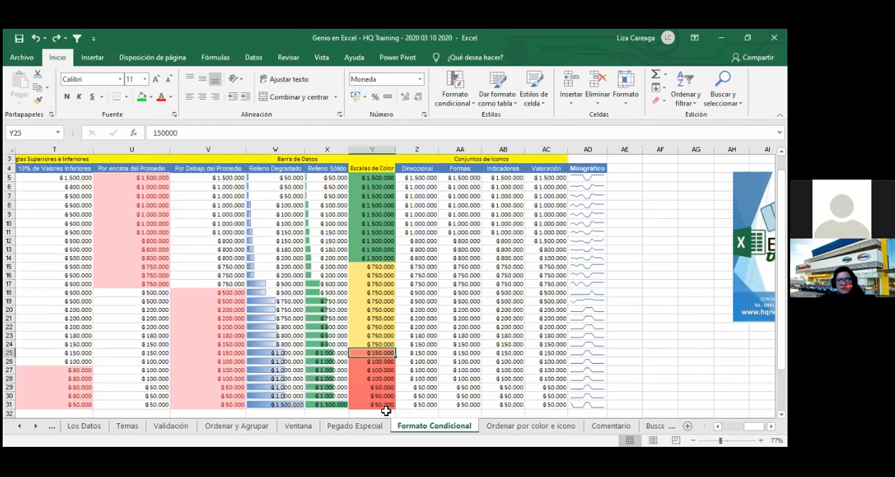
{"action": "key", "text": "ctrl+z"}
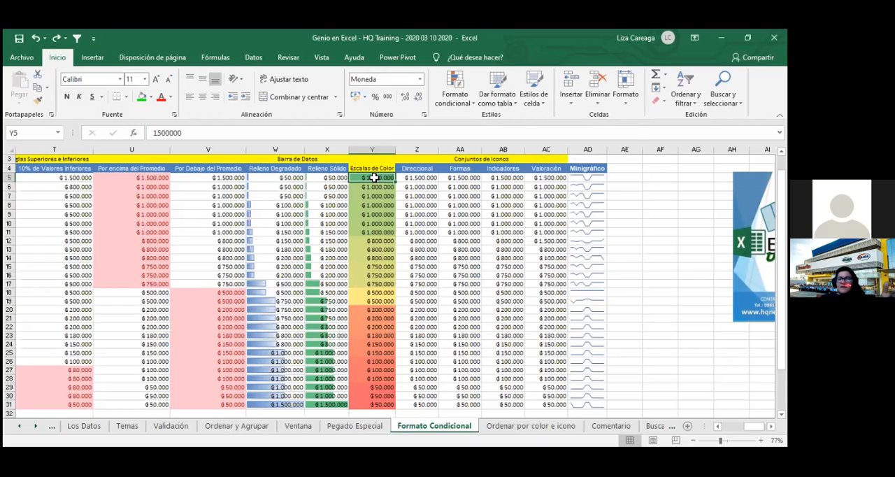
- Apply the blue, white and red color scale to the Escalas de Color values in Y5:Y31
{"action": "left_click_drag", "start_coordinate": [375, 178], "coordinate": [367, 404]}
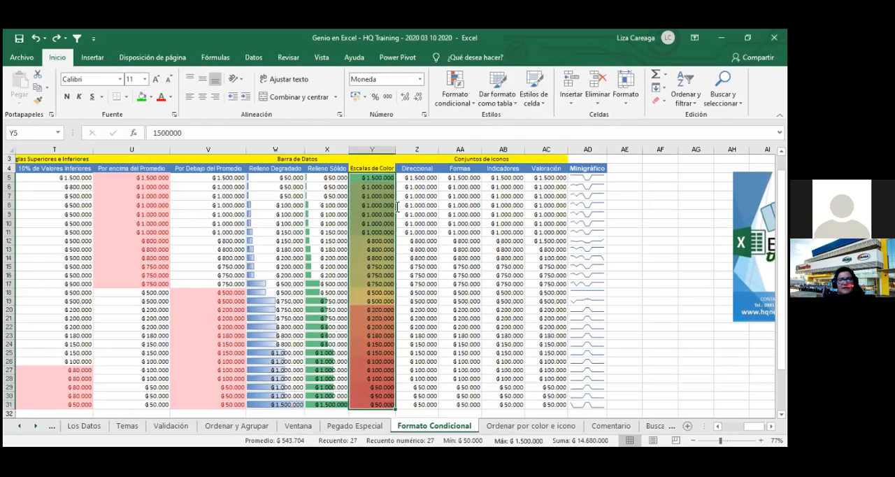
{"action": "left_click", "coordinate": [445, 102]}
{"action": "mouse_move", "coordinate": [531, 199]}
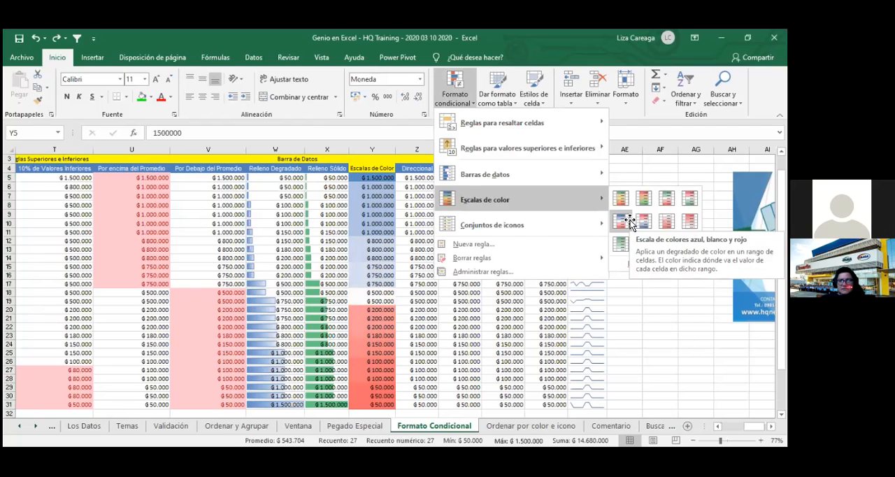
{"action": "left_click", "coordinate": [605, 235]}
{"action": "left_click", "coordinate": [624, 249]}
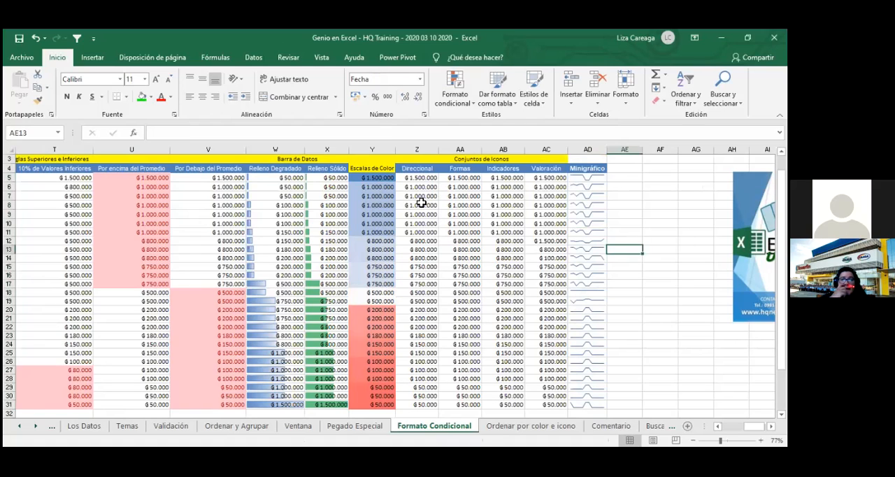
- Review the conditional formatting rule that applies to Y5:Y31 in the rules manager, leaving it unedited
{"action": "left_click", "coordinate": [377, 177]}
{"action": "key", "text": "ctrl+shift+Down"}
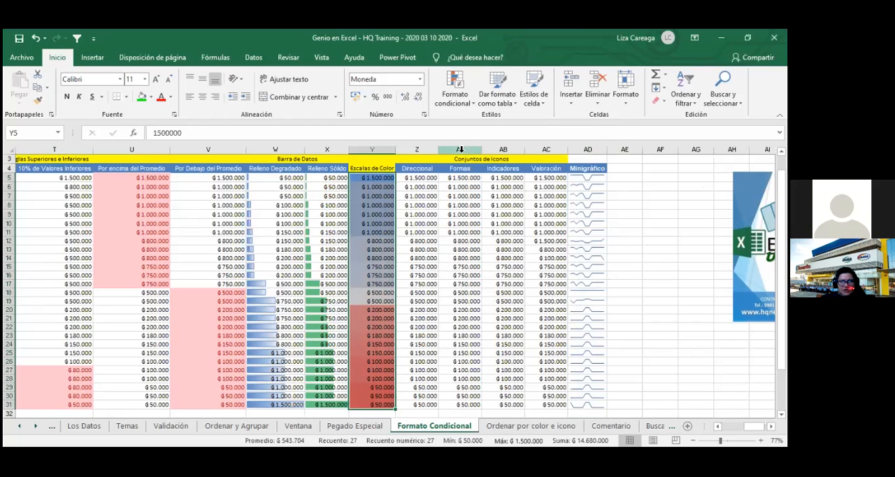
{"action": "left_click", "coordinate": [456, 97]}
{"action": "left_click", "coordinate": [461, 286]}
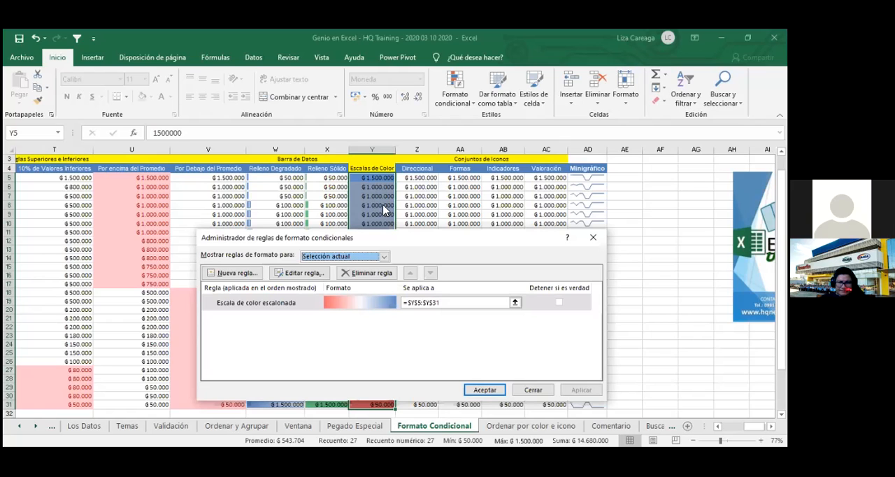
{"action": "left_click", "coordinate": [533, 391]}
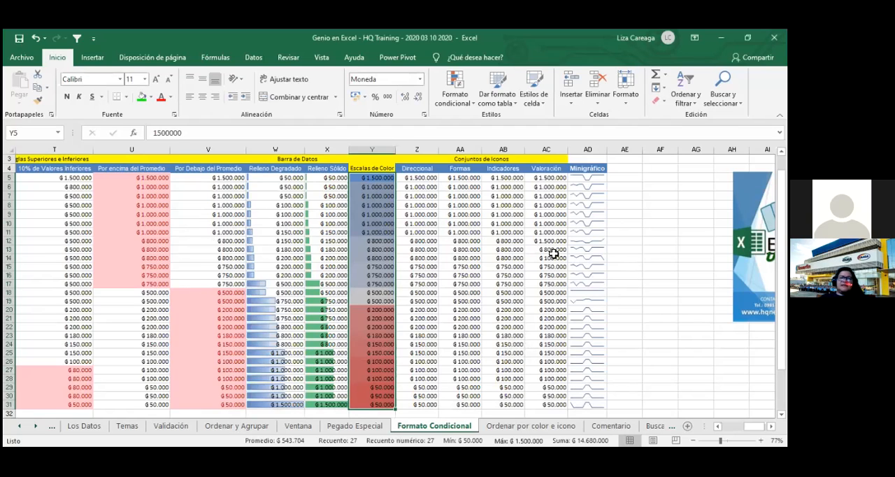
- Apply the directional icon set of three colored arrows to the Direccional values in Z5:Z31
{"action": "left_click_drag", "start_coordinate": [422, 178], "coordinate": [425, 400]}
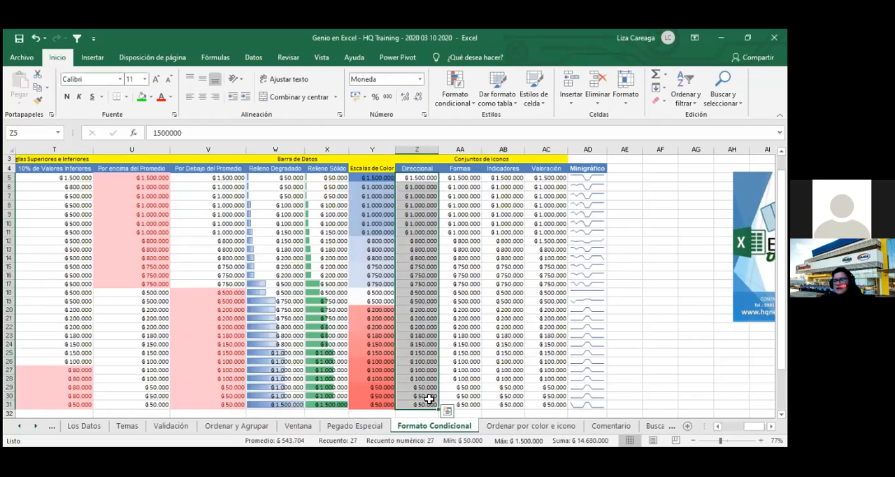
{"action": "left_click", "coordinate": [468, 104]}
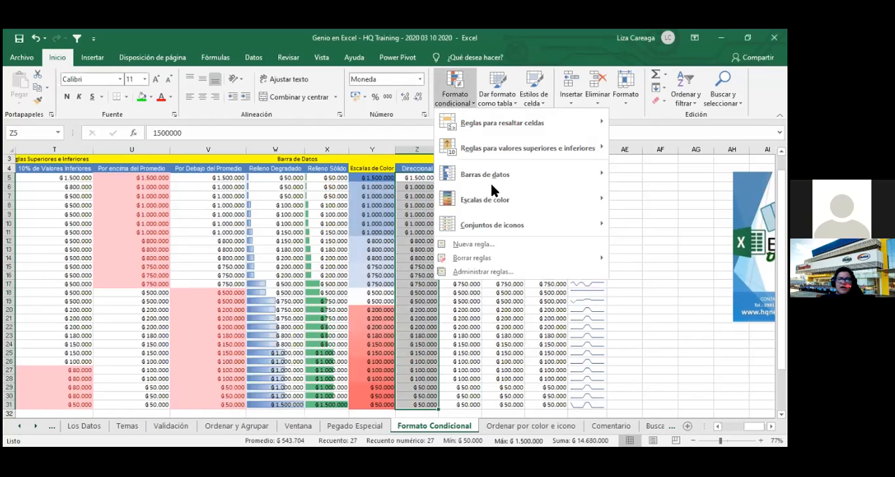
{"action": "mouse_move", "coordinate": [527, 227]}
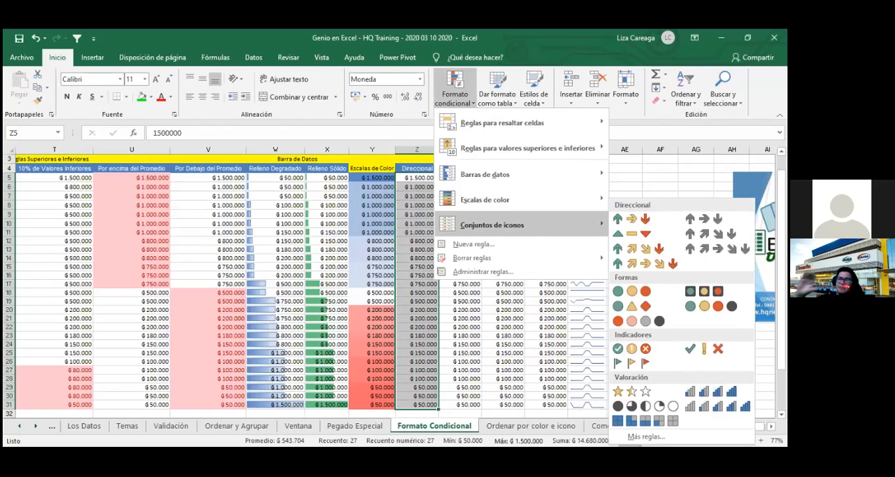
{"action": "left_click", "coordinate": [628, 228]}
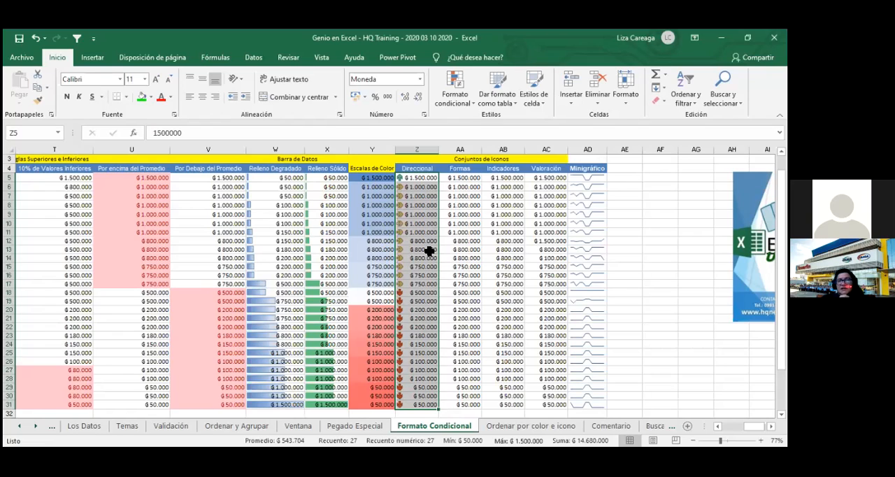
- Edit the Direccional icon set rule so the green arrow marks values from 95 percent
{"action": "left_click", "coordinate": [453, 105]}
{"action": "left_click", "coordinate": [579, 274]}
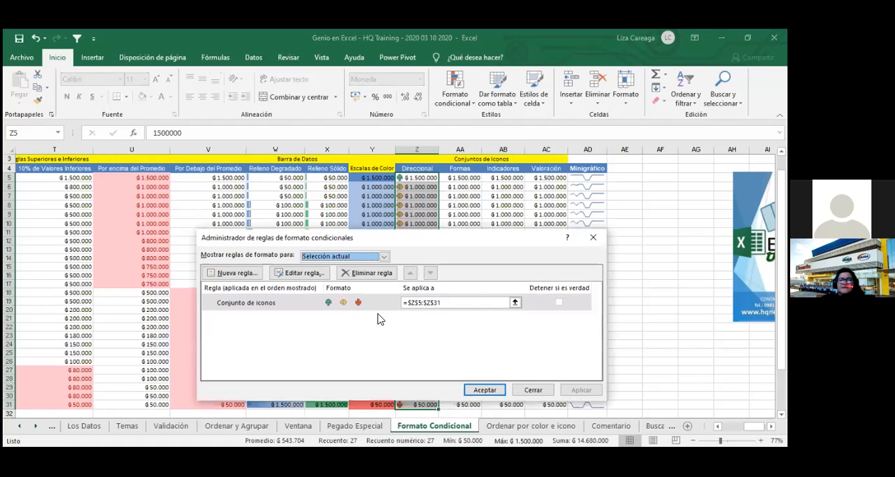
{"action": "double_click", "coordinate": [323, 303]}
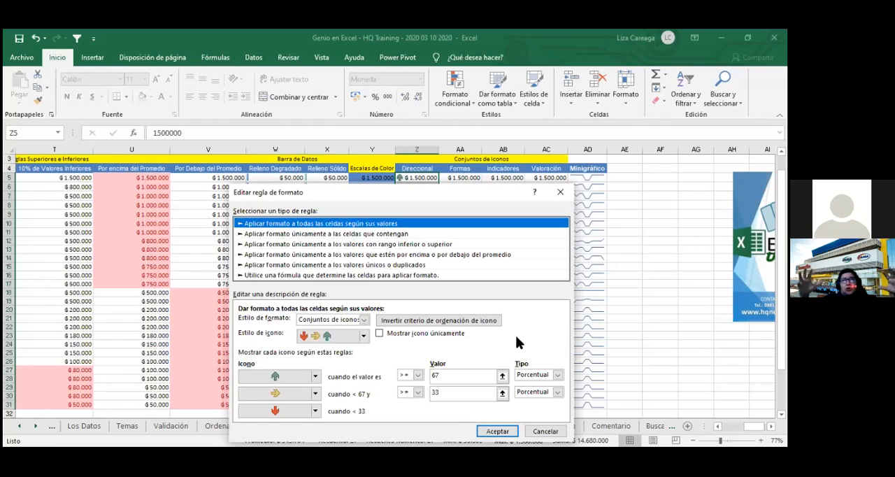
{"action": "left_click", "coordinate": [482, 375]}
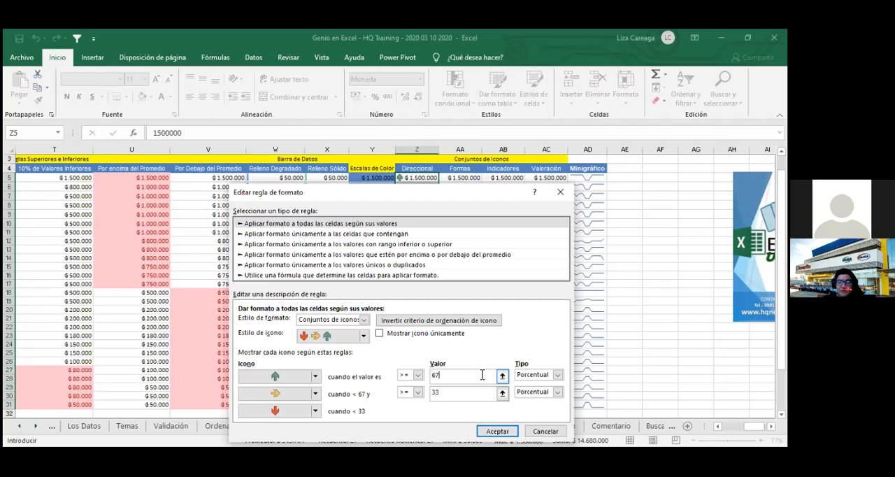
{"action": "key", "text": "BackSpace"}
{"action": "key", "text": "BackSpace"}
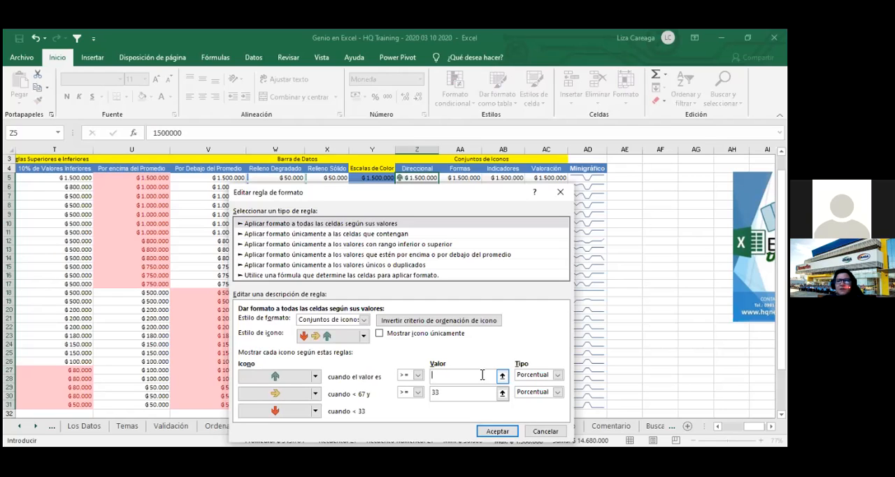
{"action": "type", "text": "95"}
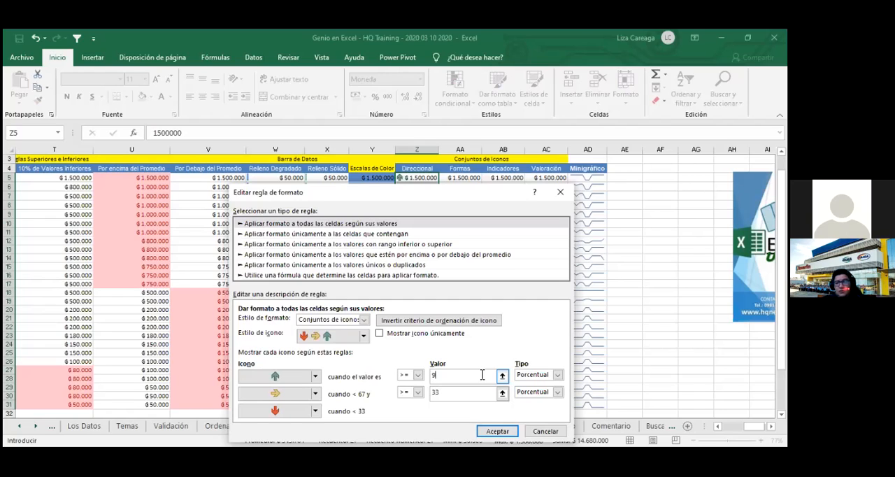
- Set the yellow arrow's threshold to 90 percent and apply the edited icon set rule to Z5:Z31
{"action": "left_click", "coordinate": [454, 393]}
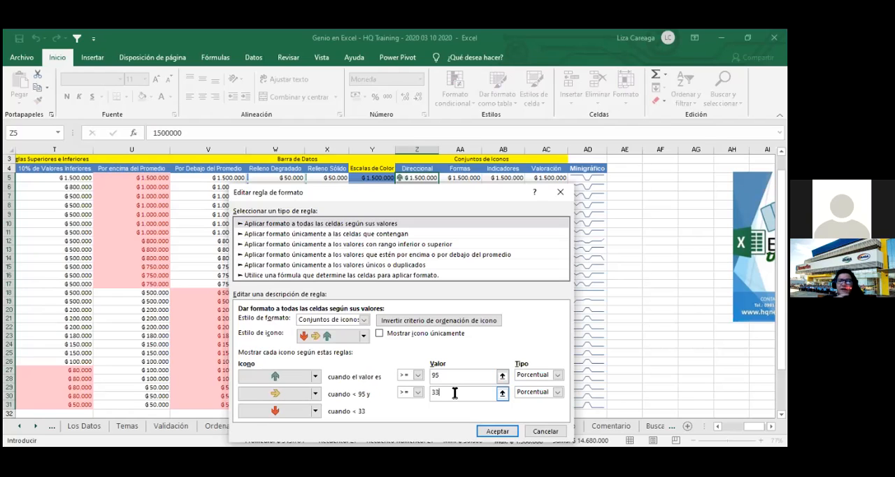
{"action": "key", "text": "BackSpace"}
{"action": "key", "text": "BackSpace"}
{"action": "type", "text": "90"}
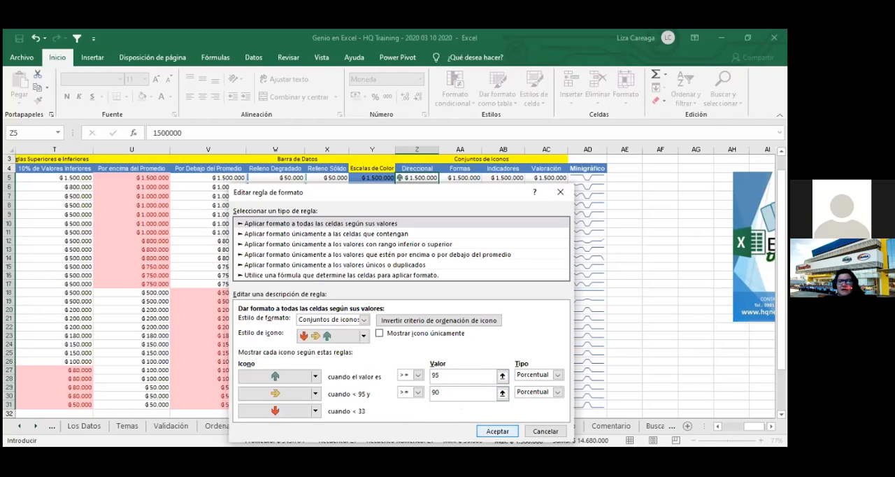
{"action": "left_click", "coordinate": [498, 431]}
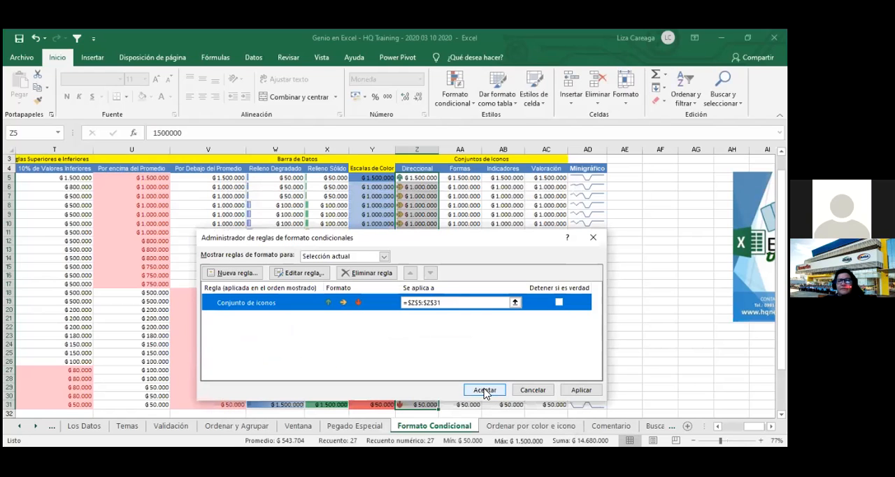
{"action": "left_click", "coordinate": [485, 391]}
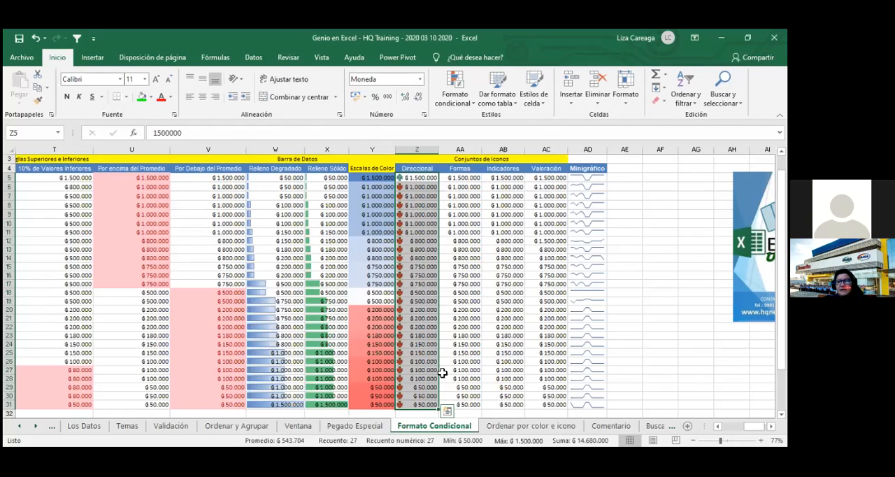
- Set the second Direccional value, in Z6, to 1300000
{"action": "left_click", "coordinate": [429, 175]}
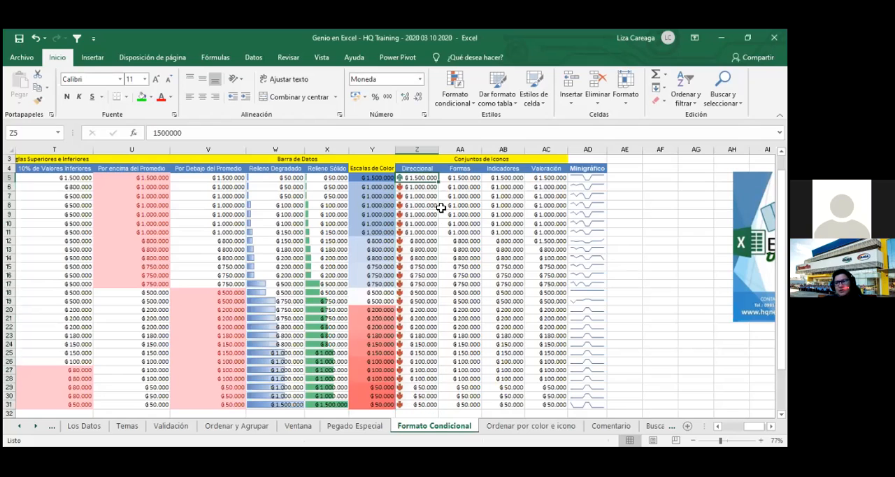
{"action": "left_click_drag", "start_coordinate": [422, 189], "coordinate": [422, 406]}
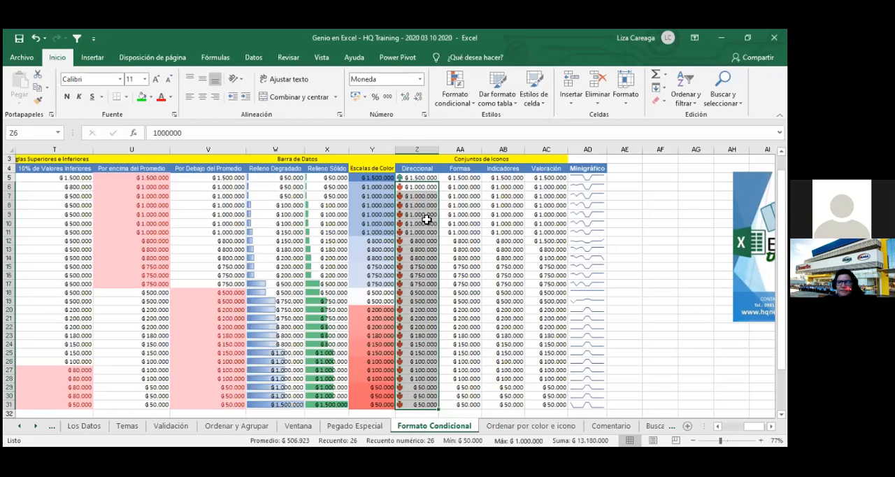
{"action": "left_click", "coordinate": [427, 221]}
{"action": "left_click", "coordinate": [432, 189]}
{"action": "type", "text": "1"}
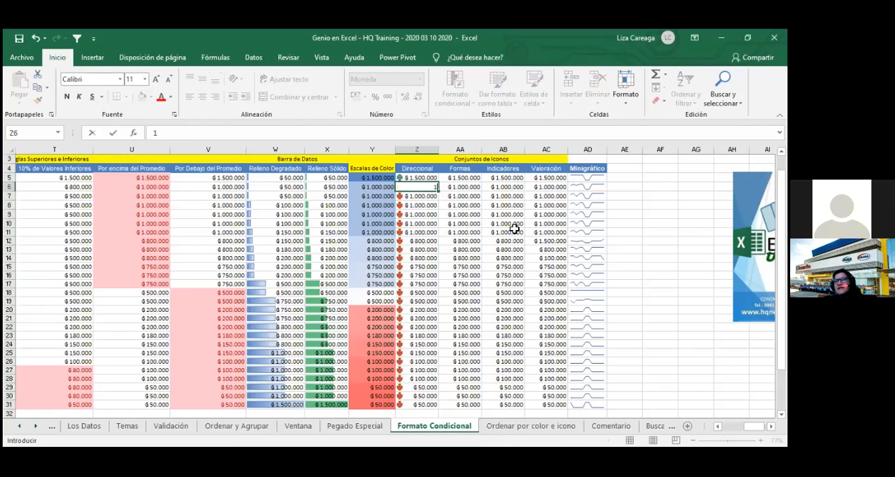
{"action": "type", "text": "300000"}
{"action": "key", "text": "ctrl+Return"}
{"action": "key", "text": "Return"}
- Try 1200000 and 1450000 in turn as the value of Z6
{"action": "key", "text": "Up"}
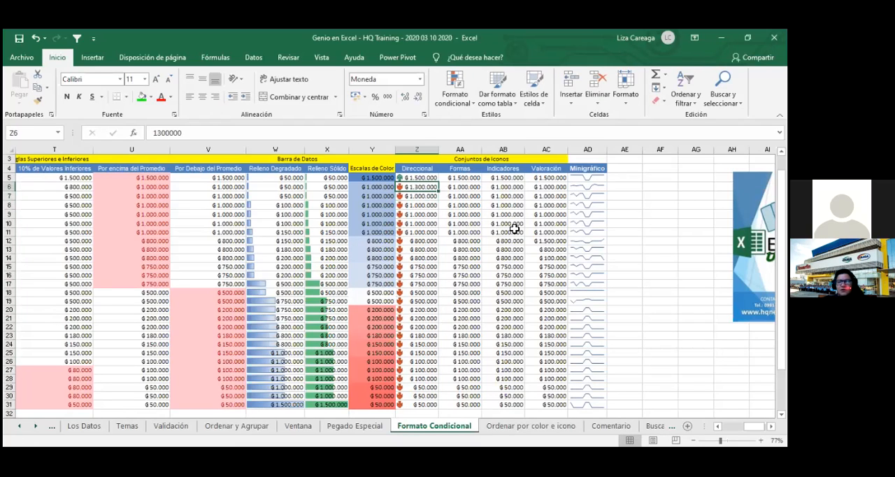
{"action": "type", "text": "1.200."}
{"action": "type", "text": "000"}
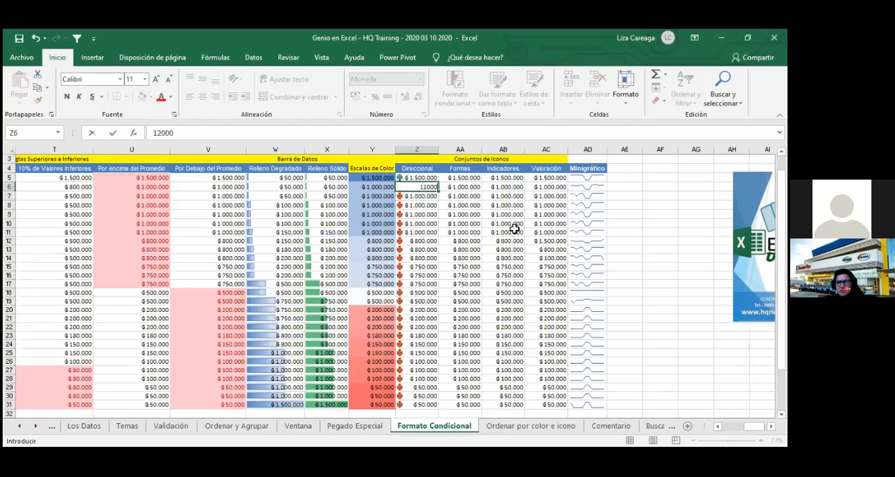
{"action": "key", "text": "Return"}
{"action": "key", "text": "Up"}
{"action": "type", "text": "1450000"}
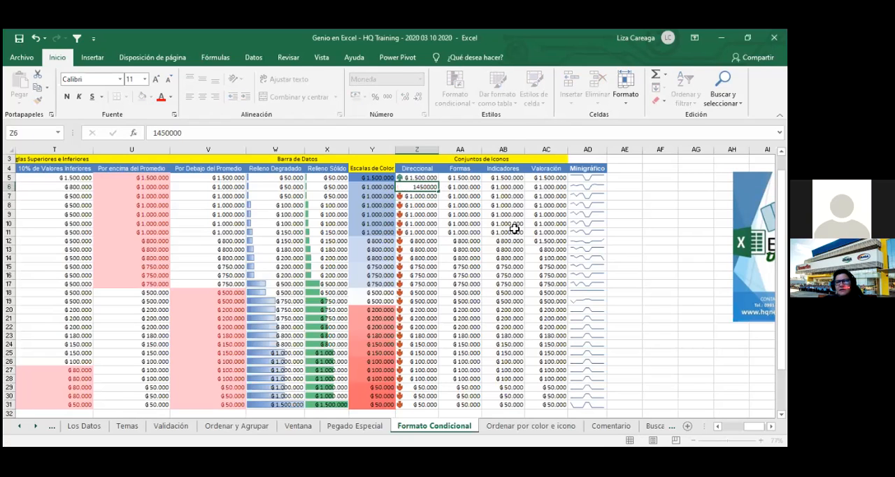
{"action": "key", "text": "Return"}
- Set the value of Z6 to 1400000 and save the workbook
{"action": "key", "text": "Up"}
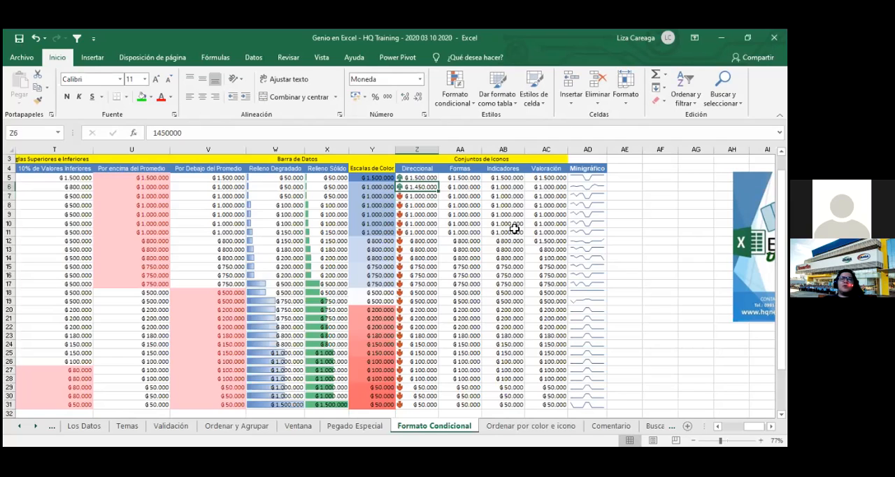
{"action": "type", "text": "1400000"}
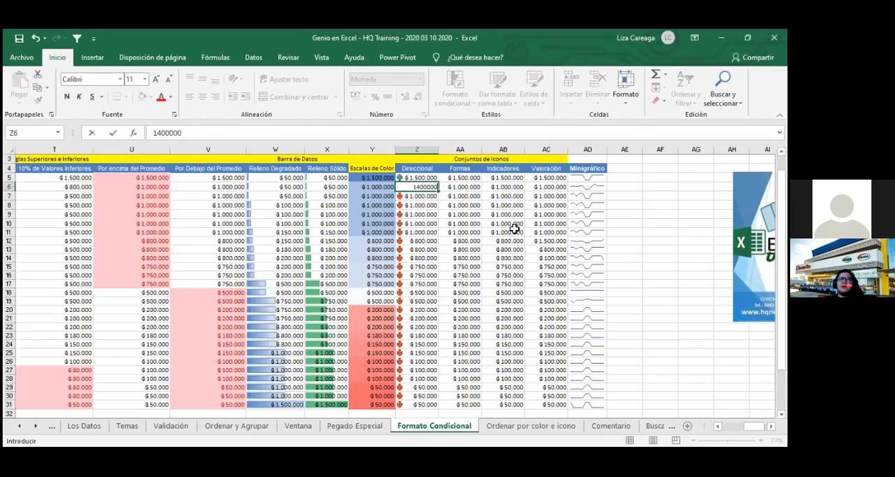
{"action": "key", "text": "Return"}
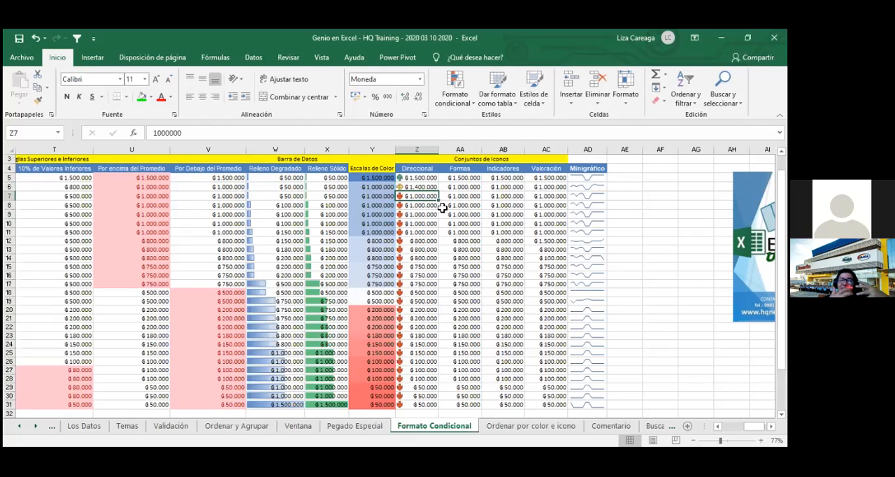
{"action": "left_click", "coordinate": [18, 39]}
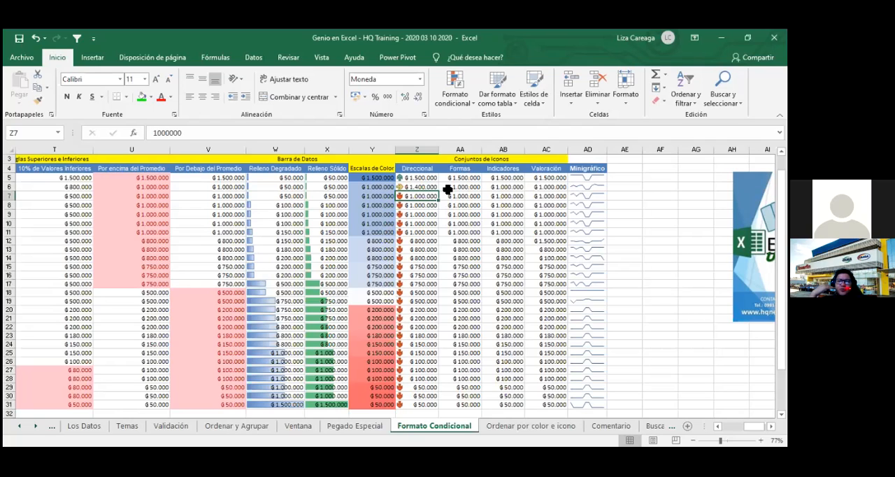
- Open the icon set rule applied to the Direccional range Z5:Z31 for editing
{"action": "left_click_drag", "start_coordinate": [415, 177], "coordinate": [428, 413]}
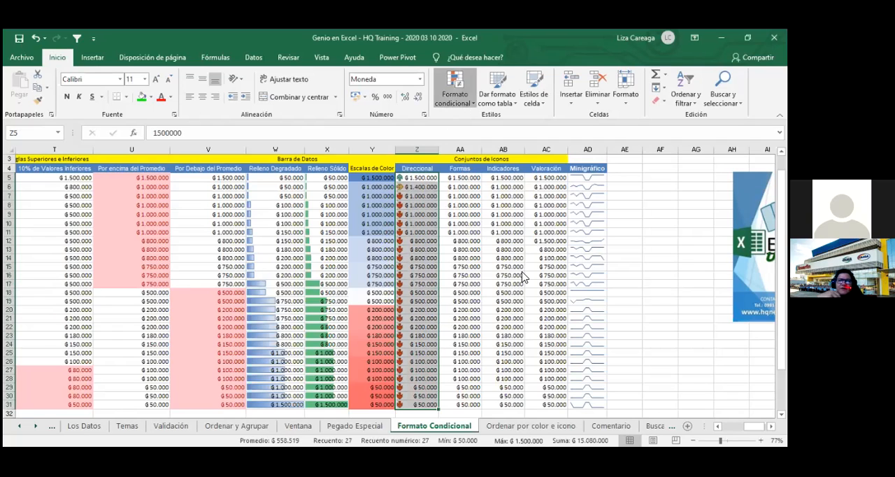
{"action": "left_click", "coordinate": [558, 273]}
{"action": "left_click", "coordinate": [300, 307]}
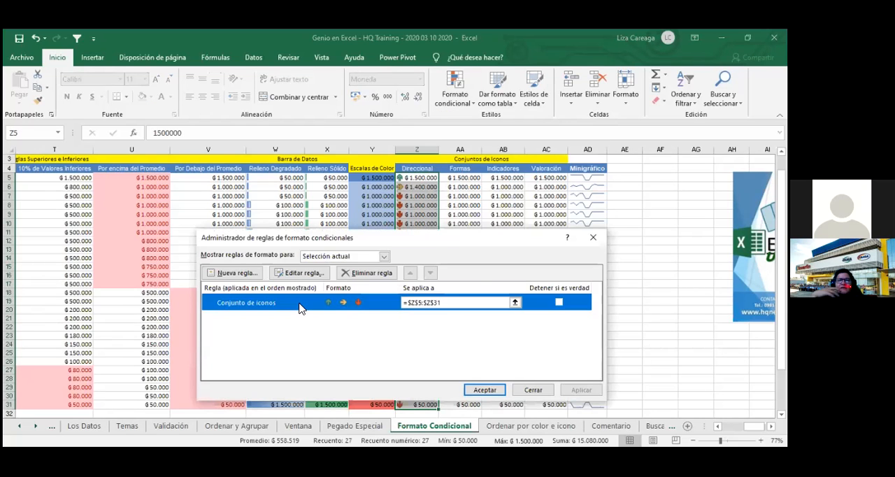
{"action": "double_click", "coordinate": [299, 308]}
- Make the green arrow's threshold a number instead of a percentage, with the value 1000000
{"action": "left_click", "coordinate": [446, 375]}
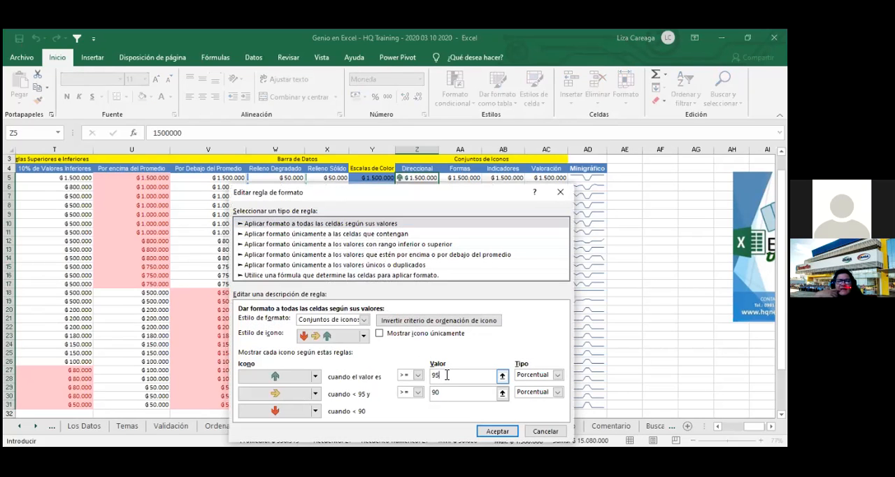
{"action": "key", "text": "BackSpace"}
{"action": "key", "text": "BackSpace"}
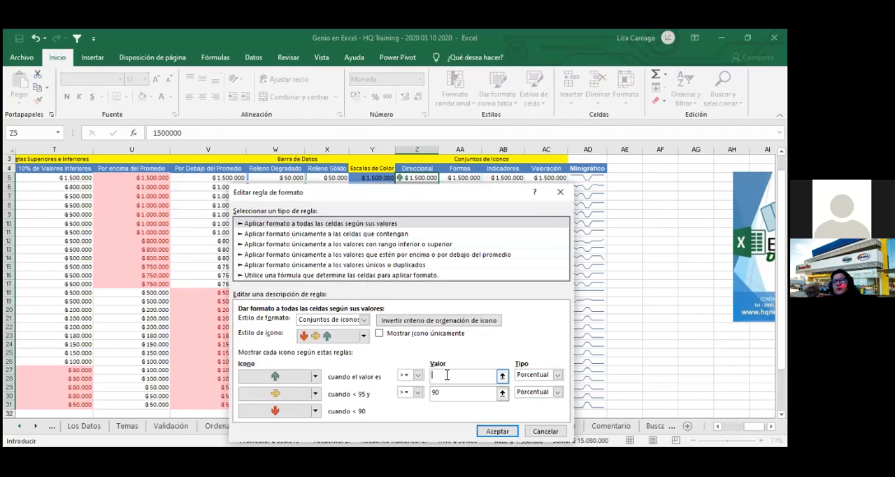
{"action": "type", "text": "1000000"}
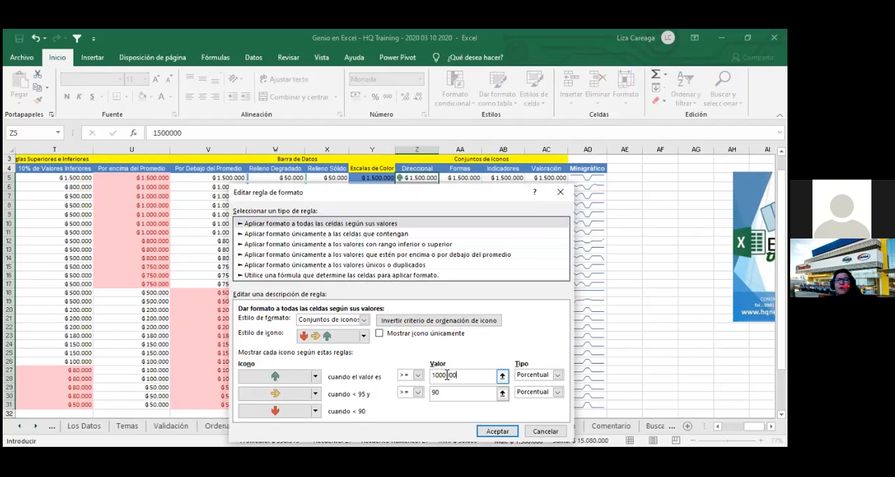
{"action": "left_click", "coordinate": [557, 375]}
{"action": "left_click", "coordinate": [540, 385]}
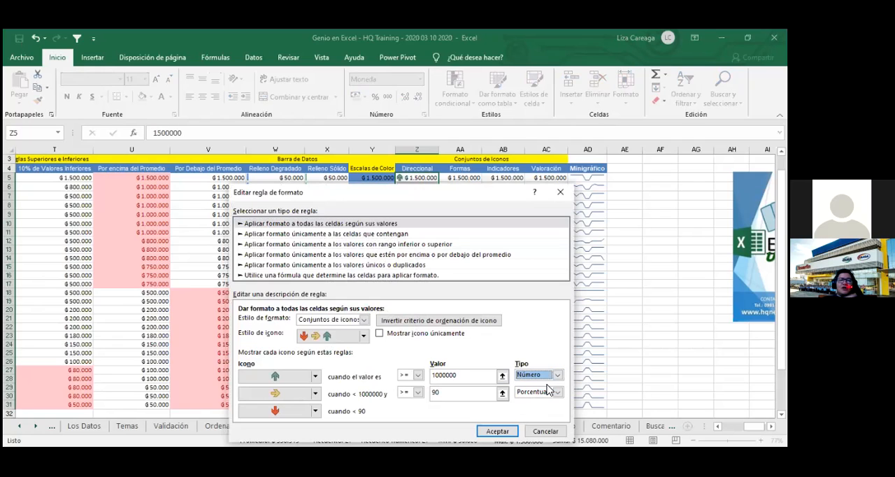
{"action": "left_click", "coordinate": [451, 378]}
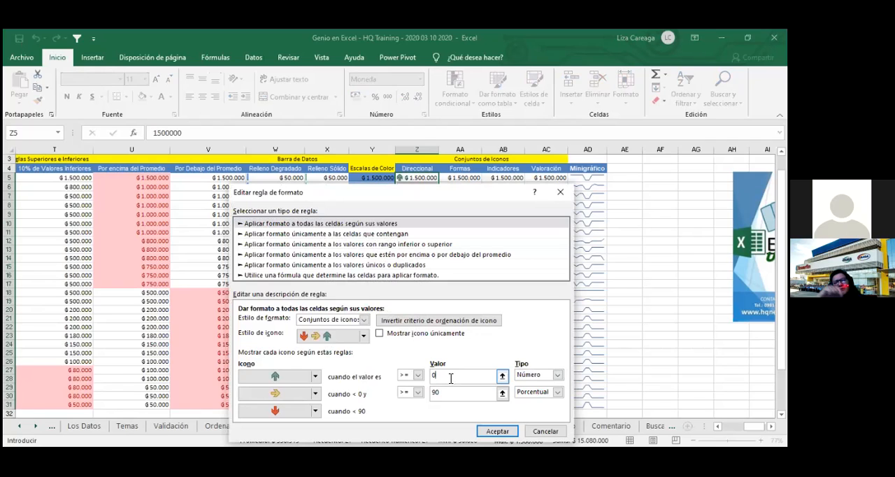
{"action": "key", "text": "BackSpace"}
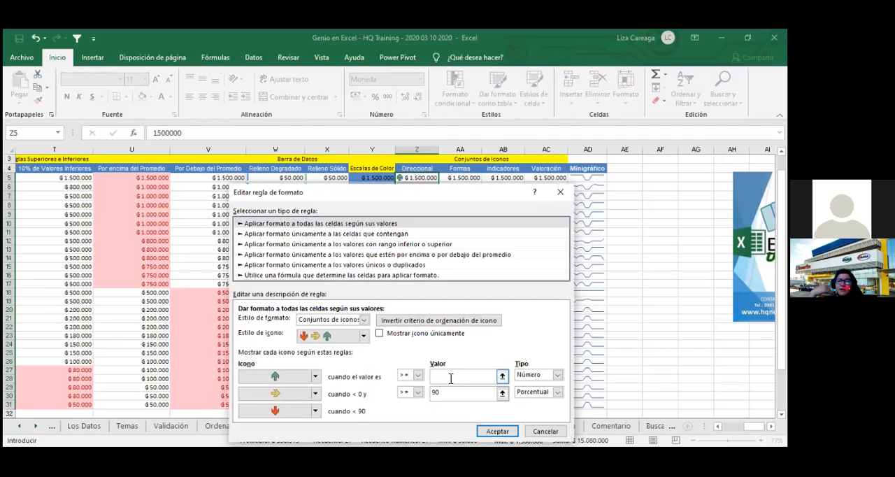
{"action": "type", "text": "1000000"}
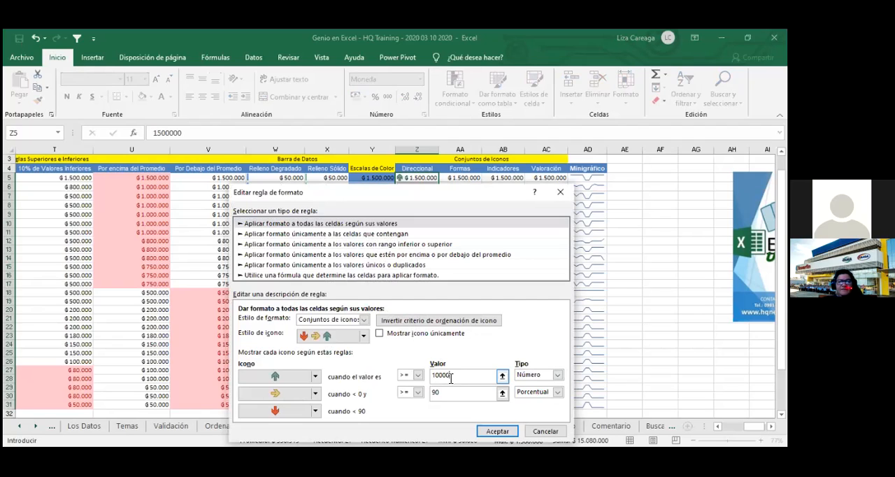
- Make the yellow arrow's threshold the number 500000 and apply the edited rule to Z5:Z31
{"action": "left_click", "coordinate": [477, 395]}
{"action": "left_click", "coordinate": [558, 393]}
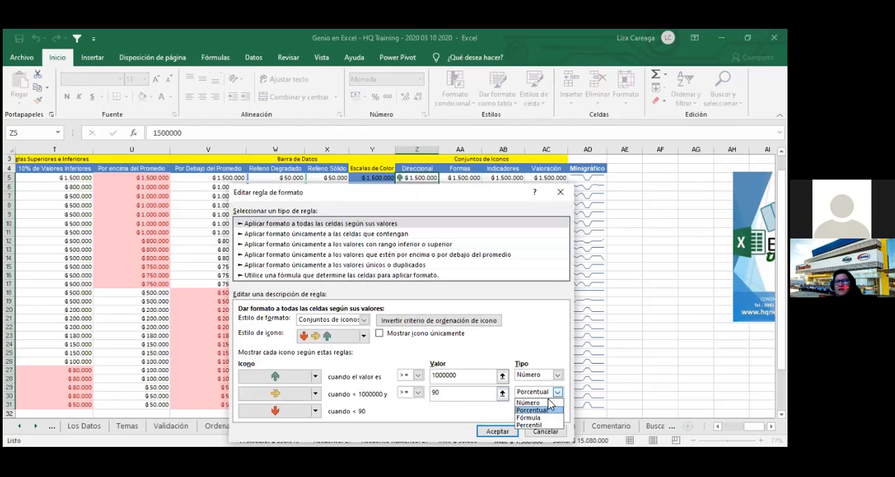
{"action": "left_click", "coordinate": [533, 402]}
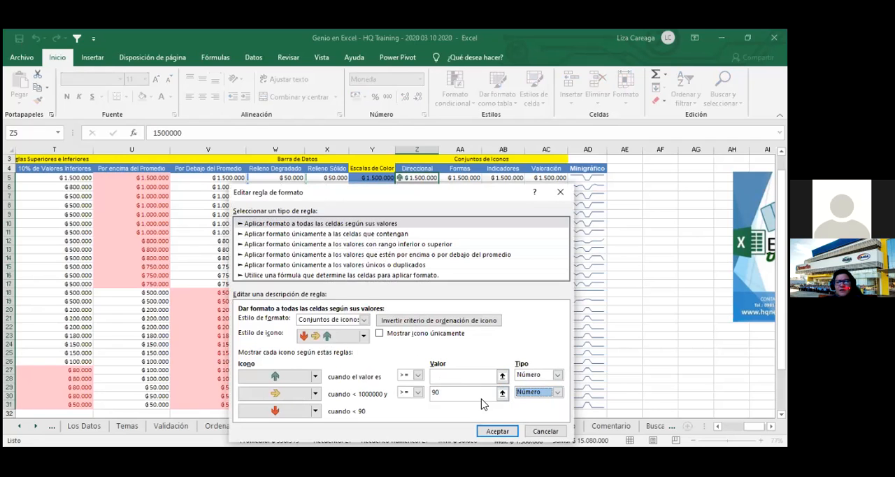
{"action": "double_click", "coordinate": [476, 392]}
{"action": "type", "text": "500000"}
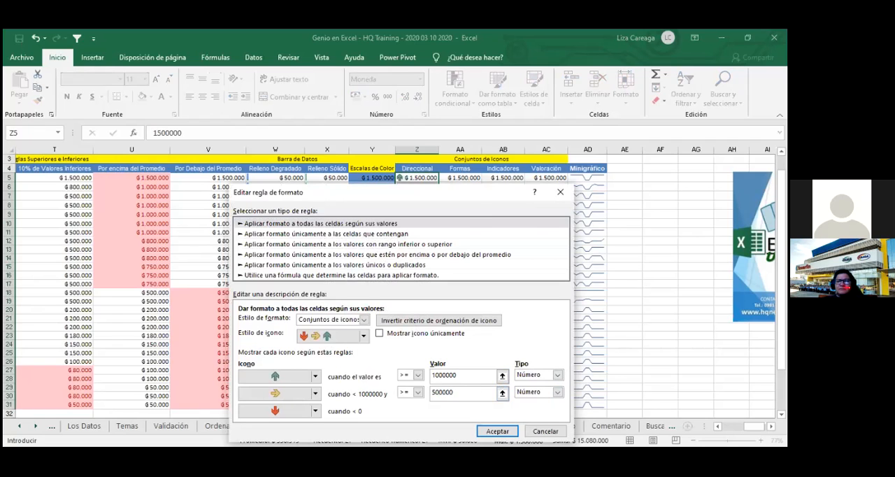
{"action": "key", "text": "Return"}
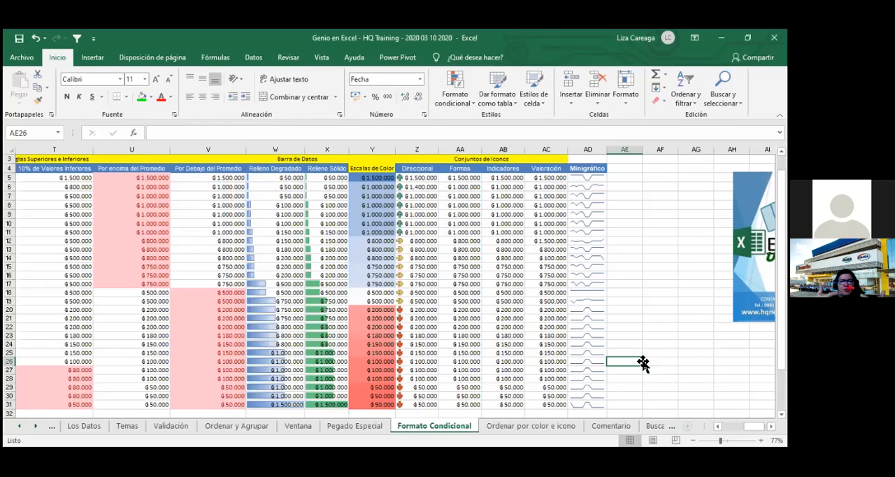
- Save the workbook and check the Direccional icons at Z14, Z17 and Z20
{"action": "left_click", "coordinate": [20, 39]}
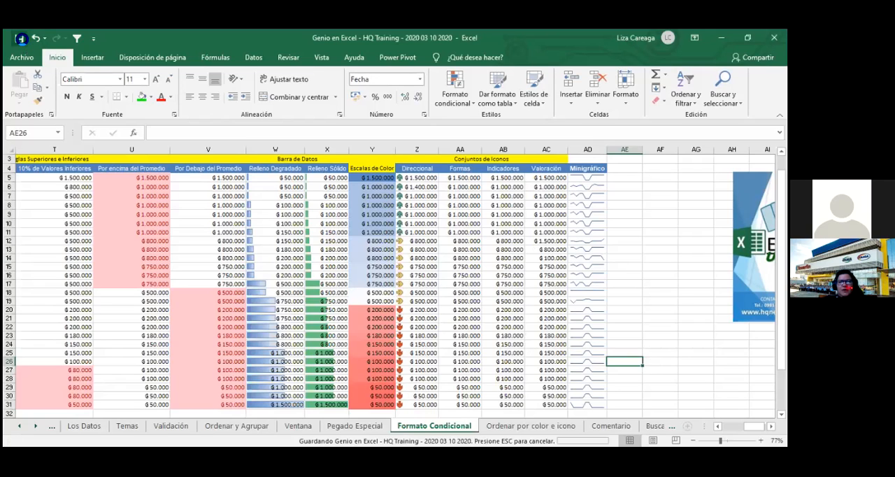
{"action": "left_click", "coordinate": [433, 258]}
{"action": "left_click", "coordinate": [427, 284]}
{"action": "left_click", "coordinate": [429, 310]}
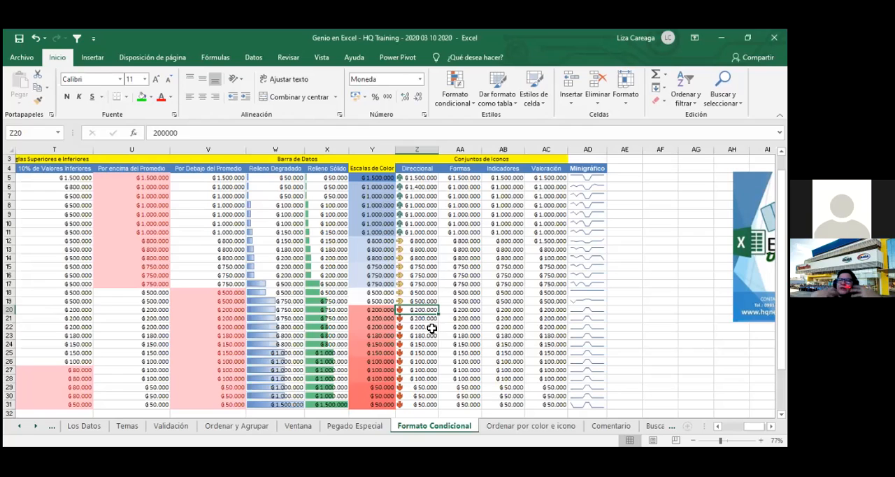
- Enter >1000000 in AE4, beside the Minigráfico header
{"action": "left_click", "coordinate": [629, 172]}
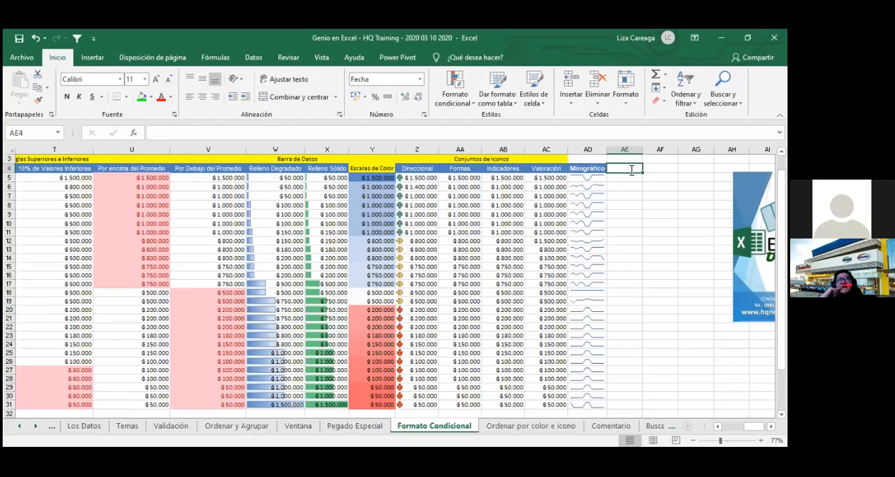
{"action": "type", "text": ">"}
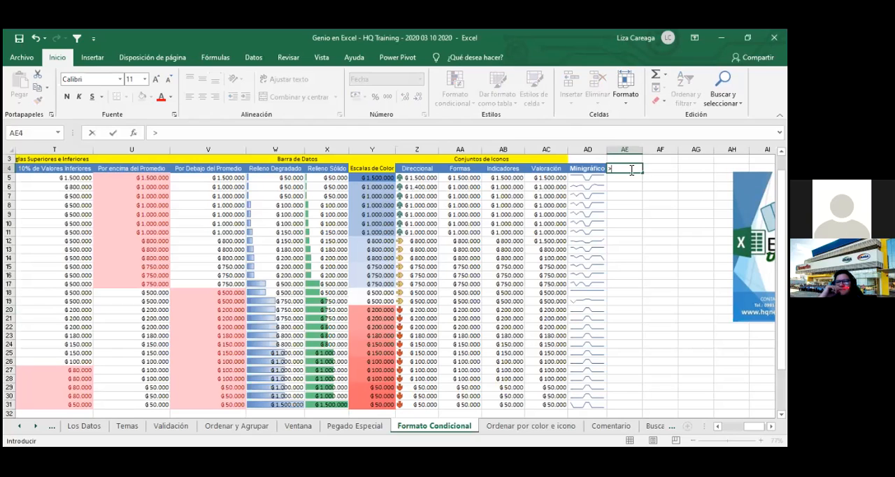
{"action": "type", "text": "1000000"}
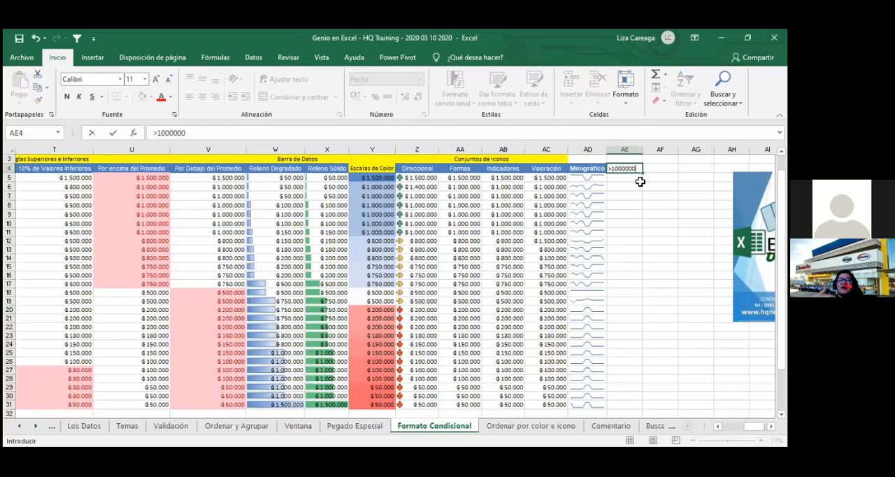
{"action": "key", "text": "Return"}
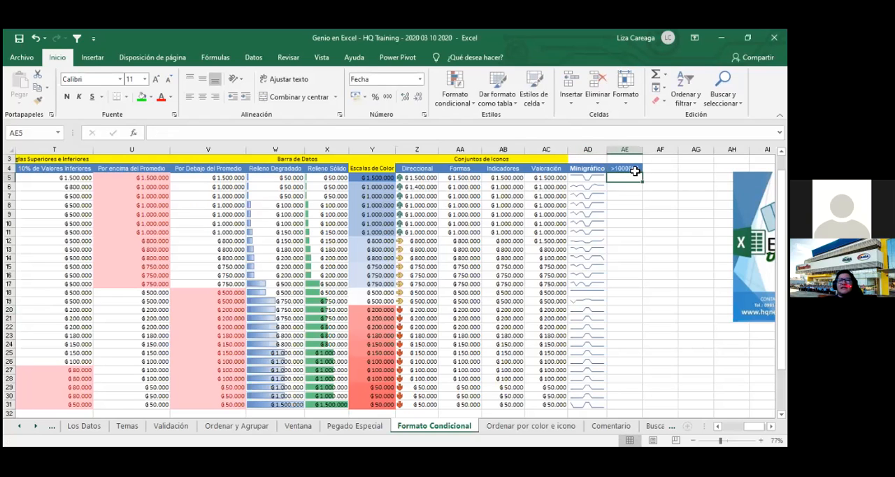
- Change the fill of AE4 to white
{"action": "left_click", "coordinate": [634, 170]}
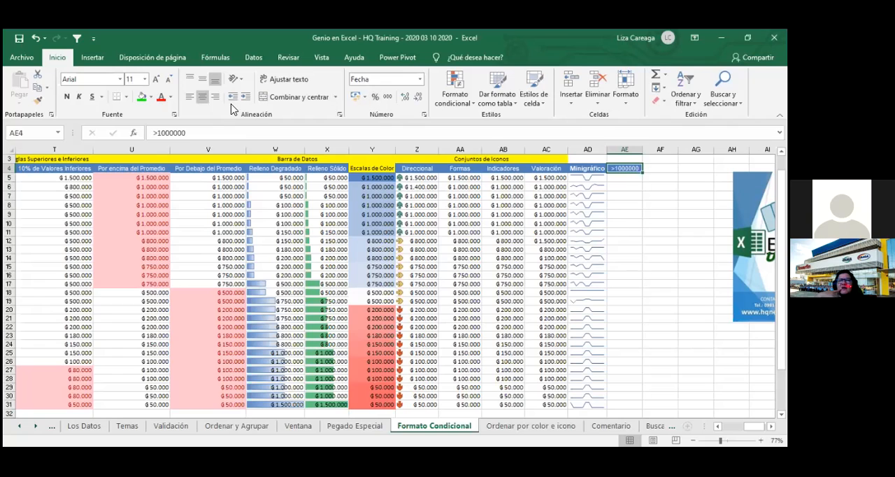
{"action": "left_click", "coordinate": [142, 97]}
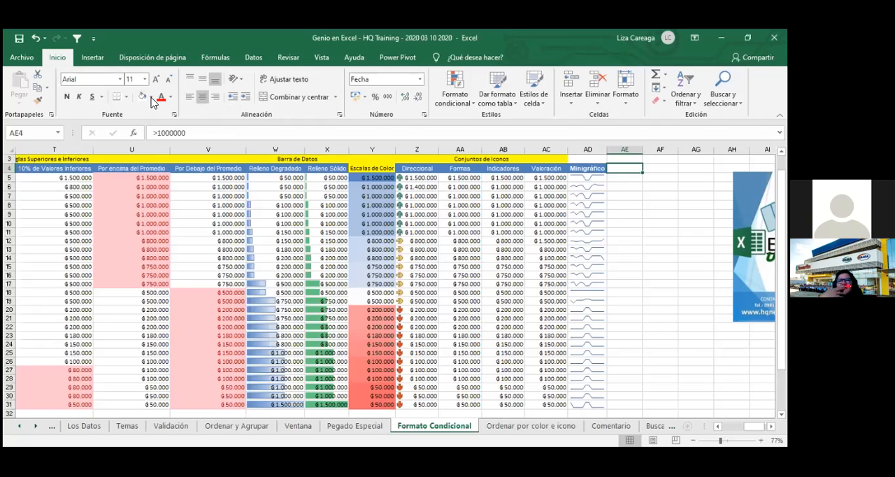
{"action": "left_click", "coordinate": [152, 98]}
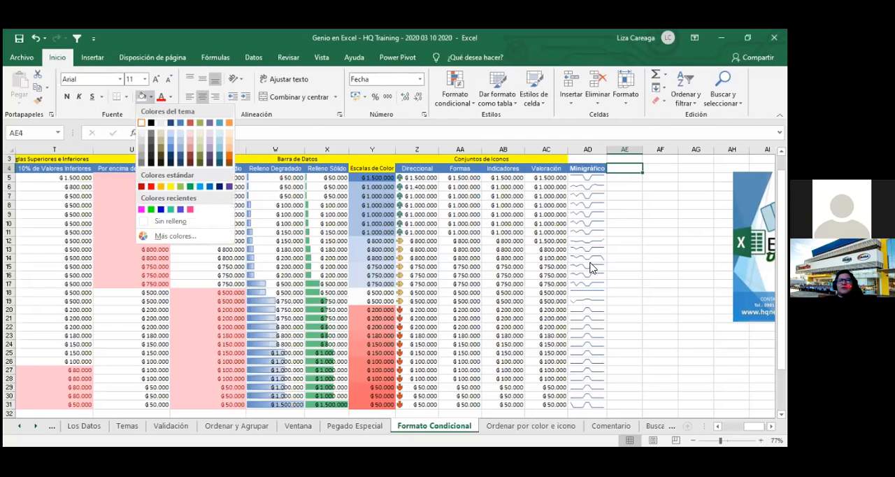
- Replace AE4 with a copy of AC5 and enter >1000000 in it
{"action": "left_click", "coordinate": [553, 181]}
{"action": "key", "text": "ctrl+c"}
{"action": "left_click", "coordinate": [623, 172]}
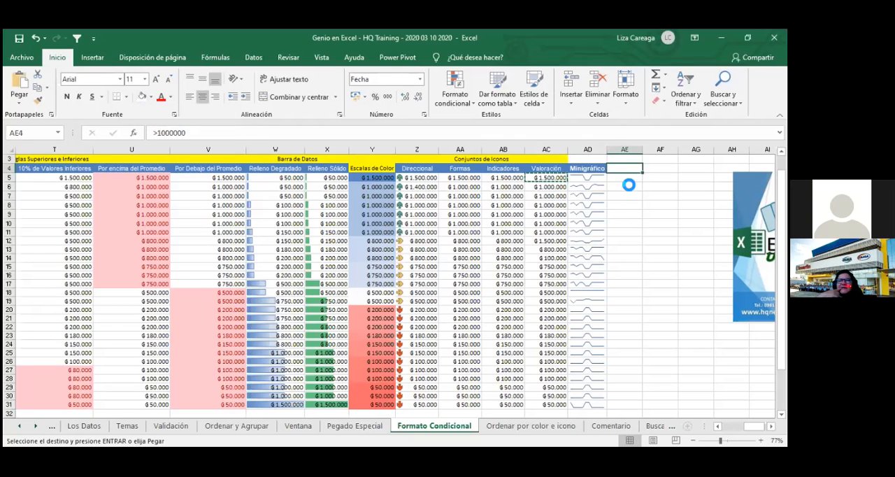
{"action": "key", "text": "ctrl+v"}
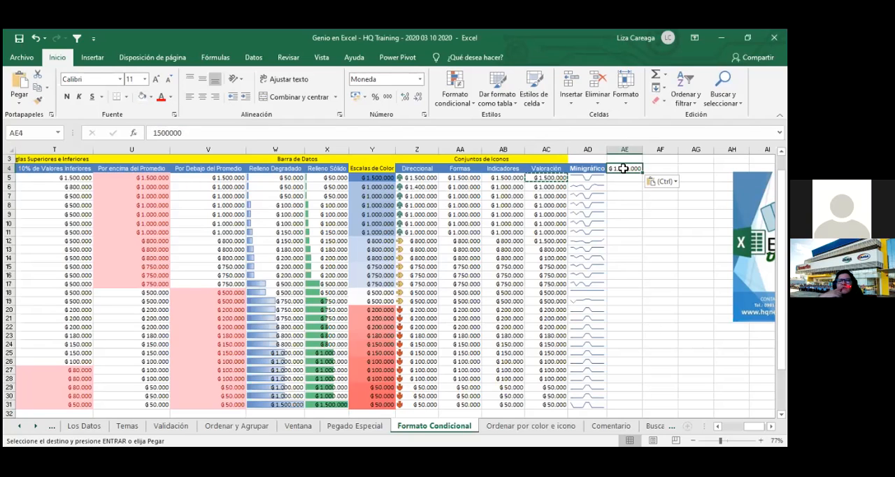
{"action": "type", "text": ">1"}
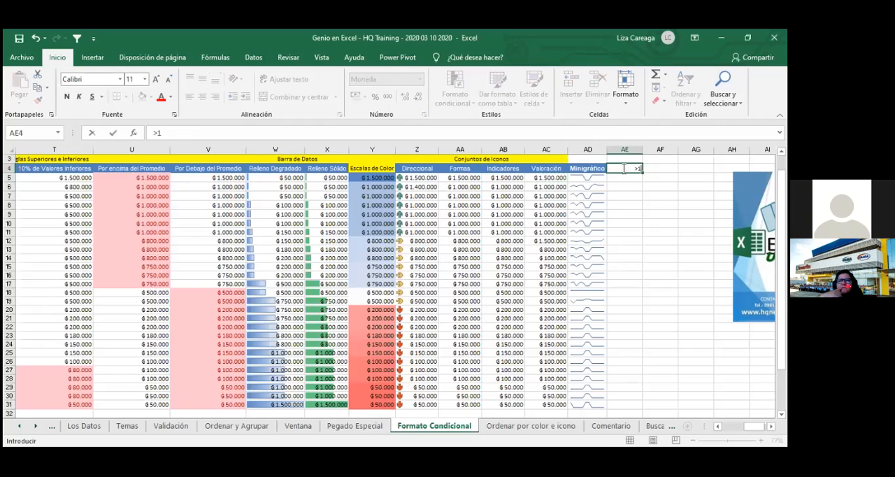
{"action": "type", "text": "000000"}
{"action": "left_click", "coordinate": [645, 176]}
{"action": "left_click", "coordinate": [632, 168]}
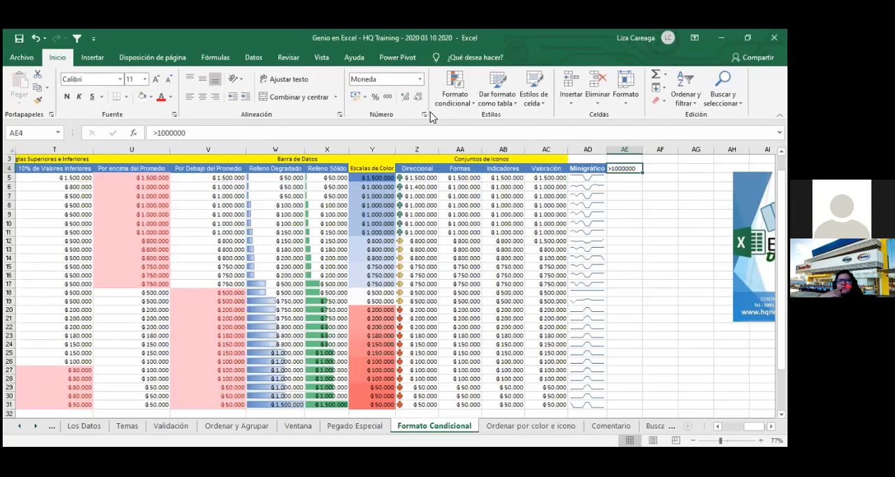
{"action": "left_click", "coordinate": [619, 179]}
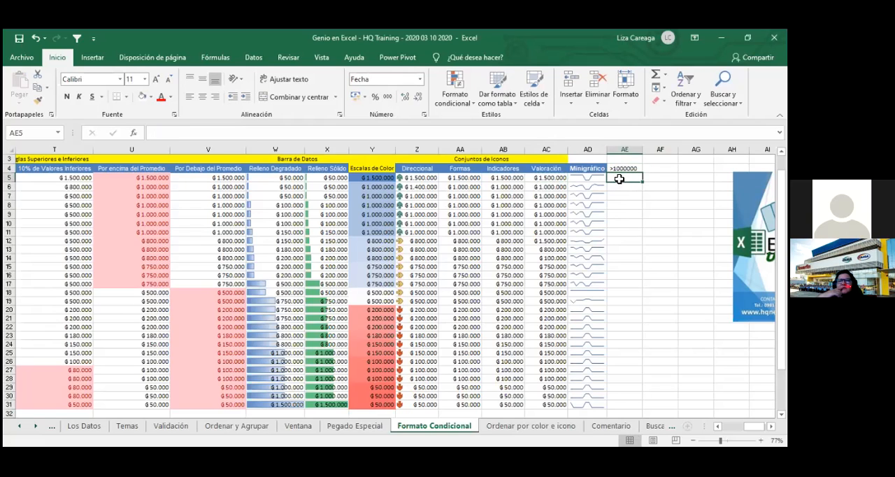
{"action": "type", "text": ">>"}
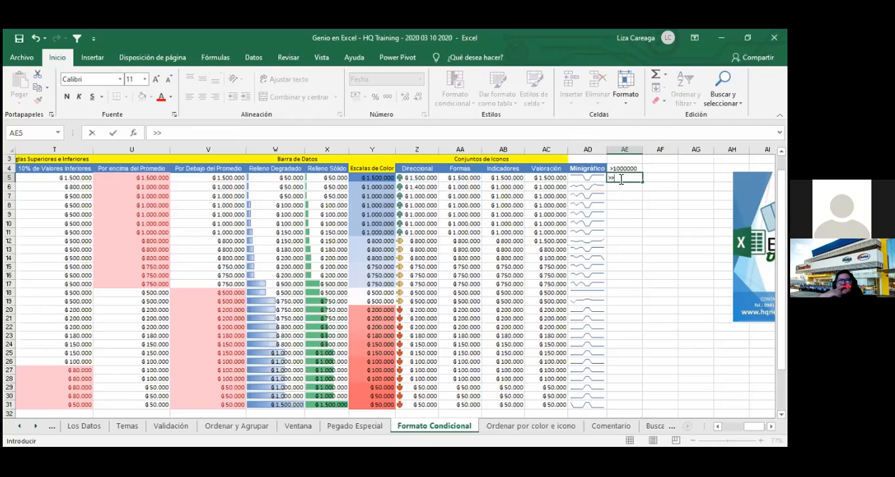
{"action": "key", "text": "BackSpace"}
{"action": "key", "text": "BackSpace"}
{"action": "type", "text": ">500"}
{"action": "key", "text": "BackSpace"}
{"action": "key", "text": "BackSpace"}
{"action": "key", "text": "BackSpace"}
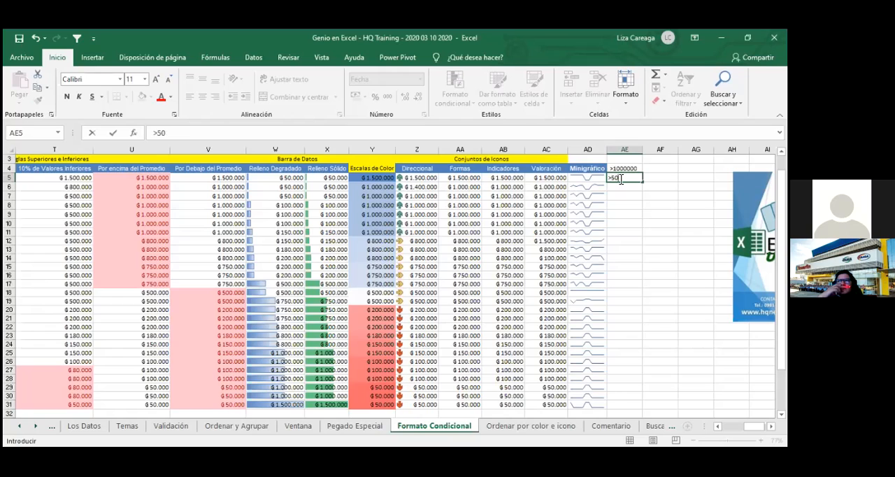
{"action": "type", "text": "500"}
{"action": "key", "text": "BackSpace"}
{"action": "key", "text": "BackSpace"}
{"action": "key", "text": "BackSpace"}
{"action": "key", "text": "BackSpace"}
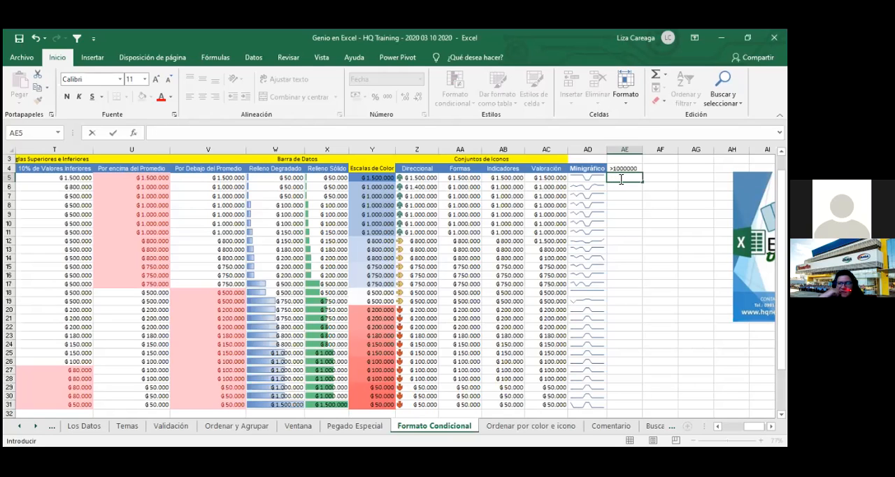
{"action": "type", "text": ">>>"}
{"action": "key", "text": "BackSpace"}
{"action": "key", "text": "BackSpace"}
{"action": "key", "text": "BackSpace"}
- Enter <1000000>800000 in AE5 and fit column AE to its contents
{"action": "type", "text": "<"}
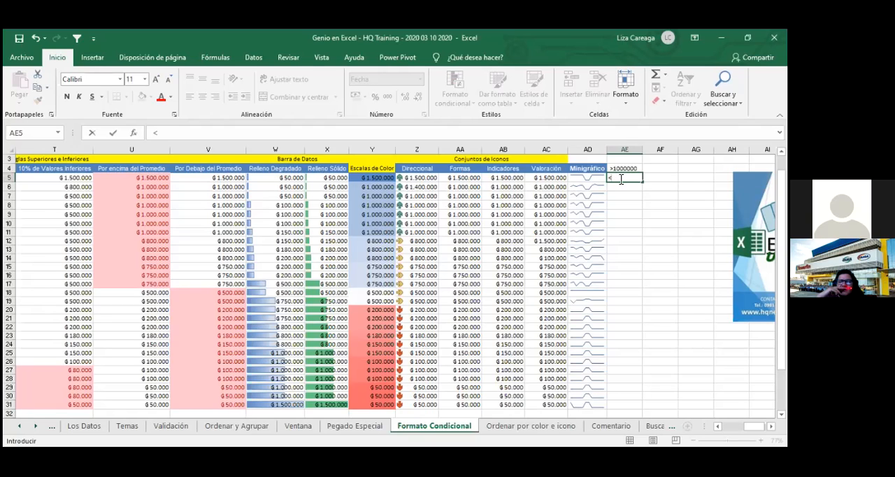
{"action": "type", "text": "500"}
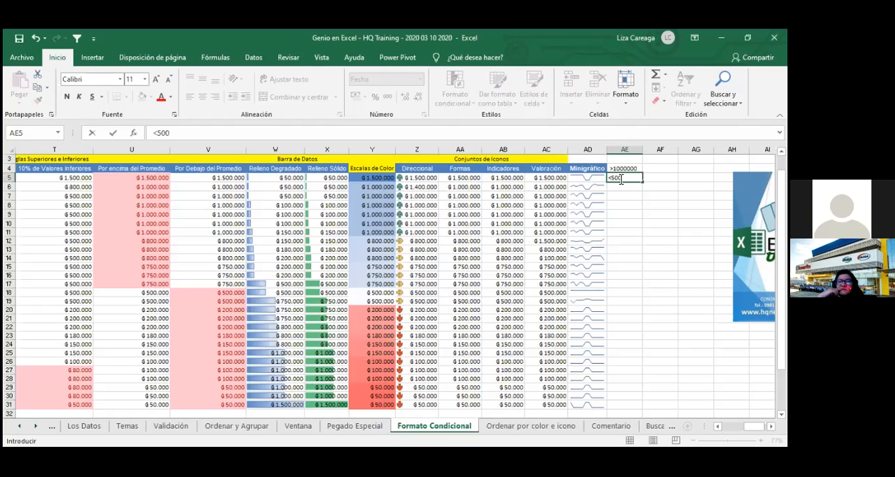
{"action": "key", "text": "BackSpace"}
{"action": "key", "text": "BackSpace"}
{"action": "key", "text": "BackSpace"}
{"action": "type", "text": "8"}
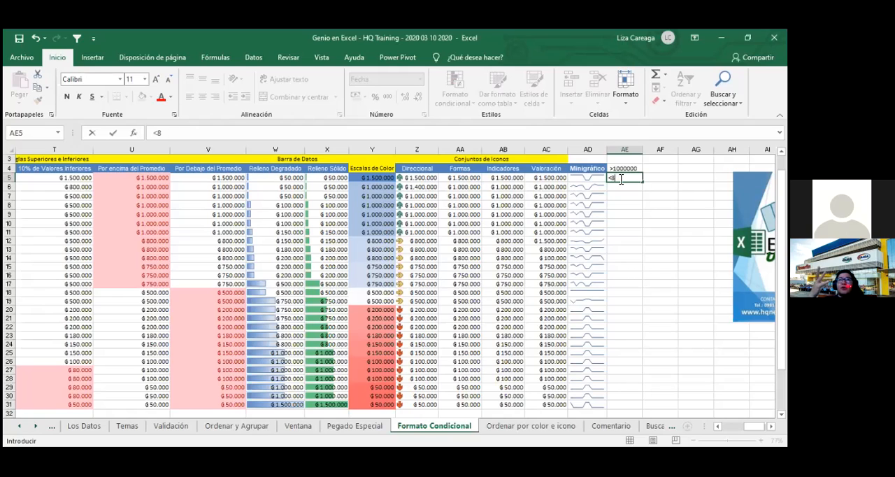
{"action": "key", "text": "BackSpace"}
{"action": "type", "text": "1000000"}
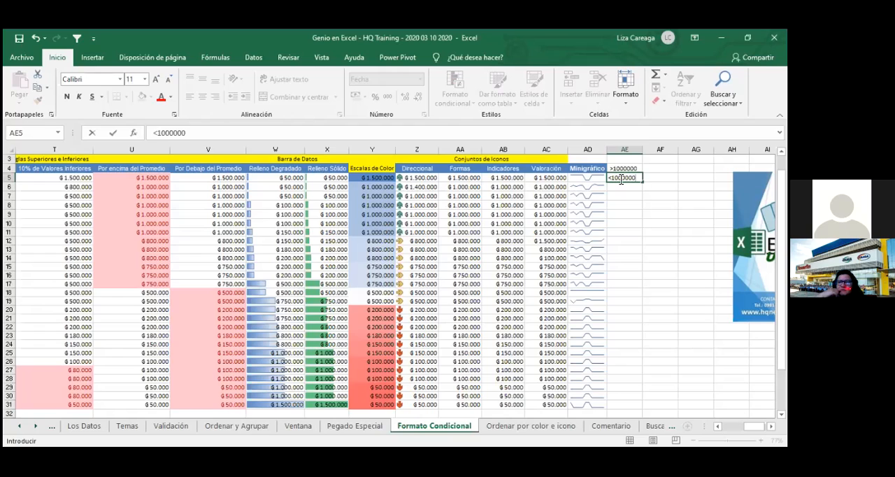
{"action": "type", "text": ">500000"}
{"action": "key", "text": "Return"}
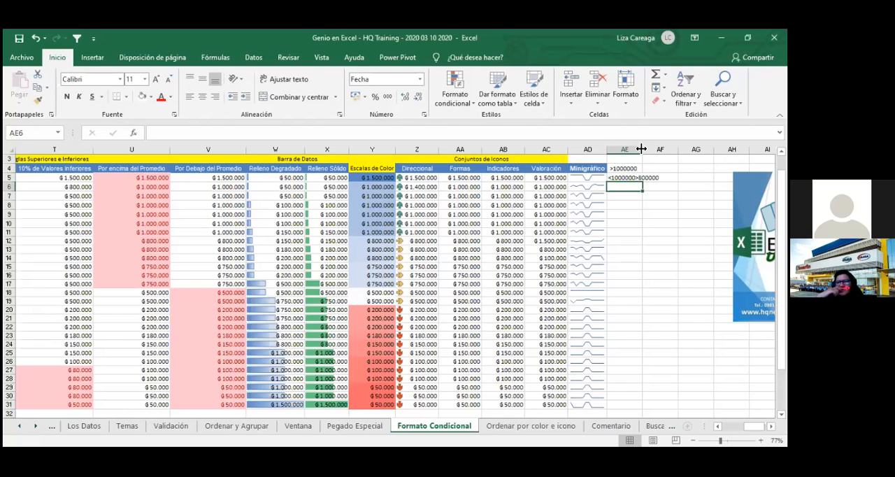
{"action": "double_click", "coordinate": [641, 149]}
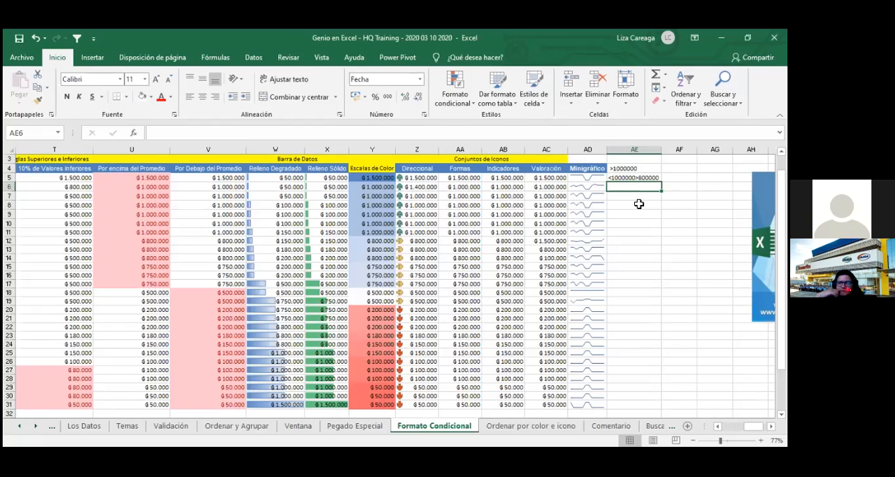
- Enter <800000 in AE6 as the criterion for the lowest icon
{"action": "type", "text": ">"}
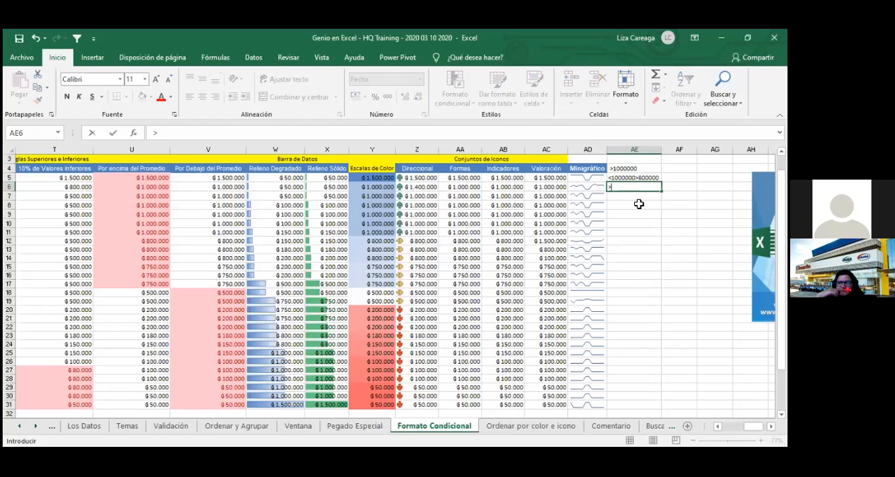
{"action": "type", "text": ">"}
{"action": "key", "text": "BackSpace"}
{"action": "key", "text": "BackSpace"}
{"action": "type", "text": "<800000"}
{"action": "key", "text": "Return"}
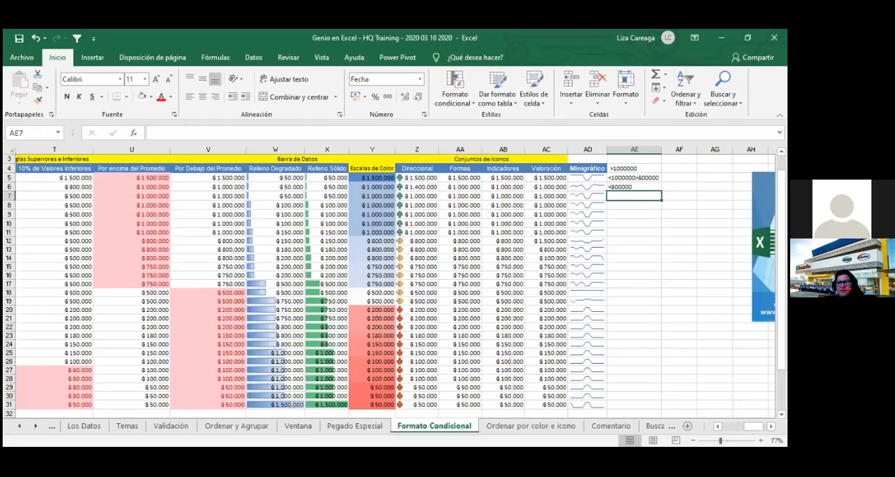
{"action": "left_click", "coordinate": [653, 167]}
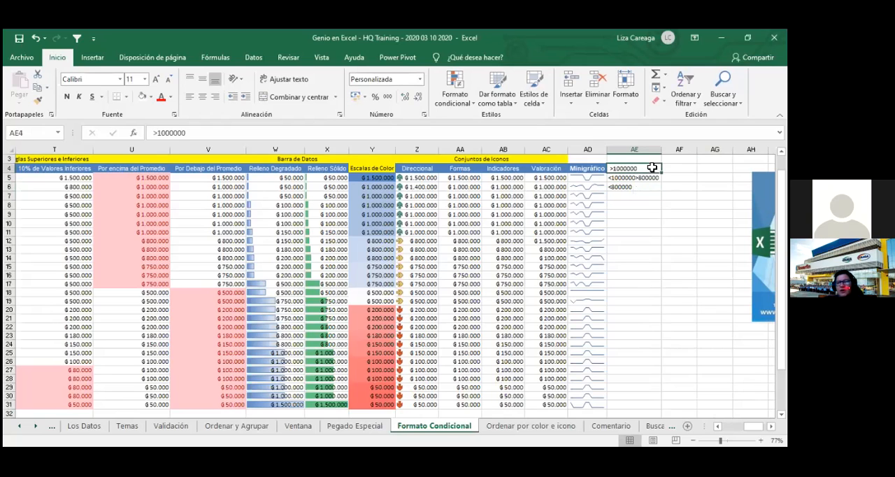
{"action": "left_click", "coordinate": [96, 58]}
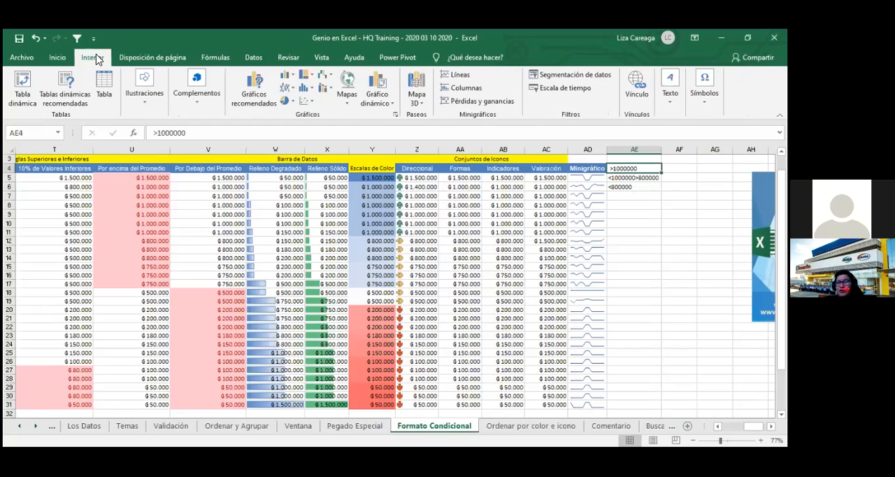
{"action": "left_click", "coordinate": [175, 60]}
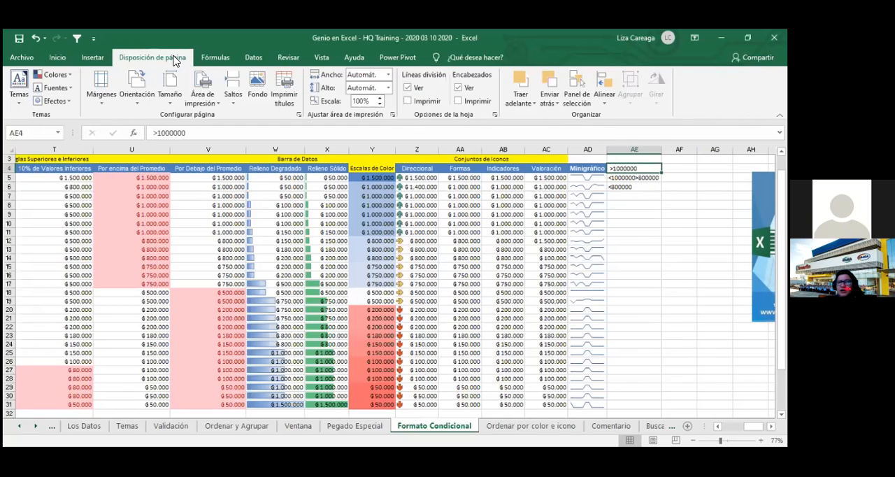
{"action": "left_click", "coordinate": [224, 60]}
{"action": "left_click", "coordinate": [251, 61]}
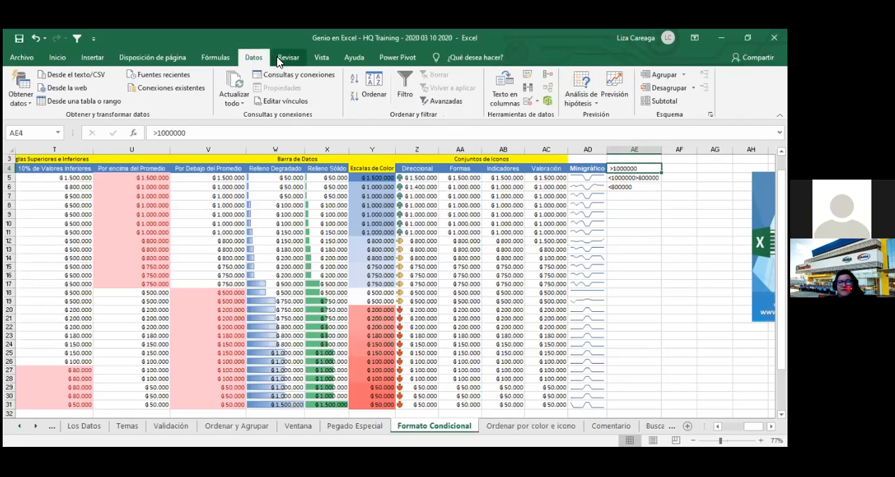
{"action": "left_click", "coordinate": [287, 58]}
{"action": "left_click", "coordinate": [92, 57]}
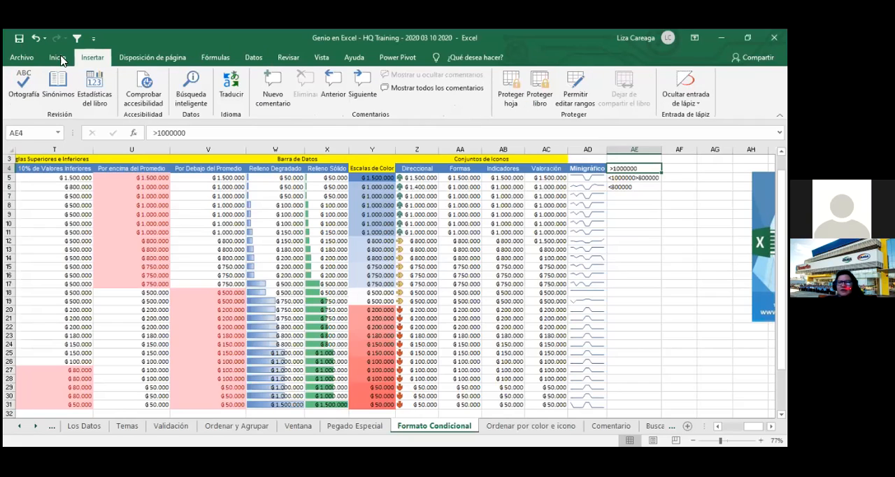
{"action": "left_click", "coordinate": [57, 59]}
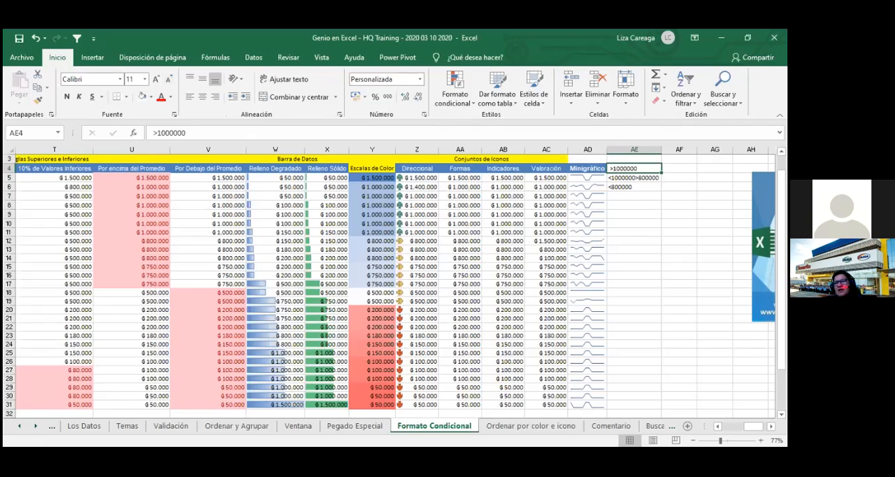
{"action": "left_click", "coordinate": [679, 214]}
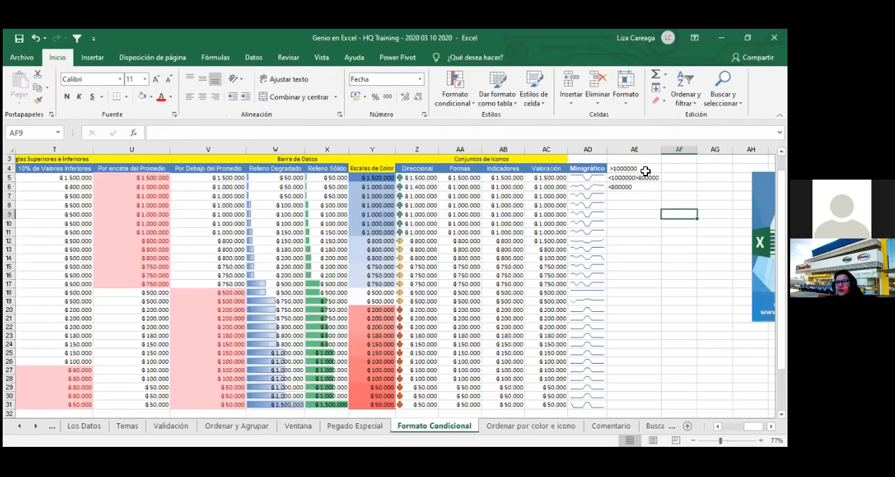
{"action": "left_click", "coordinate": [645, 170]}
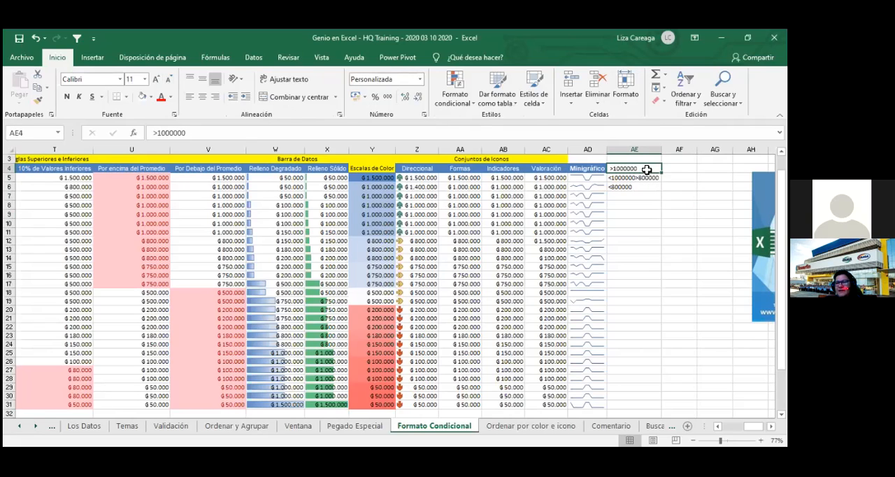
- Enter 1000000 in AF4, 800000 in AF5 and 0 in AF6 beside the criteria
{"action": "left_click", "coordinate": [677, 168]}
{"action": "type", "text": "10"}
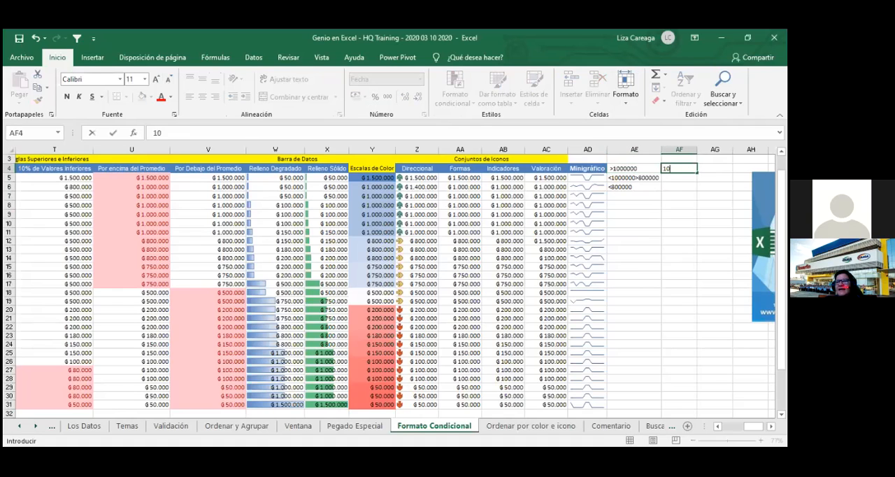
{"action": "type", "text": "00000"}
{"action": "key", "text": "Return"}
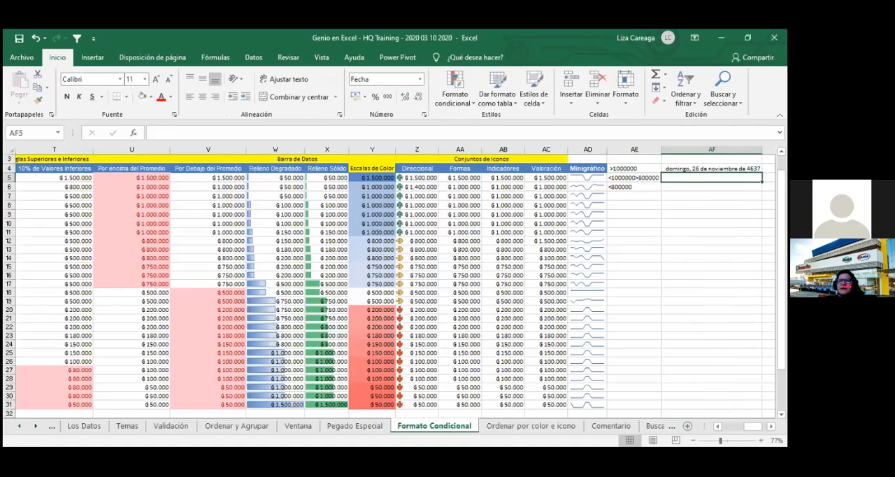
{"action": "left_click", "coordinate": [667, 170]}
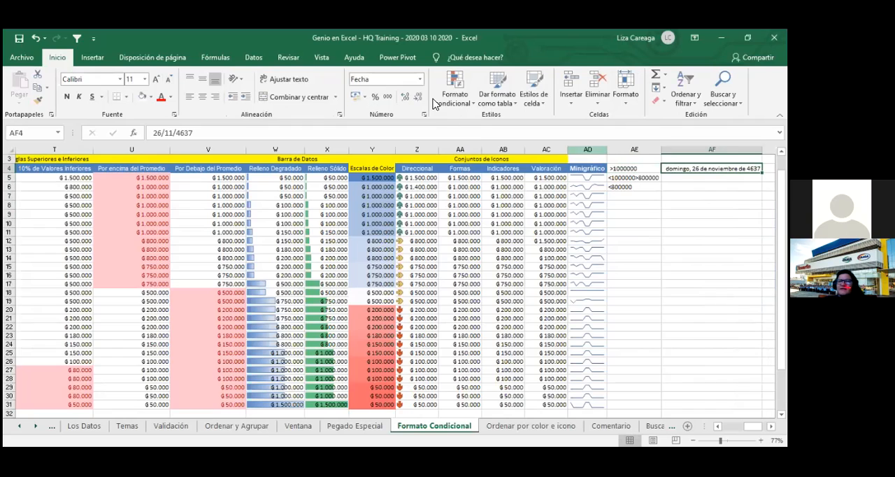
{"action": "left_click", "coordinate": [712, 178]}
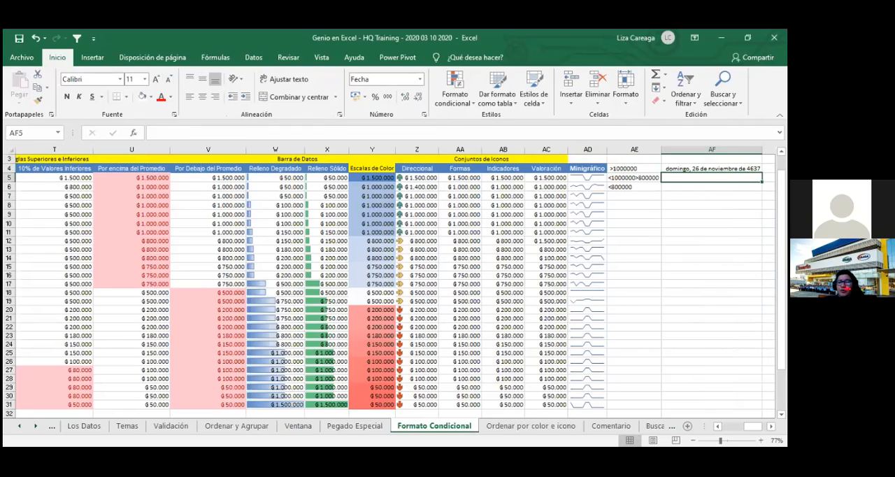
{"action": "type", "text": "800000"}
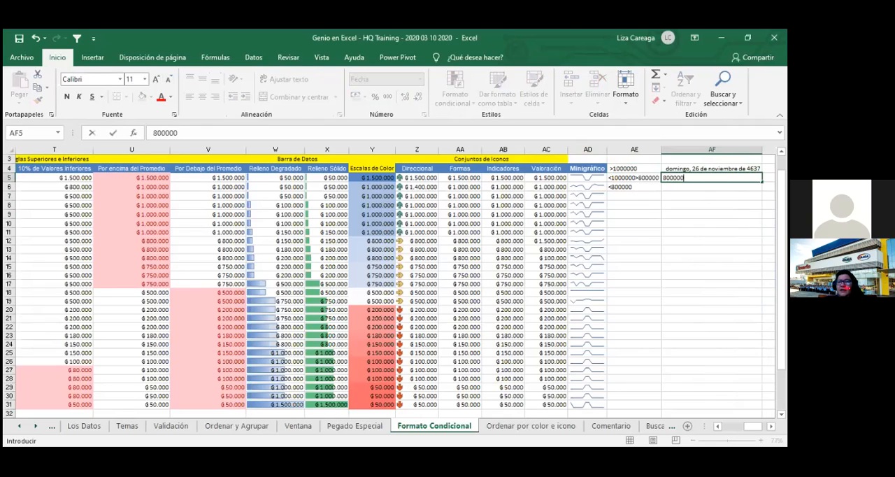
{"action": "key", "text": "Return"}
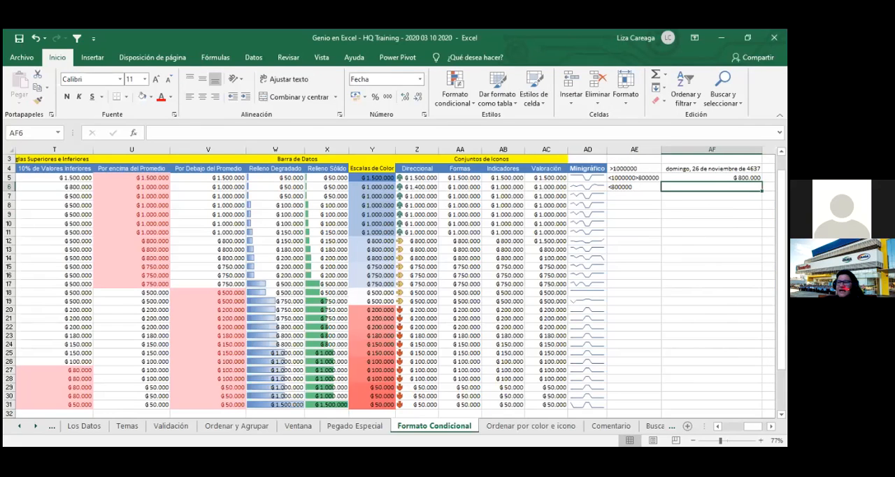
{"action": "type", "text": "0"}
{"action": "key", "text": "Return"}
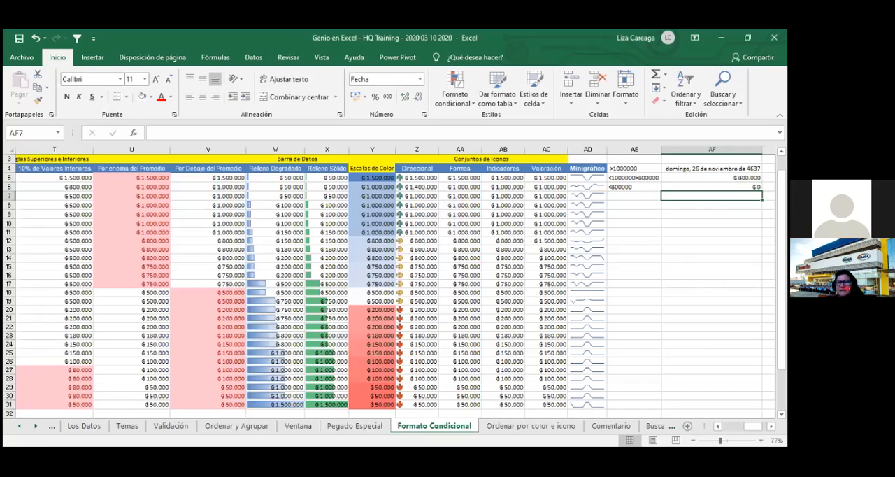
- Format AF4:AF6 as Moneda and fit column AF to its contents
{"action": "key", "text": "Up"}
{"action": "key", "text": "Up"}
{"action": "key", "text": "Up"}
{"action": "key", "text": "shift+Down"}
{"action": "key", "text": "shift+Down"}
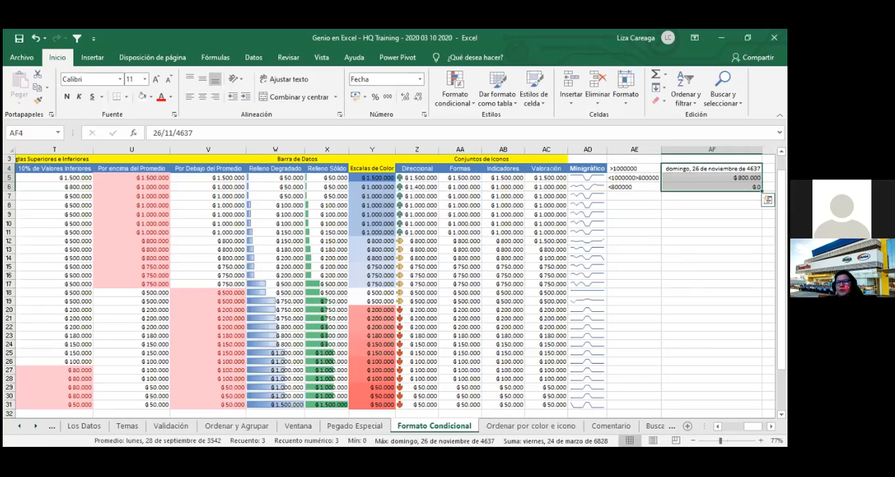
{"action": "left_click", "coordinate": [421, 79]}
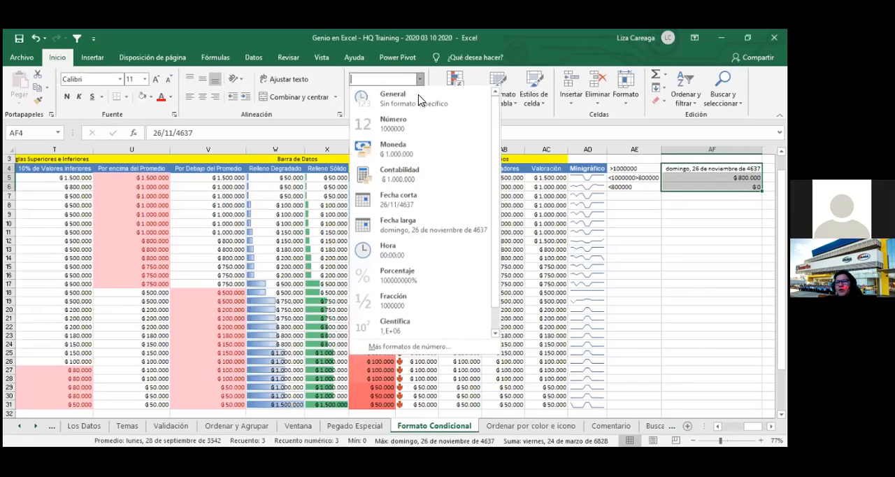
{"action": "left_click", "coordinate": [418, 124]}
{"action": "left_click", "coordinate": [417, 156]}
{"action": "left_click", "coordinate": [712, 258]}
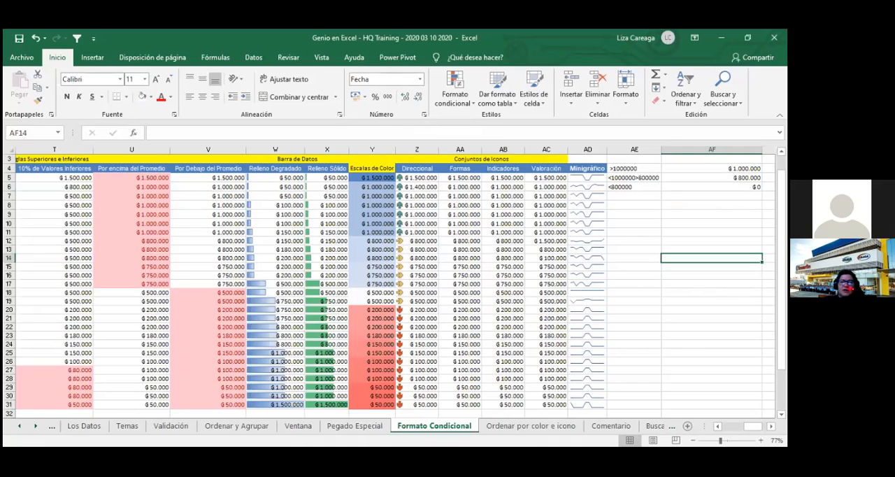
{"action": "double_click", "coordinate": [762, 150]}
{"action": "left_click", "coordinate": [680, 232]}
{"action": "scroll", "coordinate": [390, 287], "scroll_direction": "up", "scroll_amount": 1}
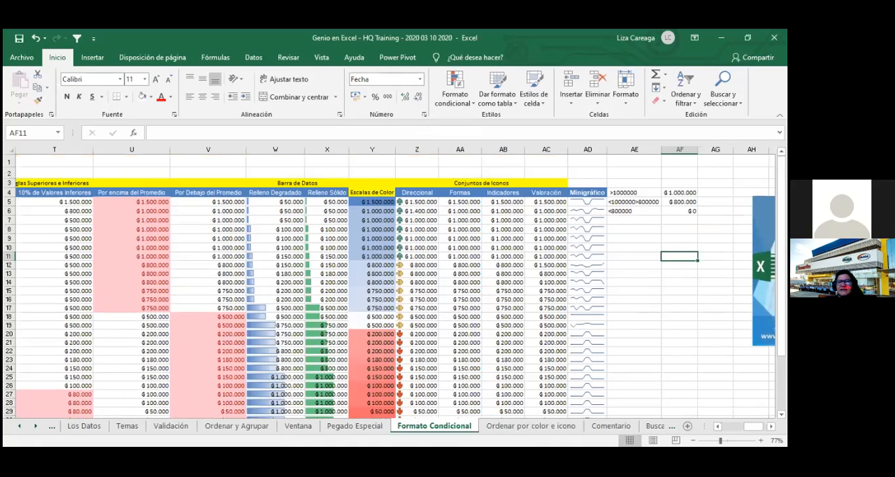
- Copy the icon-set formatting of Z5 onto AF4:AF6 and fit column AF to its contents
{"action": "left_click", "coordinate": [437, 205]}
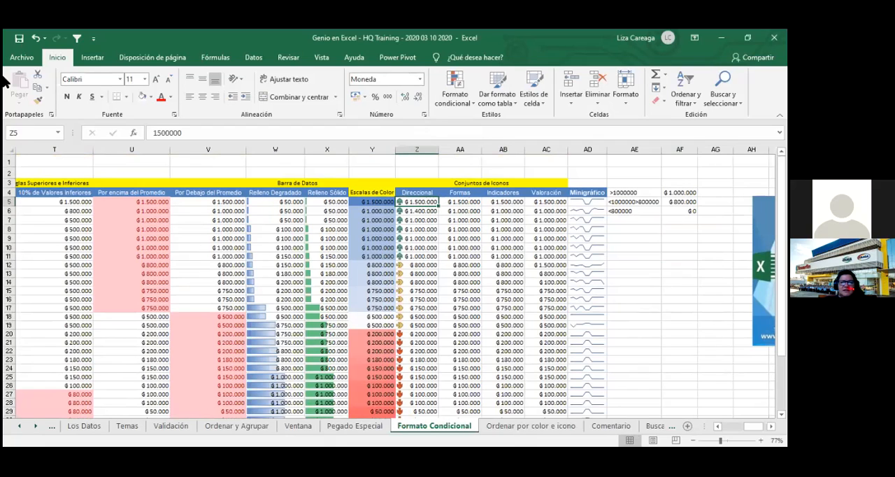
{"action": "left_click", "coordinate": [38, 100]}
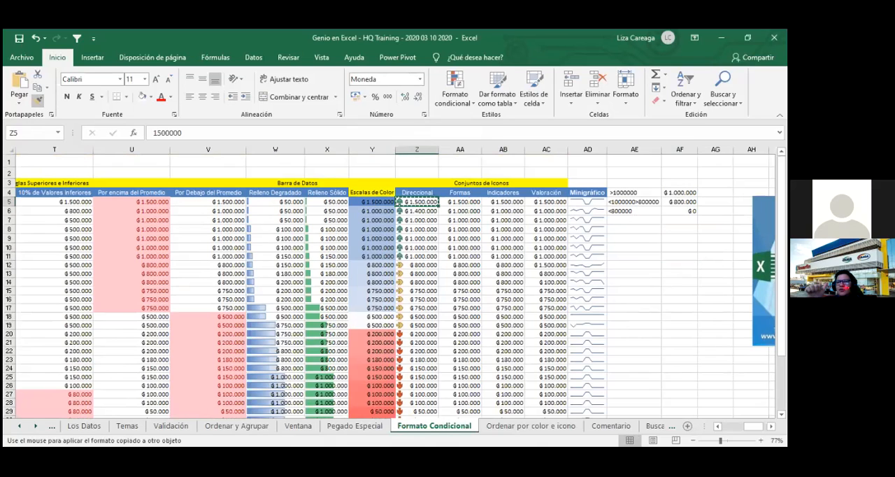
{"action": "left_click", "coordinate": [680, 193]}
{"action": "left_click_drag", "start_coordinate": [680, 194], "coordinate": [680, 210]}
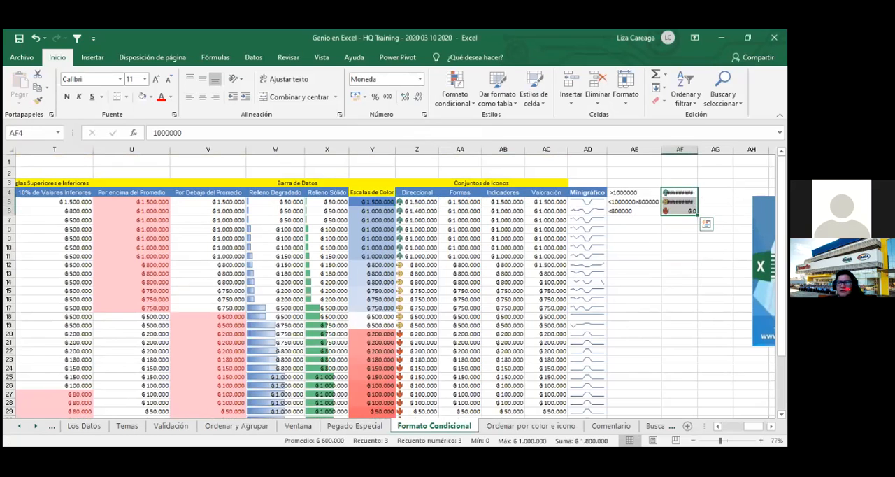
{"action": "double_click", "coordinate": [698, 149]}
{"action": "left_click", "coordinate": [722, 265]}
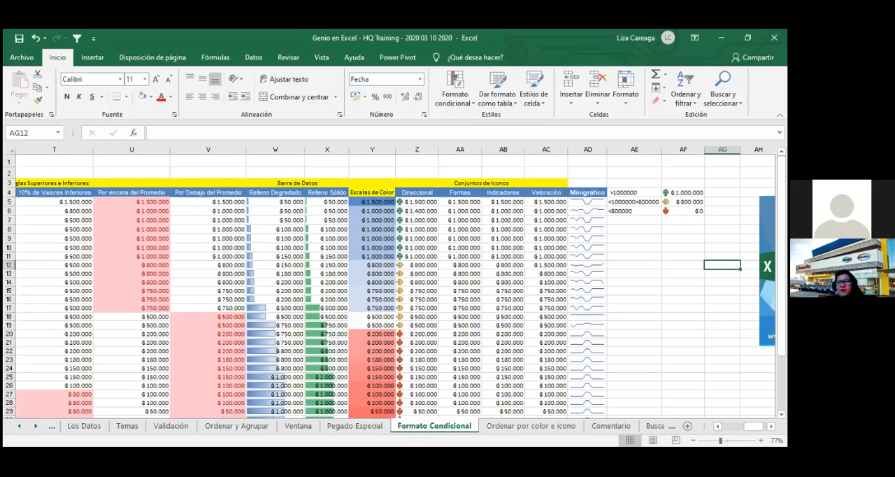
- Try 799999 in AF6 to test which icon the copied rule assigns
{"action": "left_click", "coordinate": [684, 193]}
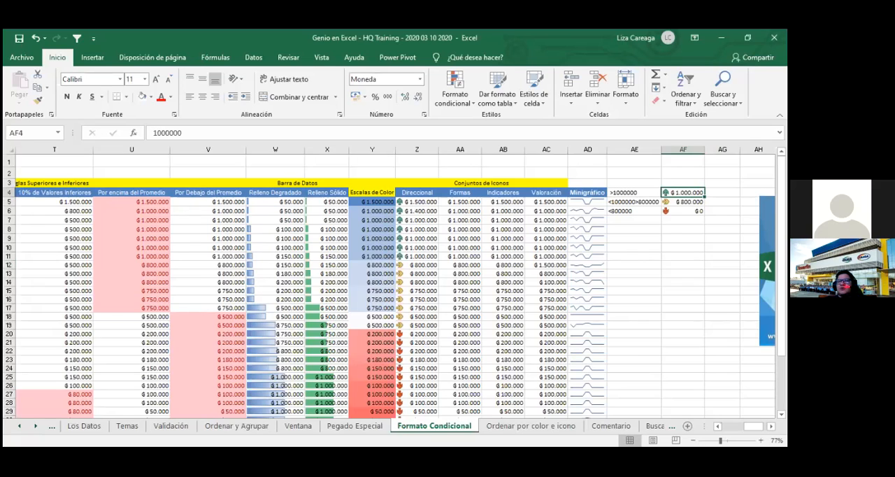
{"action": "double_click", "coordinate": [687, 211]}
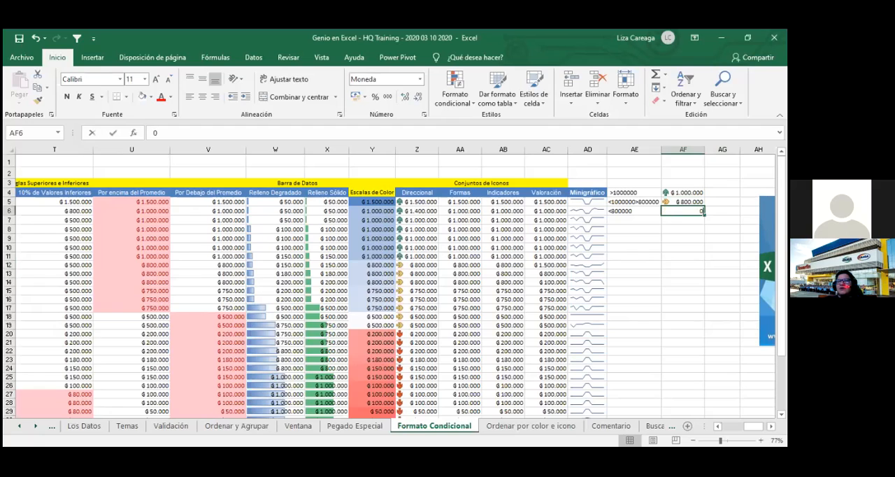
{"action": "type", "text": "799999"}
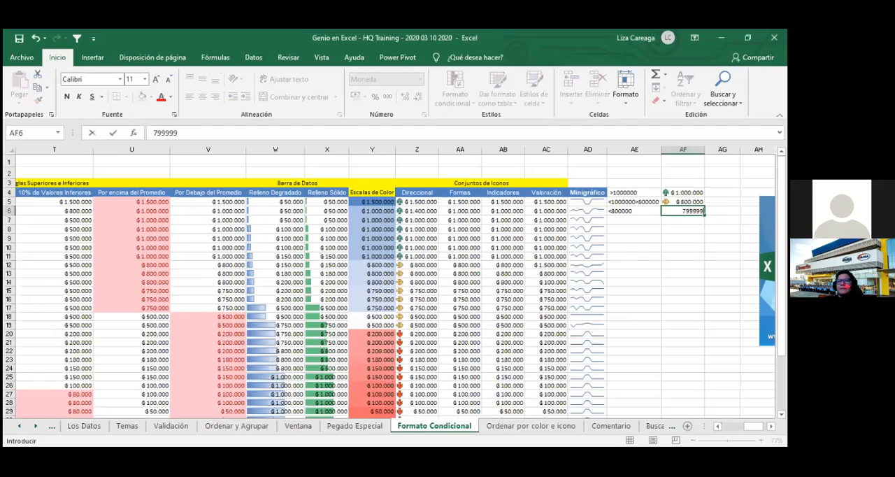
{"action": "key", "text": "Return"}
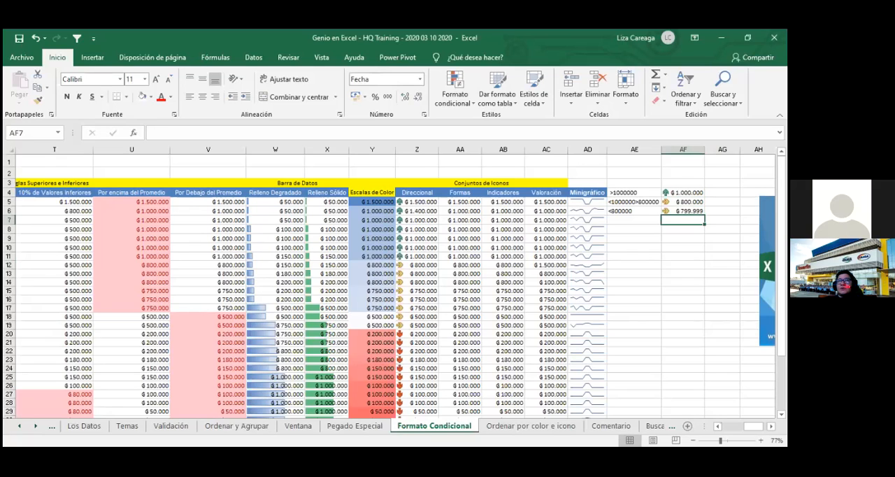
- Try 600000 in AF6 as another test of the icon rule
{"action": "left_click", "coordinate": [683, 212]}
{"action": "type", "text": "600000"}
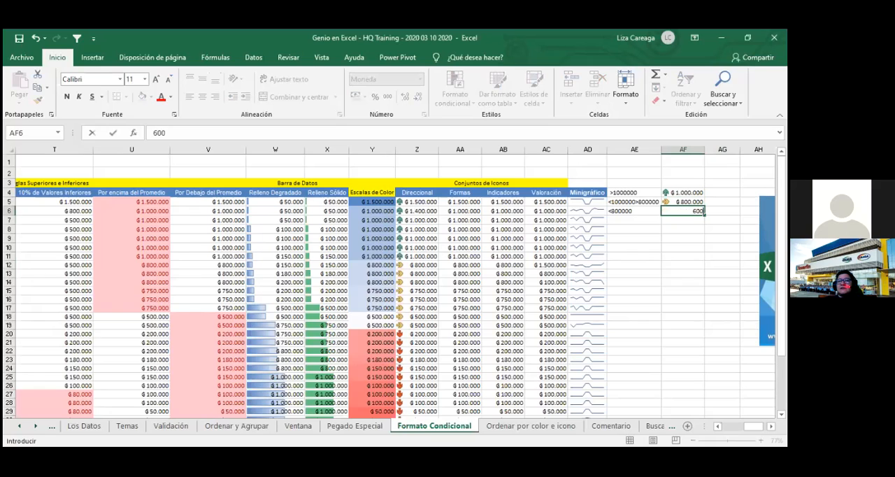
{"action": "key", "text": "Return"}
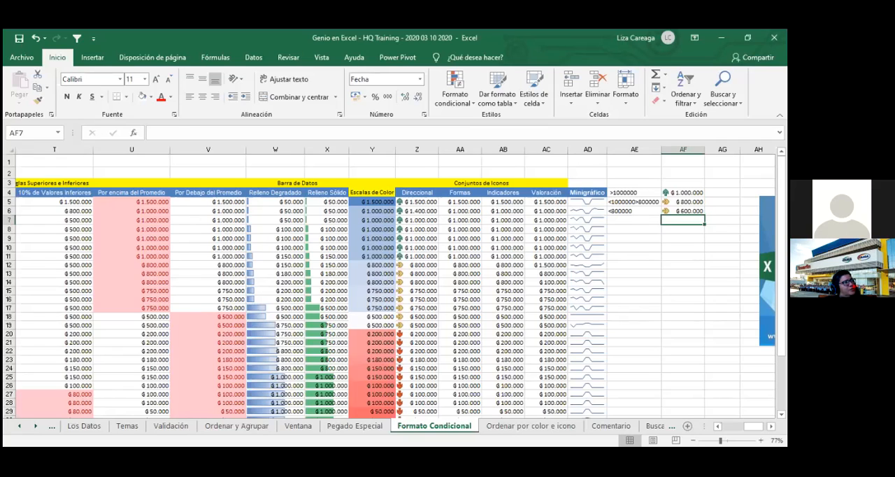
- Undo the last two test entries in AF6
{"action": "key", "text": "ctrl+z"}
{"action": "key", "text": "ctrl+z"}
{"action": "left_click", "coordinate": [647, 266]}
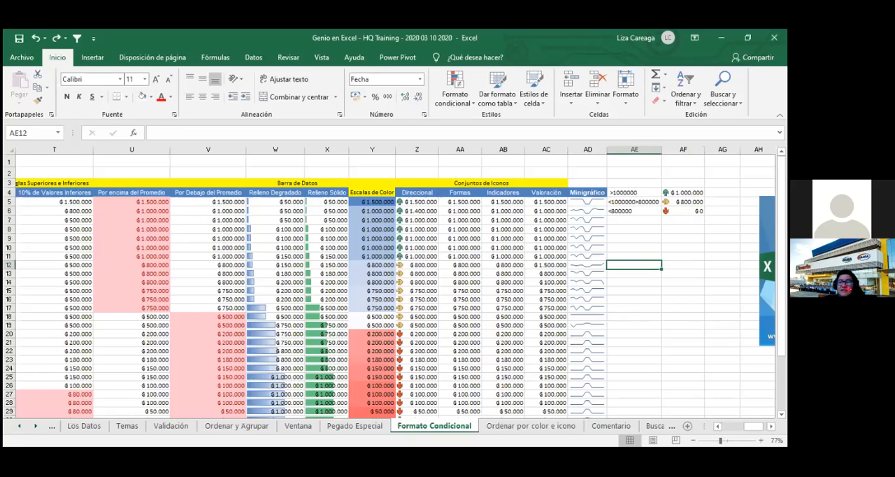
- Replace the criterion in AE4 with the text Mayor a 1000000
{"action": "left_click", "coordinate": [642, 193]}
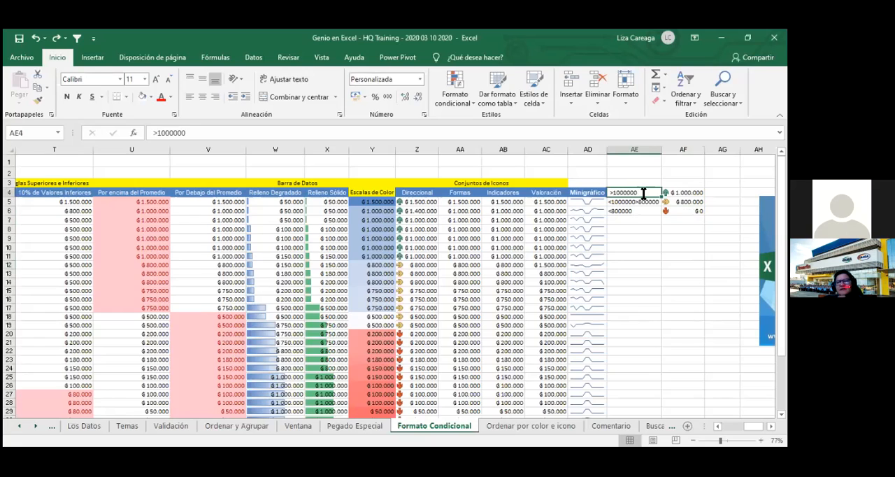
{"action": "type", "text": "Mayor a 1000000"}
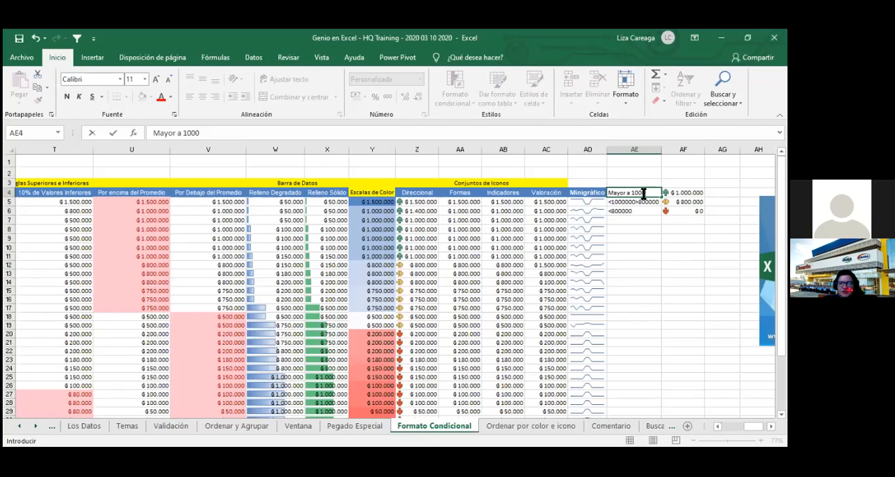
{"action": "key", "text": "Return"}
- Replace the criterion in AE5 with the text Entre 800000 y 1000000
{"action": "type", "text": "Men"}
{"action": "key", "text": "BackSpace"}
{"action": "key", "text": "BackSpace"}
{"action": "key", "text": "BackSpace"}
{"action": "type", "text": "Entre 800000 y 10000"}
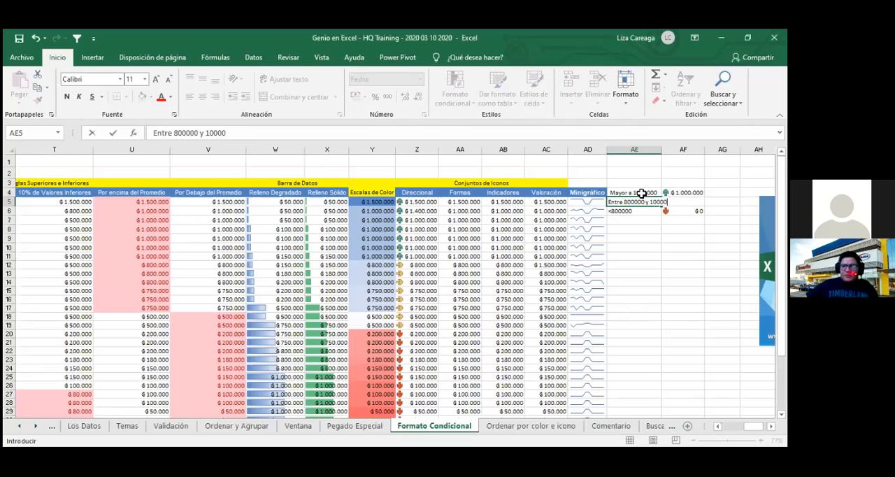
{"action": "key", "text": "Return"}
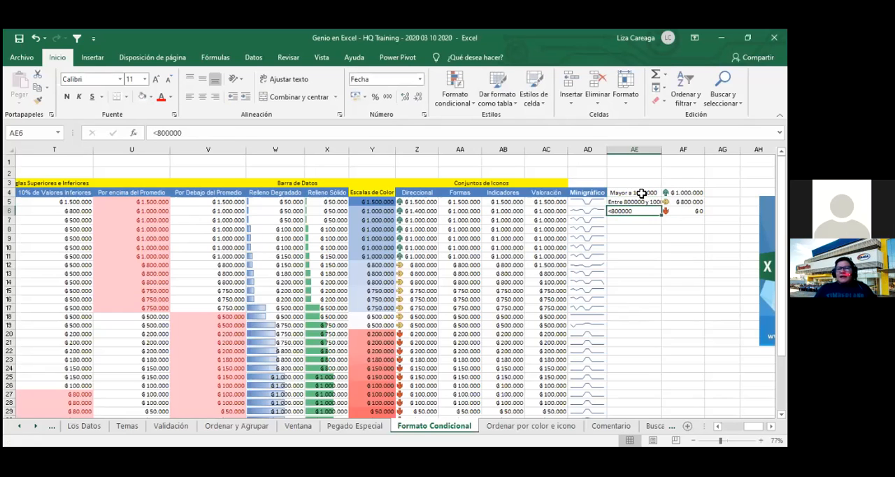
- Replace the criterion in AE6 with the text Menor a 800000 and fit column AE to its contents
{"action": "type", "text": "Menor a 800000"}
{"action": "key", "text": "Return"}
{"action": "key", "text": "Return"}
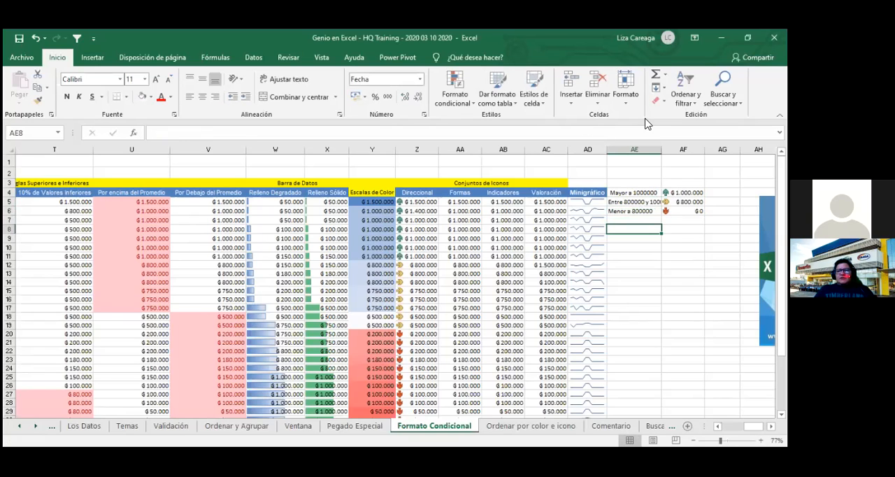
{"action": "double_click", "coordinate": [661, 150]}
{"action": "left_click", "coordinate": [651, 265]}
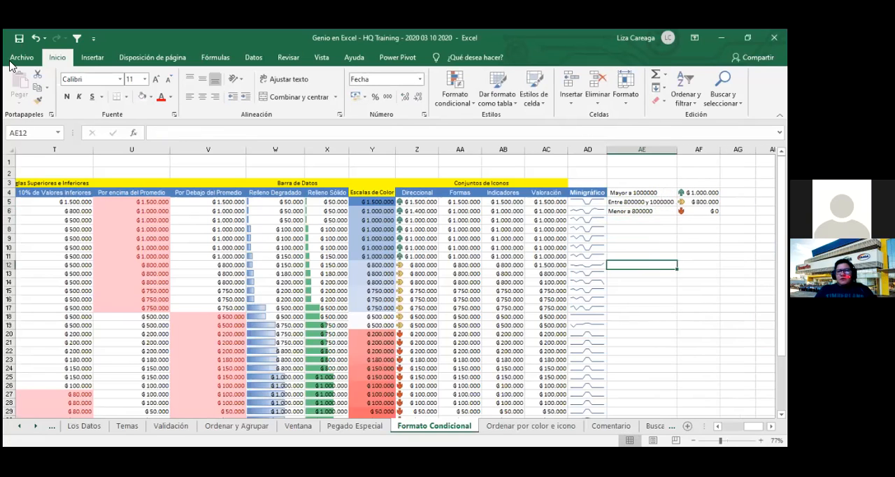
- Save the workbook
{"action": "left_click", "coordinate": [20, 39]}
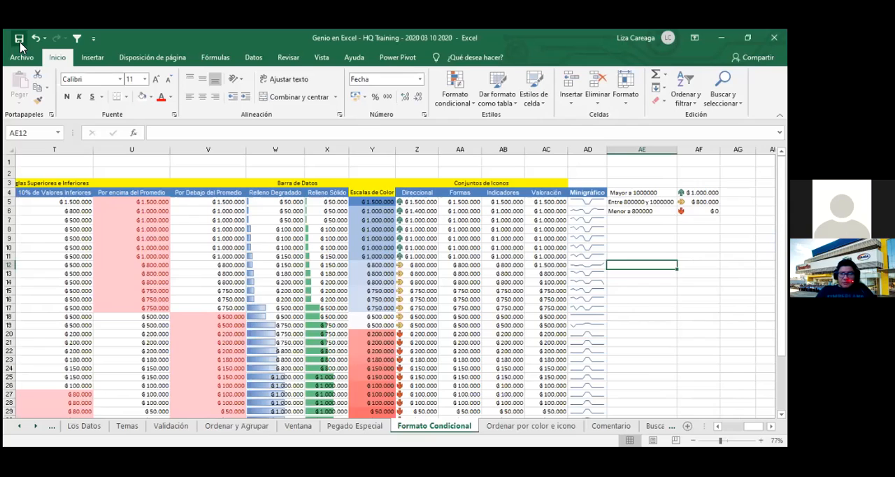
{"action": "left_click", "coordinate": [19, 38]}
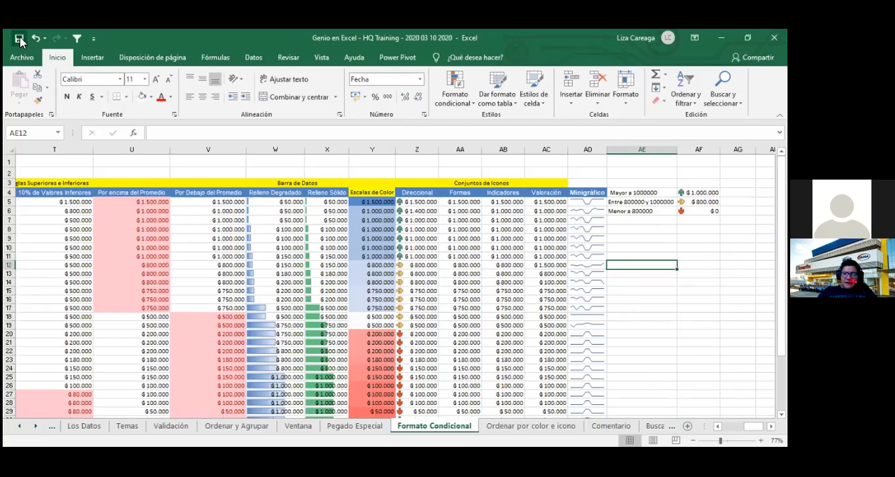
- Apply the icon set of green, yellow and red circles without frames to the Formas values in AA5:AA31
{"action": "key", "text": "ctrl+shift+Down"}
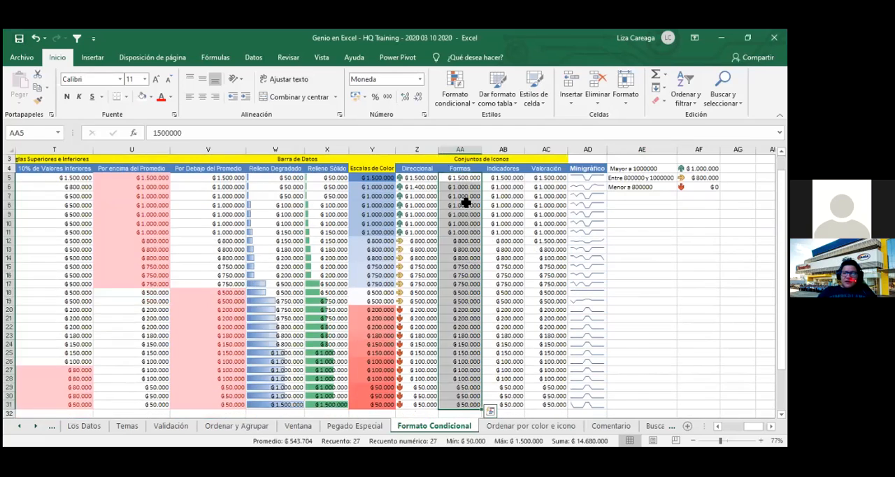
{"action": "left_click", "coordinate": [460, 101]}
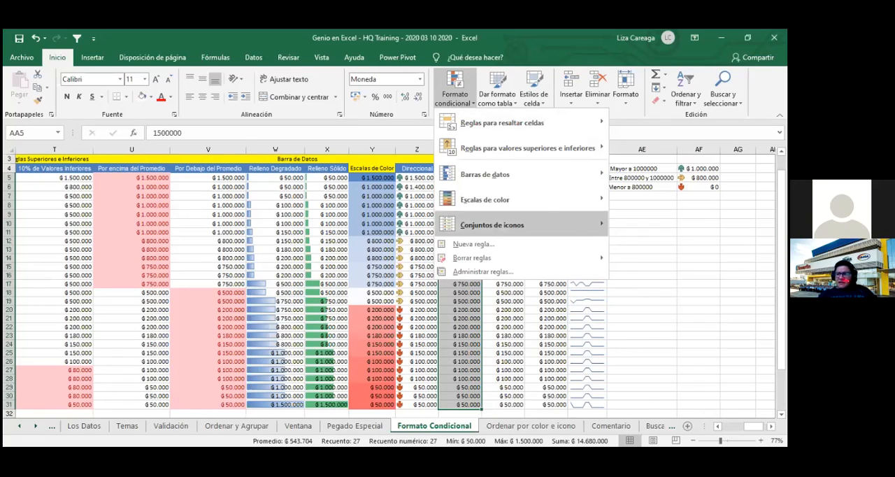
{"action": "mouse_move", "coordinate": [552, 224]}
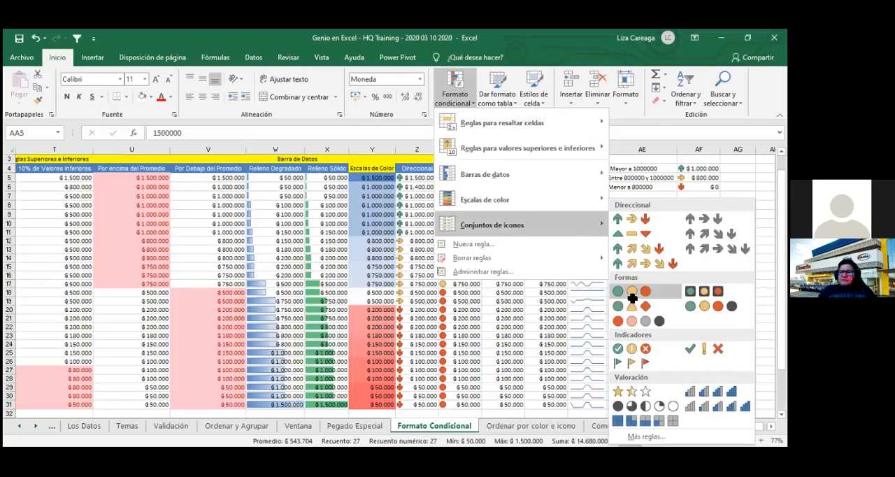
{"action": "left_click", "coordinate": [633, 293]}
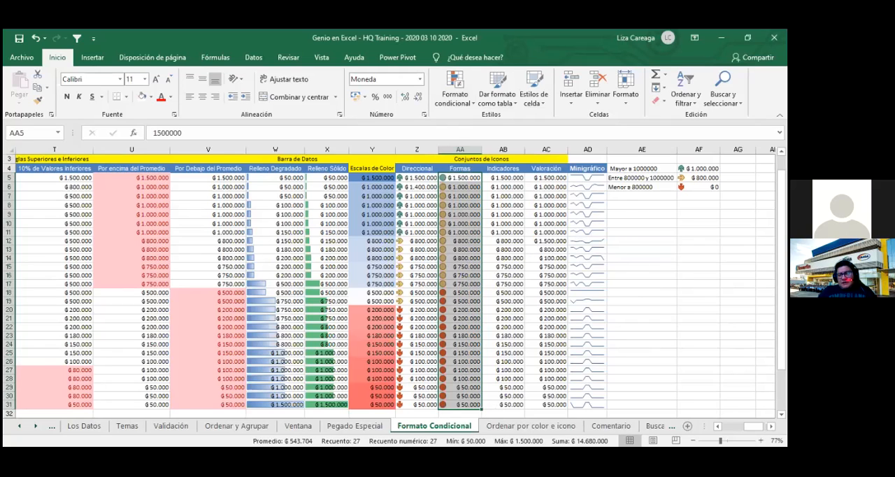
{"action": "left_click", "coordinate": [698, 214]}
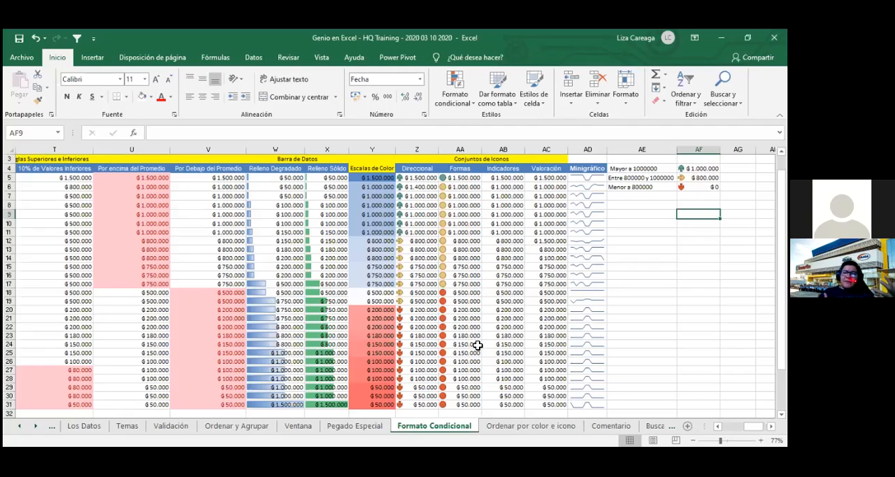
- Open the icon rule of AA5:AA31 for editing and set the type of both thresholds to Número
{"action": "left_click", "coordinate": [480, 179]}
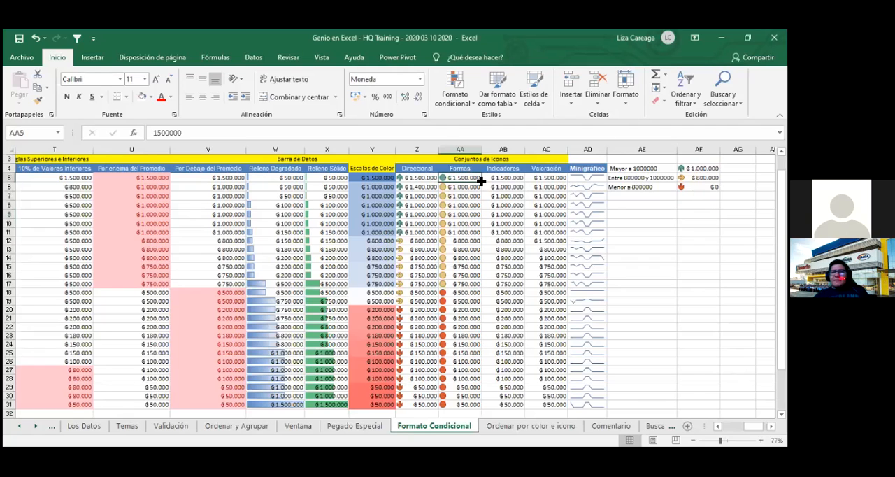
{"action": "key", "text": "ctrl+shift+Down"}
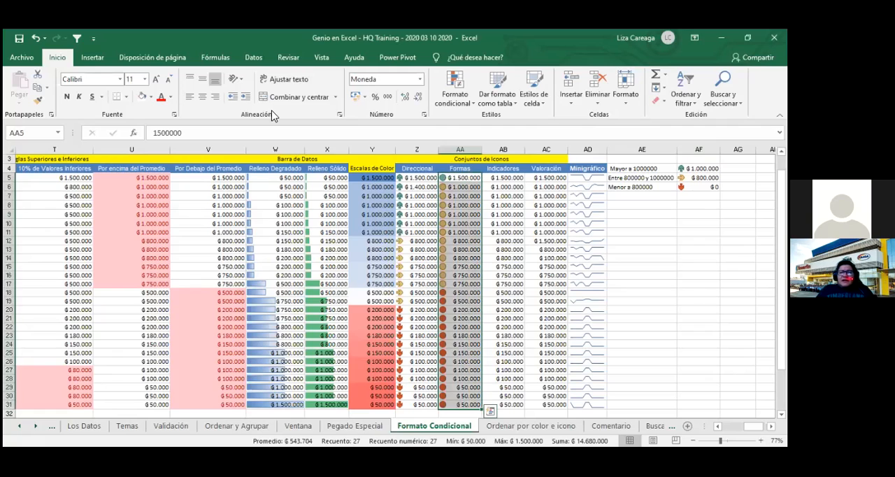
{"action": "left_click", "coordinate": [462, 105]}
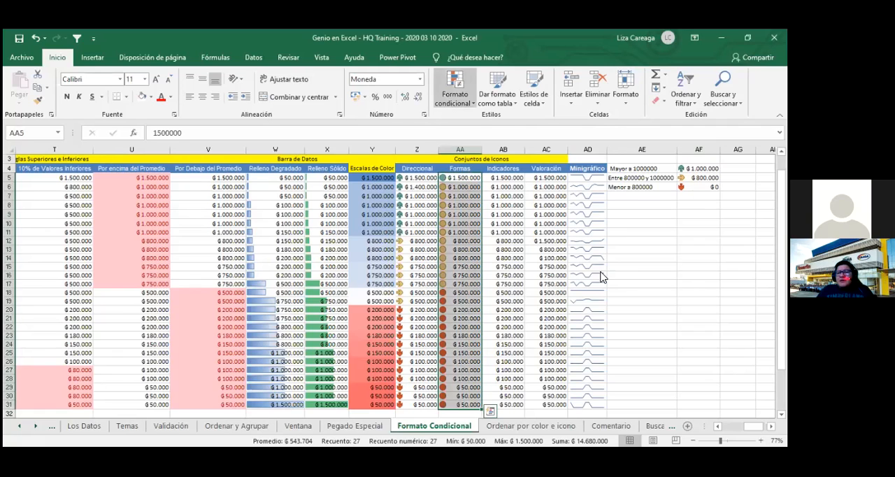
{"action": "left_click", "coordinate": [580, 277]}
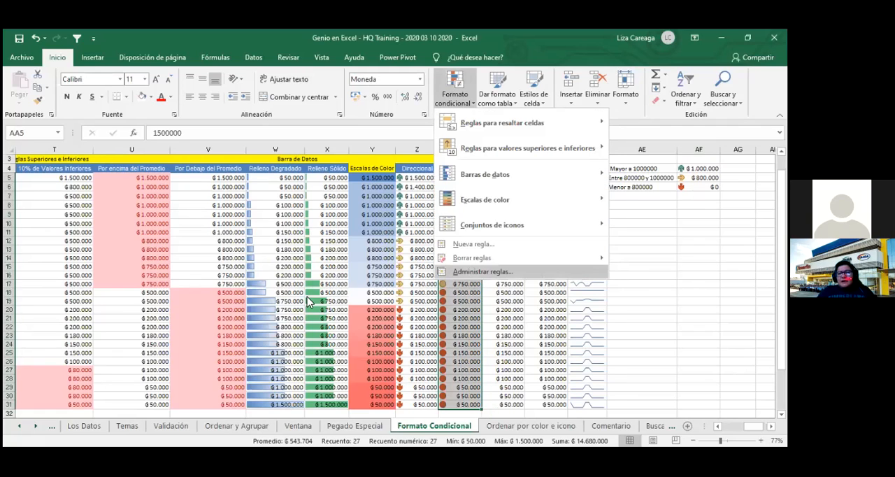
{"action": "double_click", "coordinate": [284, 307]}
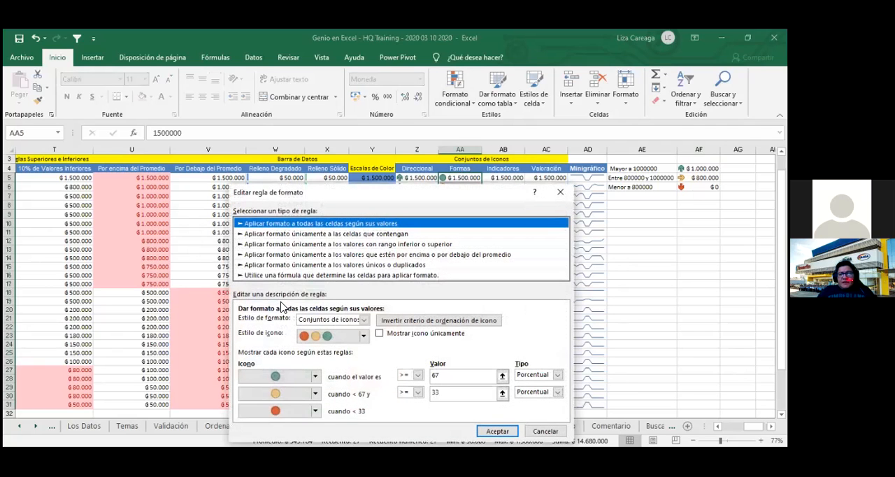
{"action": "left_click", "coordinate": [544, 378]}
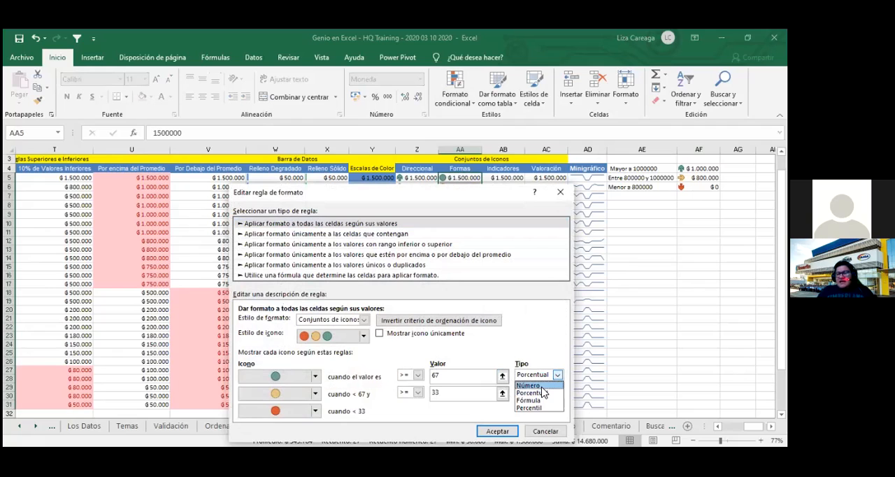
{"action": "left_click", "coordinate": [542, 386]}
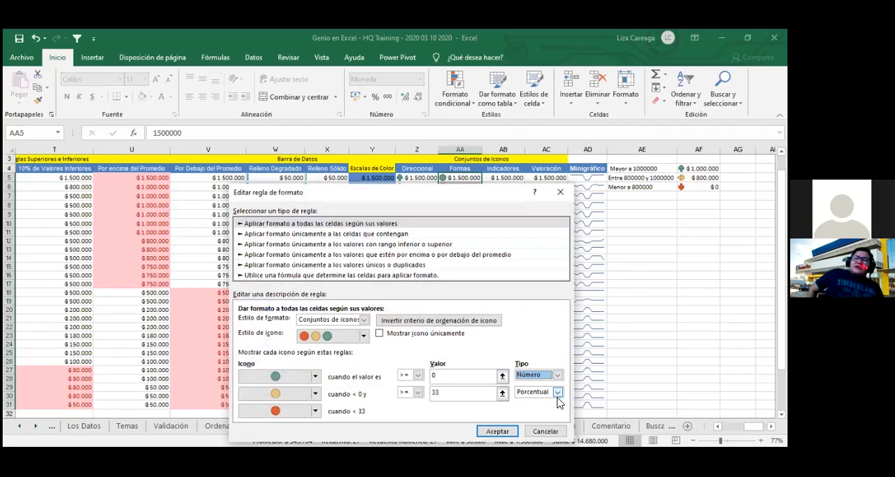
{"action": "left_click", "coordinate": [557, 392]}
{"action": "left_click", "coordinate": [530, 403]}
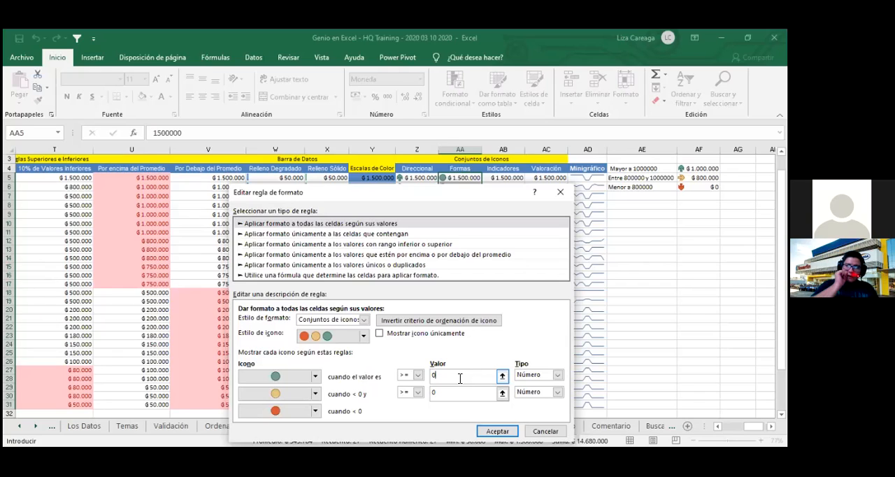
- Set the icon rule's thresholds to 700000 for the green circle and 400000 for the yellow circle, and apply the rule
{"action": "key", "text": "BackSpace"}
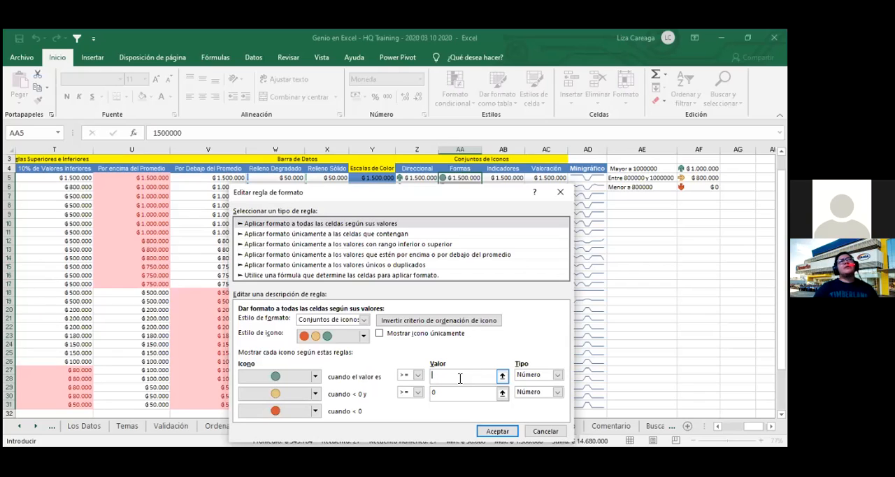
{"action": "type", "text": "700000"}
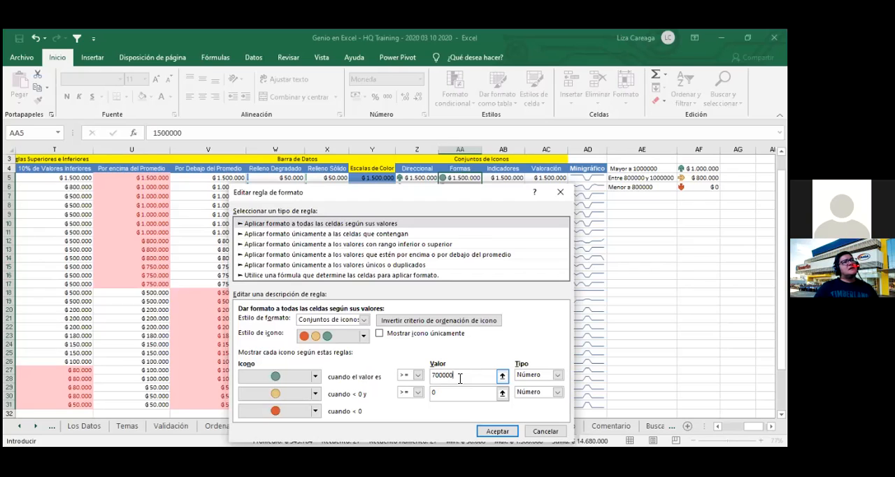
{"action": "left_click", "coordinate": [458, 393]}
{"action": "key", "text": "BackSpace"}
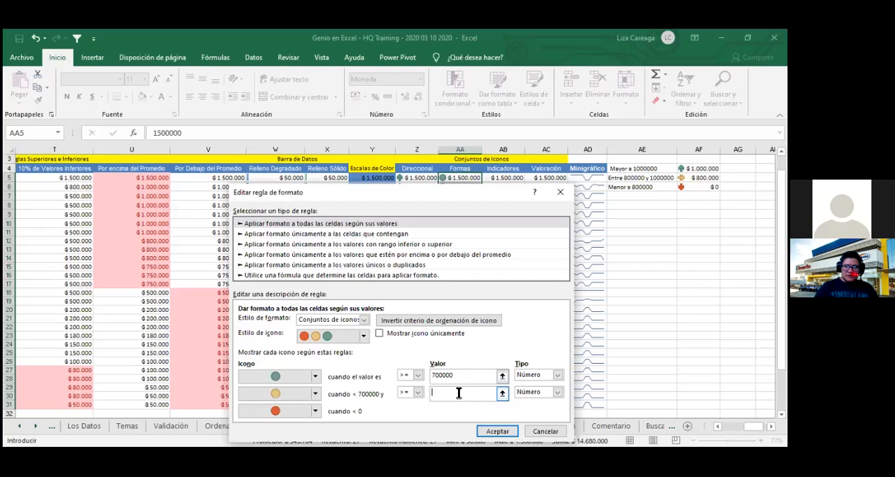
{"action": "type", "text": "400000"}
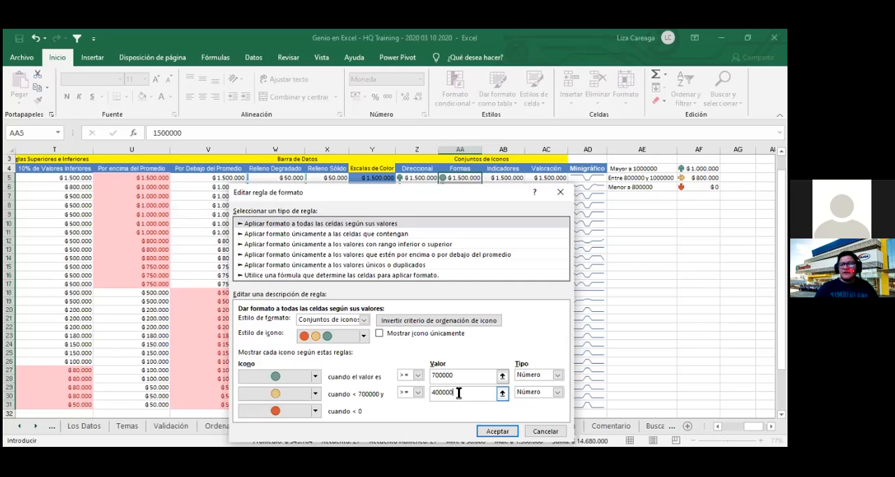
{"action": "left_click", "coordinate": [497, 431]}
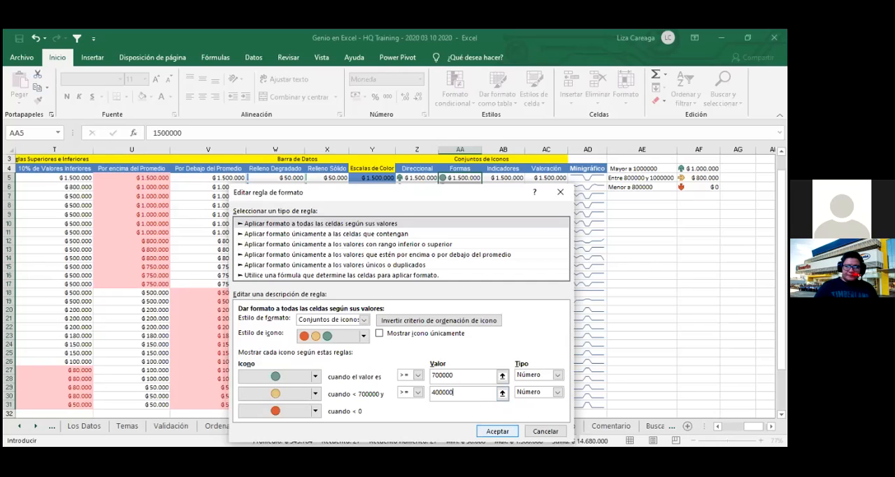
{"action": "left_click", "coordinate": [493, 395]}
{"action": "left_click", "coordinate": [641, 265]}
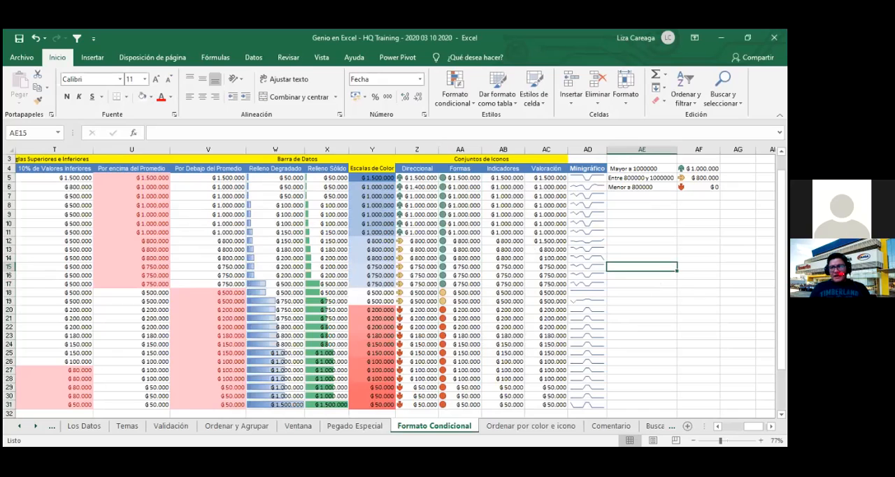
- Enter the sample amounts 1000000, 700000 and 200000 in cells AF7 to AF9
{"action": "left_click", "coordinate": [699, 205]}
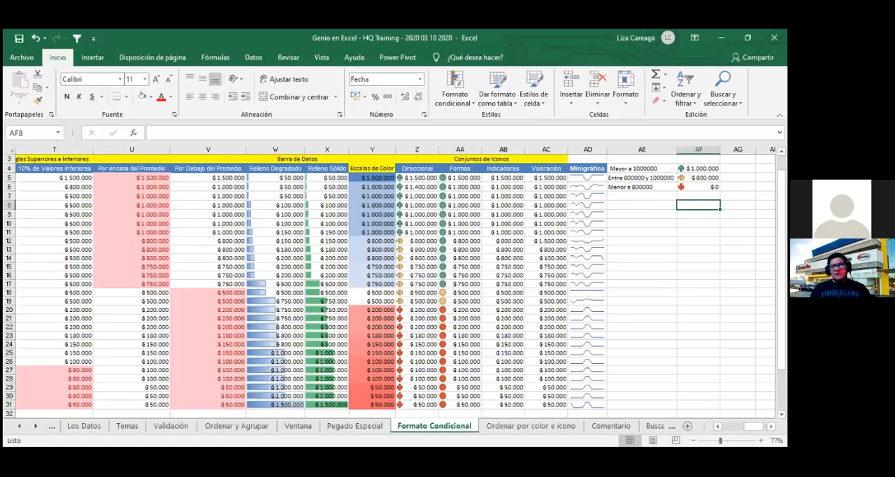
{"action": "type", "text": "700000"}
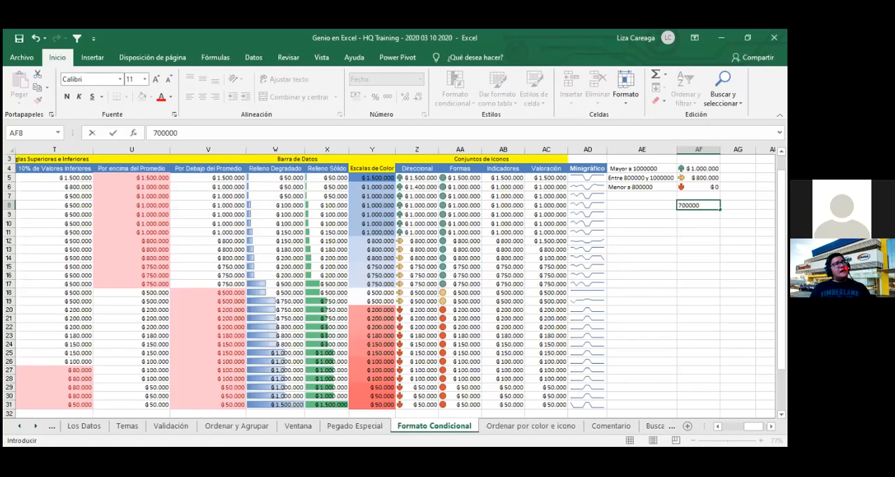
{"action": "key", "text": "Return"}
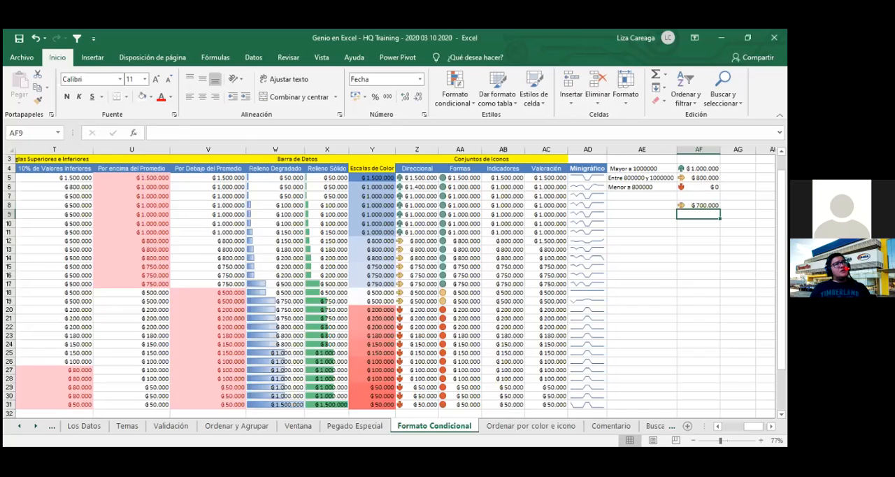
{"action": "type", "text": "200000"}
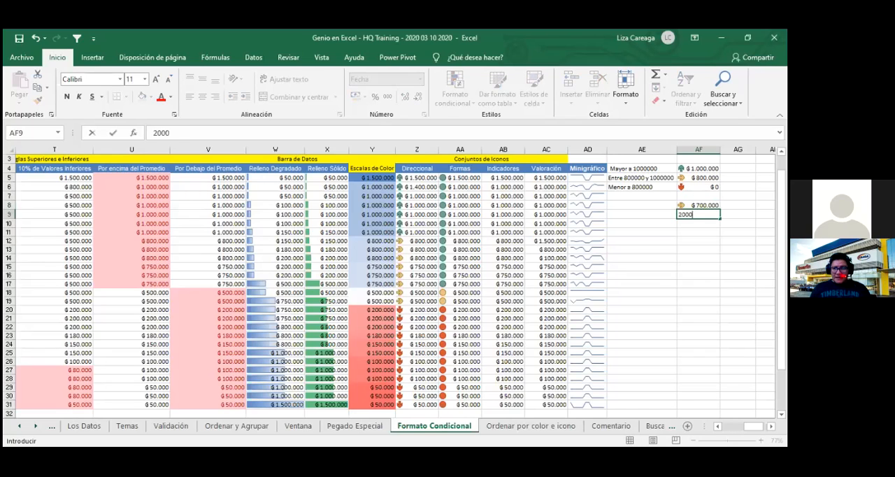
{"action": "key", "text": "Return"}
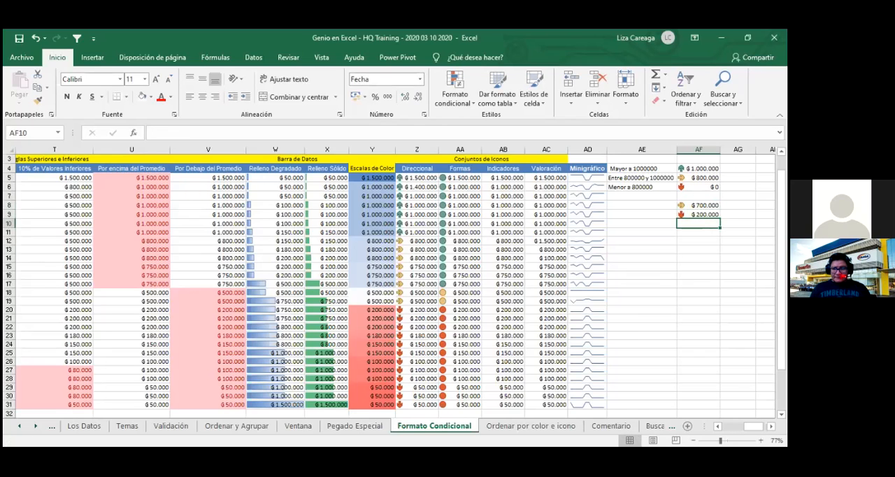
{"action": "key", "text": "Up"}
{"action": "key", "text": "Up"}
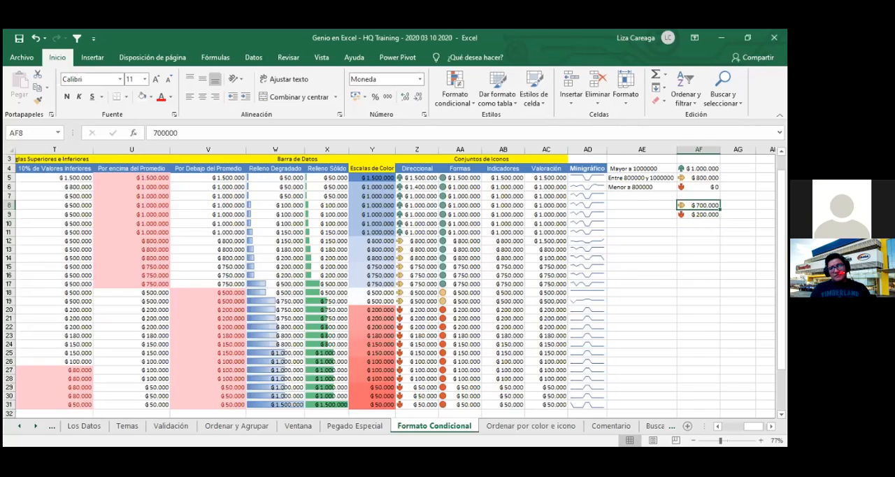
{"action": "key", "text": "Up"}
{"action": "type", "text": "10"}
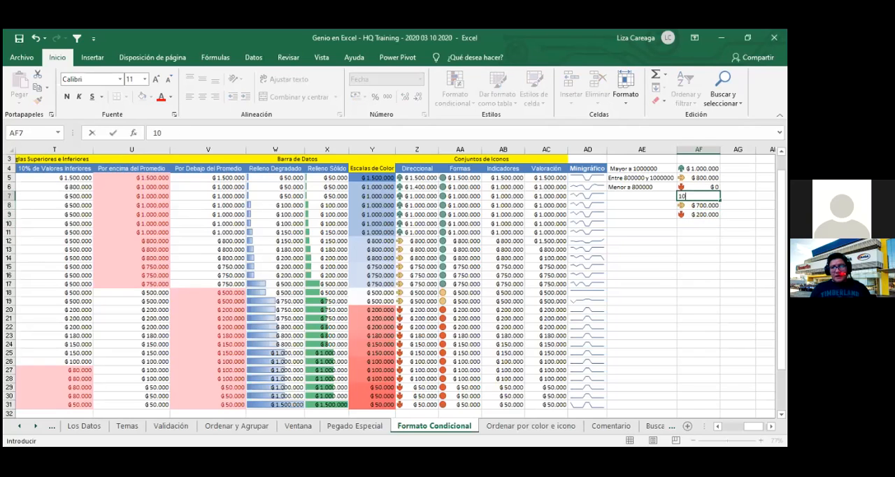
{"action": "type", "text": "0000"}
{"action": "key", "text": "Return"}
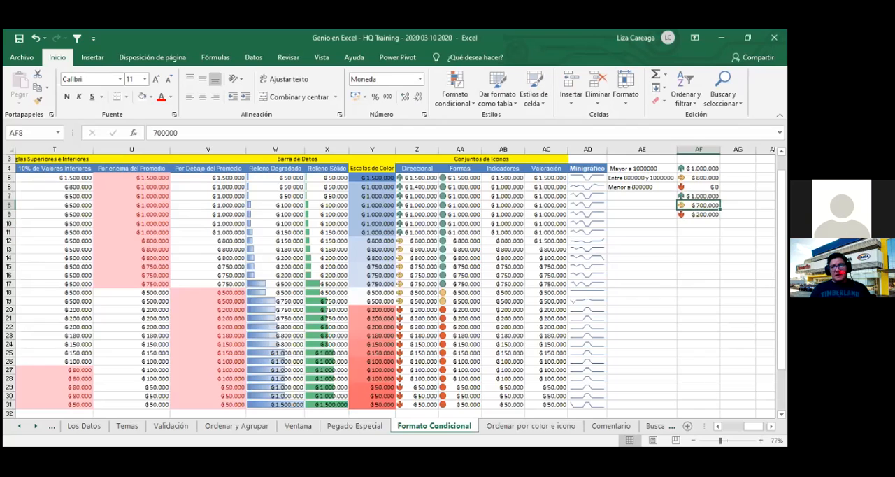
- Move the sample amounts from AF7:AF9 to AF11:AF13
{"action": "left_click_drag", "start_coordinate": [699, 196], "coordinate": [699, 215]}
{"action": "key", "text": "ctrl+x"}
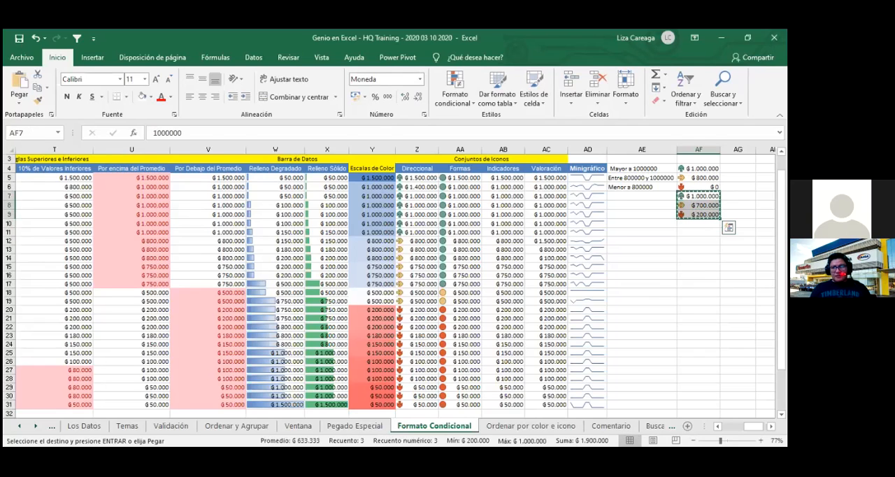
{"action": "left_click", "coordinate": [699, 233]}
{"action": "key", "text": "ctrl+v"}
{"action": "left_click", "coordinate": [699, 276]}
{"action": "left_click", "coordinate": [698, 223]}
{"action": "left_click", "coordinate": [698, 242]}
{"action": "left_click", "coordinate": [699, 223]}
{"action": "left_click", "coordinate": [699, 232]}
- Replace the amounts in AF11, AF12 and AF13 with 700000, 200000 and 0
{"action": "type", "text": "700000"}
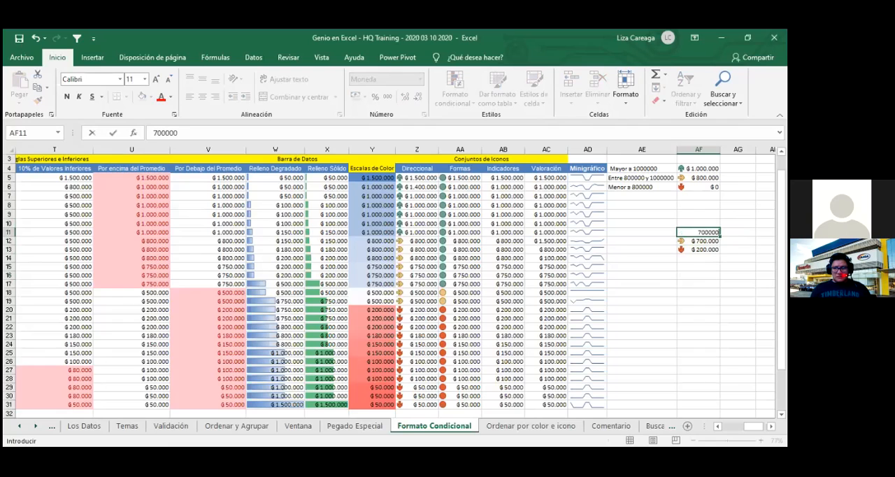
{"action": "key", "text": "Return"}
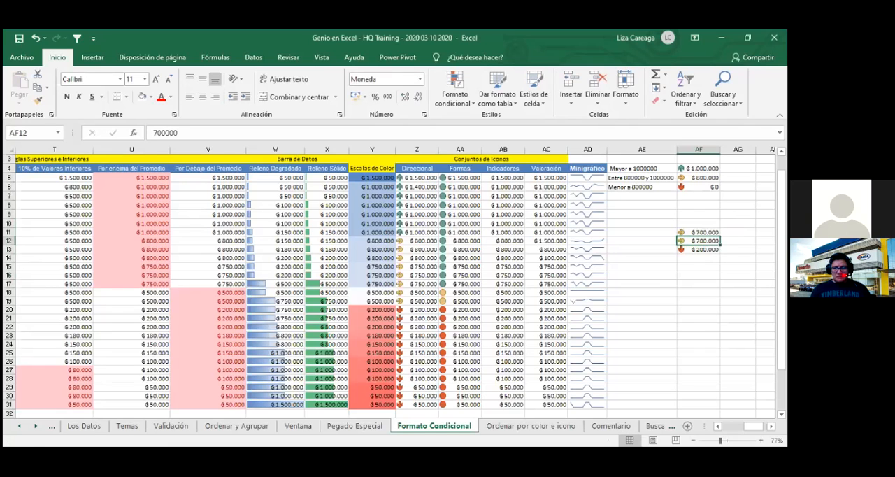
{"action": "type", "text": "200000"}
{"action": "key", "text": "Return"}
{"action": "type", "text": "0"}
{"action": "key", "text": "Return"}
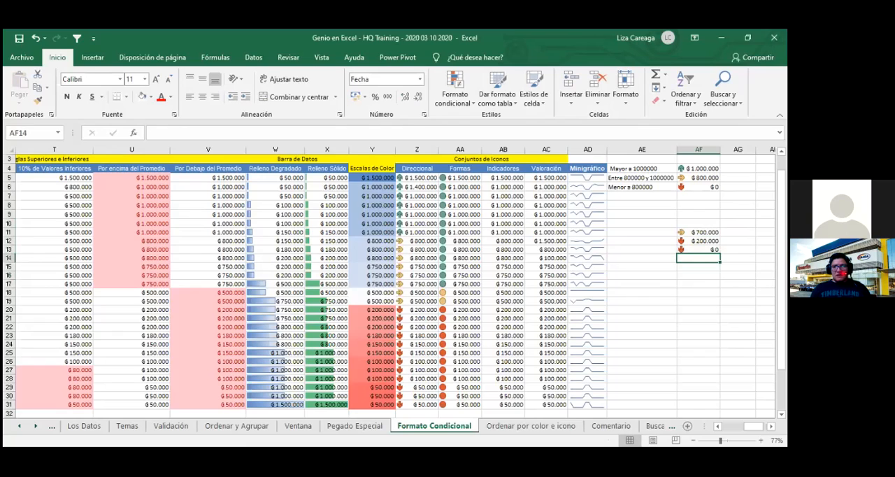
{"action": "left_click", "coordinate": [699, 284]}
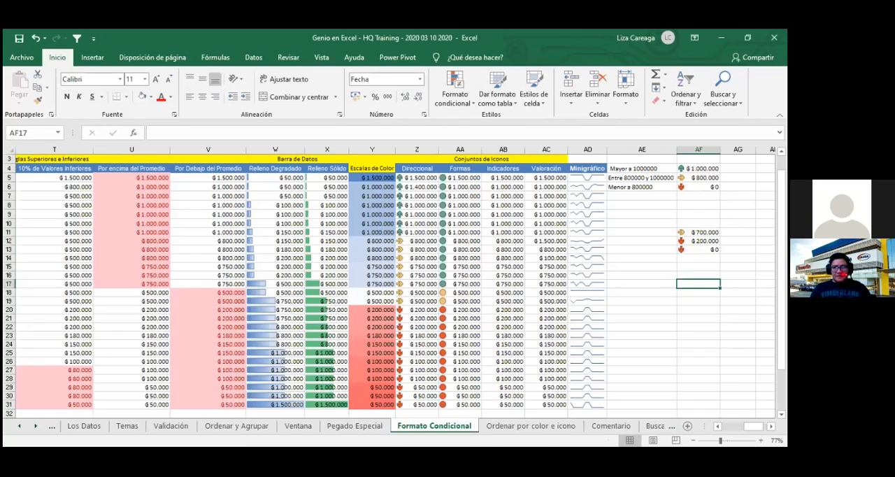
- Copy the circle icon formatting from AA11 in the Formas column onto the amounts in AF11:AF13
{"action": "left_click_drag", "start_coordinate": [699, 232], "coordinate": [699, 249]}
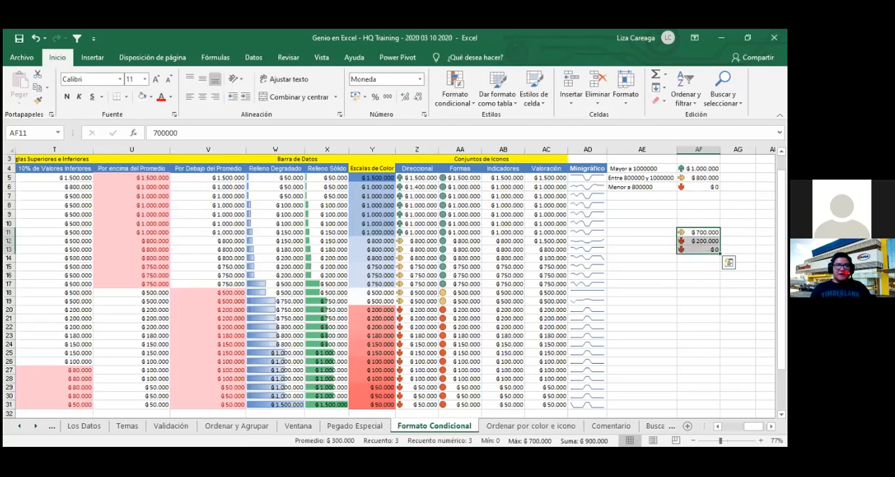
{"action": "left_click", "coordinate": [699, 266]}
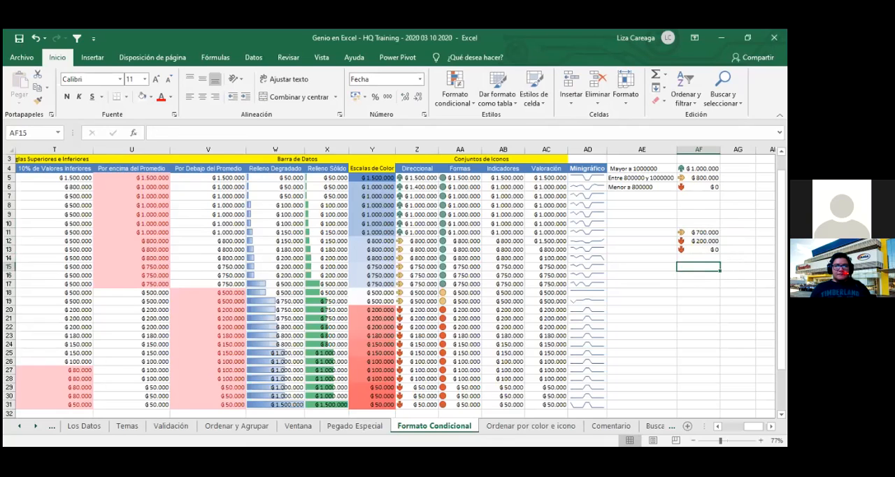
{"action": "left_click", "coordinate": [458, 233]}
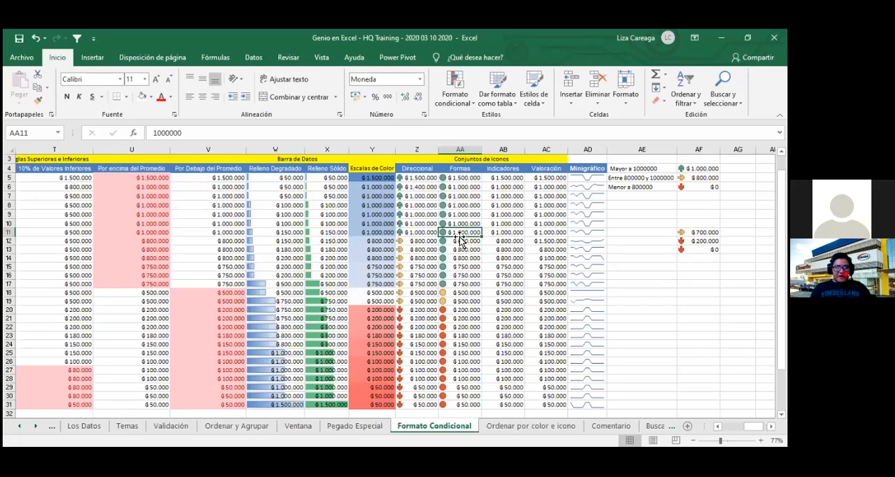
{"action": "left_click", "coordinate": [38, 100]}
{"action": "mouse_move", "coordinate": [698, 231]}
{"action": "left_mouse_down"}
{"action": "mouse_move", "coordinate": [699, 258]}
{"action": "mouse_move", "coordinate": [699, 249]}
{"action": "left_mouse_up"}
{"action": "left_click", "coordinate": [699, 292]}
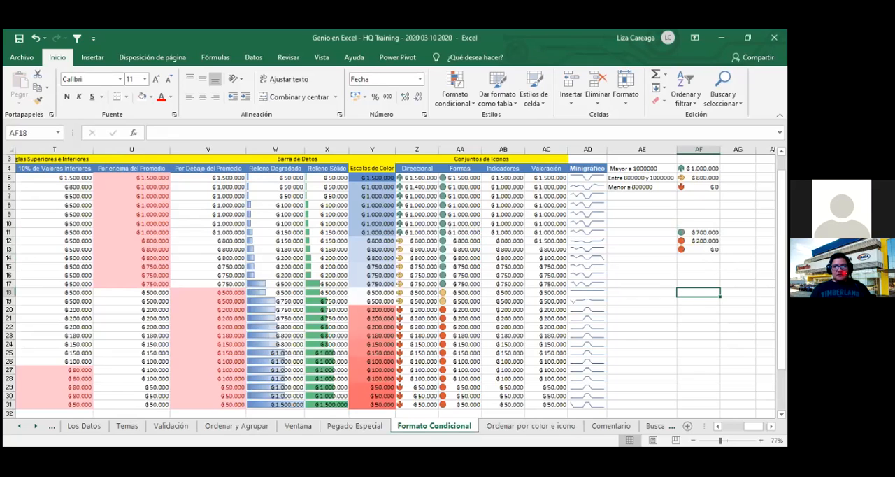
- Change the amount in AF13 to 10000 and the amount in AF12 to 300000
{"action": "left_click", "coordinate": [699, 249]}
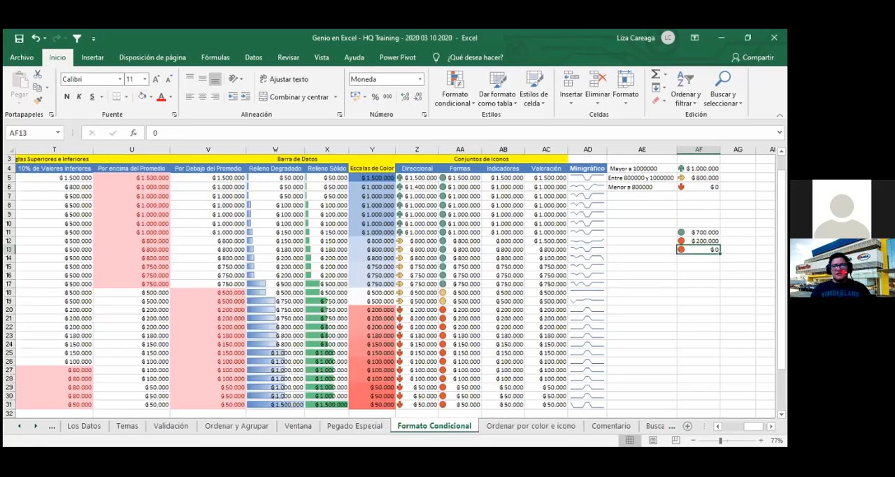
{"action": "type", "text": "10000"}
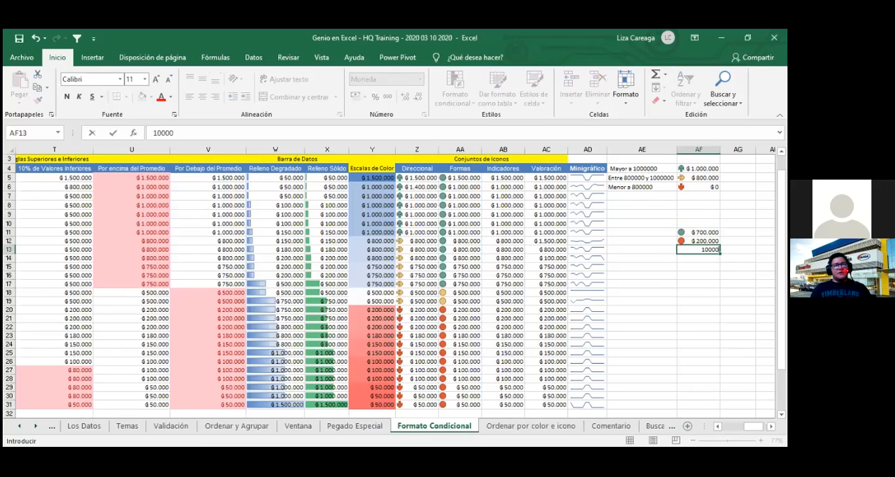
{"action": "key", "text": "Return"}
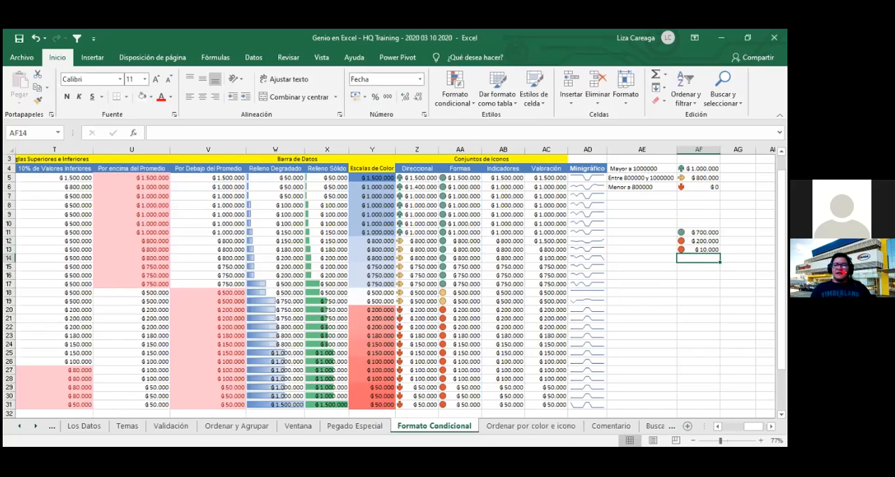
{"action": "key", "text": "Up"}
{"action": "key", "text": "Up"}
{"action": "type", "text": "300.000"}
{"action": "key", "text": "Return"}
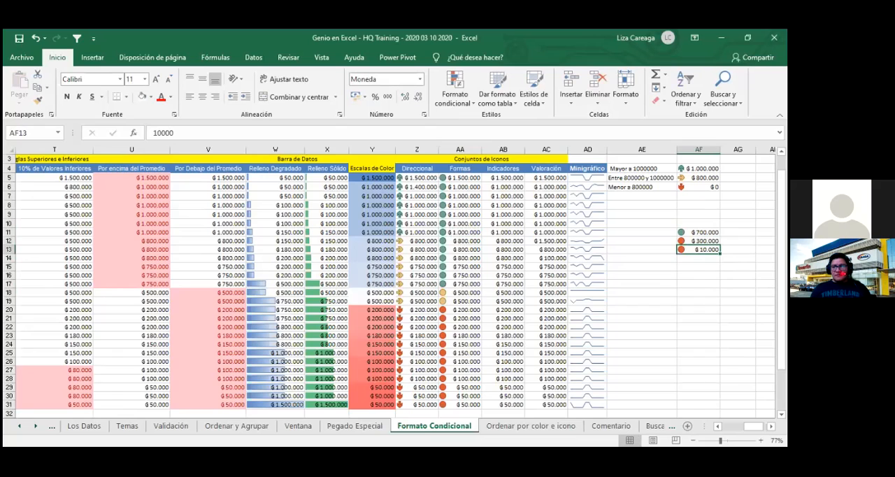
- Set the amount in AF12 to 400000 and the amount in AF13 to 0
{"action": "key", "text": "Up"}
{"action": "type", "text": "400."}
{"action": "type", "text": "000"}
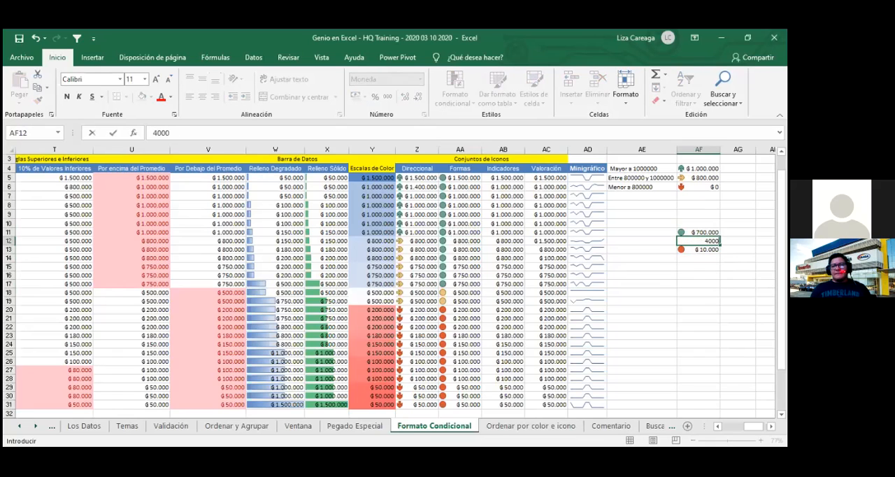
{"action": "key", "text": "Return"}
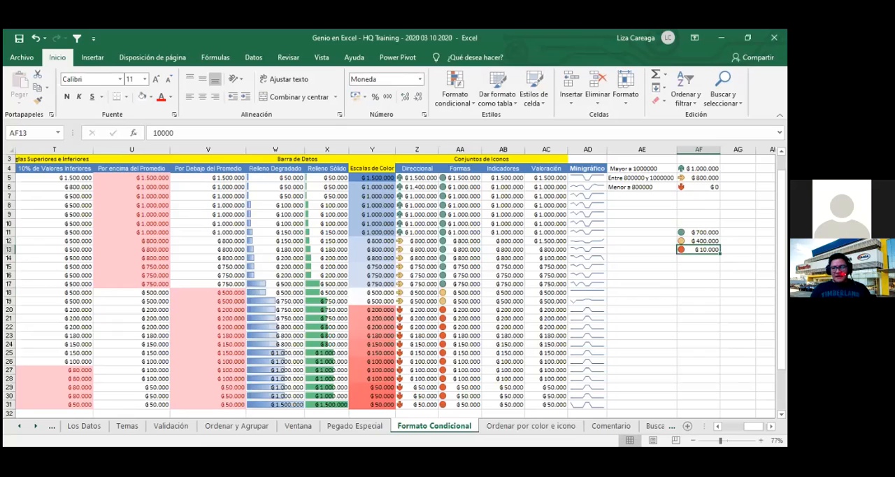
{"action": "type", "text": "0"}
{"action": "key", "text": "Return"}
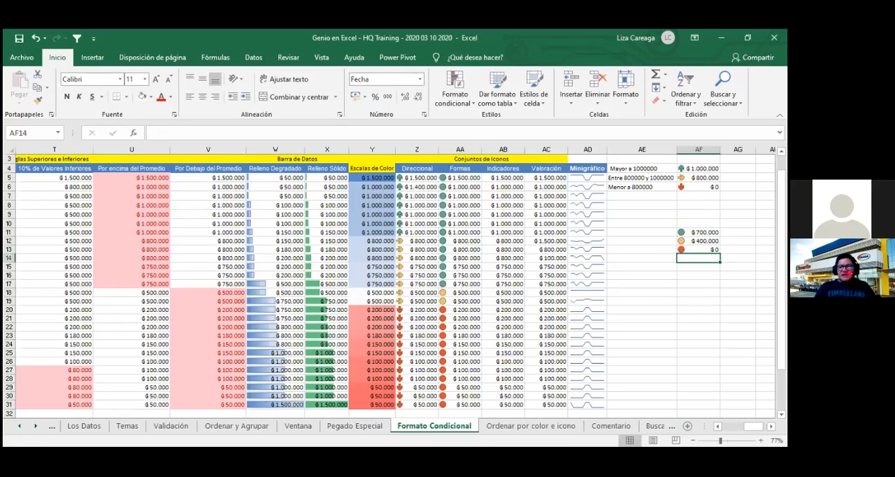
{"action": "left_click", "coordinate": [652, 294]}
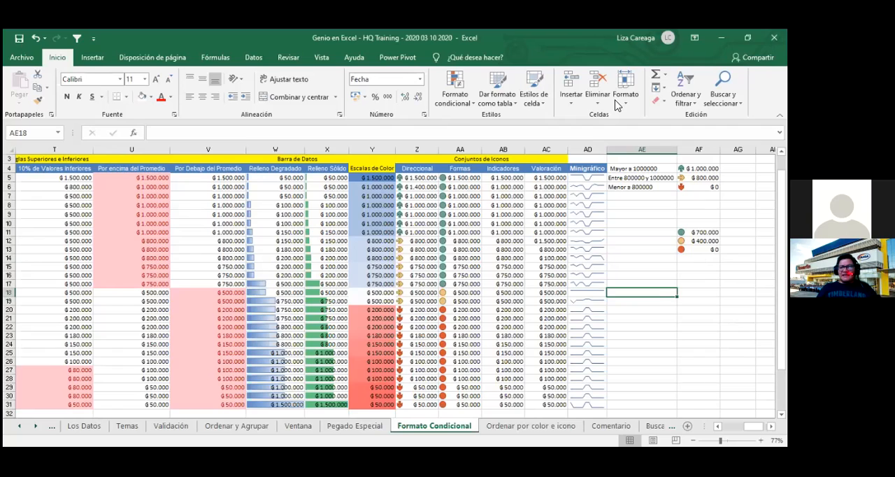
- Enter the criterion text Mayor o igual a 700000 in AE11, beside the green circle amount
{"action": "left_click", "coordinate": [700, 232]}
{"action": "left_click", "coordinate": [700, 241]}
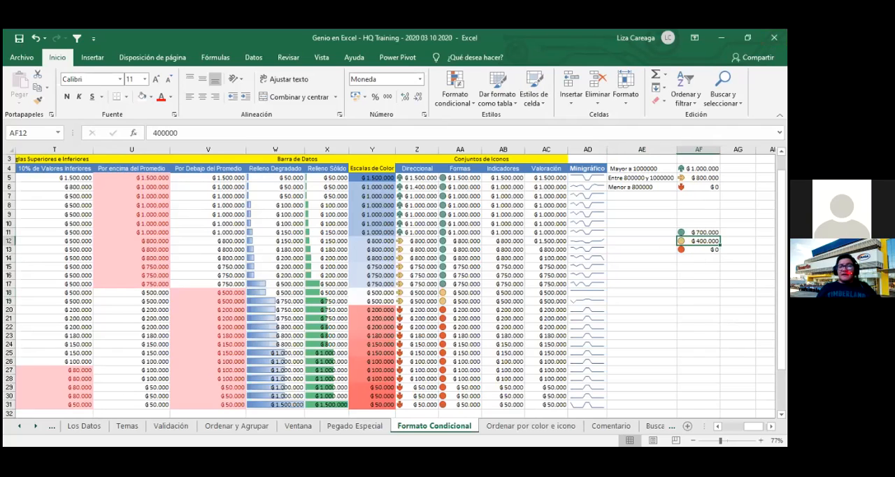
{"action": "left_click", "coordinate": [643, 232]}
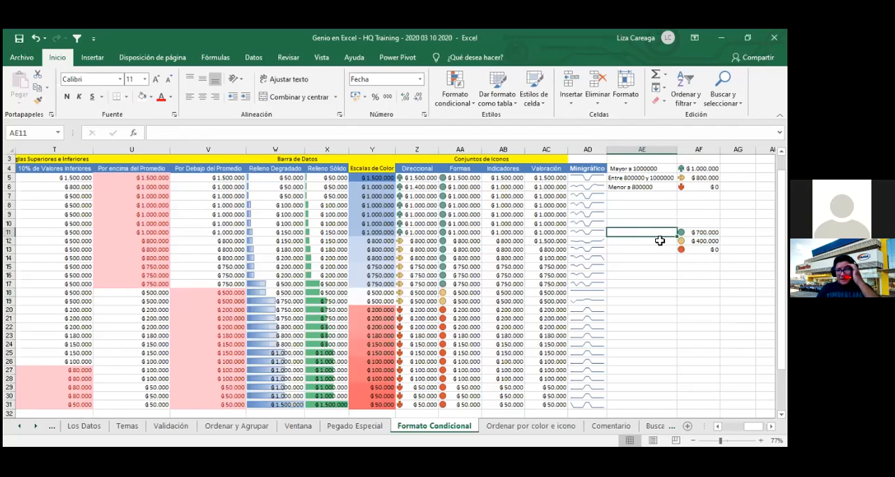
{"action": "type", "text": "Mayor o igual a 700000"}
{"action": "key", "text": "Return"}
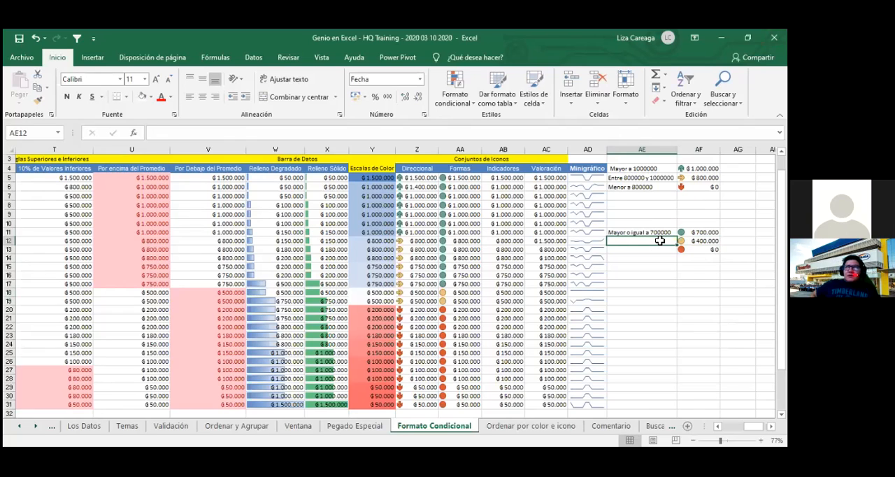
- Enter the criterion text Entre 400000 y 699999 in AE12 for the yellow circle and Menor a 400000 in AE13 for the red circle
{"action": "type", "text": "Entre 400000"}
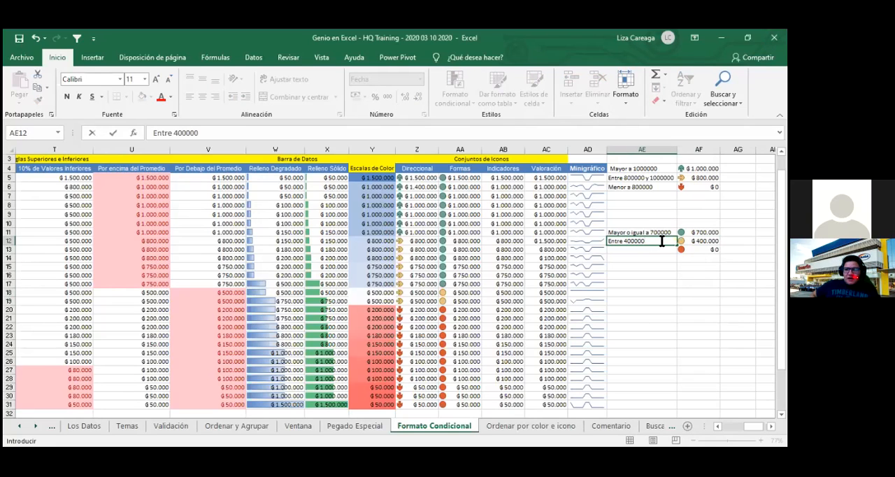
{"action": "type", "text": "y 699999"}
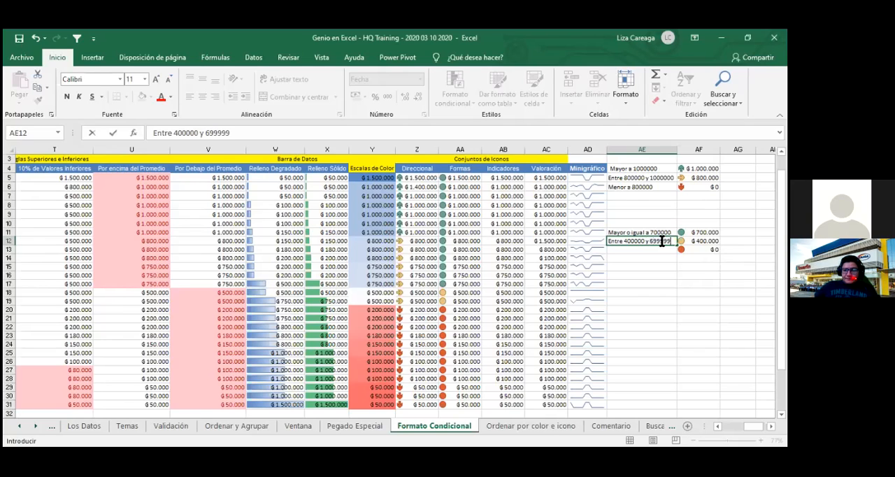
{"action": "key", "text": "Return"}
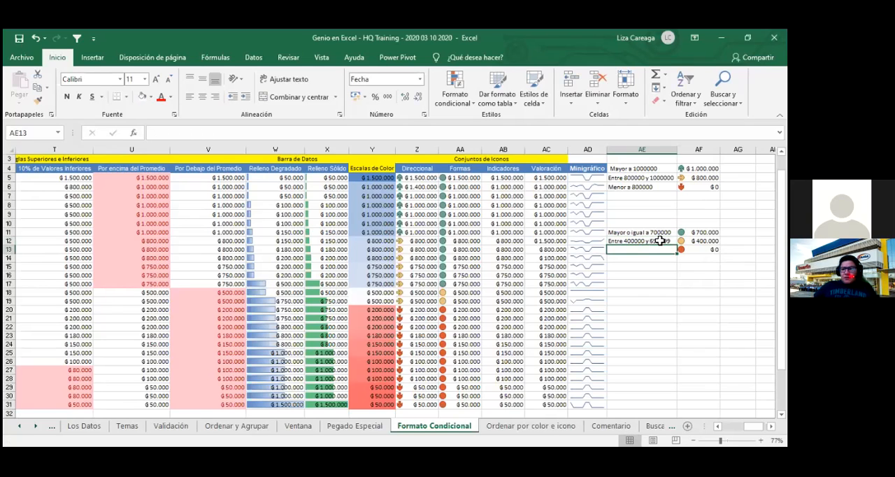
{"action": "type", "text": "Menor a 400000"}
{"action": "key", "text": "Return"}
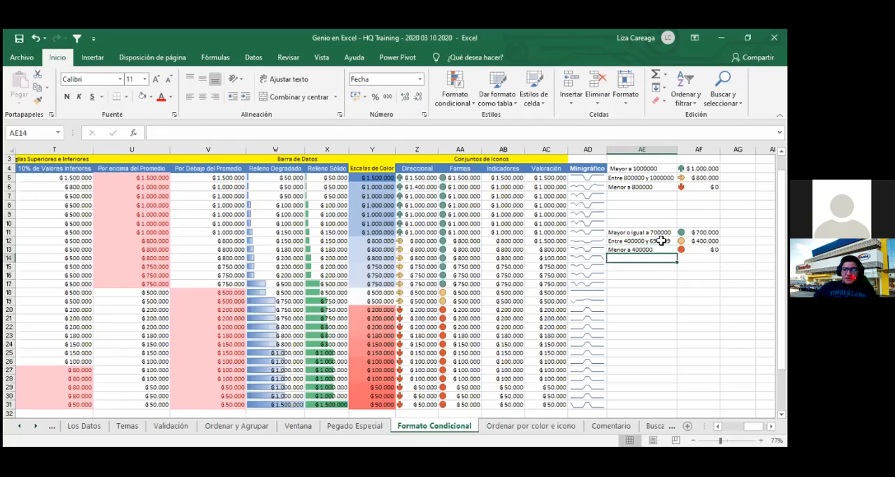
- Select the green arrow amount in AF4 and save the workbook with the documented icon criteria
{"action": "left_click", "coordinate": [642, 318]}
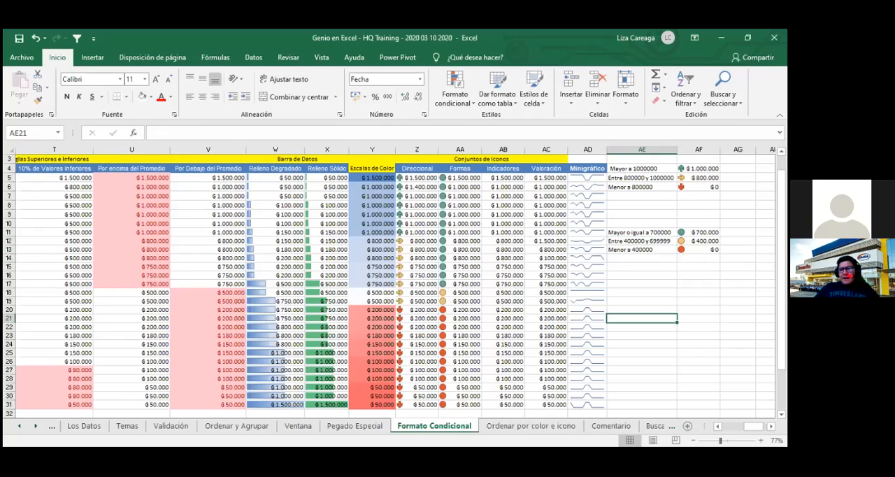
{"action": "left_click", "coordinate": [699, 169]}
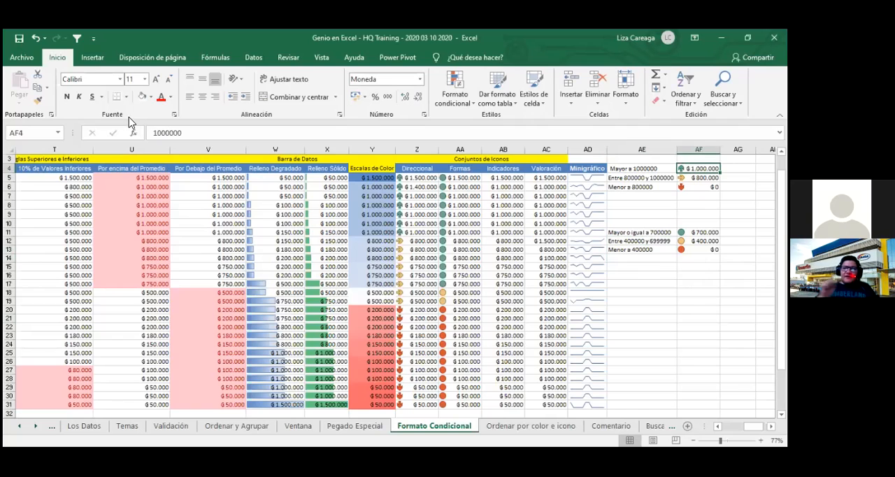
{"action": "left_click", "coordinate": [19, 38]}
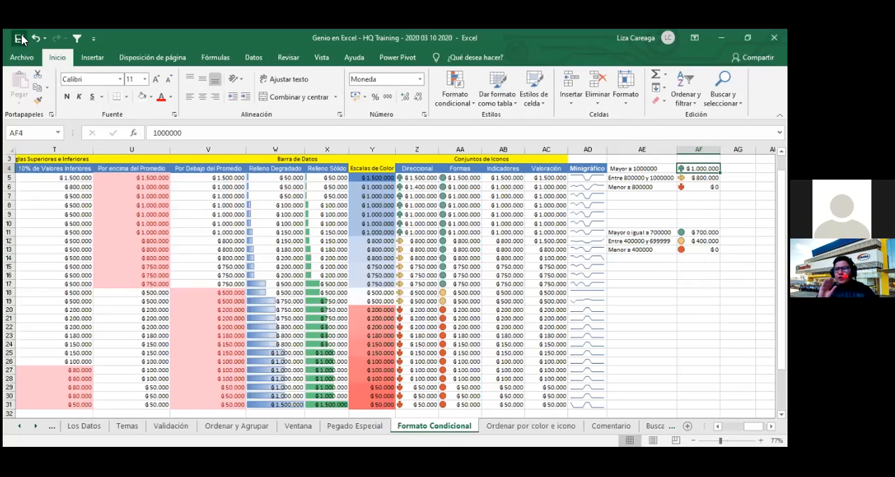
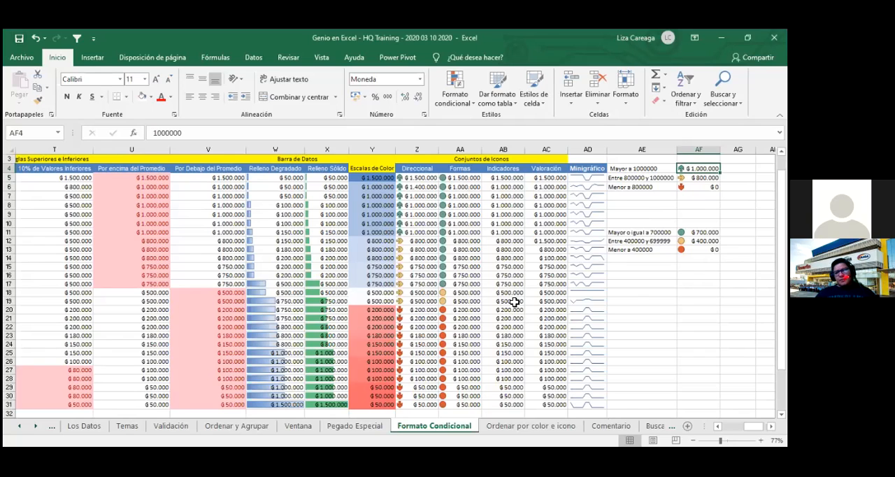
- Open the circle icon set rule applied to the Formas amounts AA5:AA31 for editing
{"action": "left_click_drag", "start_coordinate": [504, 178], "coordinate": [510, 405]}
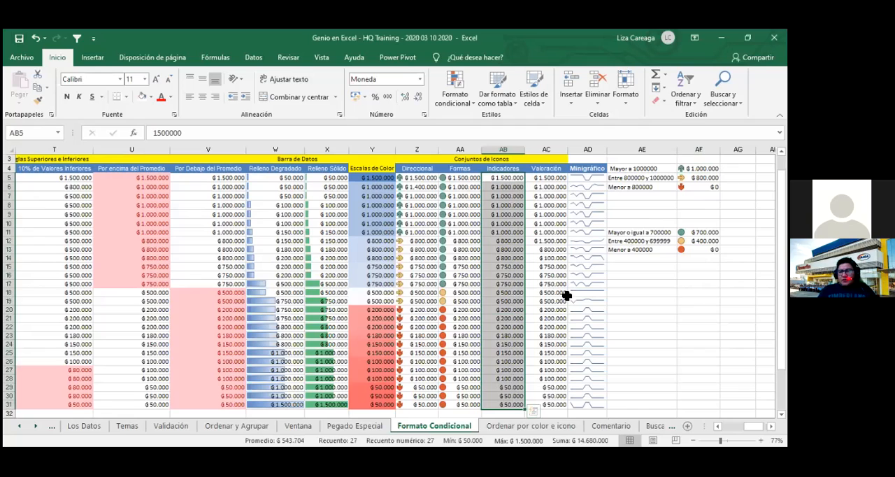
{"action": "left_click", "coordinate": [655, 312]}
{"action": "left_click", "coordinate": [466, 178]}
{"action": "left_click_drag", "start_coordinate": [470, 258], "coordinate": [463, 404]}
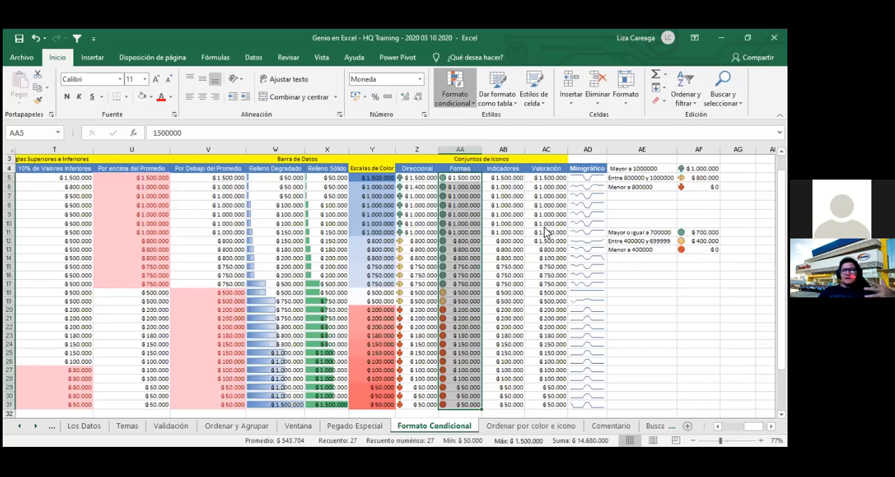
{"action": "left_click", "coordinate": [454, 90]}
{"action": "mouse_move", "coordinate": [492, 225]}
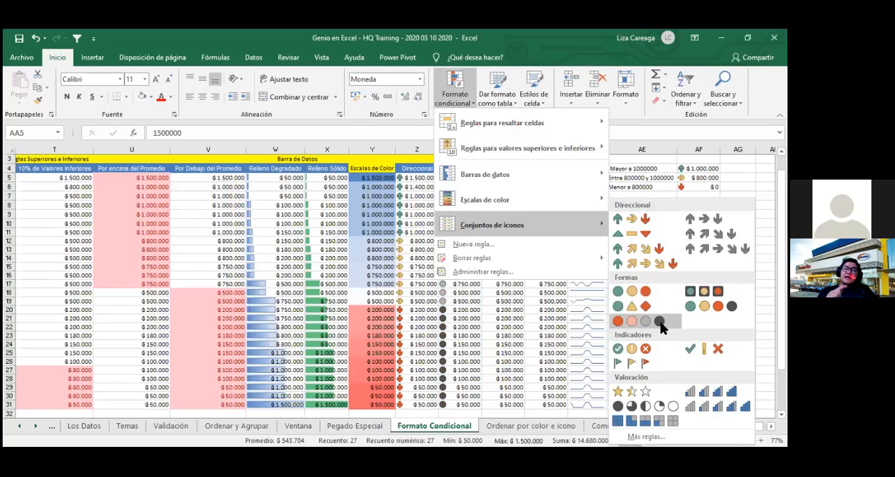
{"action": "left_click", "coordinate": [511, 273]}
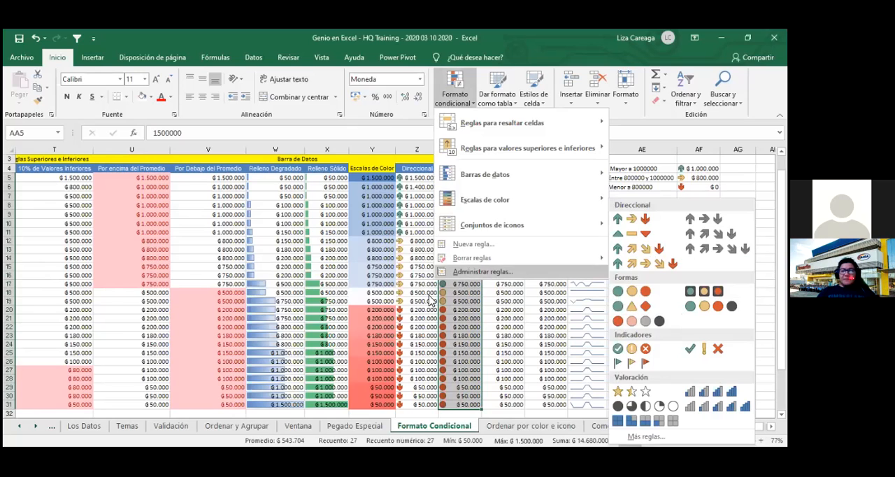
{"action": "double_click", "coordinate": [306, 305]}
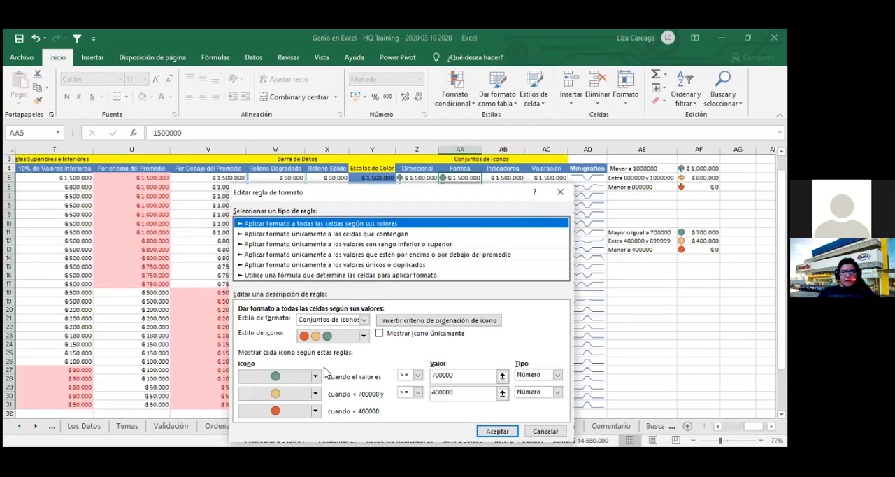
- Reverse the icon order of the Formas rule so red marks amounts from 700000 and green those below 400000, and apply it
{"action": "left_click", "coordinate": [316, 378]}
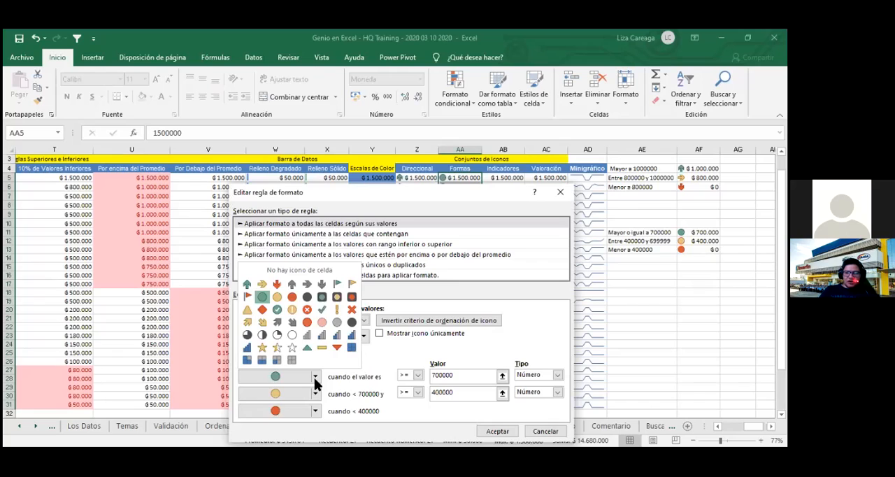
{"action": "left_click", "coordinate": [437, 348]}
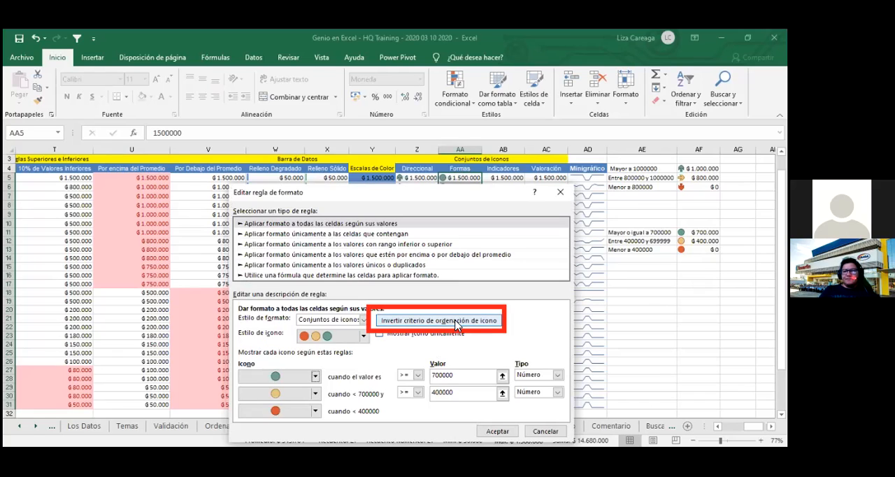
{"action": "left_click", "coordinate": [456, 322]}
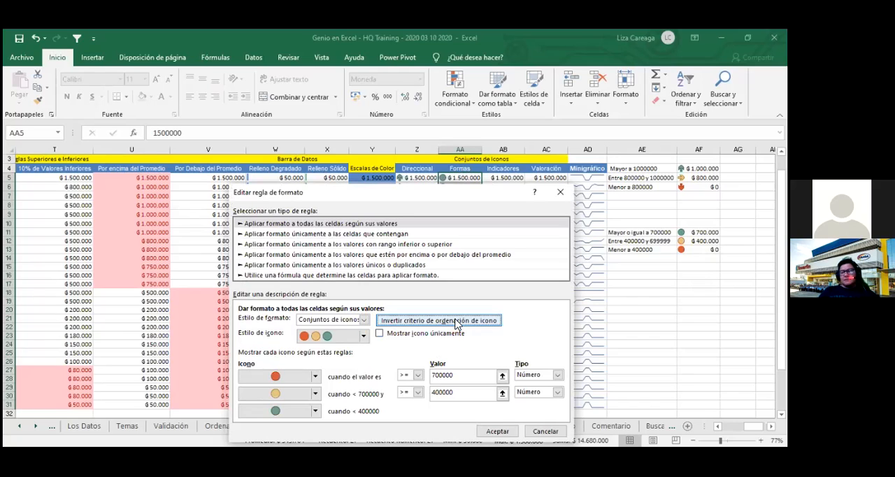
{"action": "left_click", "coordinate": [456, 321]}
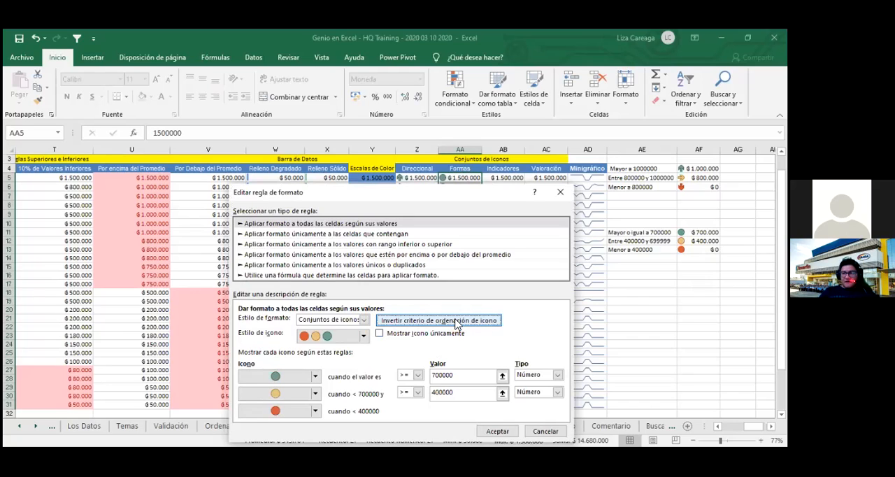
{"action": "left_click", "coordinate": [456, 321]}
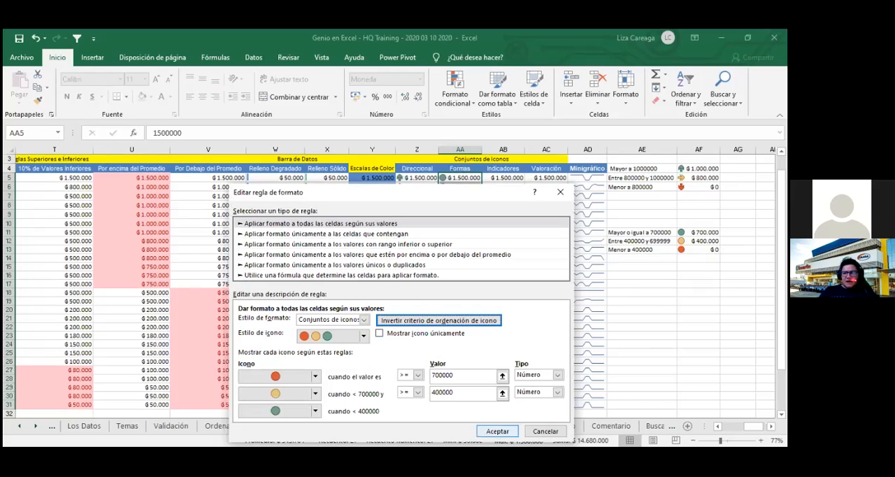
{"action": "left_click", "coordinate": [498, 431]}
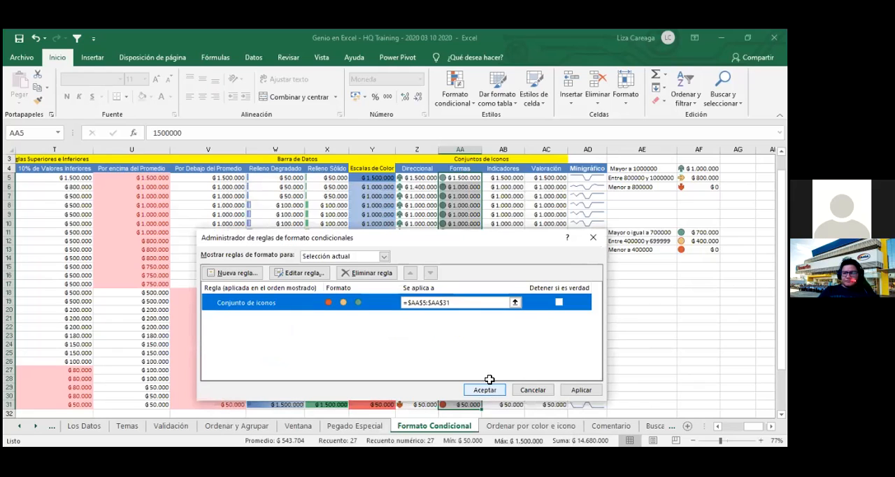
{"action": "key", "text": "Return"}
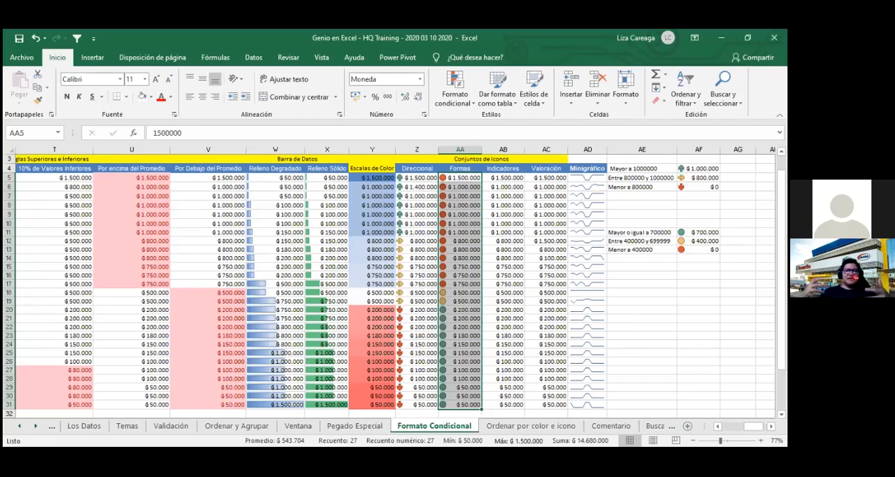
- Copy the reversed circle formatting from AA5 to the legend amounts AF11:AF13
{"action": "left_click", "coordinate": [698, 250]}
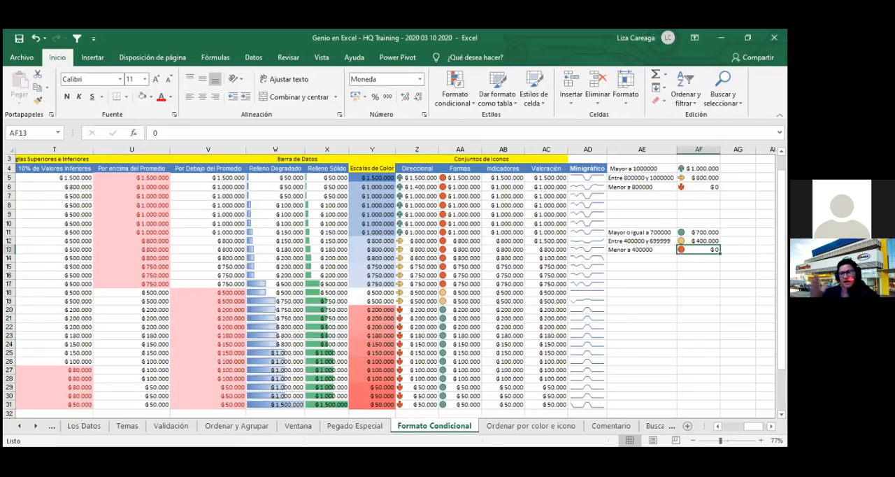
{"action": "left_click", "coordinate": [462, 178]}
{"action": "left_click", "coordinate": [38, 100]}
{"action": "left_click_drag", "start_coordinate": [699, 232], "coordinate": [698, 250]}
{"action": "left_click", "coordinate": [698, 318]}
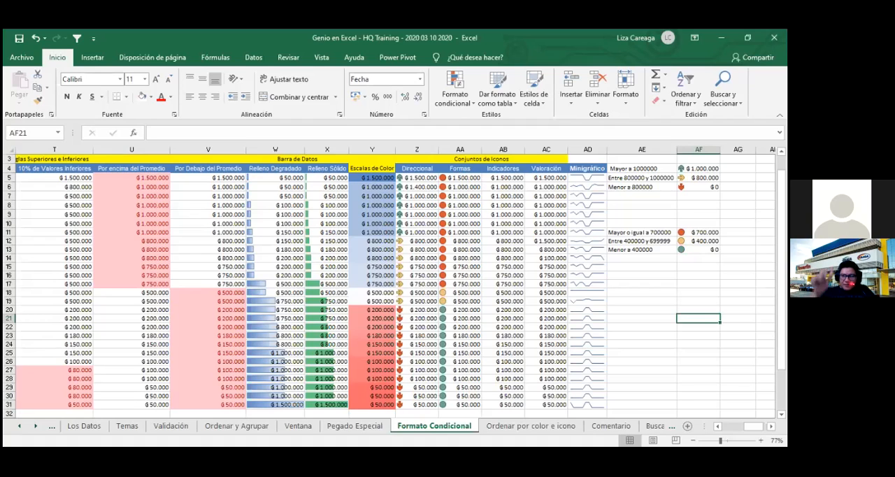
- Apply the 3 símbolos (sin círculo) icon set to the Indicadores amounts AB5:AB31
{"action": "left_click_drag", "start_coordinate": [507, 178], "coordinate": [491, 405]}
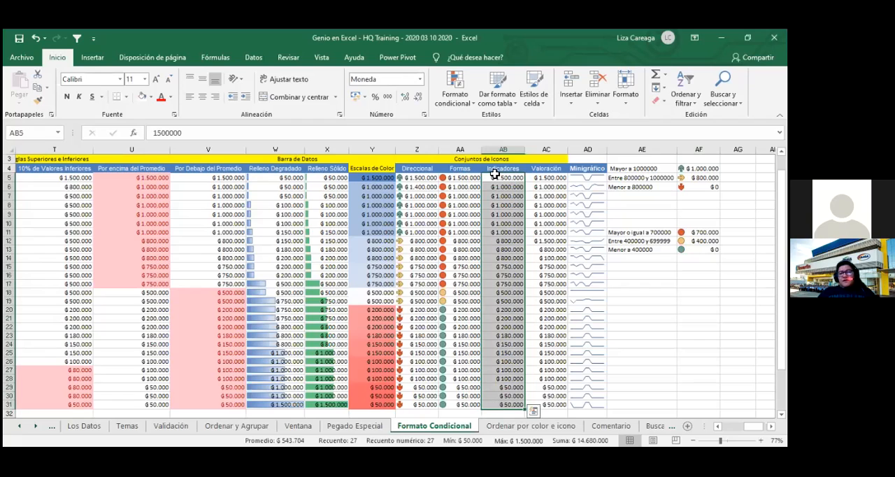
{"action": "left_click", "coordinate": [461, 105]}
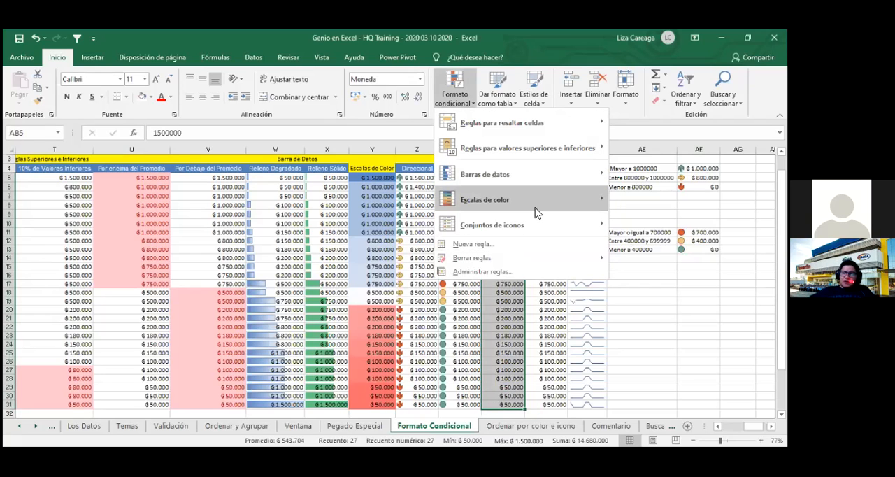
{"action": "mouse_move", "coordinate": [539, 224]}
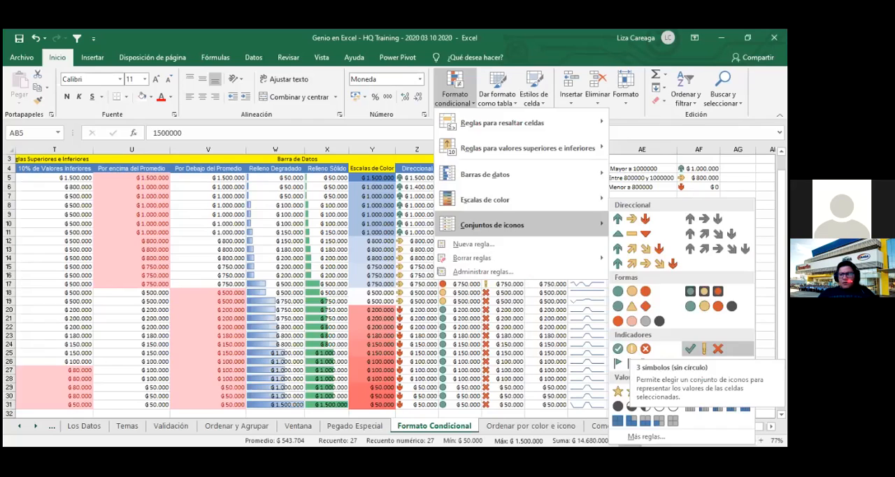
{"action": "left_click", "coordinate": [703, 348]}
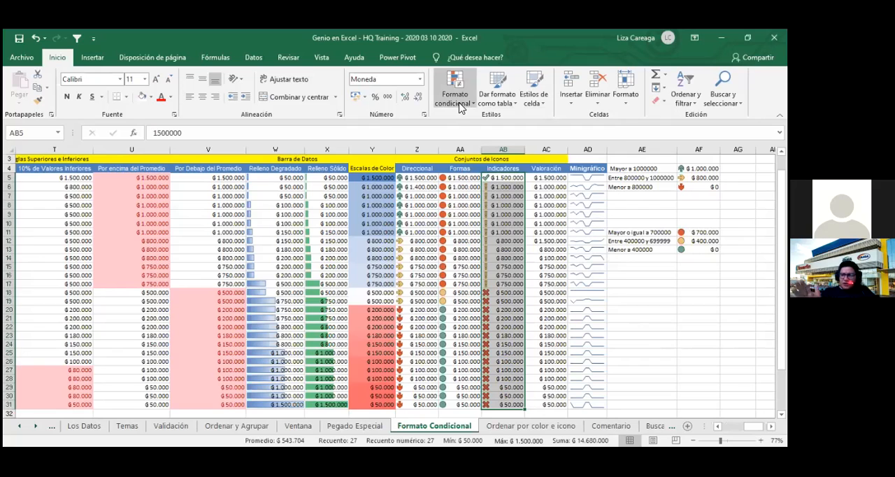
- Edit the Indicadores icon rule to reverse its icon order and use the three-flag icon style
{"action": "left_click", "coordinate": [559, 272]}
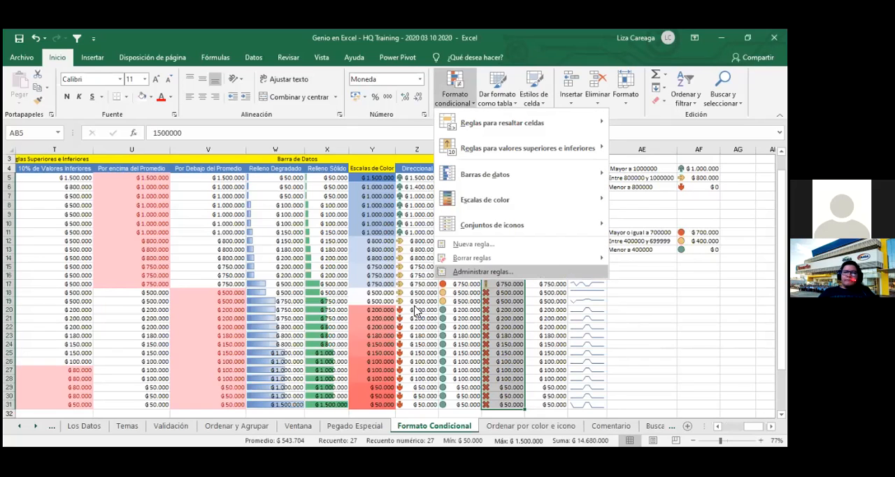
{"action": "double_click", "coordinate": [282, 307]}
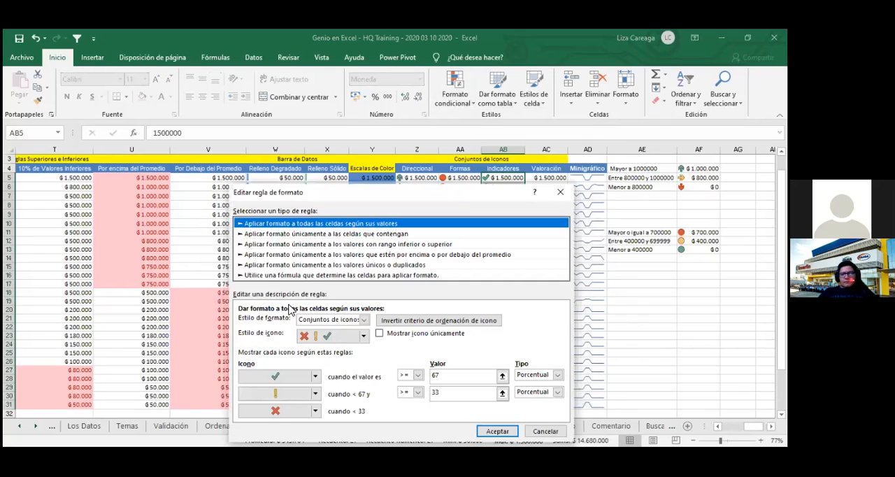
{"action": "left_click", "coordinate": [448, 322]}
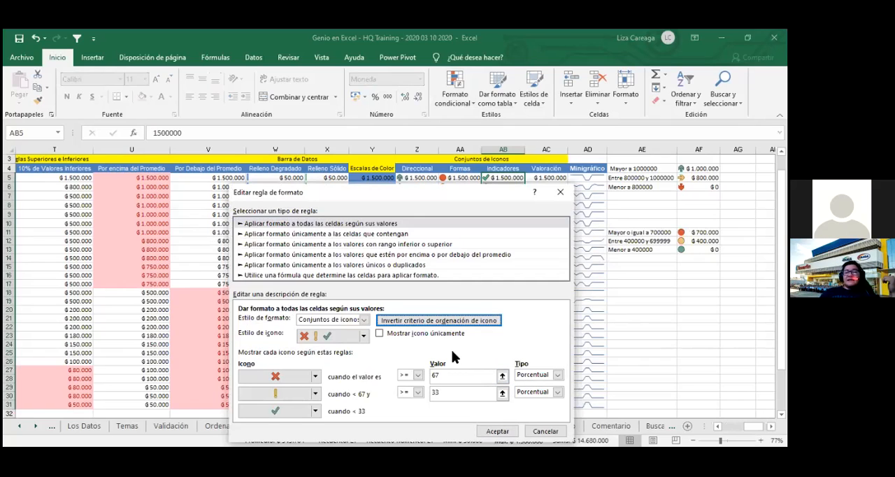
{"action": "left_click", "coordinate": [363, 338]}
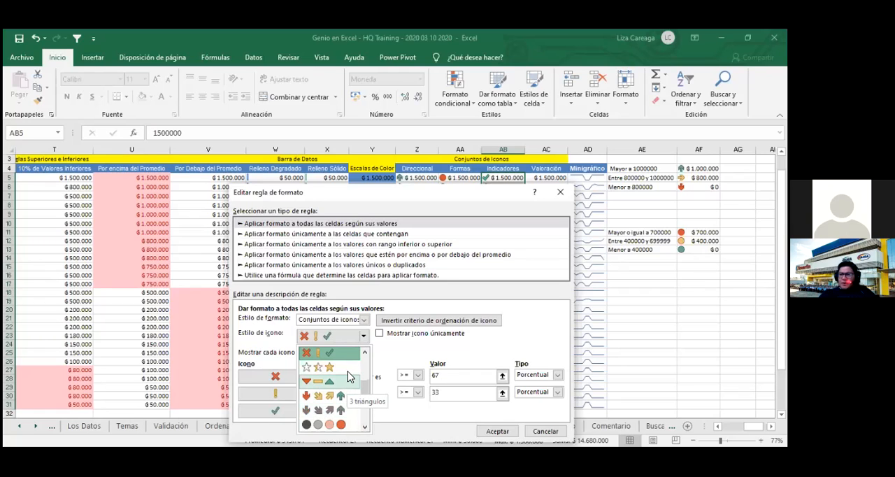
{"action": "scroll", "coordinate": [349, 378], "scroll_direction": "down", "scroll_amount": 4}
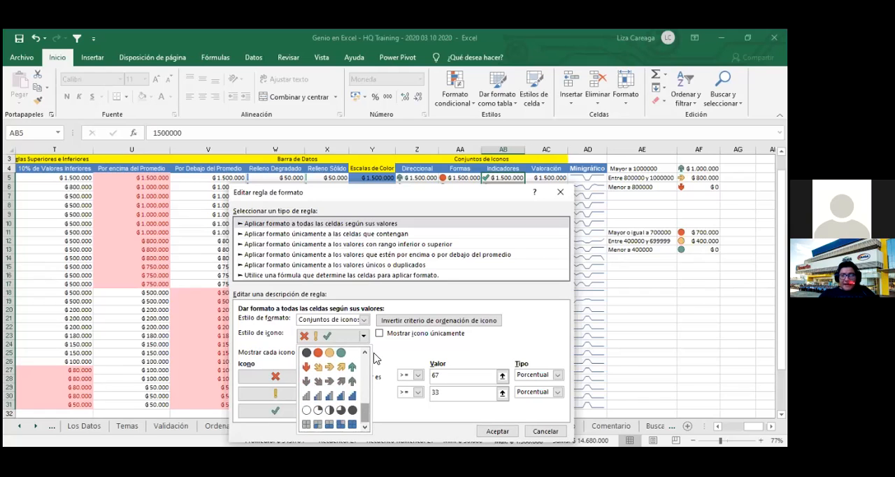
{"action": "scroll", "coordinate": [371, 354], "scroll_direction": "up", "scroll_amount": 5}
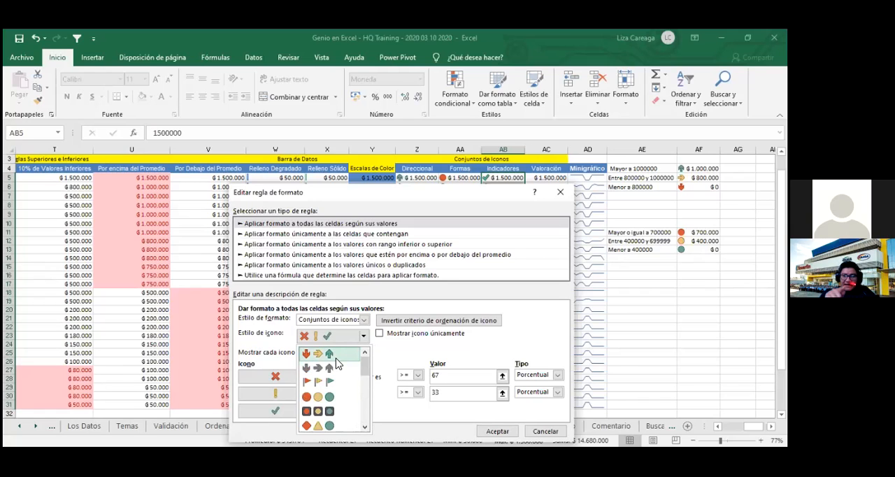
{"action": "left_click", "coordinate": [332, 381]}
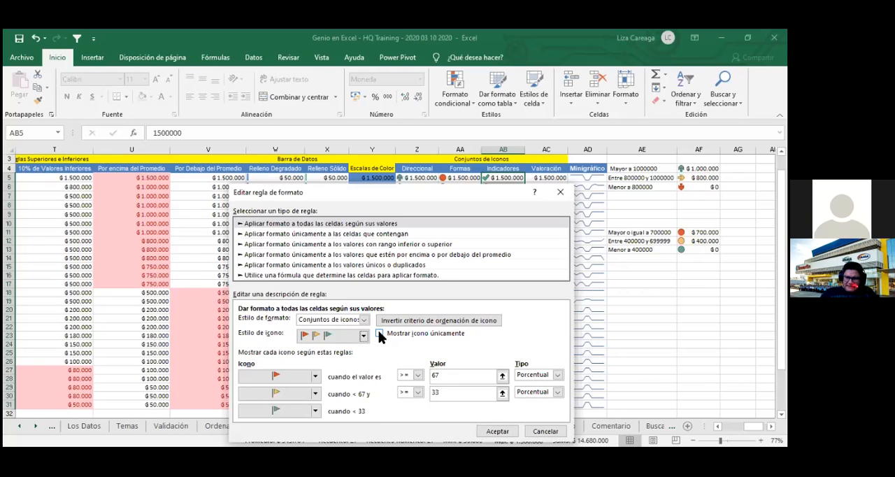
- Set the value type of the red and yellow flag thresholds to Número
{"action": "left_click", "coordinate": [559, 375]}
{"action": "left_click", "coordinate": [545, 384]}
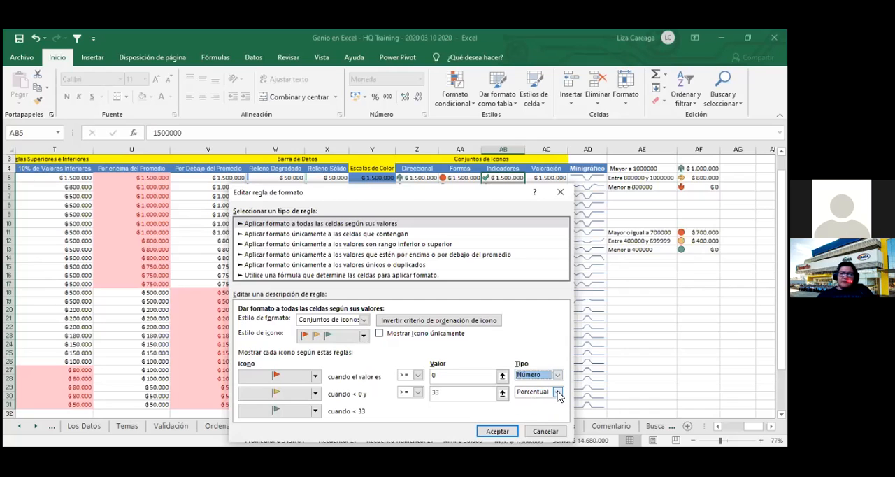
{"action": "left_click", "coordinate": [558, 394]}
{"action": "left_click", "coordinate": [535, 402]}
- Set the red flag threshold to 1000000 and the yellow flag threshold to 800000, and apply the rule
{"action": "left_click", "coordinate": [473, 377]}
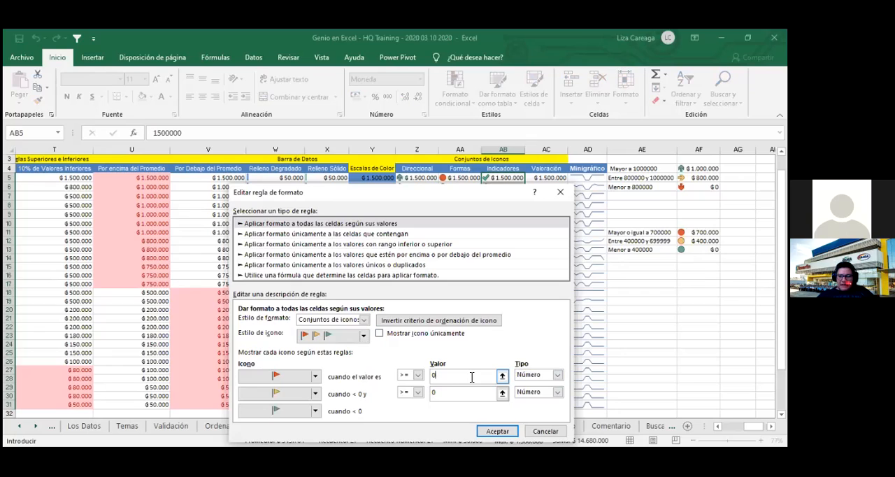
{"action": "type", "text": "1"}
{"action": "key", "text": "BackSpace"}
{"action": "type", "text": "10000000"}
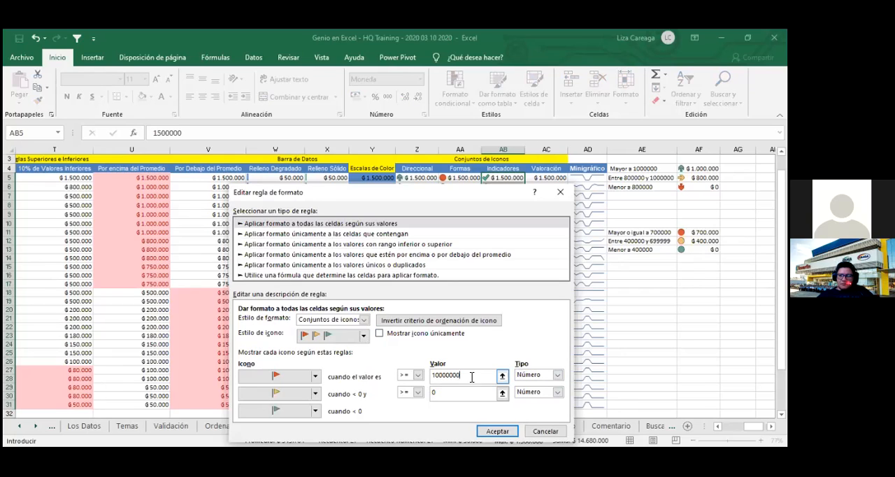
{"action": "key", "text": "BackSpace"}
{"action": "left_click", "coordinate": [487, 396]}
{"action": "key", "text": "BackSpace"}
{"action": "type", "text": "800000"}
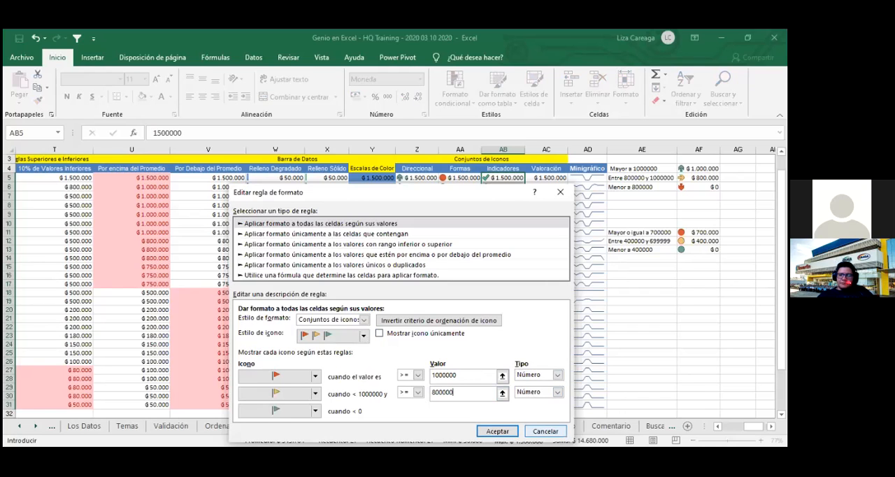
{"action": "key", "text": "Return"}
{"action": "left_click", "coordinate": [642, 371]}
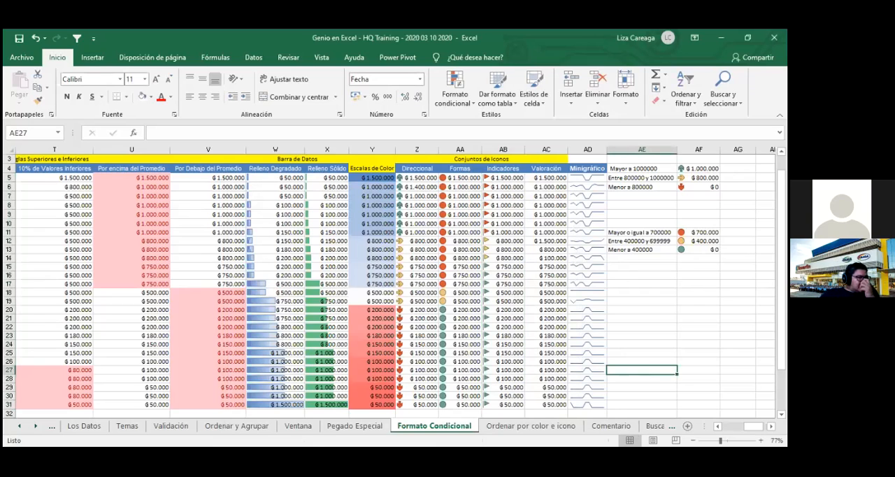
- Copy the circle legend amounts AF11:AF13 to AF16:AF18
{"action": "left_click_drag", "start_coordinate": [698, 232], "coordinate": [698, 250]}
{"action": "key", "text": "ctrl+c"}
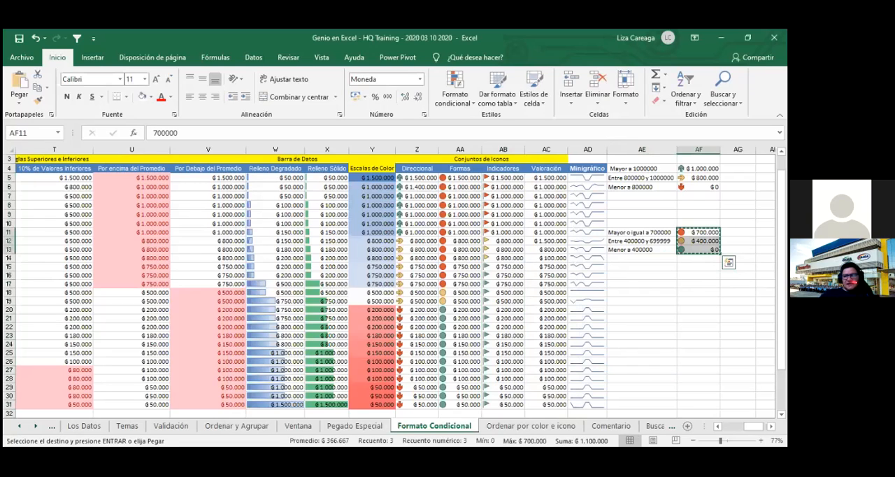
{"action": "left_click", "coordinate": [699, 275]}
{"action": "key", "text": "ctrl+v"}
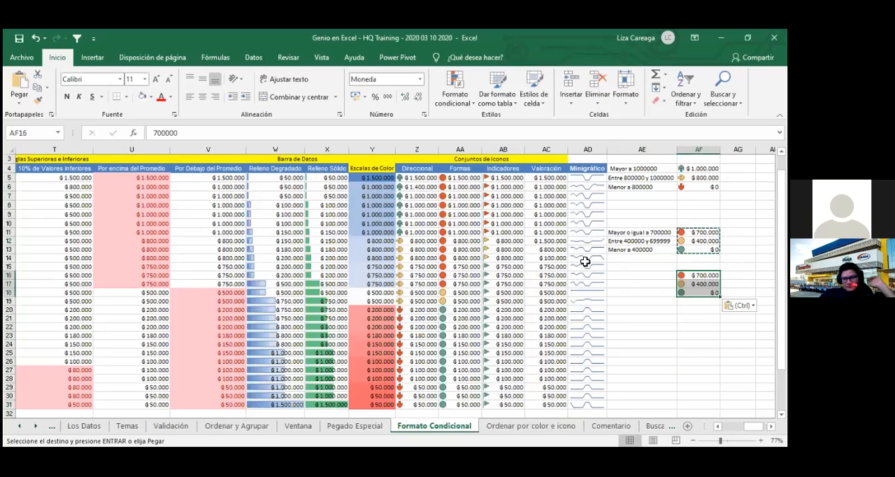
- Copy the flag icon formatting from AB5 to the amounts AF16:AF18 and select AF16
{"action": "left_click", "coordinate": [505, 178]}
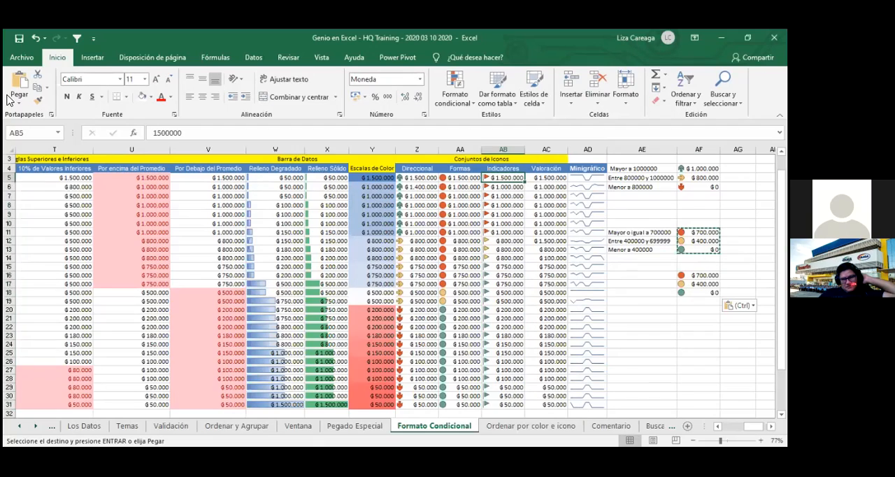
{"action": "left_click", "coordinate": [38, 100]}
{"action": "left_click_drag", "start_coordinate": [699, 276], "coordinate": [699, 293]}
{"action": "left_click", "coordinate": [670, 336]}
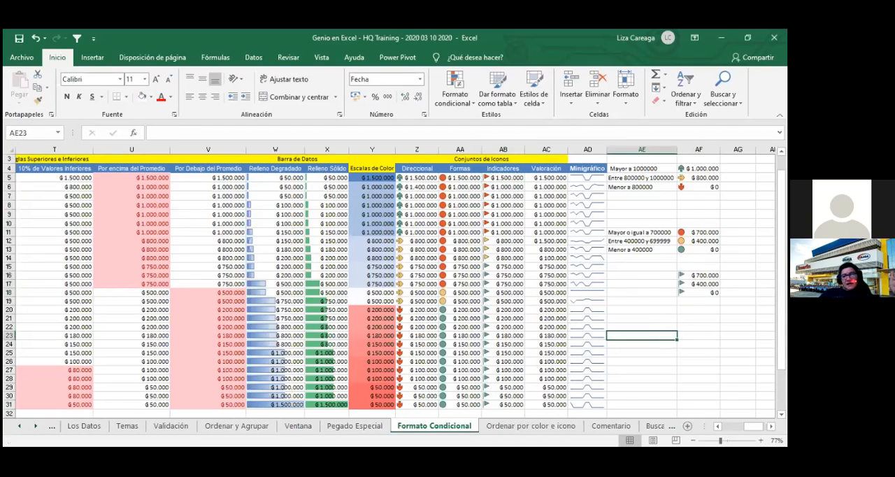
{"action": "left_click", "coordinate": [699, 276]}
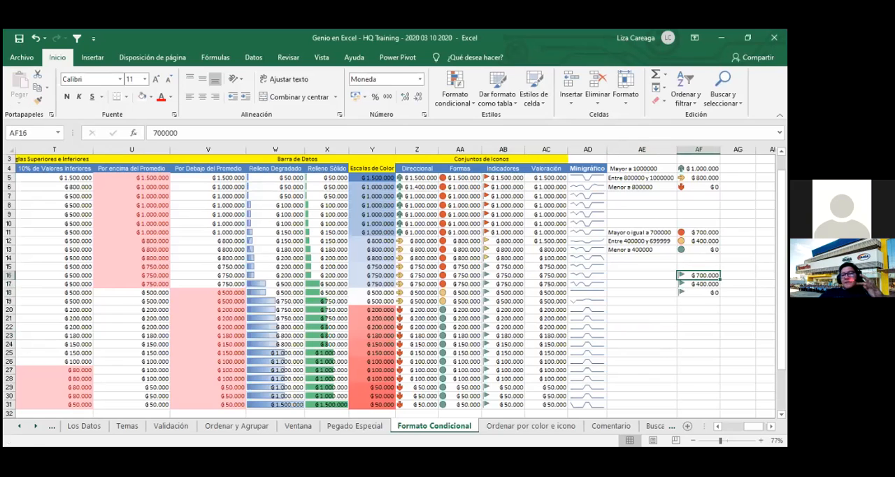
- Set AF16 to 1.000.000 and AF17 to 800.000 in the flag legend, and save the workbook
{"action": "type", "text": "1.000.000"}
{"action": "key", "text": "Return"}
{"action": "type", "text": "800.000"}
{"action": "key", "text": "Return"}
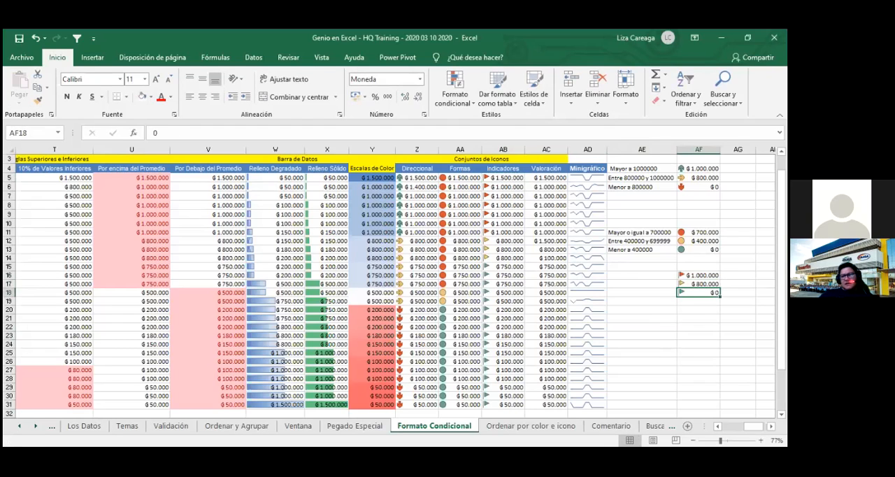
{"action": "left_click", "coordinate": [738, 352]}
{"action": "left_click", "coordinate": [18, 39]}
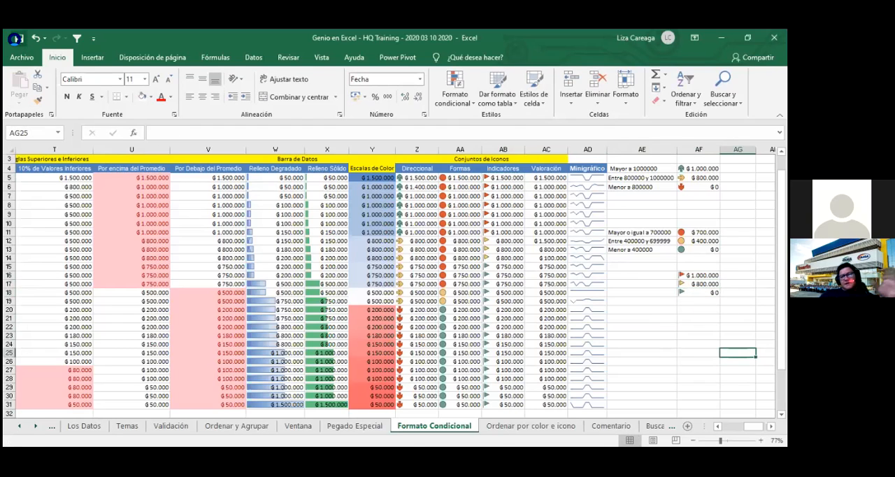
- Apply the three-star rating icon set to the Valoración amounts in AC5:AC31
{"action": "left_click", "coordinate": [633, 276]}
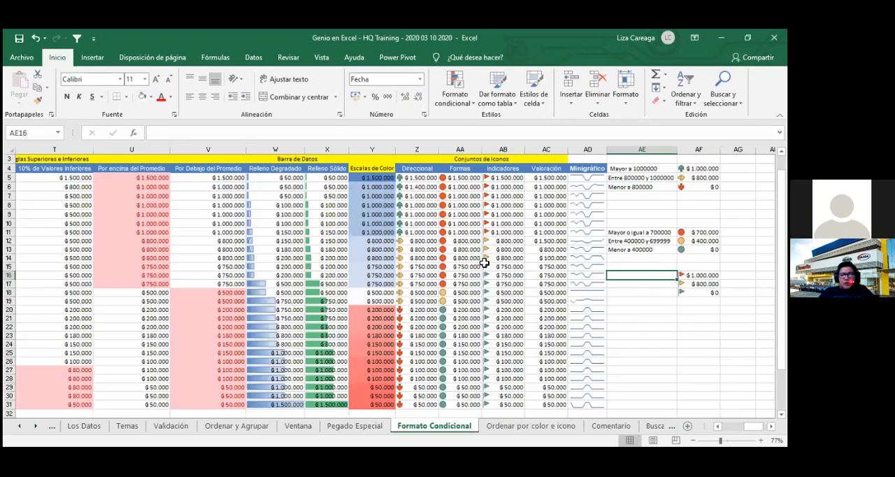
{"action": "left_click_drag", "start_coordinate": [549, 177], "coordinate": [550, 399]}
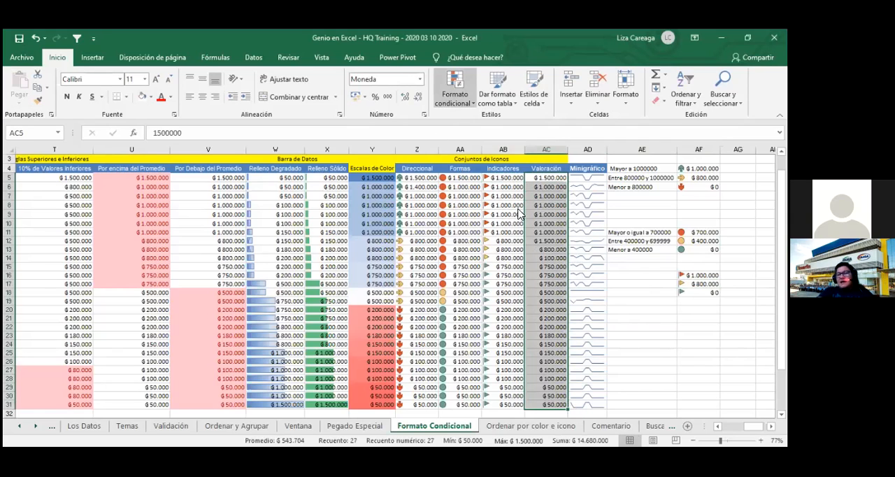
{"action": "left_click", "coordinate": [454, 91]}
{"action": "mouse_move", "coordinate": [492, 225]}
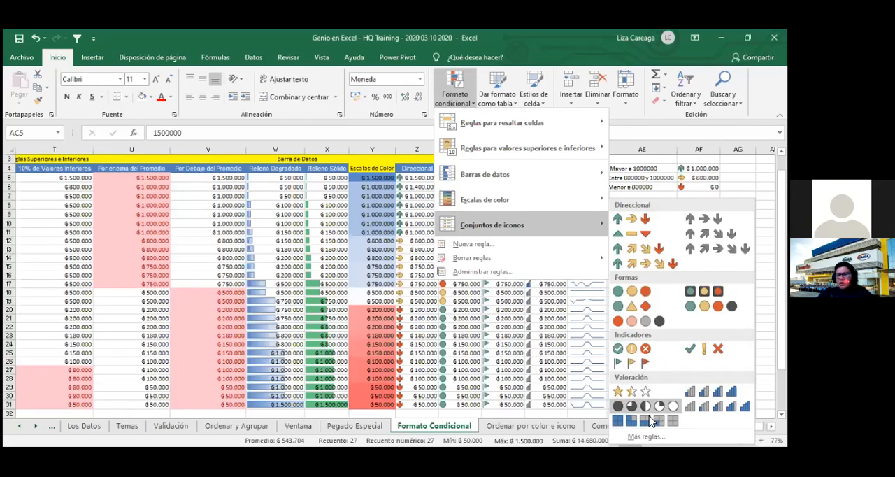
{"action": "left_click", "coordinate": [628, 397]}
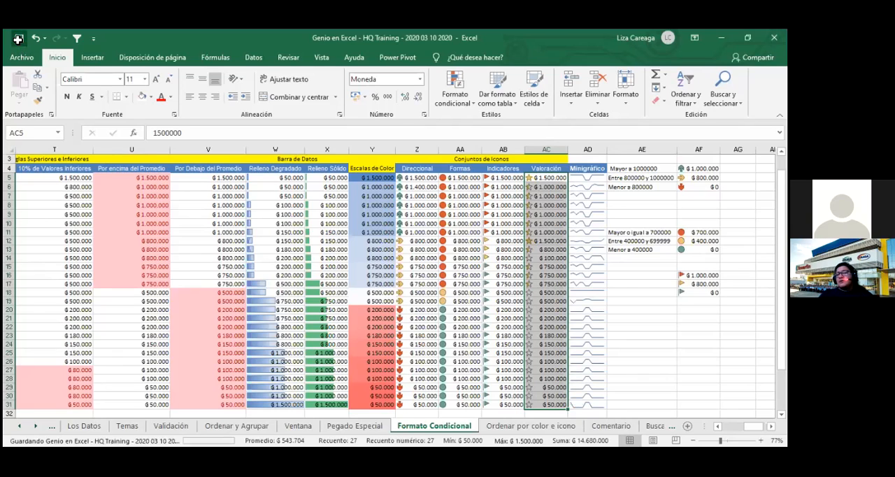
- Edit the icon set rule of AC5:AC31 to use the five quarter-filled circles as icon style
{"action": "left_click_drag", "start_coordinate": [544, 177], "coordinate": [551, 388]}
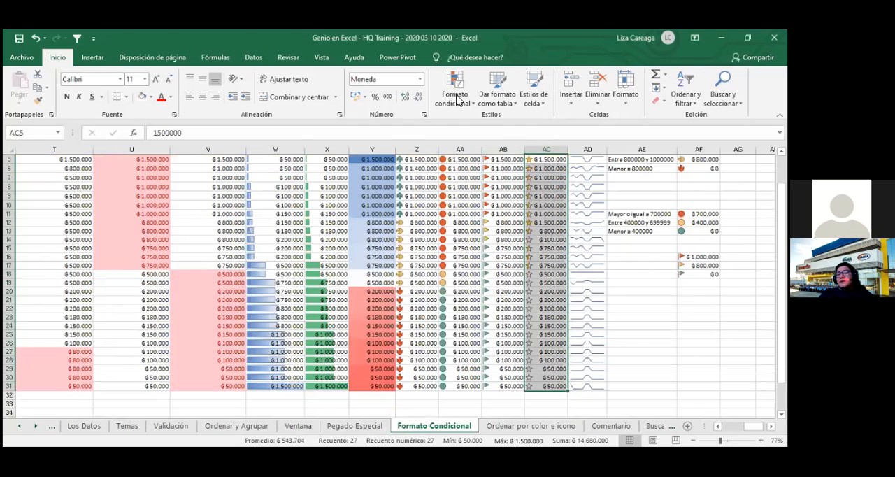
{"action": "left_click", "coordinate": [455, 98]}
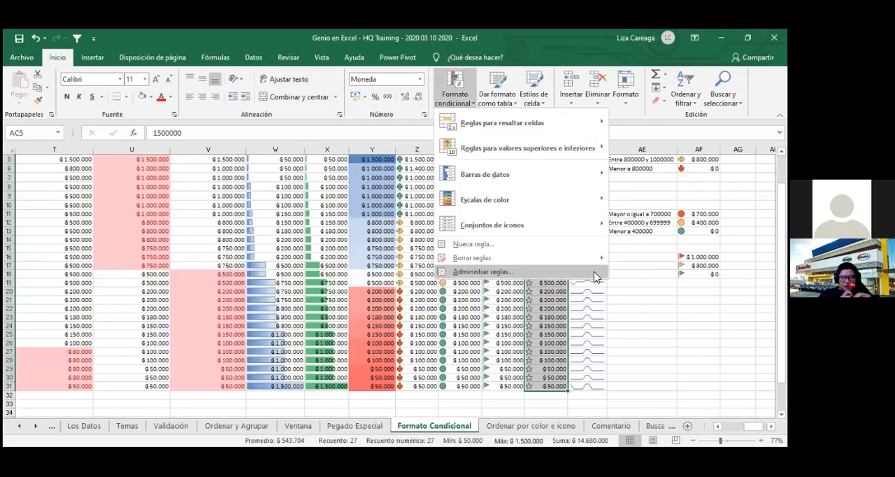
{"action": "left_click", "coordinate": [595, 274]}
{"action": "double_click", "coordinate": [314, 305]}
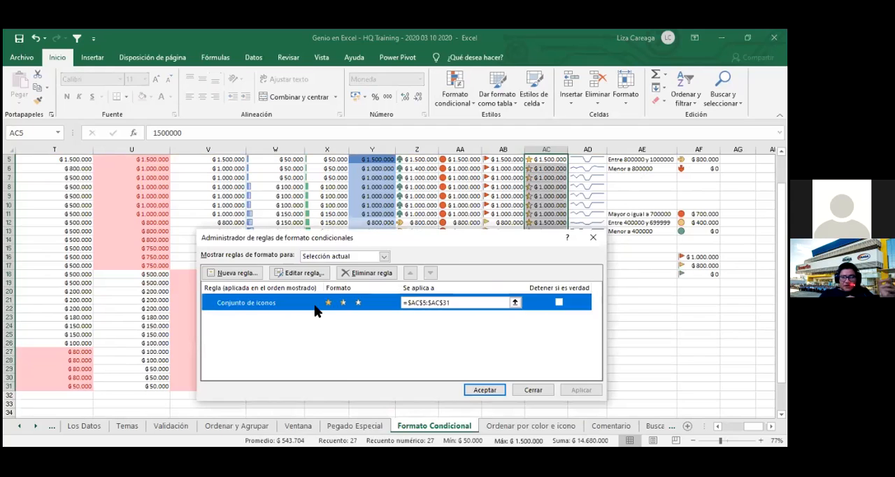
{"action": "left_click", "coordinate": [364, 336]}
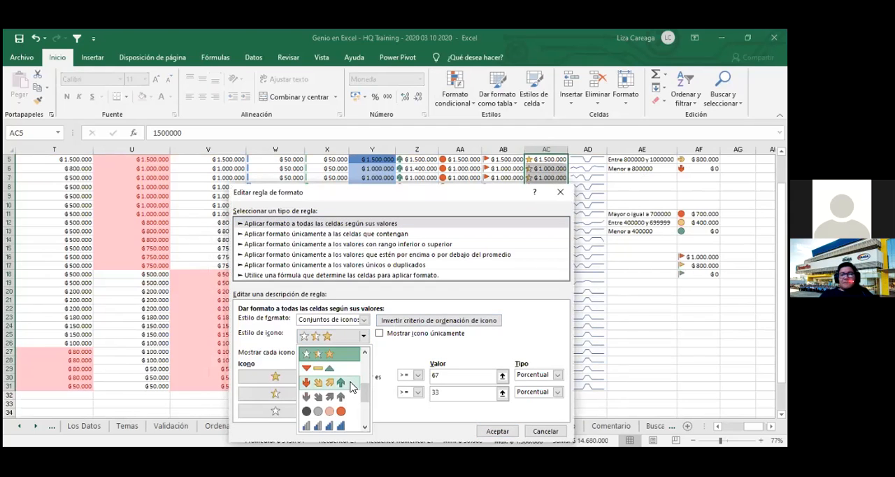
{"action": "scroll", "coordinate": [354, 419], "scroll_direction": "down", "scroll_amount": 3}
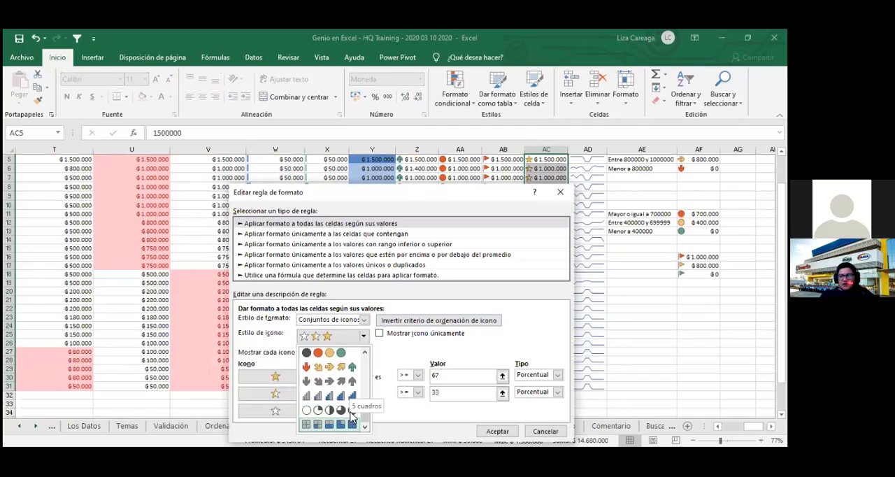
{"action": "left_click", "coordinate": [351, 413]}
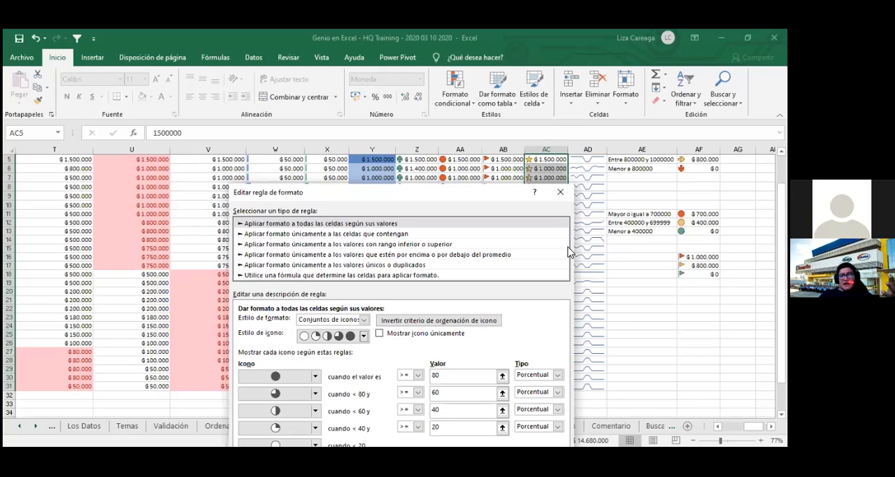
- Enter 1000000 for the full circle and 800000 for the three-quarter circle while their type is Porcentual
{"action": "left_click", "coordinate": [473, 378]}
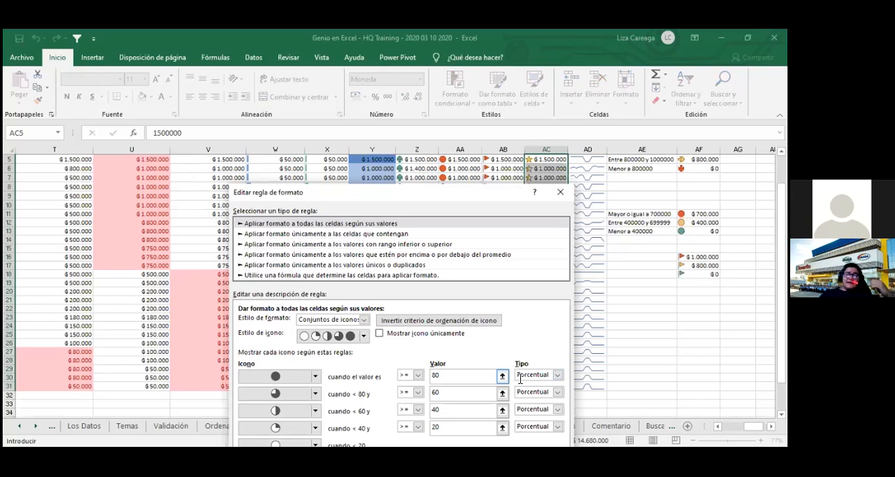
{"action": "key", "text": "BackSpace"}
{"action": "key", "text": "BackSpace"}
{"action": "type", "text": "10000000"}
{"action": "key", "text": "BackSpace"}
{"action": "left_click", "coordinate": [463, 395]}
{"action": "key", "text": "BackSpace"}
{"action": "key", "text": "BackSpace"}
{"action": "type", "text": "800000"}
- Enter 600000 for the half circle and 400000 for the quarter circle while their type is Porcentual
{"action": "left_click", "coordinate": [458, 412]}
{"action": "key", "text": "BackSpace"}
{"action": "key", "text": "BackSpace"}
{"action": "type", "text": "600000"}
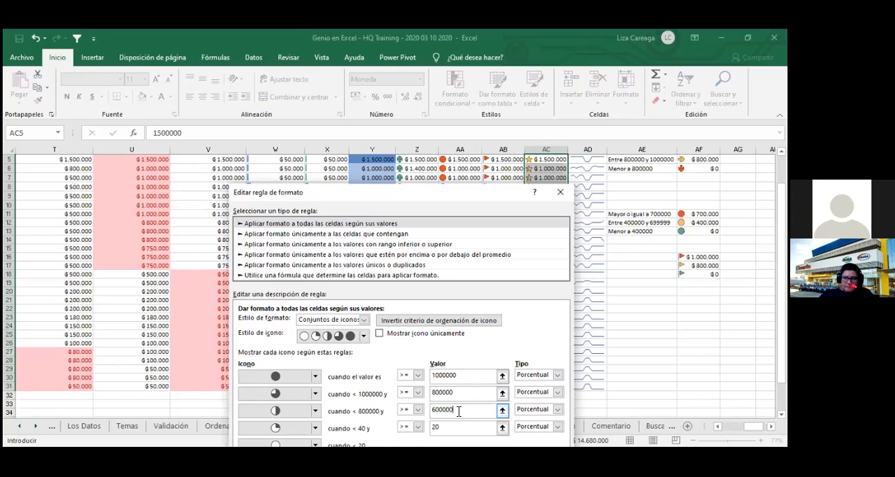
{"action": "left_click", "coordinate": [458, 428]}
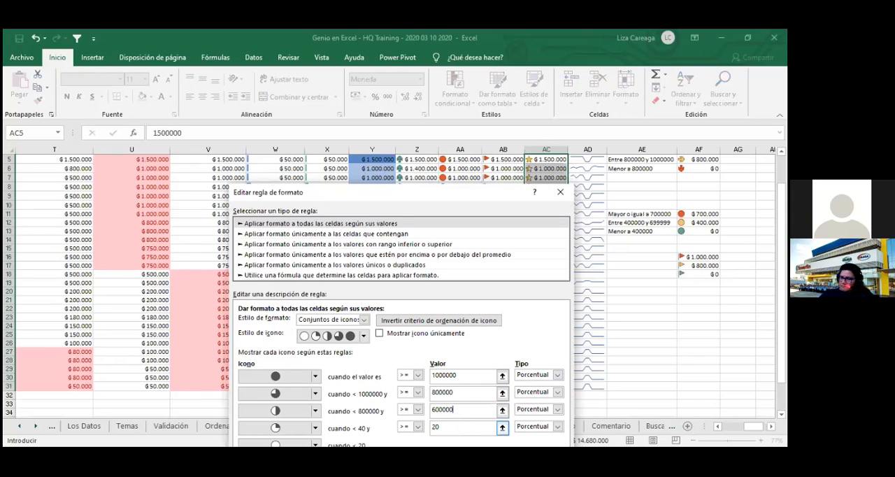
{"action": "key", "text": "BackSpace"}
{"action": "key", "text": "BackSpace"}
{"action": "type", "text": "400000"}
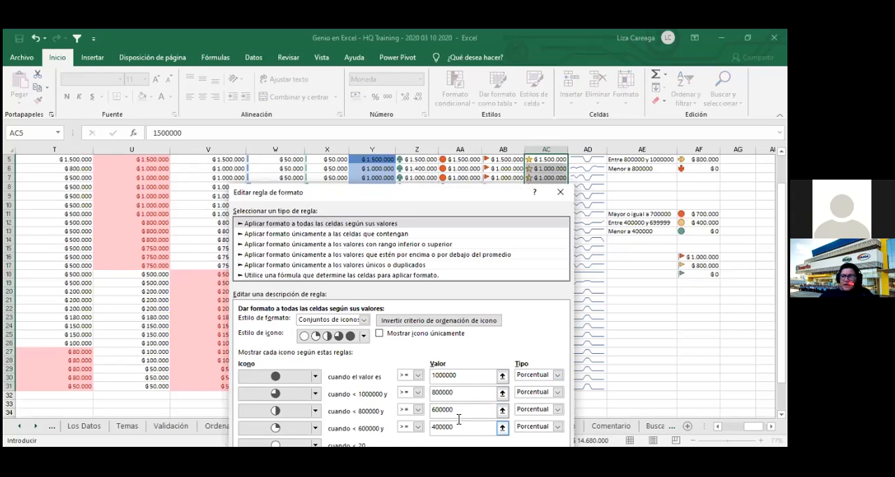
- Set the value type of all four circle thresholds to Número
{"action": "scroll", "coordinate": [458, 419], "scroll_direction": "down", "scroll_amount": 3}
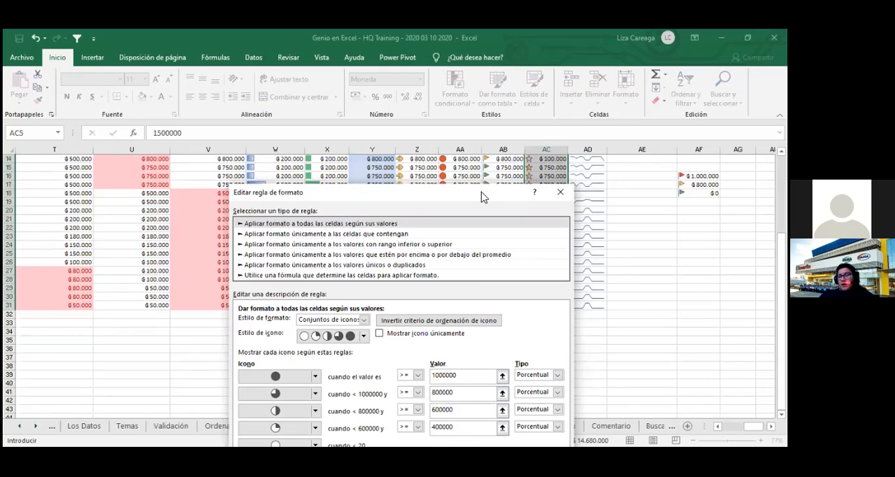
{"action": "left_click_drag", "start_coordinate": [482, 197], "coordinate": [490, 154]}
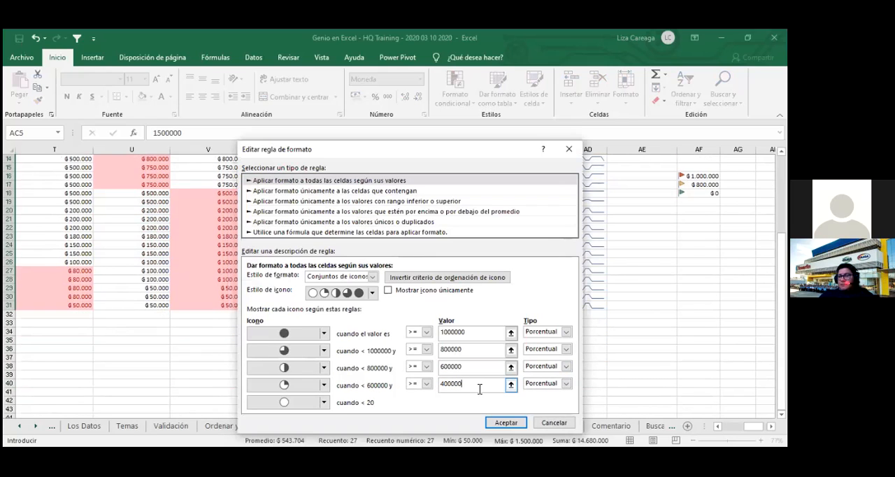
{"action": "left_click", "coordinate": [565, 332]}
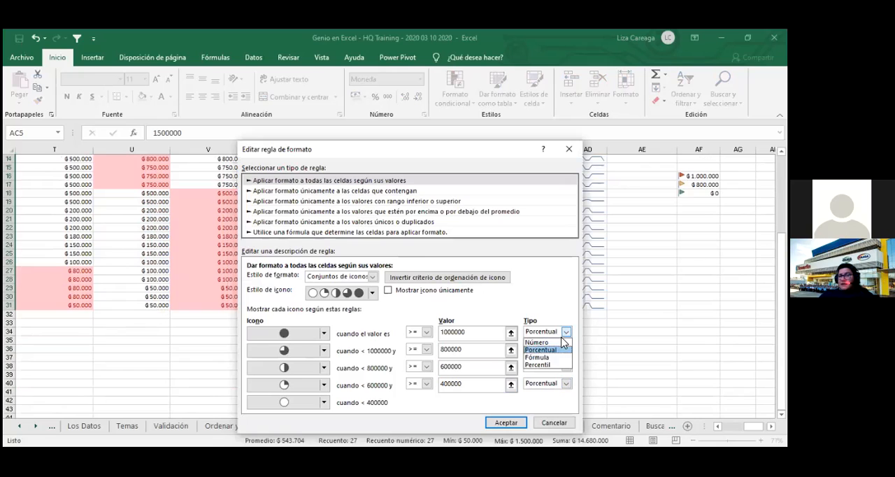
{"action": "left_click", "coordinate": [558, 343]}
{"action": "left_click", "coordinate": [565, 349]}
{"action": "left_click", "coordinate": [563, 357]}
{"action": "left_click", "coordinate": [567, 366]}
{"action": "left_click", "coordinate": [559, 375]}
{"action": "left_click", "coordinate": [566, 384]}
{"action": "left_click", "coordinate": [556, 395]}
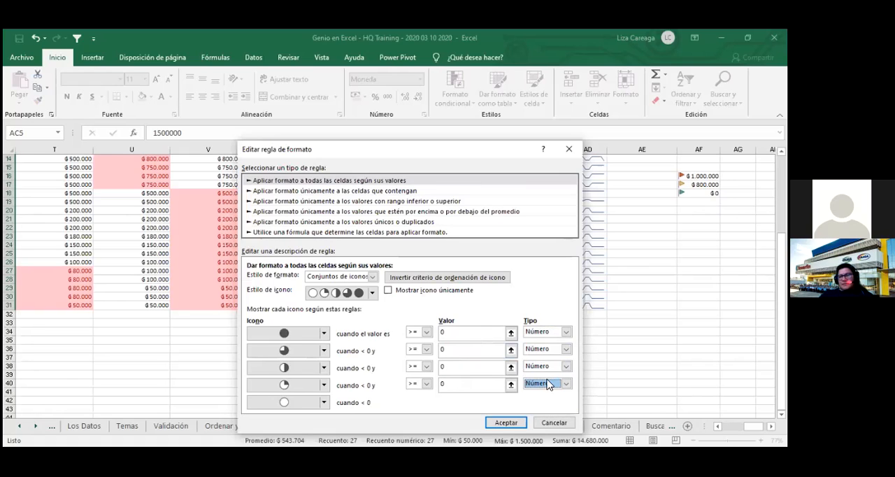
- Set the full circle threshold to 1000000 and the three-quarter circle threshold to 800000
{"action": "left_click", "coordinate": [471, 333]}
{"action": "key", "text": "BackSpace"}
{"action": "type", "text": "1000000"}
{"action": "left_click", "coordinate": [465, 350]}
{"action": "key", "text": "BackSpace"}
{"action": "type", "text": "800000"}
- Set the half circle threshold to 600000 and the quarter circle threshold to 400000, and apply the rule
{"action": "left_click", "coordinate": [466, 367]}
{"action": "key", "text": "BackSpace"}
{"action": "type", "text": "600000"}
{"action": "left_click", "coordinate": [459, 386]}
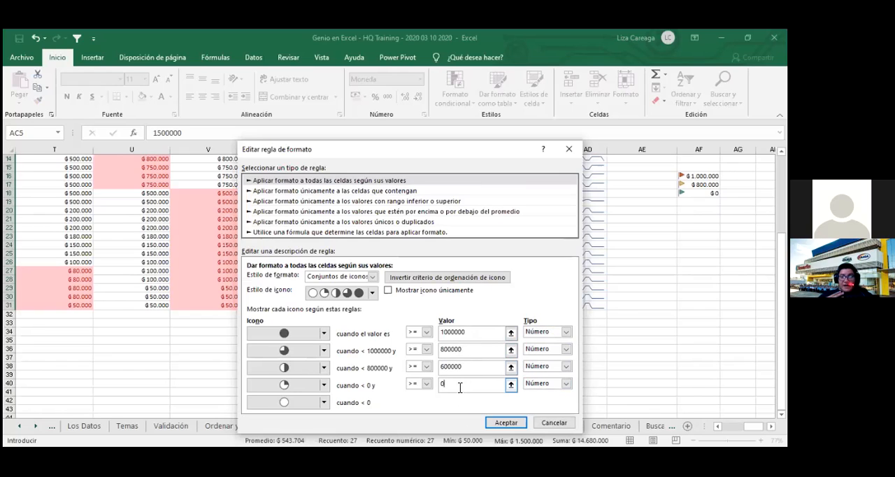
{"action": "key", "text": "BackSpace"}
{"action": "type", "text": "400000"}
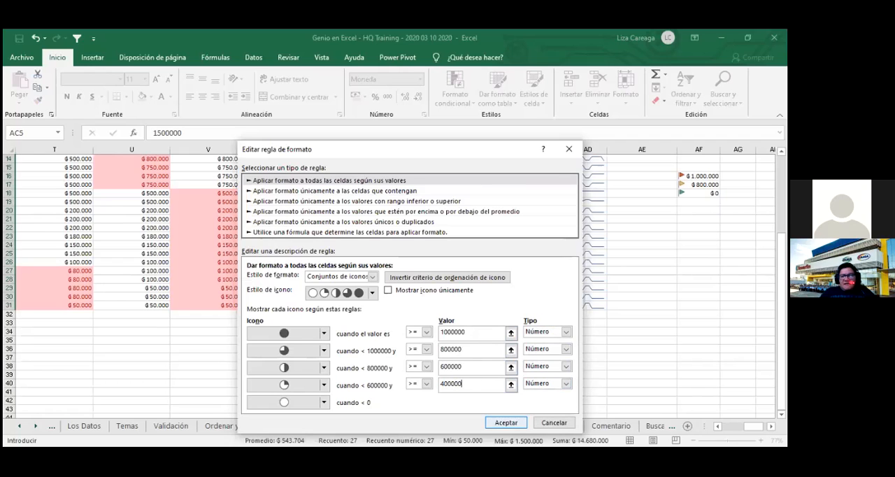
{"action": "left_click", "coordinate": [501, 420]}
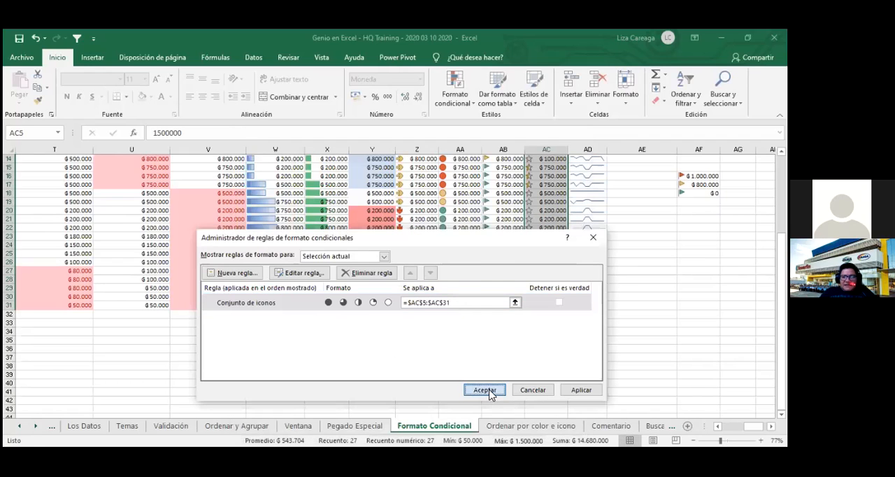
{"action": "left_click", "coordinate": [485, 389]}
- Check the circle icons in the Valoración column, select AC14 and save the workbook
{"action": "left_click", "coordinate": [502, 382]}
{"action": "scroll", "coordinate": [613, 345], "scroll_direction": "up", "scroll_amount": 5}
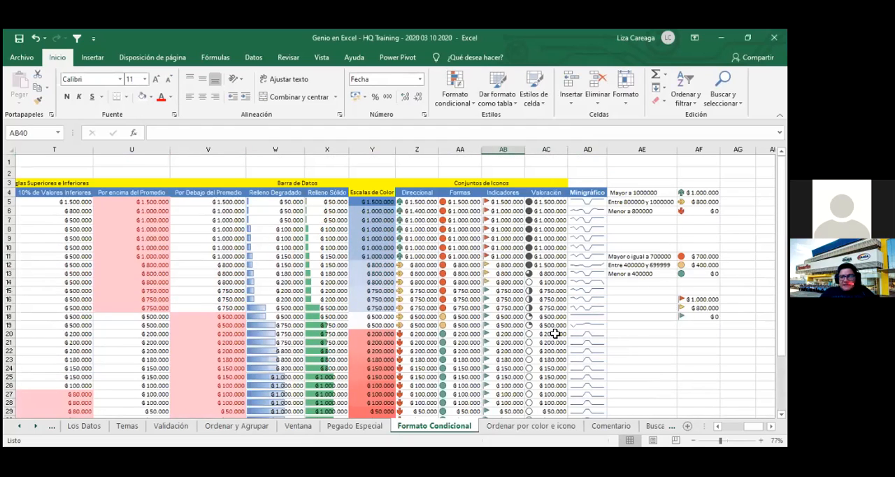
{"action": "left_click", "coordinate": [535, 282]}
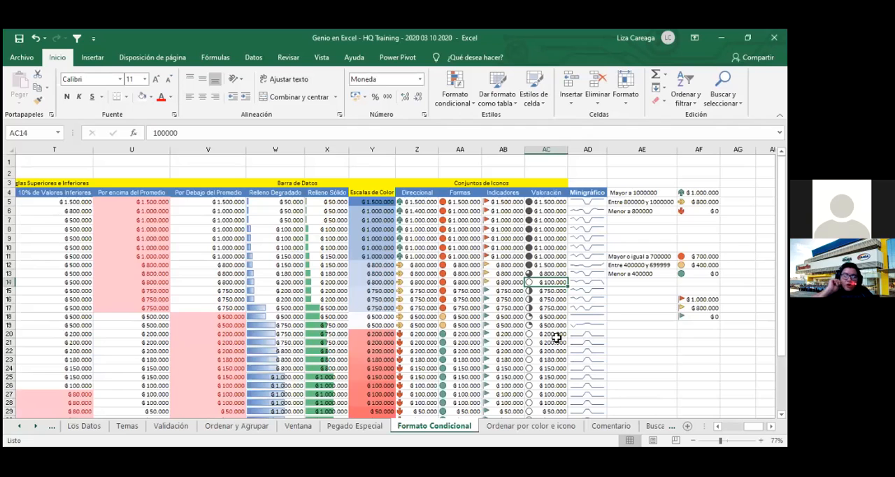
{"action": "scroll", "coordinate": [556, 338], "scroll_direction": "down", "scroll_amount": 1}
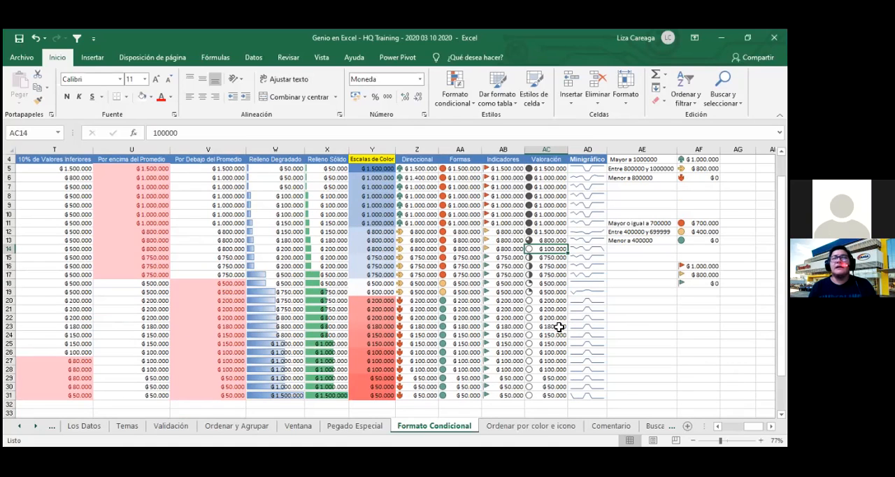
{"action": "left_click", "coordinate": [19, 38]}
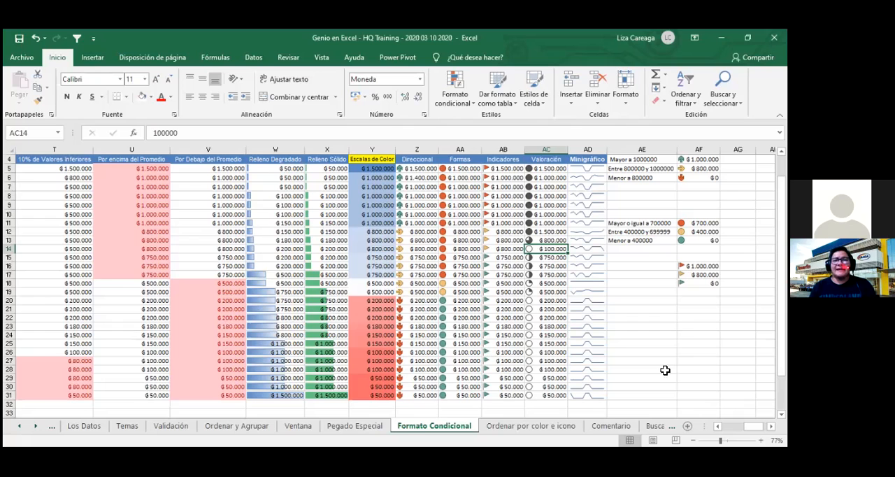
- Review the conditional formatting rules applied to the Valoración amounts AC5:AC31
{"action": "scroll", "coordinate": [613, 343], "scroll_direction": "up", "scroll_amount": 1}
{"action": "scroll", "coordinate": [613, 343], "scroll_direction": "down", "scroll_amount": 1}
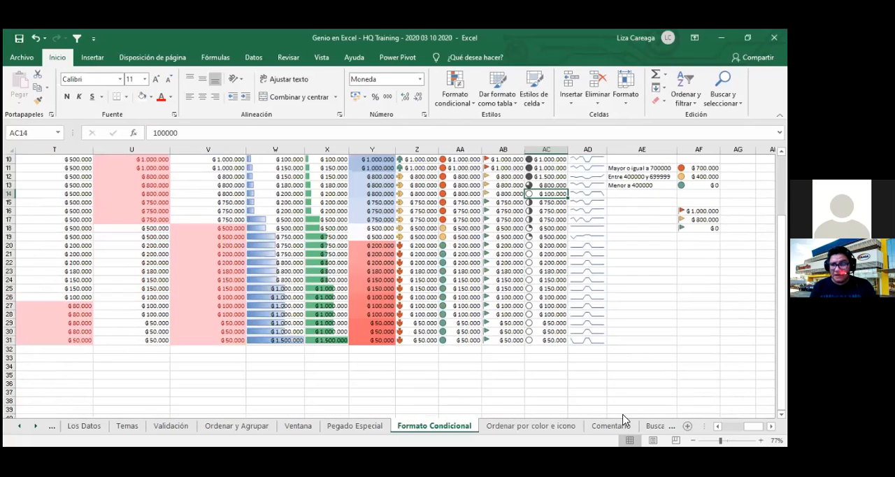
{"action": "scroll", "coordinate": [626, 401], "scroll_direction": "up", "scroll_amount": 1}
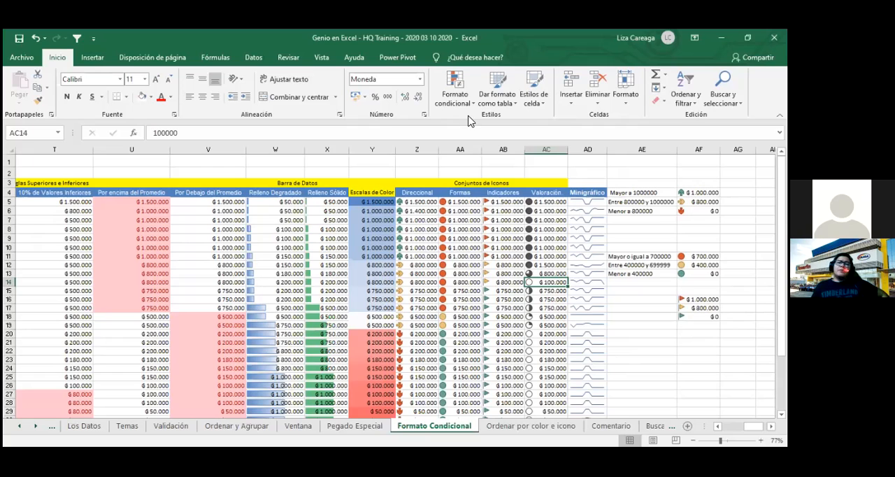
{"action": "left_click_drag", "start_coordinate": [538, 198], "coordinate": [552, 408]}
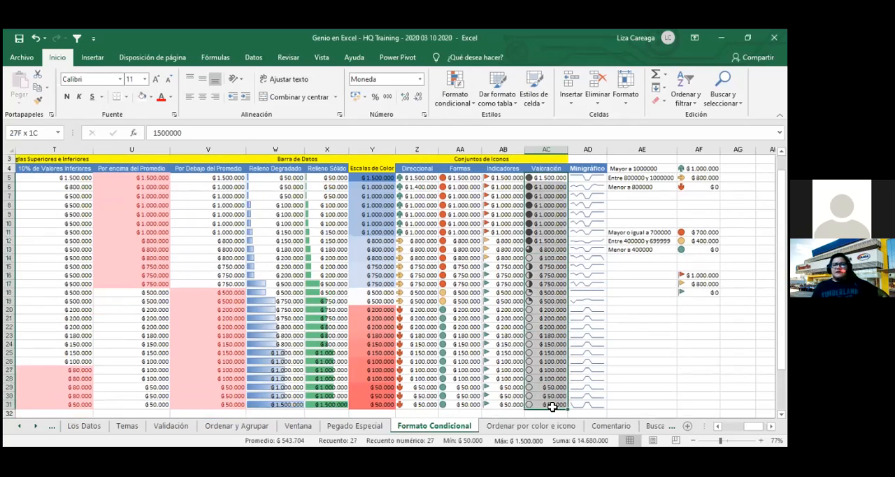
{"action": "left_click", "coordinate": [456, 102]}
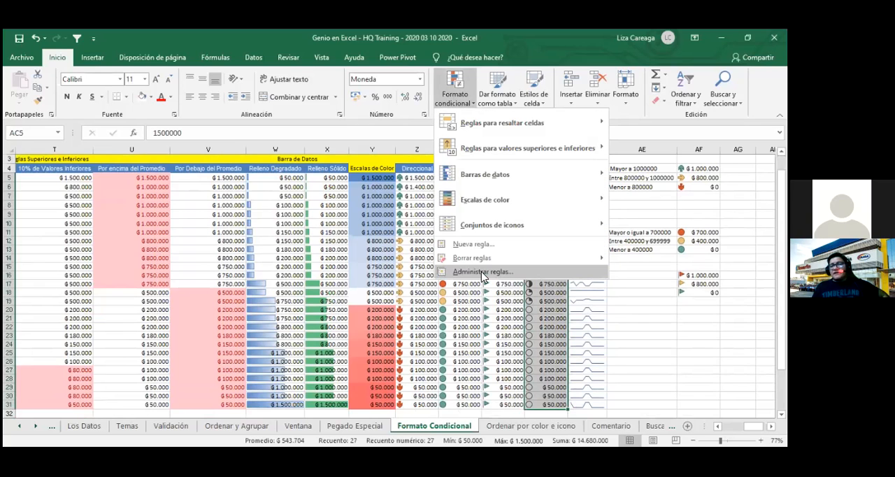
{"action": "left_click", "coordinate": [483, 273]}
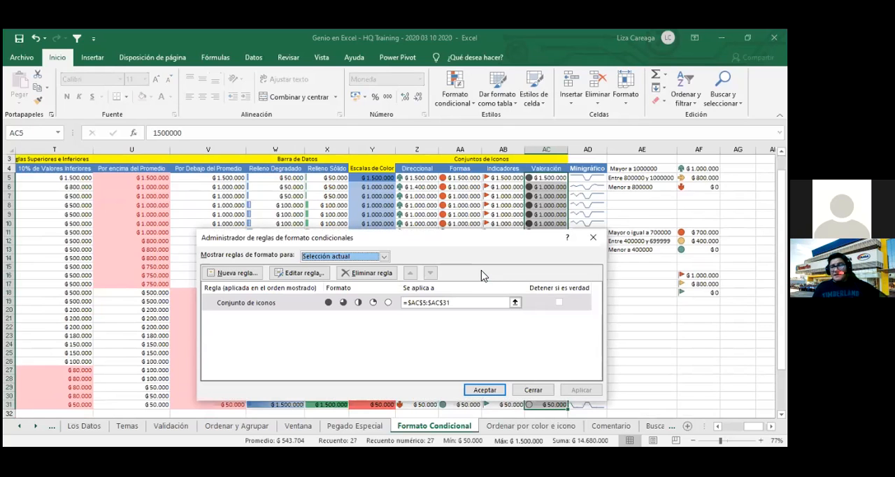
{"action": "left_click", "coordinate": [593, 238]}
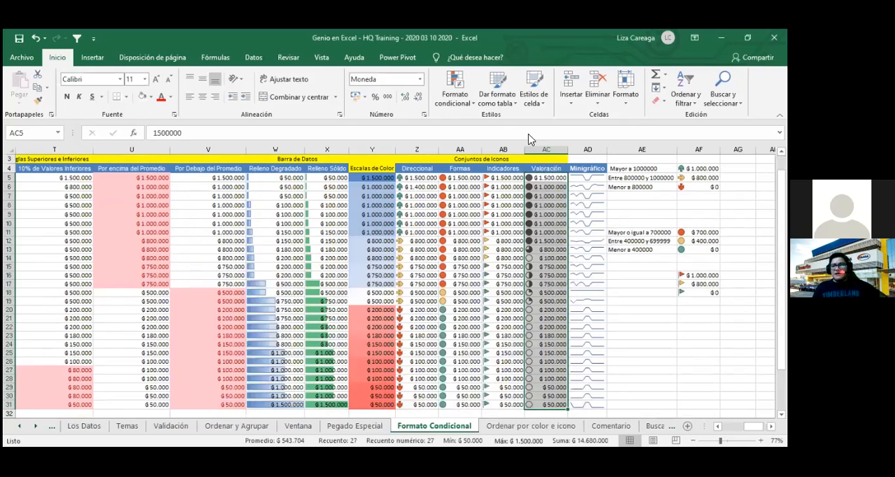
- Start a new conditional formatting rule for AC5:AC31, go through the rule types and choose "Aplicar formato únicamente a las celdas que contengan"
{"action": "left_click", "coordinate": [459, 108]}
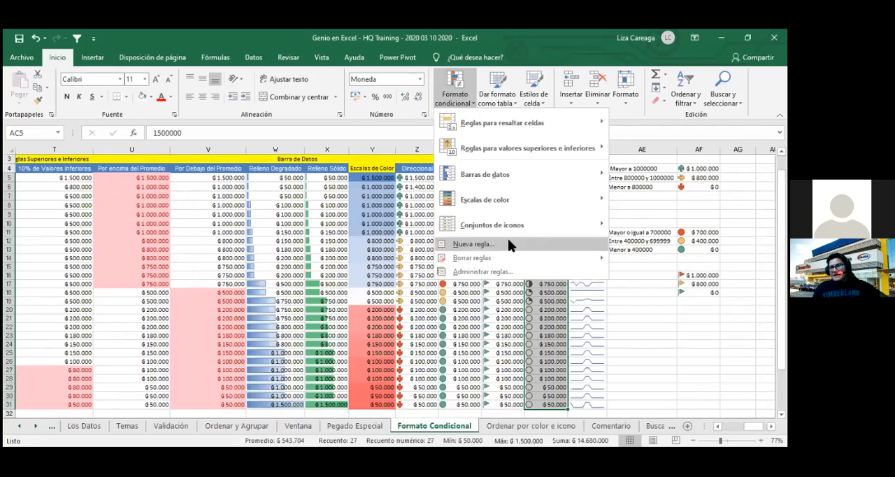
{"action": "left_click", "coordinate": [474, 245]}
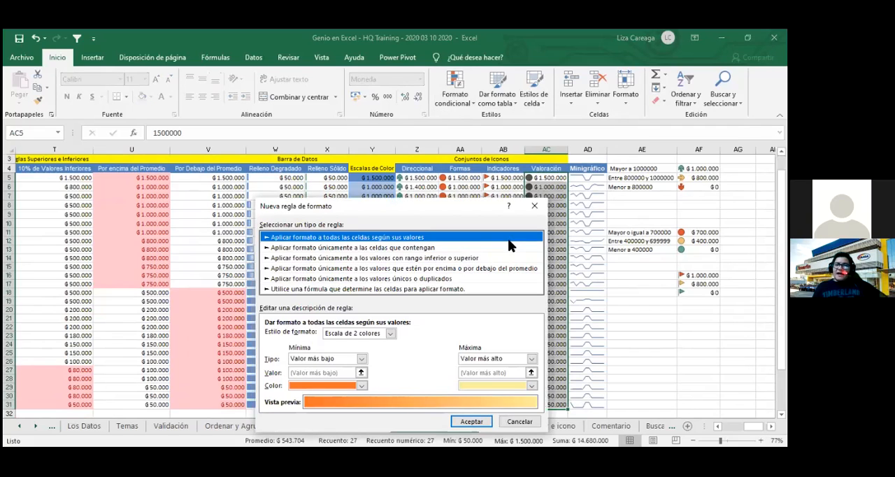
{"action": "left_click", "coordinate": [363, 248]}
{"action": "left_click", "coordinate": [362, 270]}
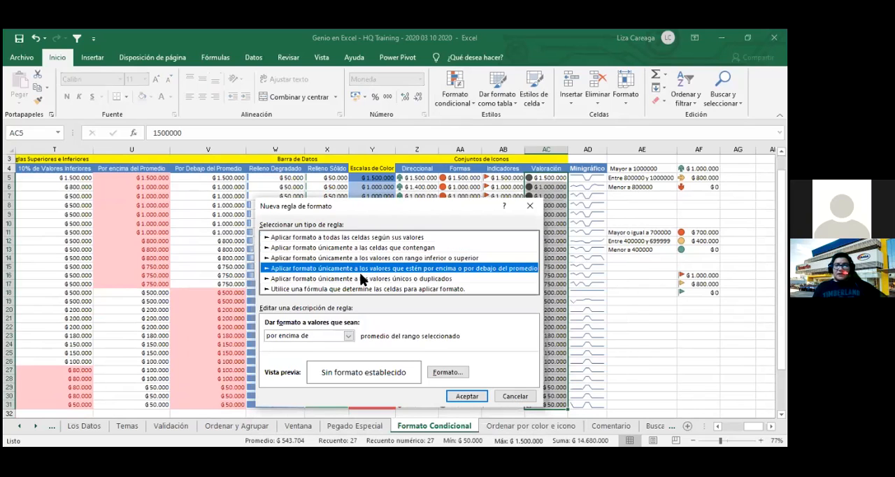
{"action": "left_click", "coordinate": [362, 279]}
{"action": "left_click", "coordinate": [365, 289]}
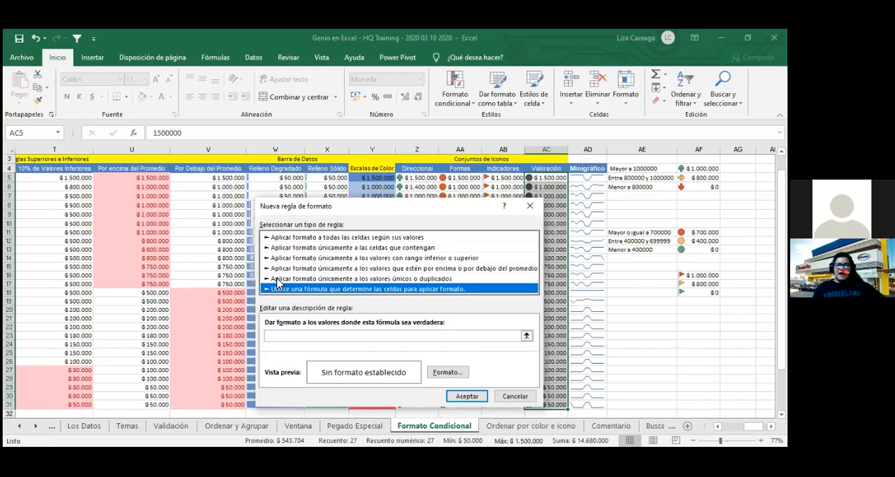
{"action": "left_click", "coordinate": [374, 239]}
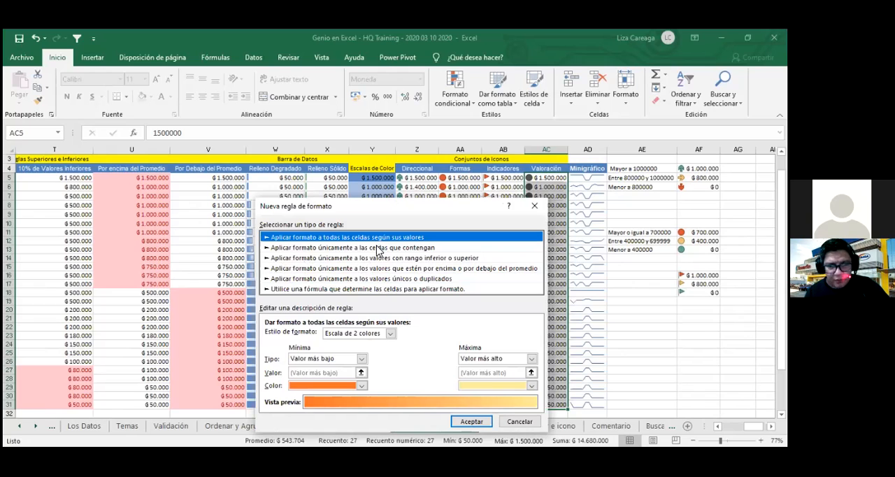
{"action": "left_click", "coordinate": [378, 248]}
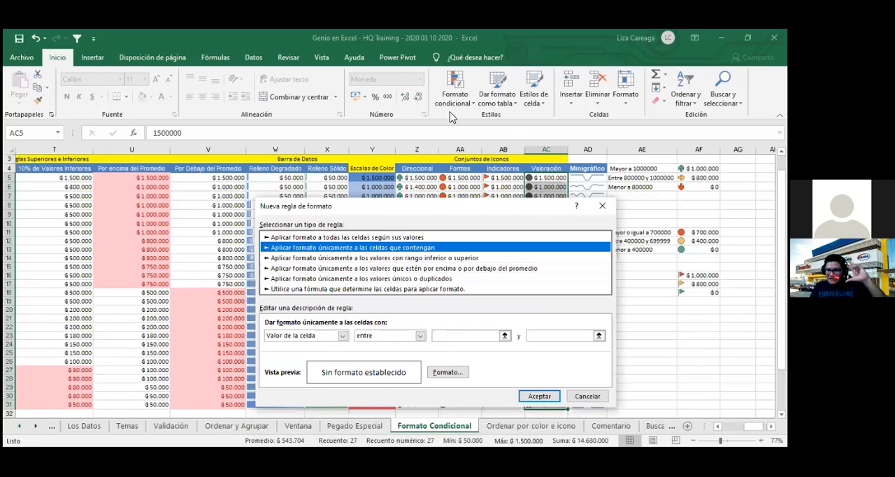
- Look through the condition choices and keep the rule on "Valor de la celda" with the "entre" comparison
{"action": "left_click", "coordinate": [342, 337]}
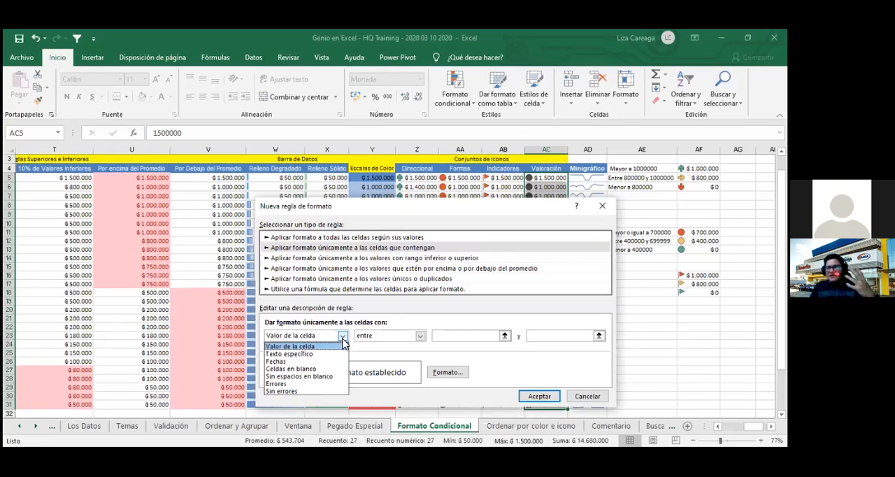
{"action": "left_click", "coordinate": [338, 347]}
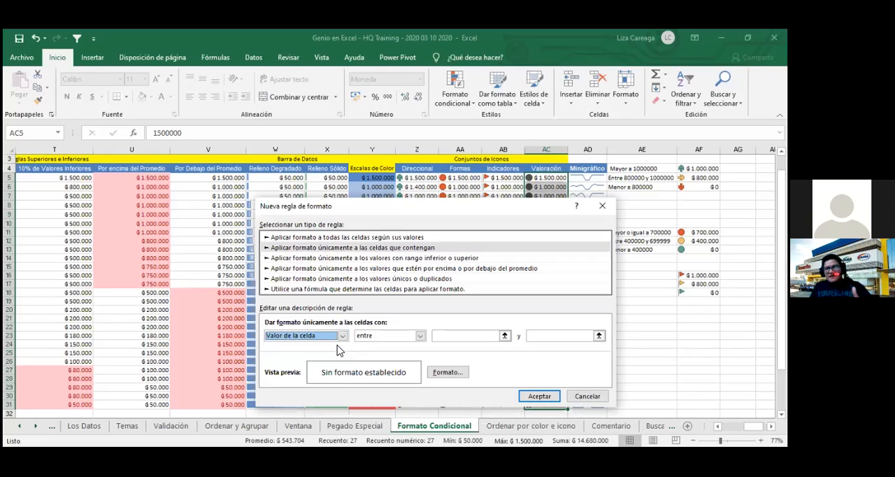
{"action": "left_click", "coordinate": [421, 337]}
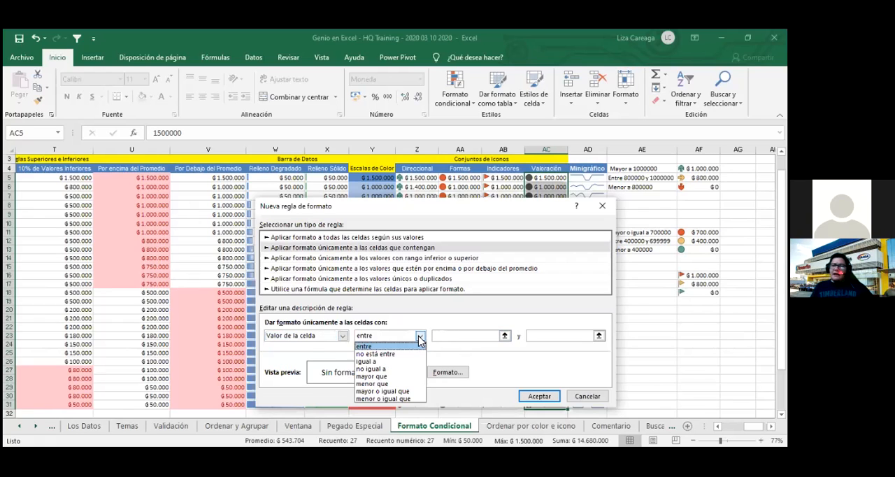
{"action": "left_click", "coordinate": [419, 339]}
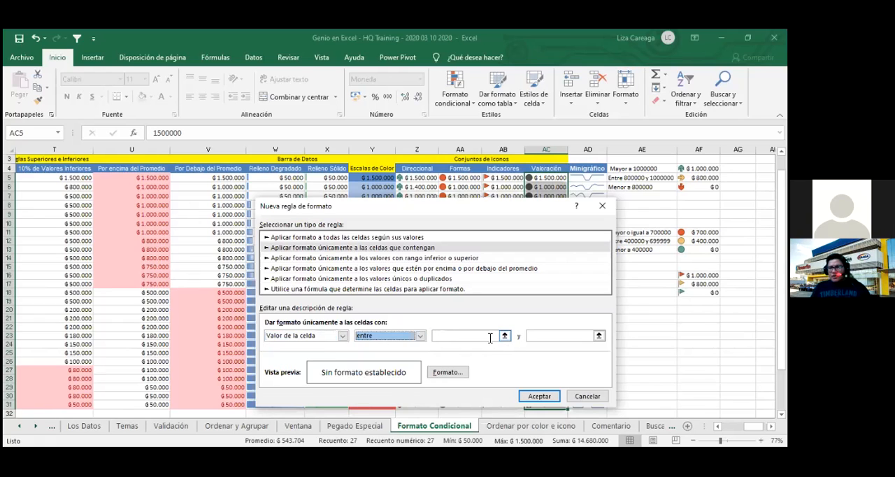
{"action": "left_click", "coordinate": [494, 337]}
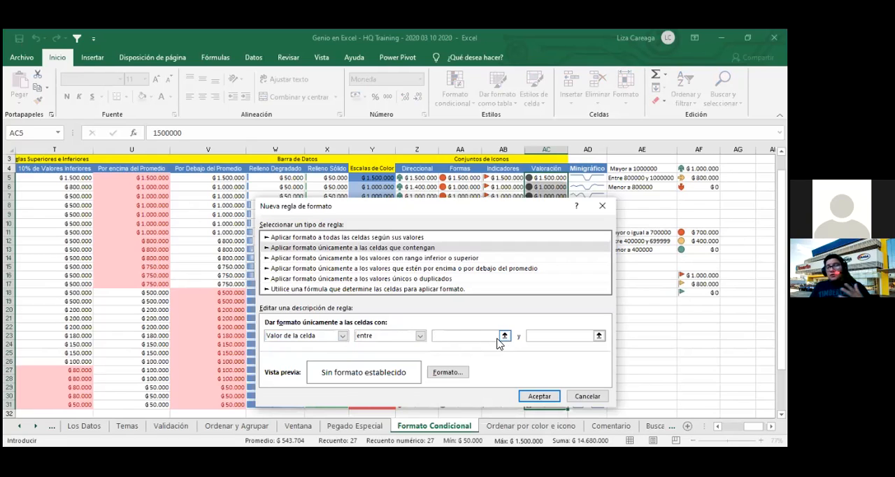
{"action": "type", "text": "5"}
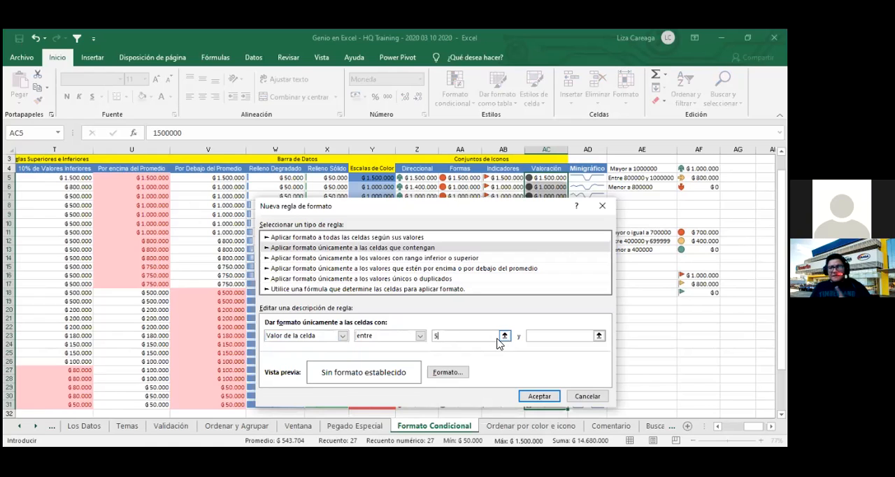
{"action": "key", "text": "BackSpace"}
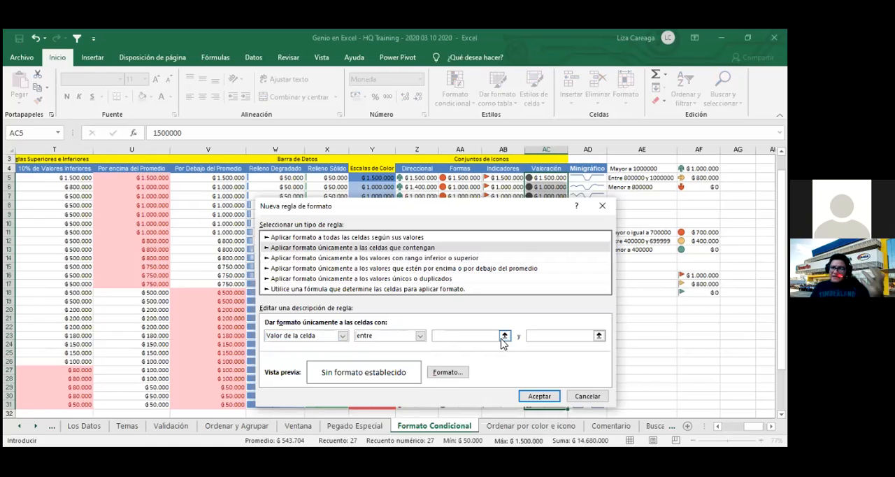
- Set the rule's lower limit to cell =$AC$17 and its upper limit to cell =$AC$19
{"action": "left_click", "coordinate": [504, 336]}
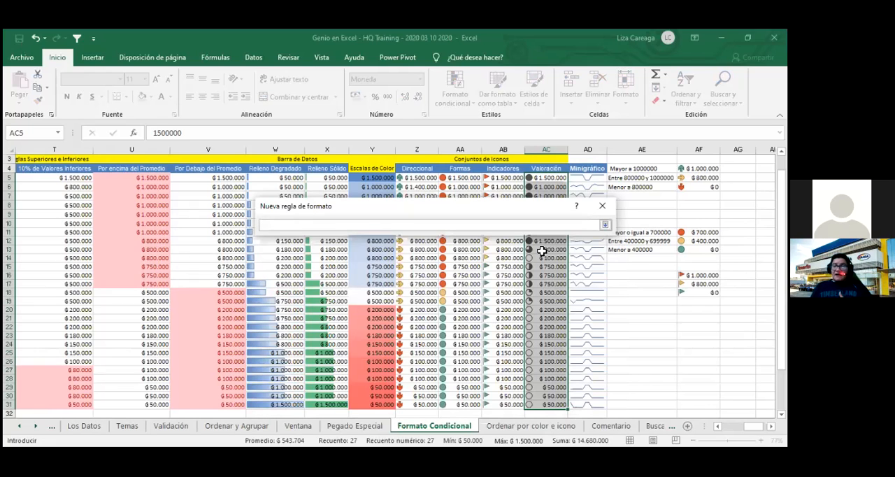
{"action": "left_click", "coordinate": [549, 284]}
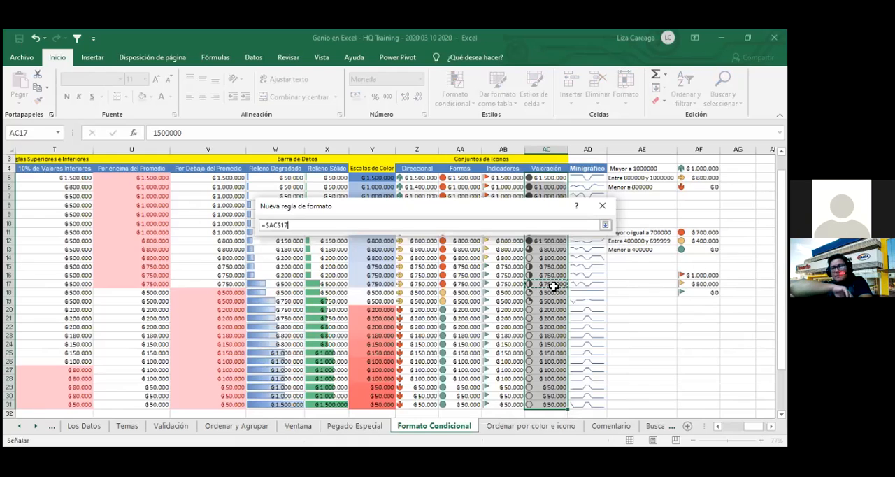
{"action": "left_click", "coordinate": [606, 225]}
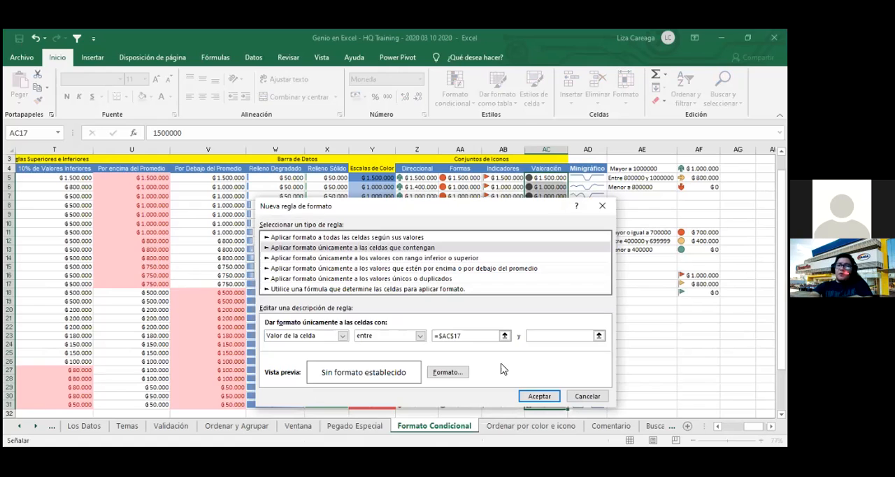
{"action": "left_click", "coordinate": [599, 335]}
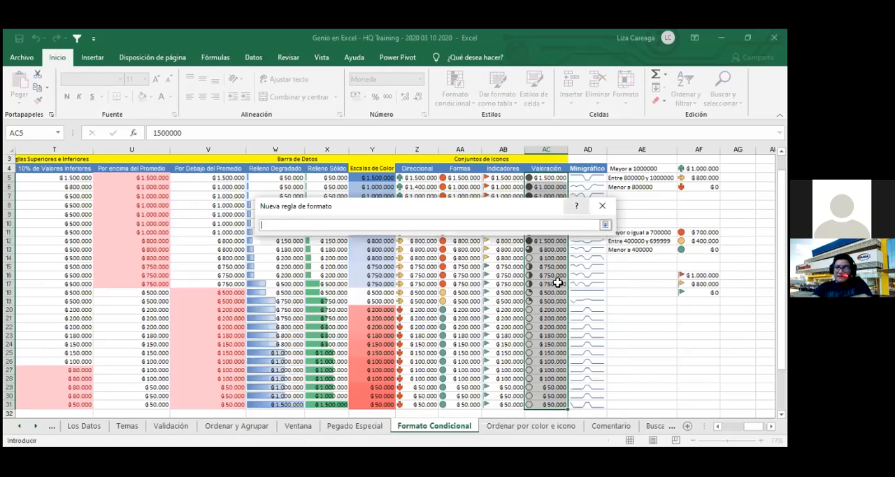
{"action": "left_click", "coordinate": [556, 303]}
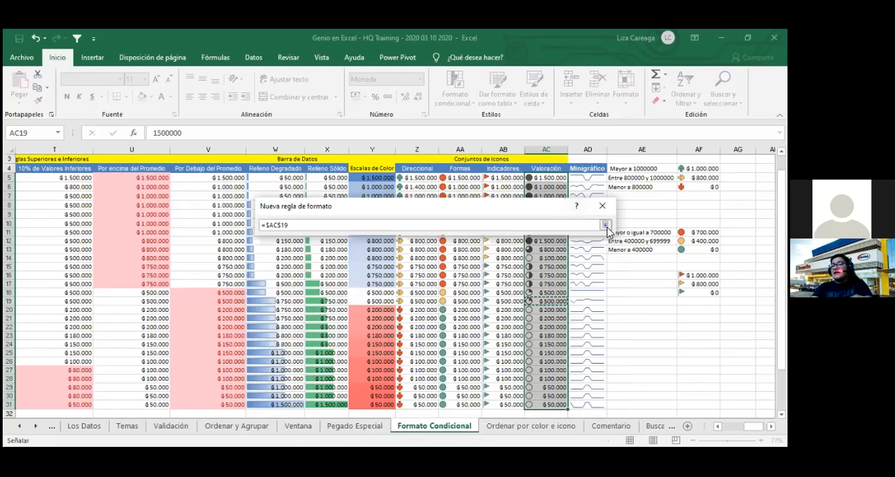
{"action": "left_click", "coordinate": [605, 226]}
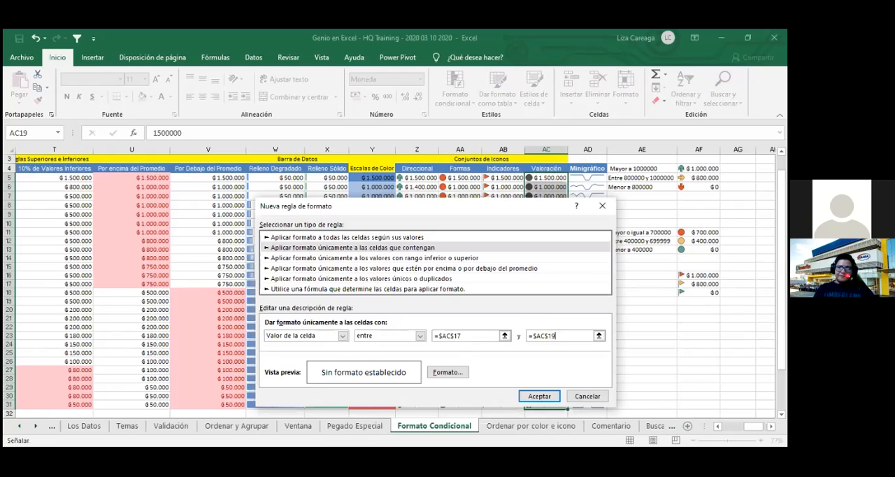
- Set the rule's number format to the Número category with the thousands separator enabled
{"action": "left_click", "coordinate": [453, 373]}
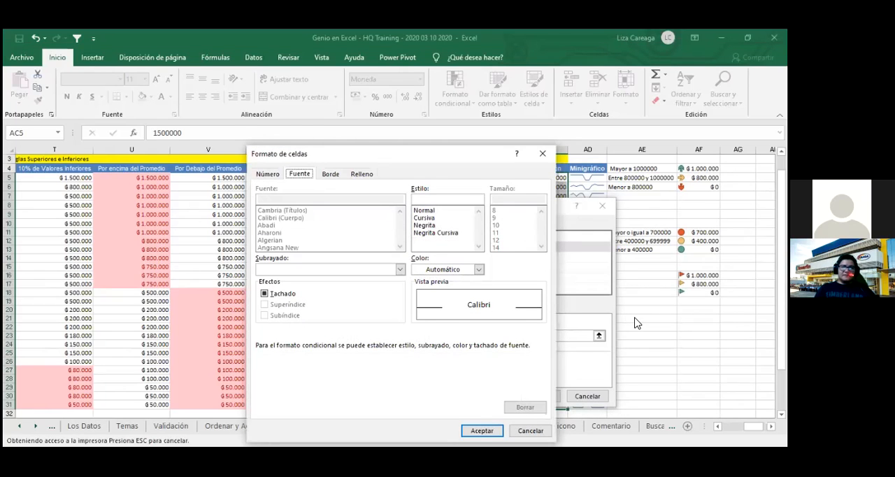
{"action": "left_click", "coordinate": [270, 175]}
{"action": "left_click", "coordinate": [270, 206]}
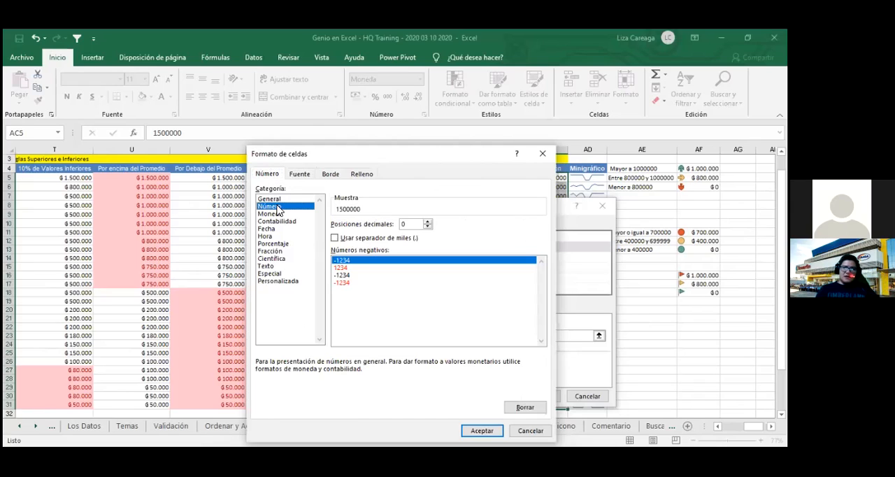
{"action": "left_click", "coordinate": [335, 238]}
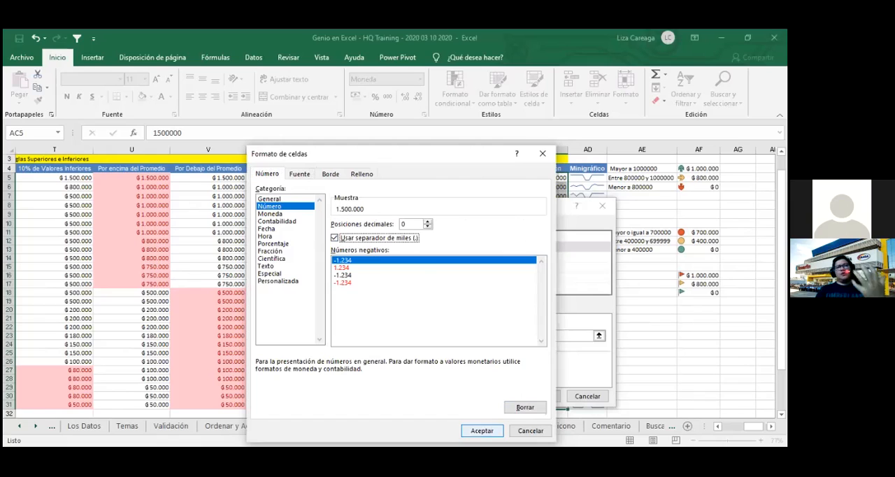
- Give the rule a yellow fill, look over the border and font options, and apply the rule to the Valoración amounts
{"action": "left_click", "coordinate": [363, 175]}
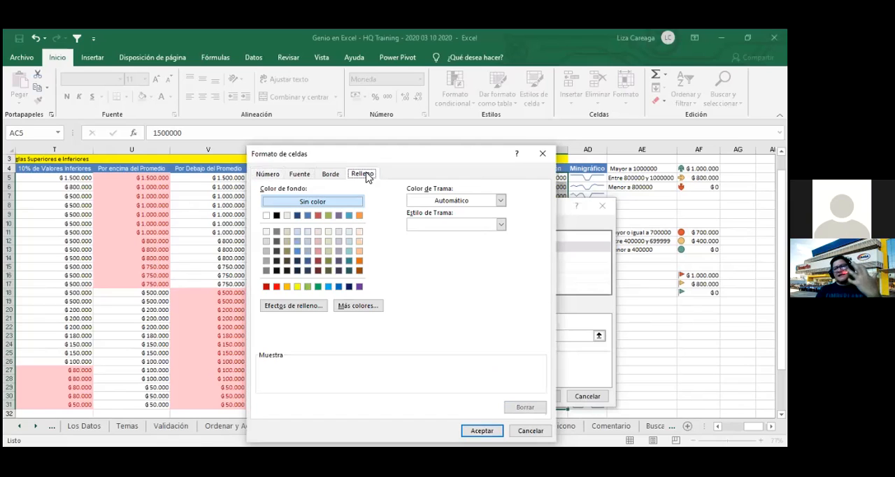
{"action": "left_click", "coordinate": [297, 287]}
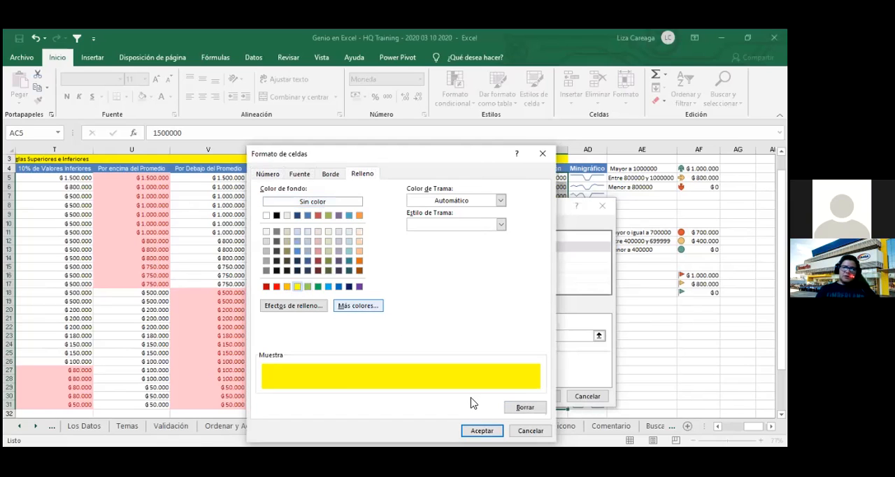
{"action": "left_click", "coordinate": [333, 175]}
{"action": "left_click", "coordinate": [361, 175]}
{"action": "left_click", "coordinate": [332, 175]}
{"action": "left_click", "coordinate": [302, 177]}
{"action": "left_click", "coordinate": [332, 175]}
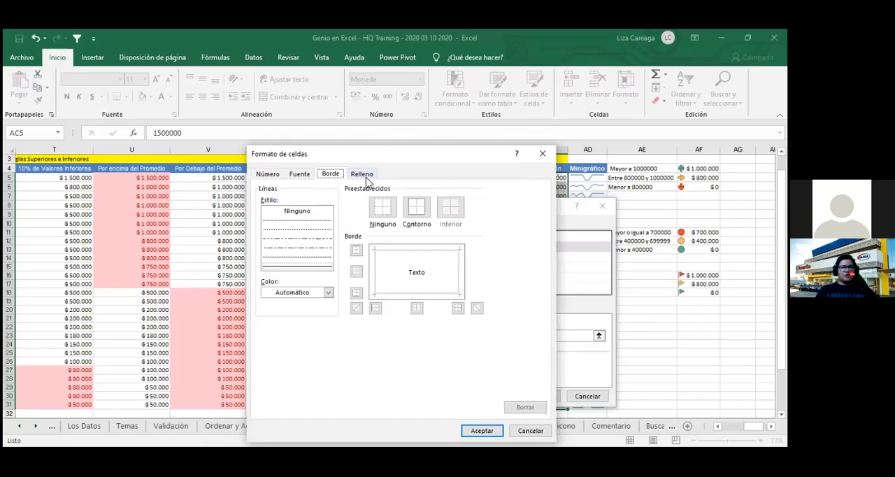
{"action": "left_click", "coordinate": [364, 176]}
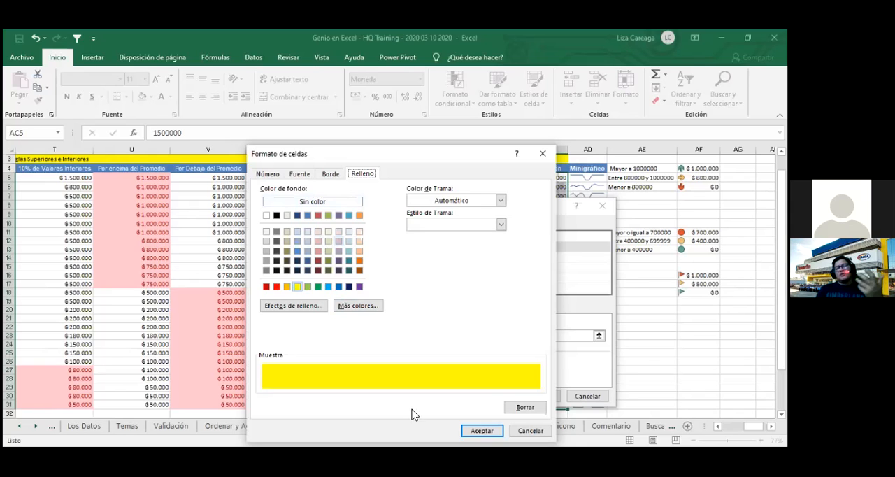
{"action": "key", "text": "Return"}
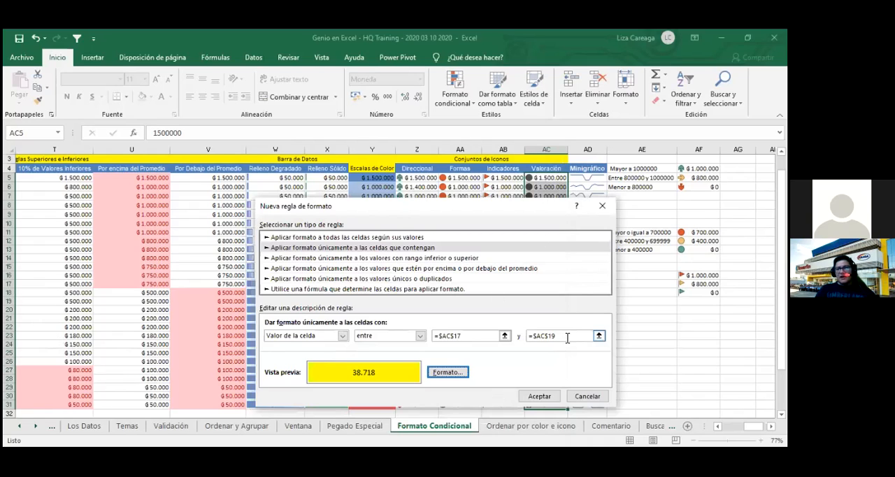
{"action": "left_click", "coordinate": [542, 397]}
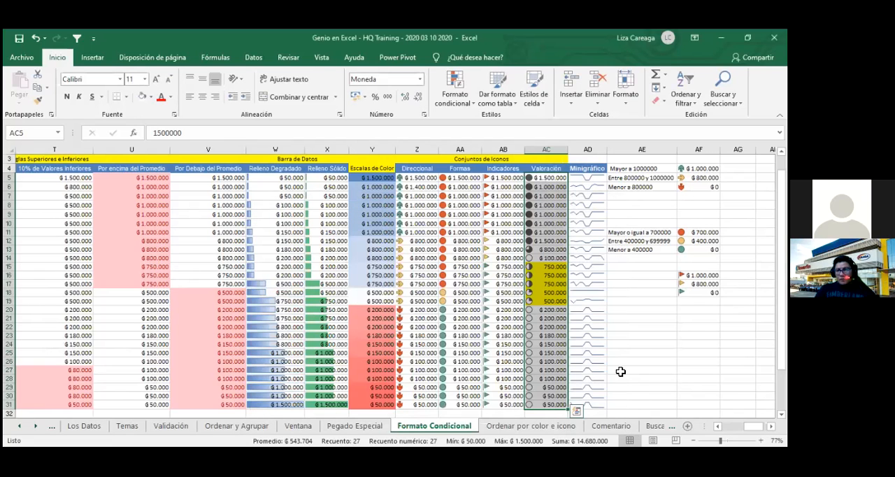
{"action": "left_click", "coordinate": [620, 372]}
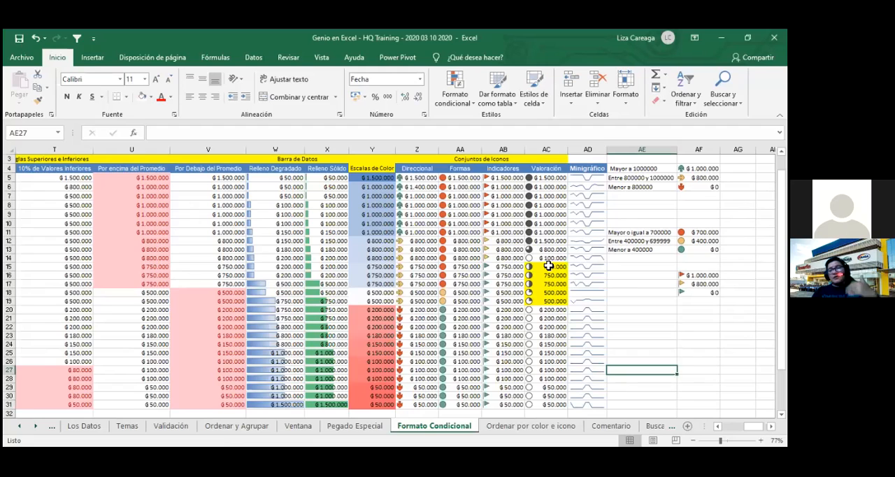
- Edit the yellow cell-value rule on the Valoración amounts so its number format uses the Moneda category, and apply it
{"action": "left_click", "coordinate": [549, 266]}
{"action": "left_click_drag", "start_coordinate": [546, 178], "coordinate": [562, 397]}
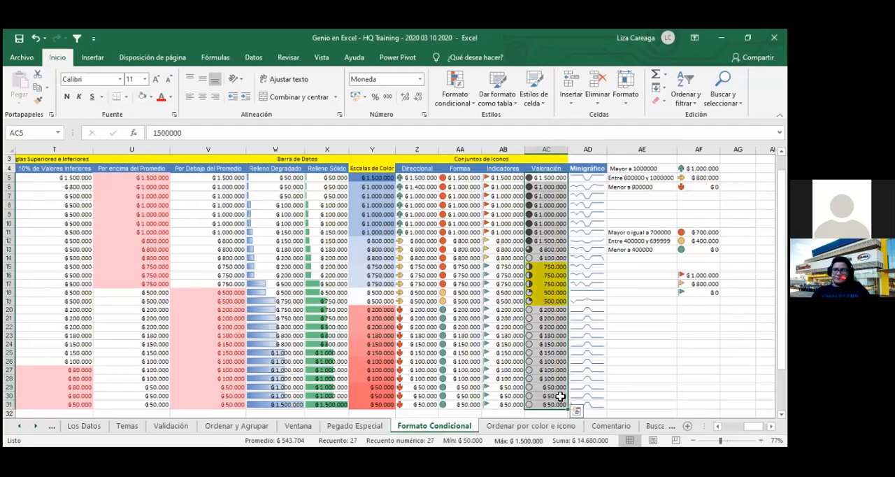
{"action": "left_click", "coordinate": [460, 104]}
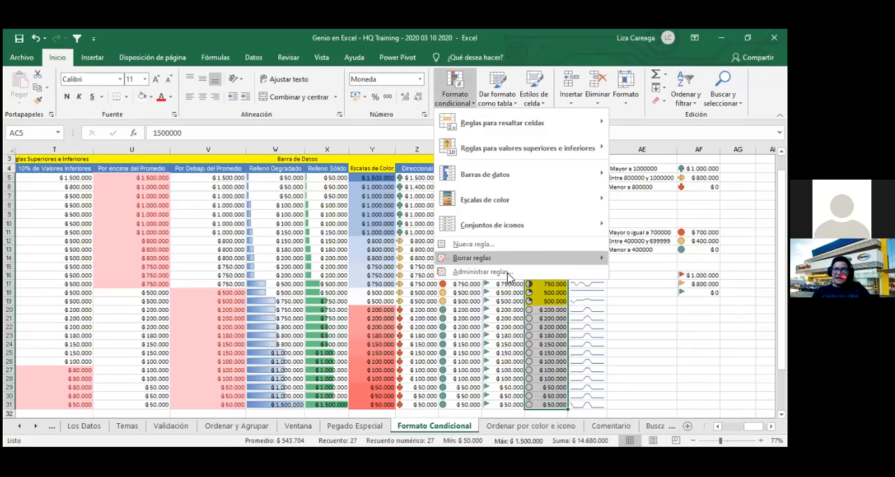
{"action": "left_click", "coordinate": [482, 271]}
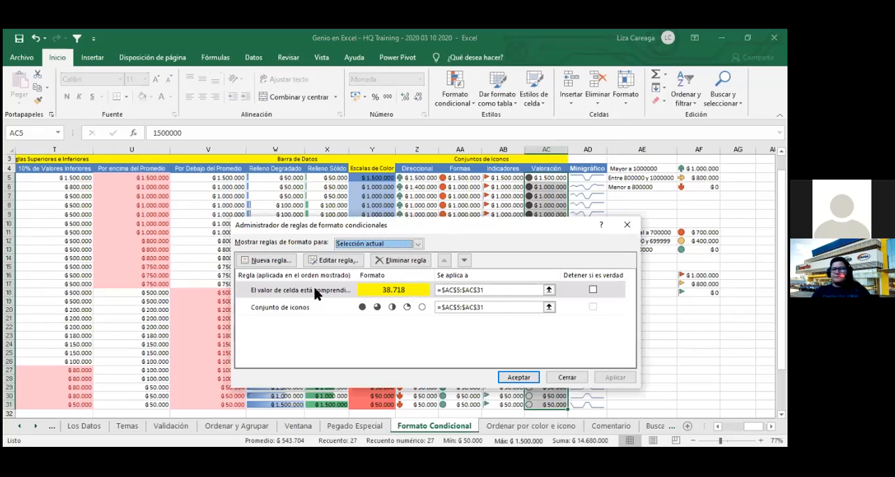
{"action": "double_click", "coordinate": [406, 293]}
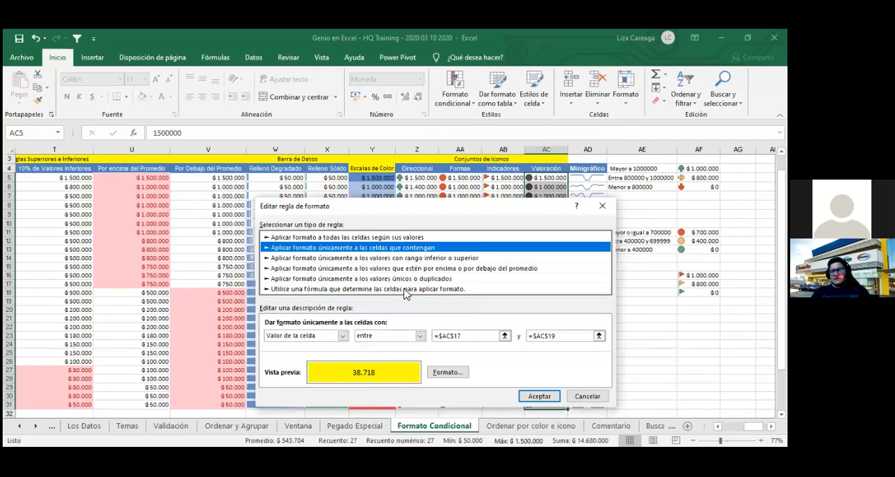
{"action": "left_click", "coordinate": [451, 373]}
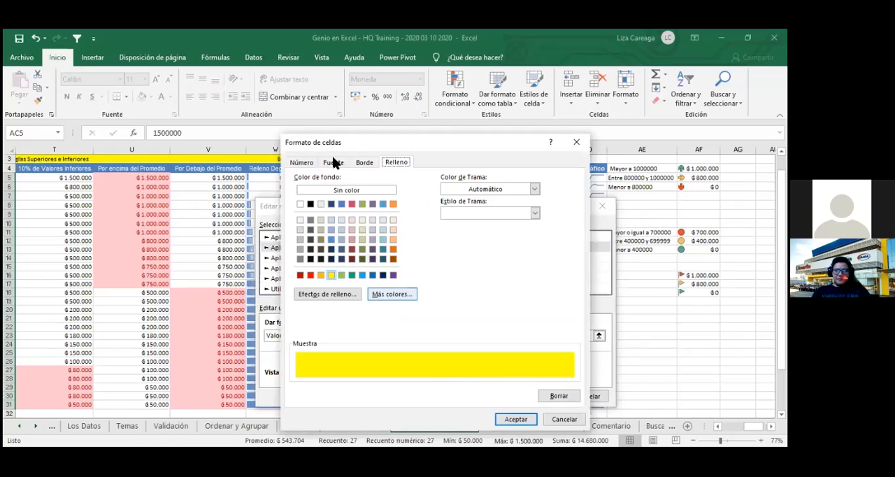
{"action": "left_click", "coordinate": [313, 165]}
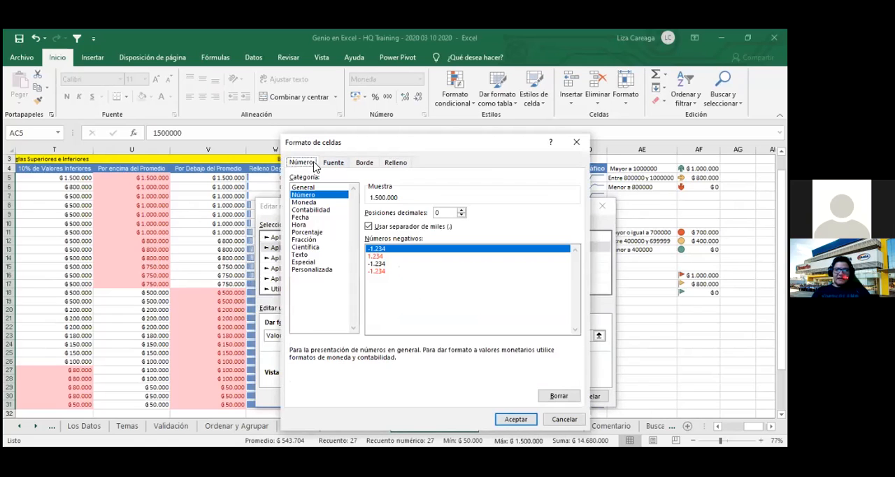
{"action": "left_click", "coordinate": [308, 203]}
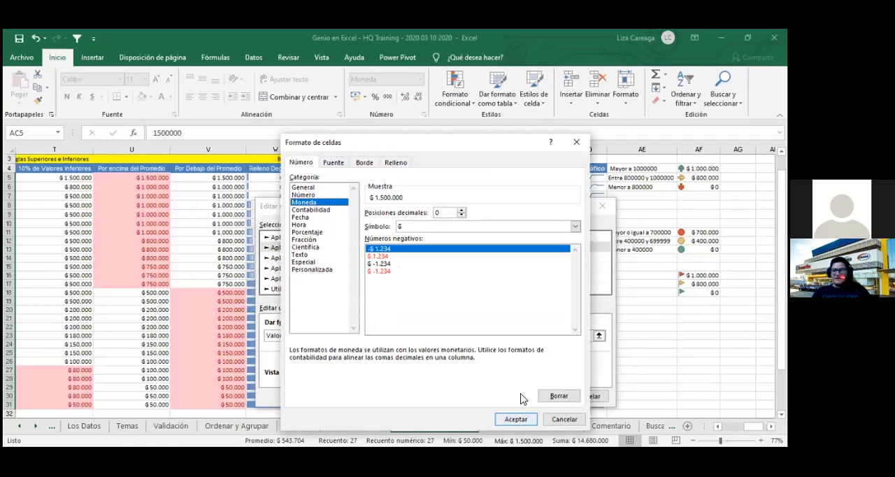
{"action": "left_click", "coordinate": [516, 419]}
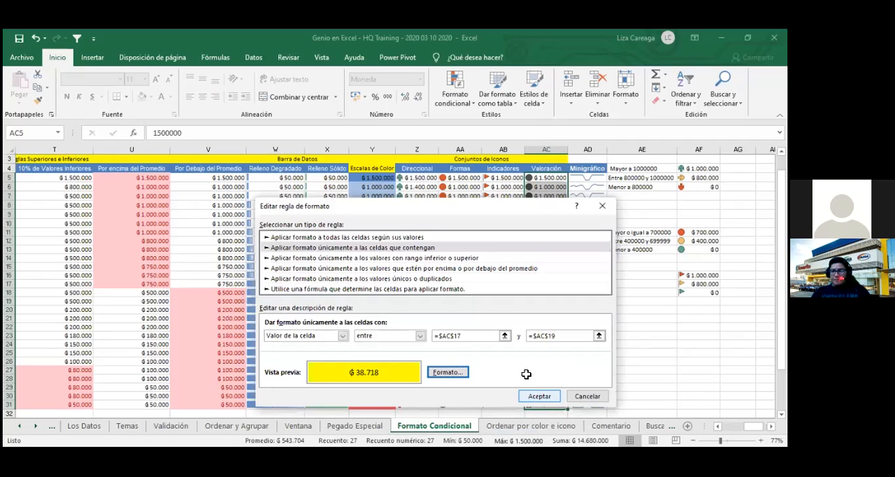
{"action": "key", "text": "Return"}
{"action": "left_click", "coordinate": [653, 345]}
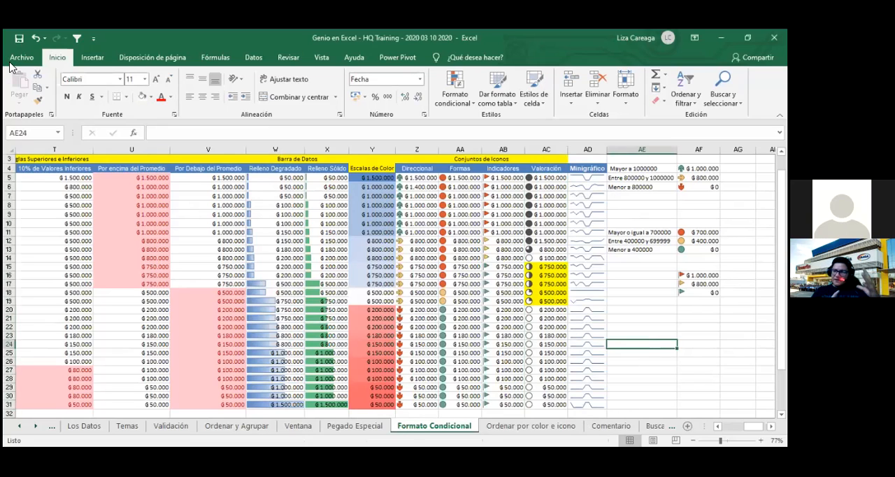
- Save the workbook with the Formato Condicional sheet kept active
{"action": "left_click", "coordinate": [643, 370]}
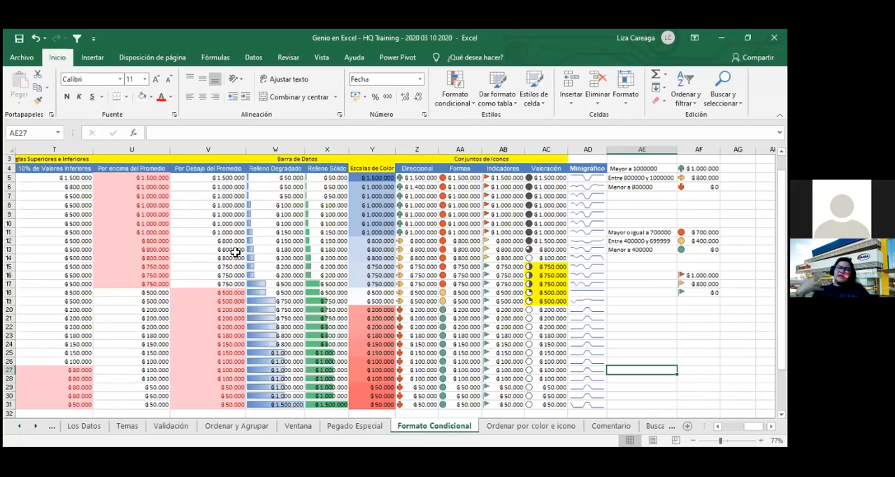
{"action": "left_click", "coordinate": [20, 39]}
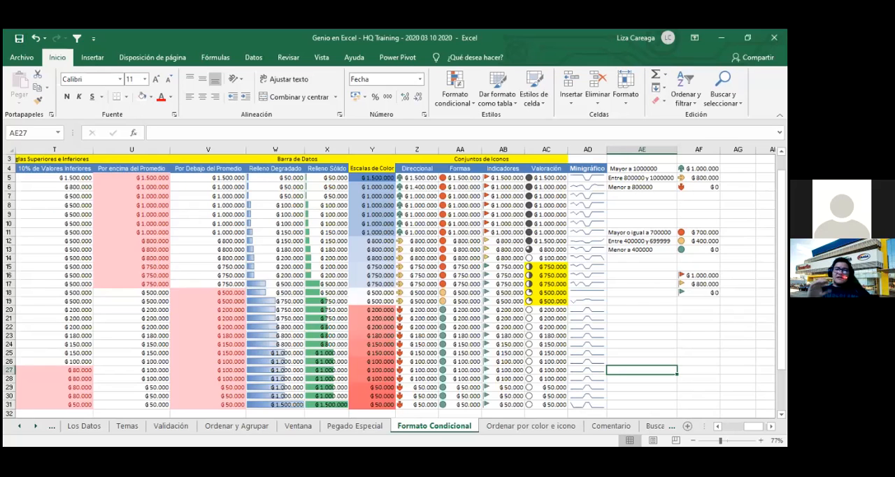
{"action": "key", "text": "ctrl+Page_Up"}
{"action": "key", "text": "ctrl+Page_Down"}
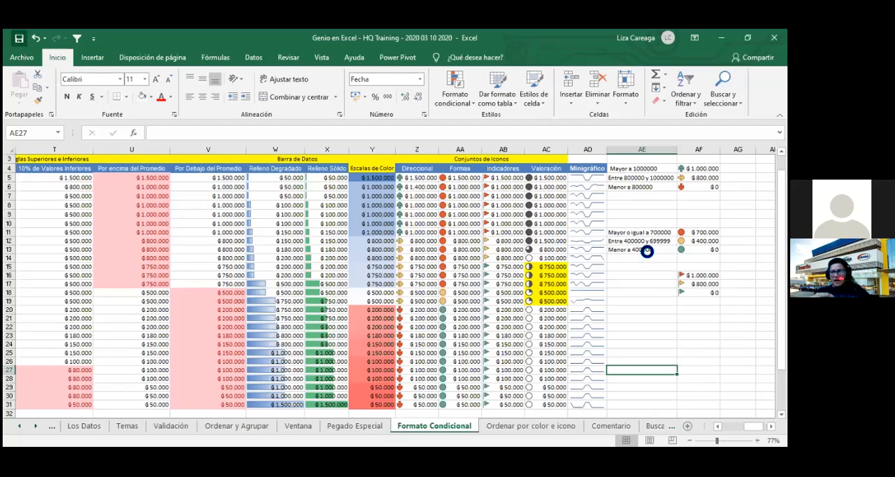
- Start a new rule for the Valoración amounts with the "Escala de 2 colores" style and "Valor más bajo" as the minimum type
{"action": "left_click_drag", "start_coordinate": [548, 178], "coordinate": [549, 405]}
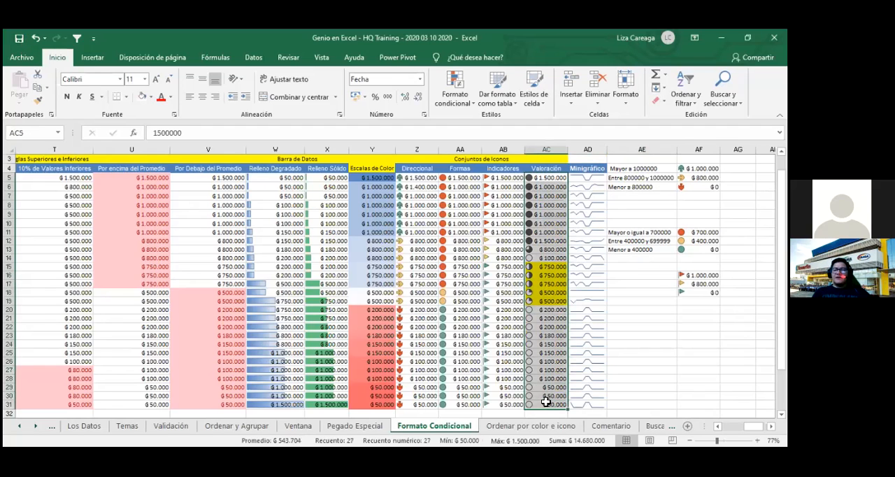
{"action": "left_click", "coordinate": [455, 103]}
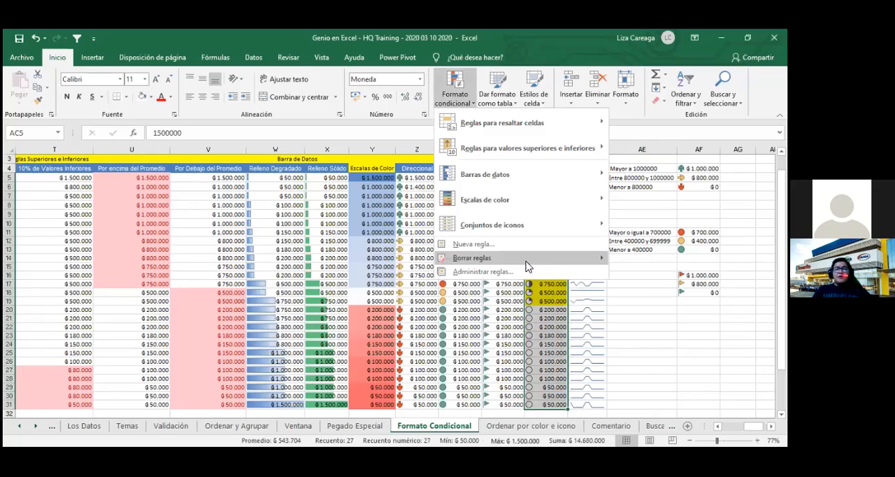
{"action": "mouse_move", "coordinate": [528, 266]}
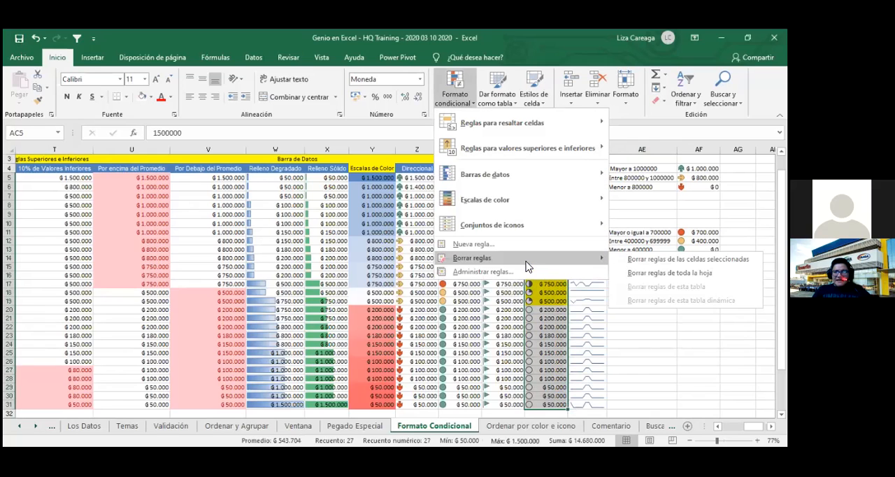
{"action": "left_click", "coordinate": [490, 271]}
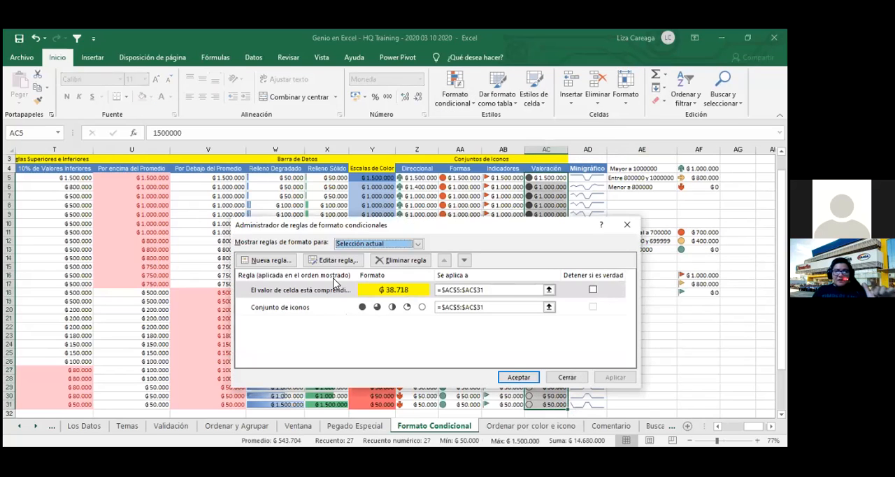
{"action": "left_click", "coordinate": [266, 260]}
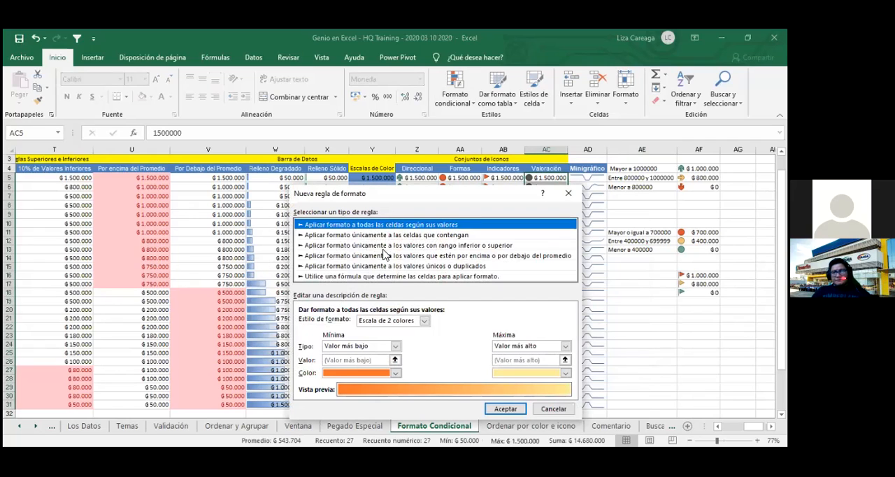
{"action": "left_click", "coordinate": [422, 321]}
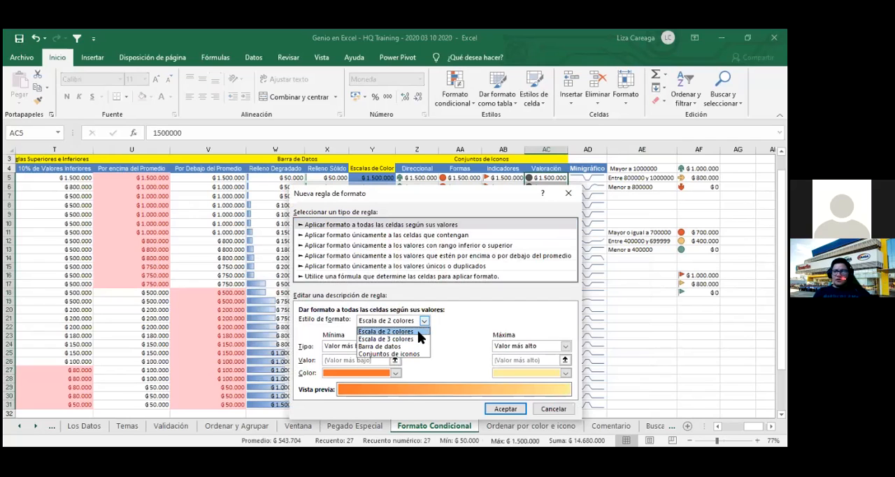
{"action": "left_click", "coordinate": [417, 330]}
{"action": "left_click", "coordinate": [396, 349]}
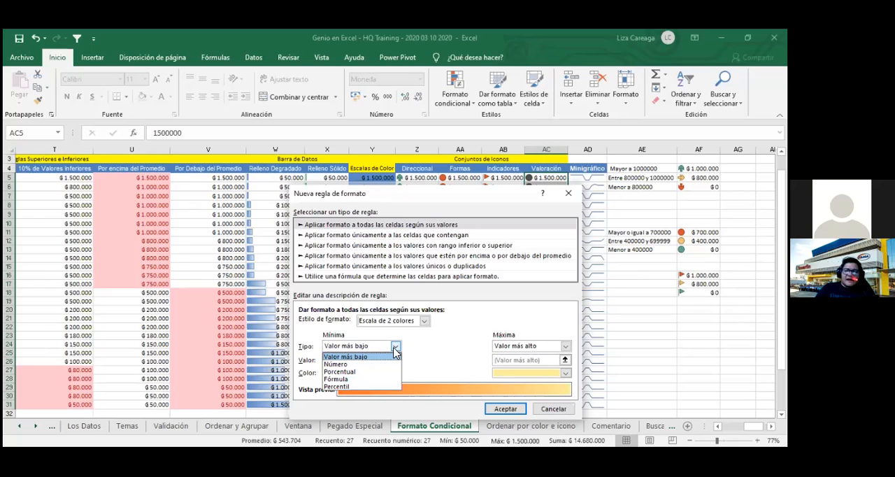
{"action": "left_click", "coordinate": [395, 350]}
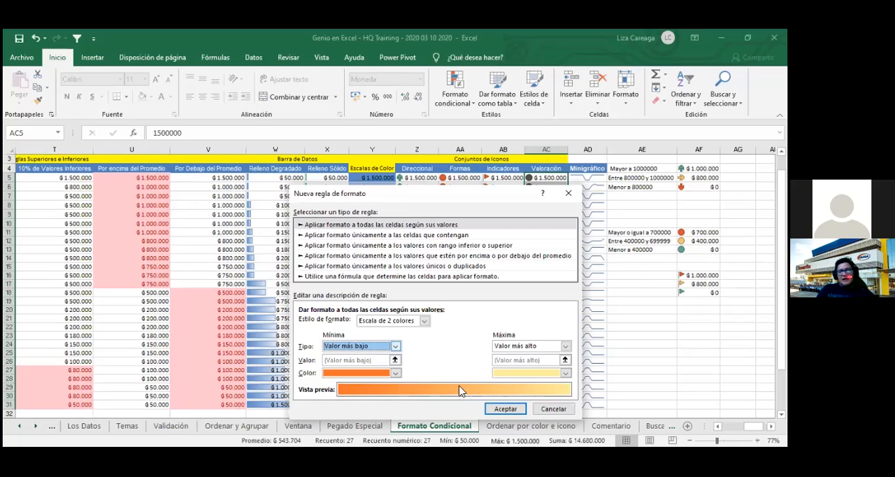
- Set the color scale's minimum color to magenta and apply the rule to the Valoración amounts
{"action": "left_click", "coordinate": [396, 373]}
{"action": "left_click", "coordinate": [329, 351]}
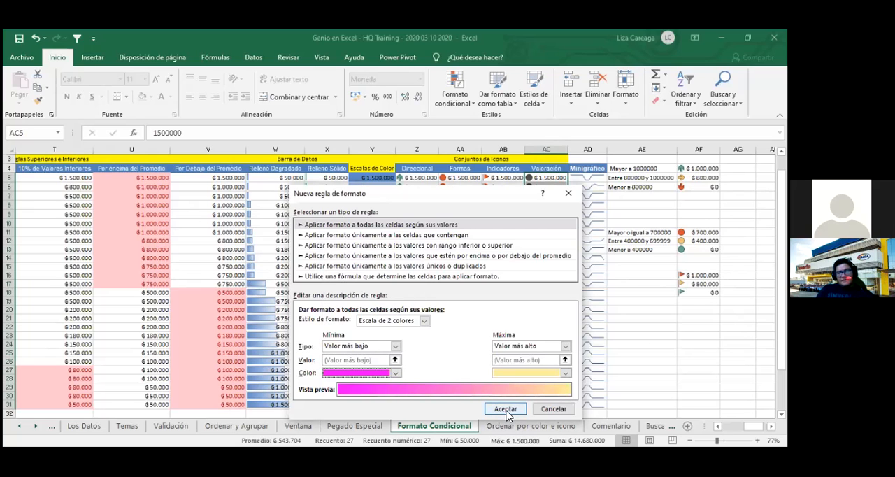
{"action": "left_click", "coordinate": [505, 410]}
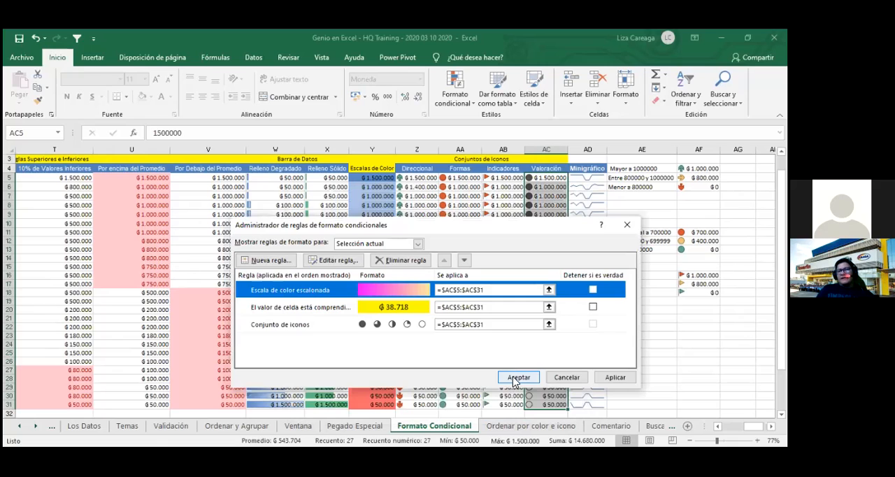
{"action": "left_click", "coordinate": [513, 377]}
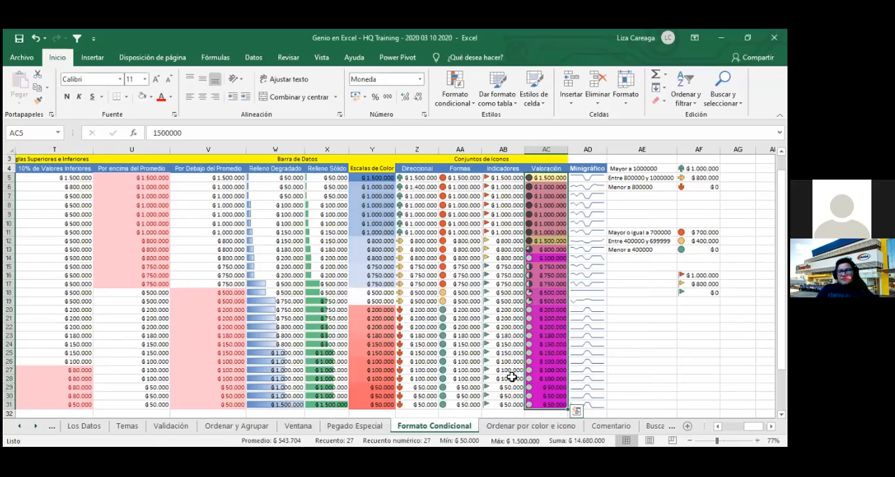
{"action": "left_click", "coordinate": [667, 376]}
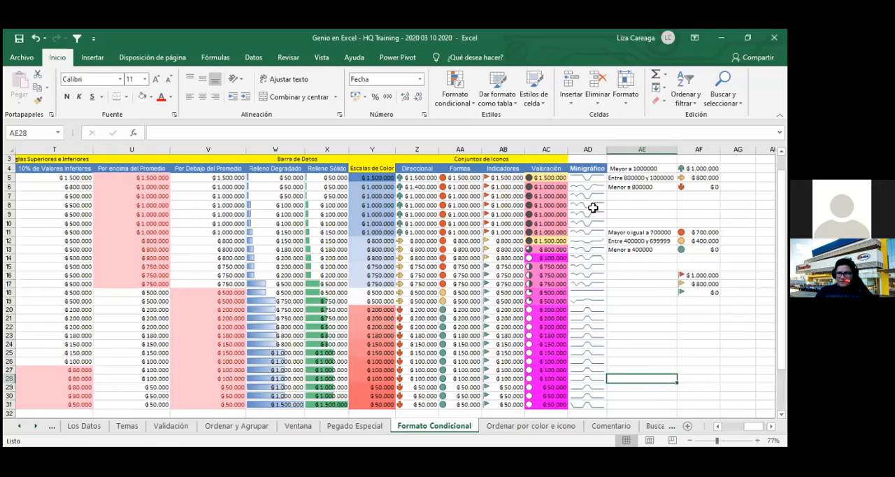
- Move the color scale rule to the end of the Valoración rule order and apply the new order
{"action": "left_click_drag", "start_coordinate": [557, 180], "coordinate": [556, 399]}
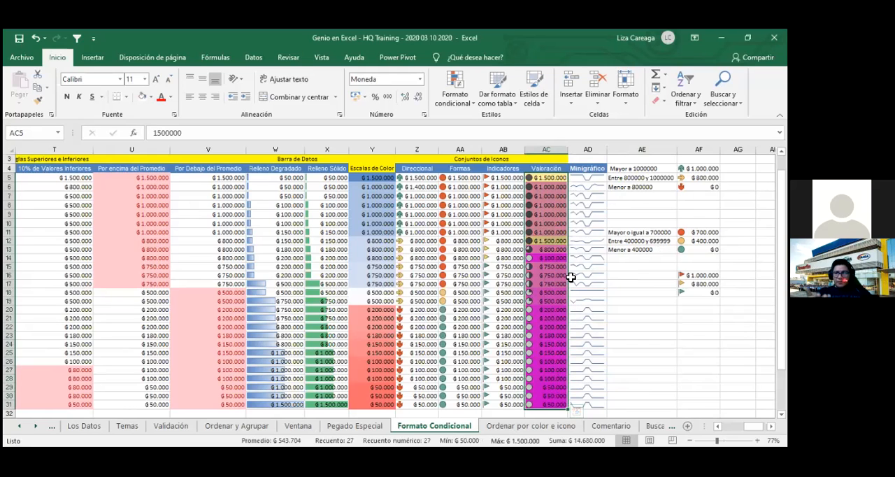
{"action": "left_click", "coordinate": [466, 106]}
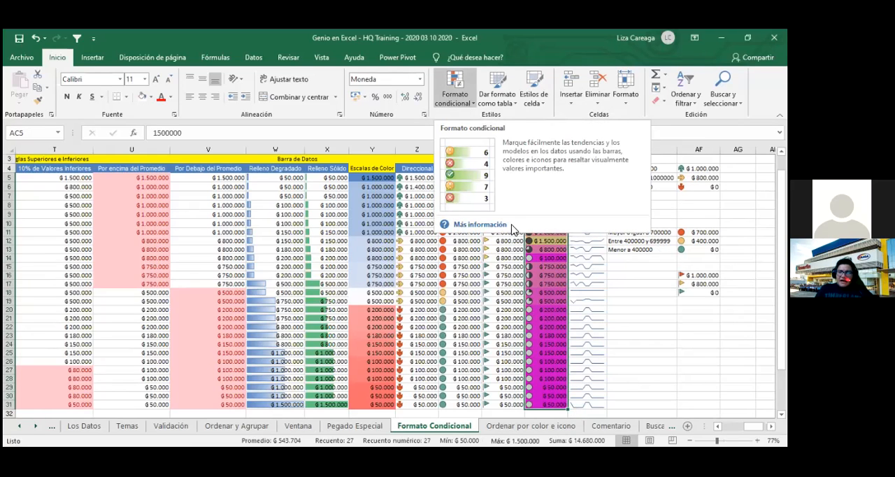
{"action": "left_click", "coordinate": [482, 272]}
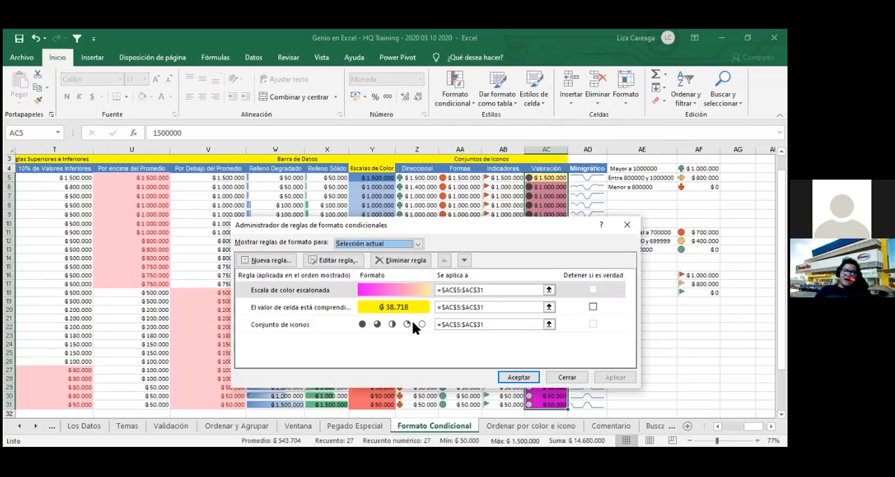
{"action": "left_click", "coordinate": [464, 262]}
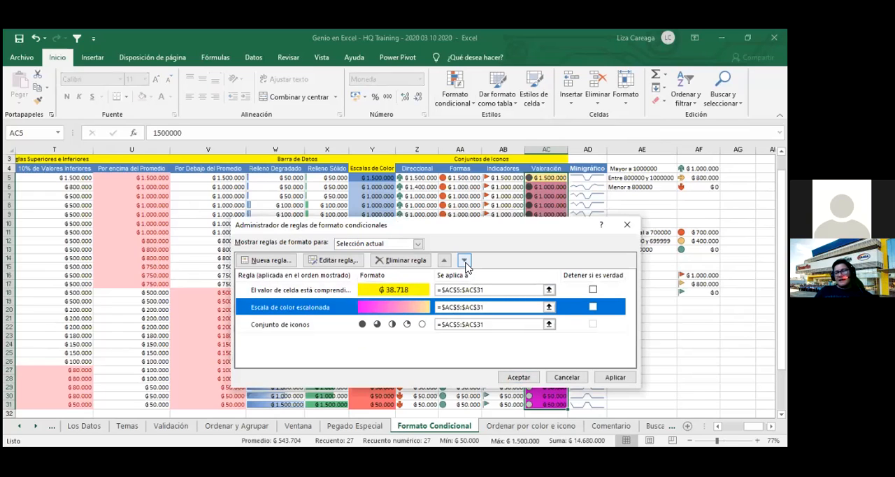
{"action": "left_click", "coordinate": [464, 262]}
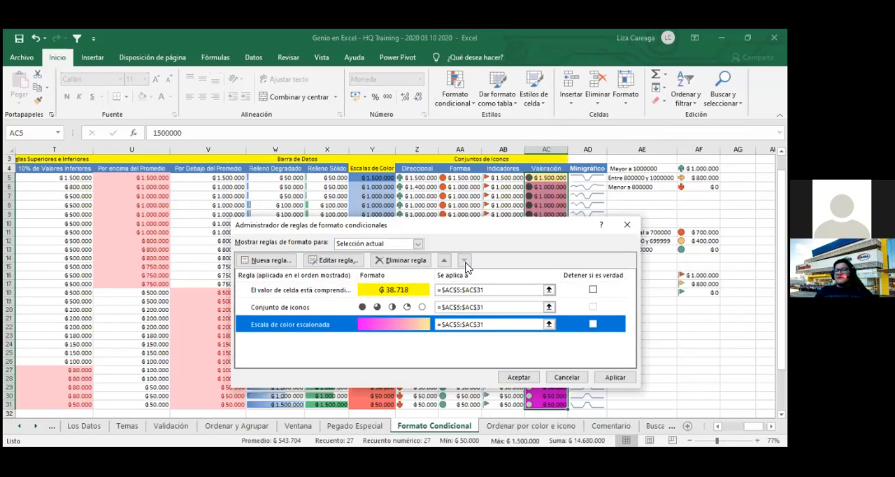
{"action": "left_click", "coordinate": [526, 382]}
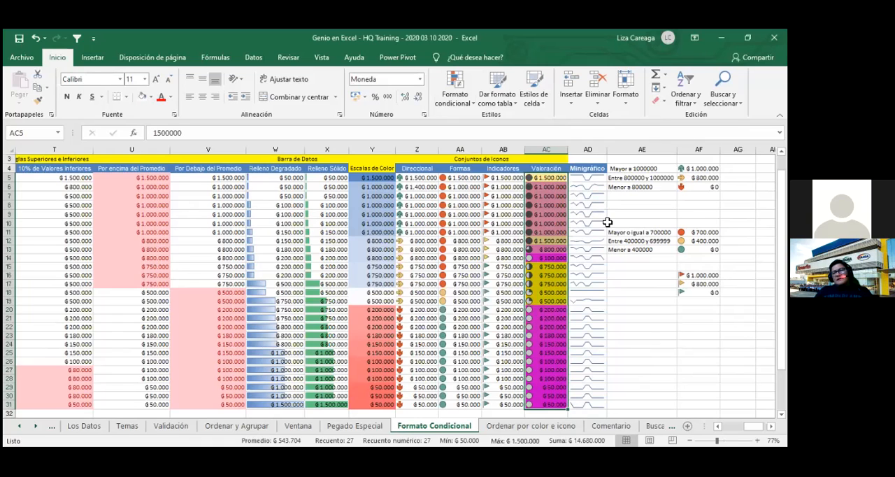
{"action": "left_click", "coordinate": [633, 310]}
- Move the yellow cell-value rule to the end of the Valoración rule order and apply the new order
{"action": "left_click_drag", "start_coordinate": [553, 178], "coordinate": [550, 406]}
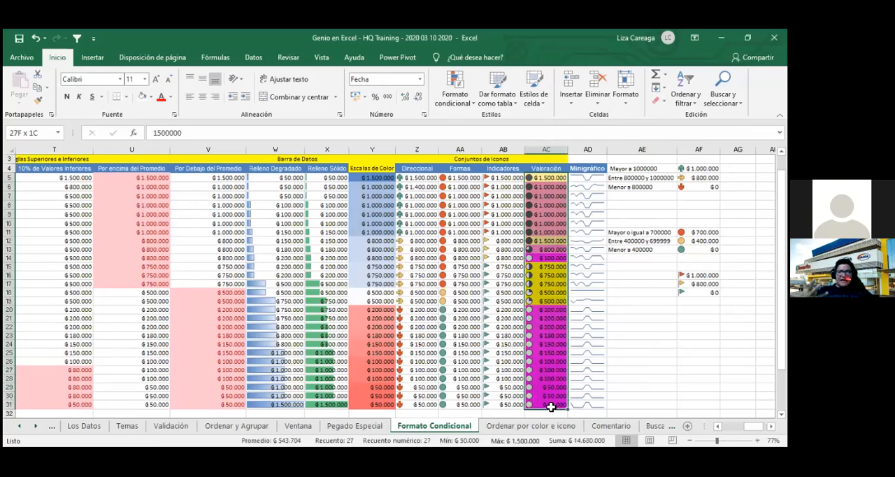
{"action": "left_click", "coordinate": [457, 101]}
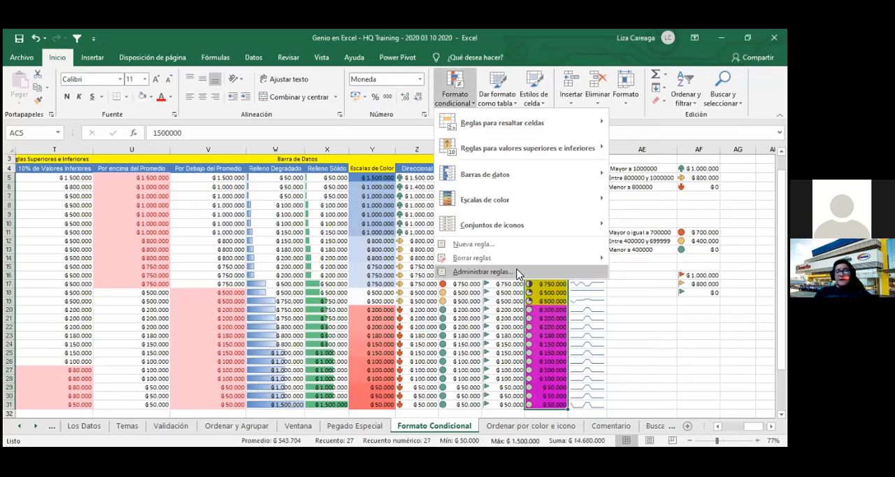
{"action": "left_click", "coordinate": [518, 272]}
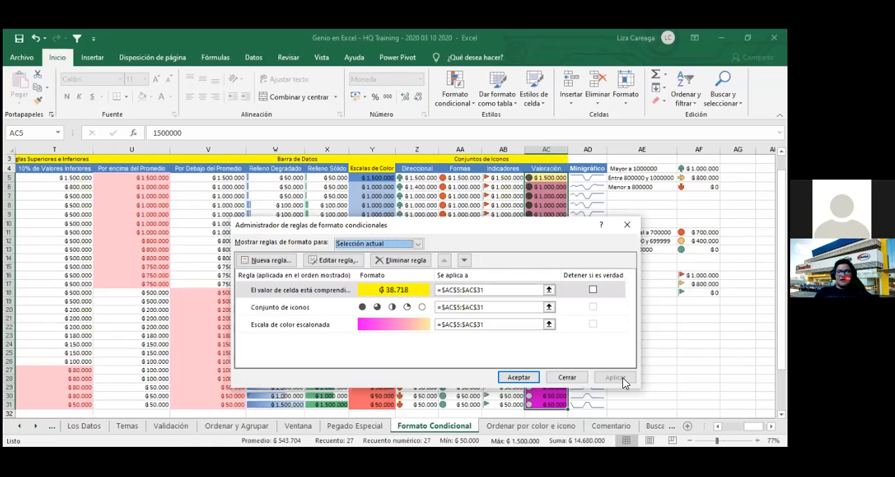
{"action": "left_click", "coordinate": [463, 259]}
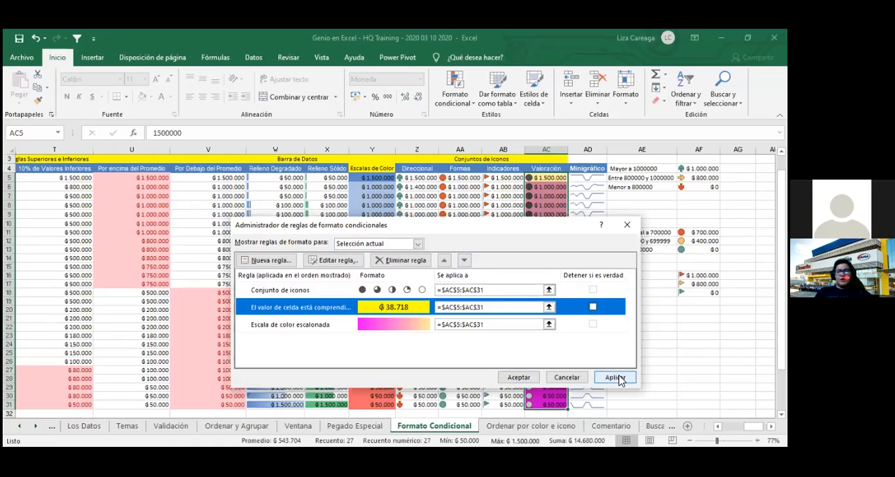
{"action": "left_click", "coordinate": [464, 260]}
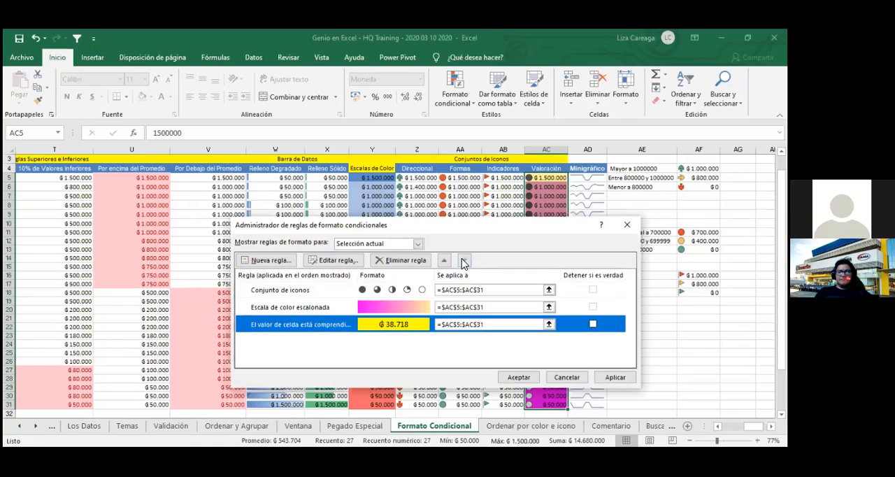
{"action": "left_click", "coordinate": [612, 380]}
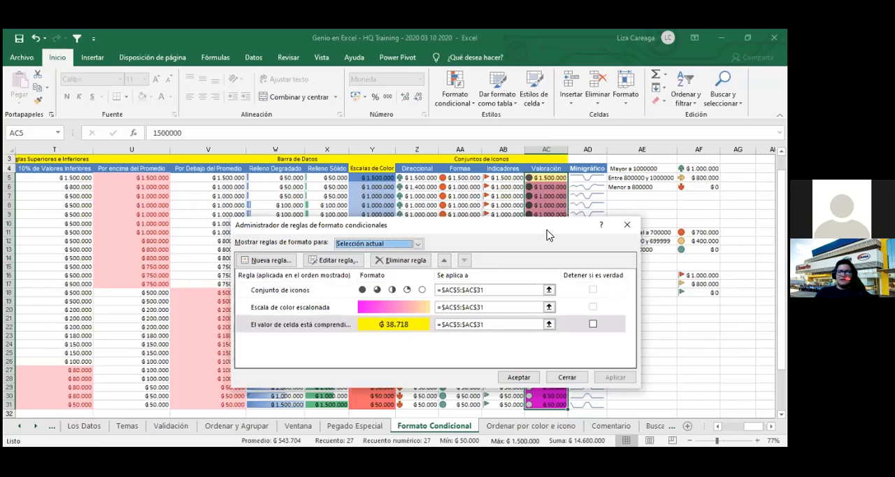
- Return the yellow cell-value rule to first place in the Valoración rule order and apply it
{"action": "left_click_drag", "start_coordinate": [547, 236], "coordinate": [367, 232]}
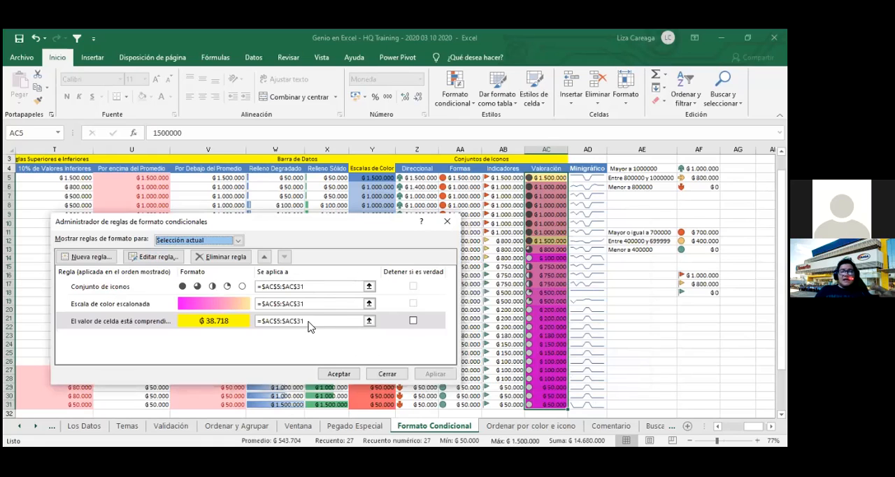
{"action": "left_click", "coordinate": [264, 257]}
{"action": "left_click", "coordinate": [264, 256]}
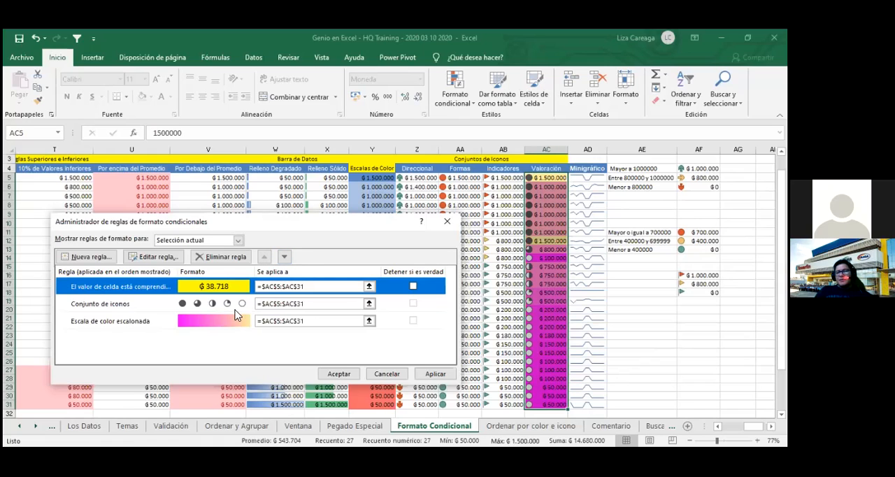
{"action": "left_click", "coordinate": [435, 374]}
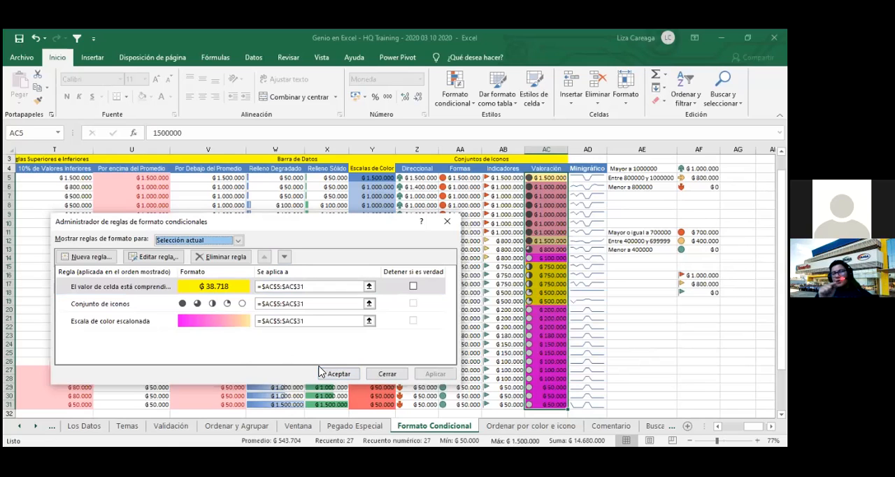
- Try "Detener si es verdad" on the yellow cell-value rule, applying the rules with it enabled and again with it disabled
{"action": "left_click", "coordinate": [412, 287]}
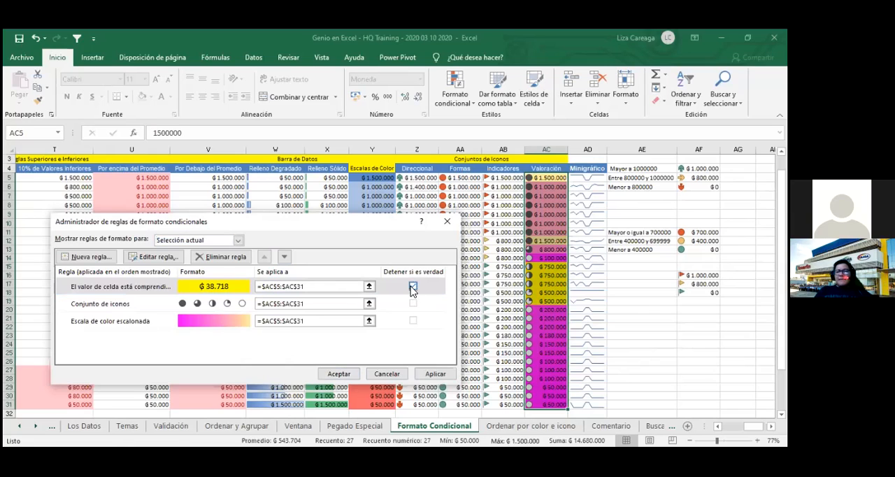
{"action": "left_click", "coordinate": [440, 376]}
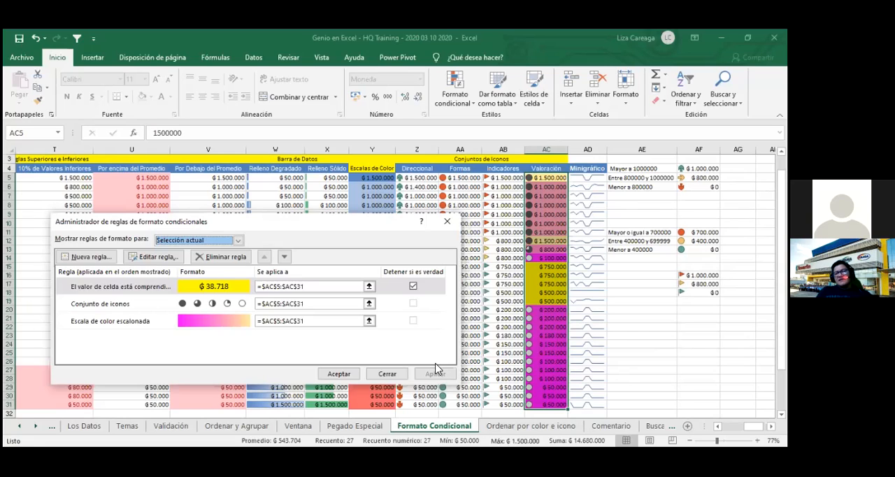
{"action": "left_click", "coordinate": [412, 286]}
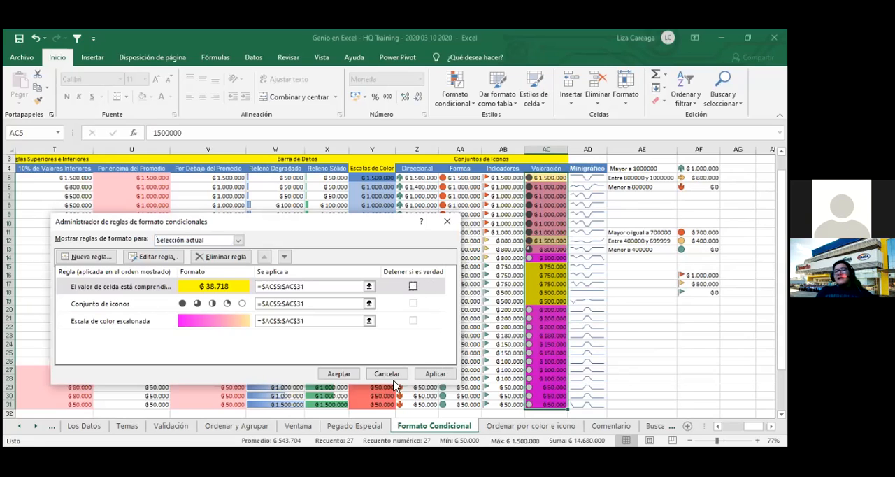
{"action": "left_click", "coordinate": [435, 374]}
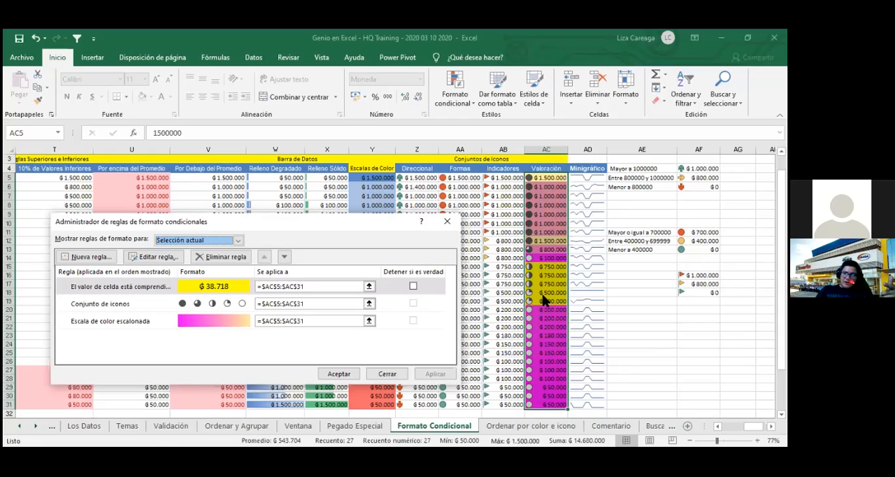
- Shift the yellow cell-value rule between first and last place, leave it last below the color scale, and accept the rule order
{"action": "left_click", "coordinate": [284, 257]}
{"action": "left_click", "coordinate": [284, 256]}
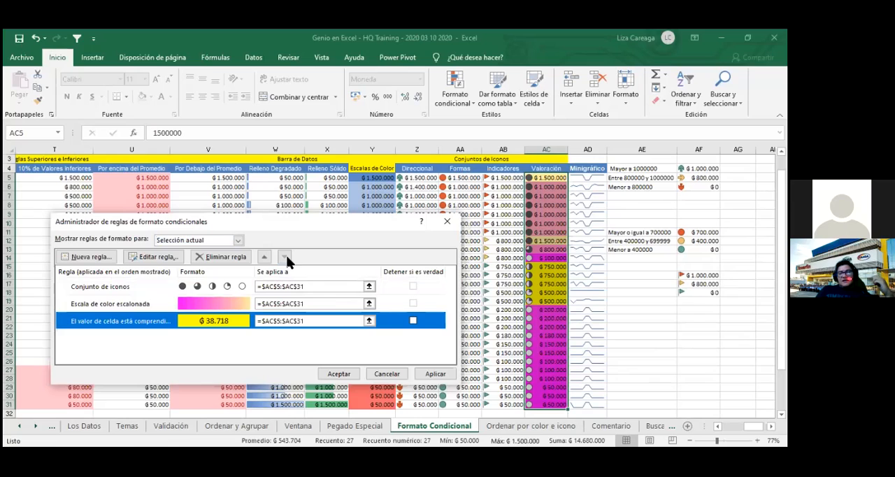
{"action": "left_click", "coordinate": [264, 258]}
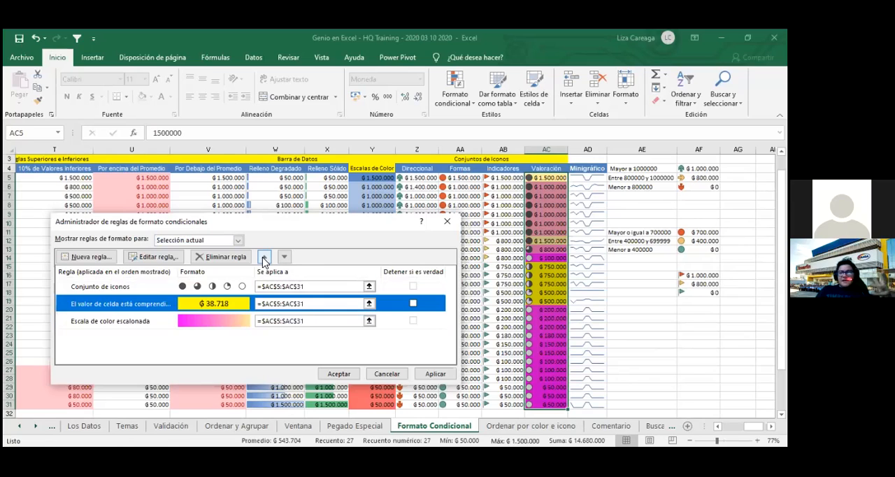
{"action": "left_click", "coordinate": [263, 258]}
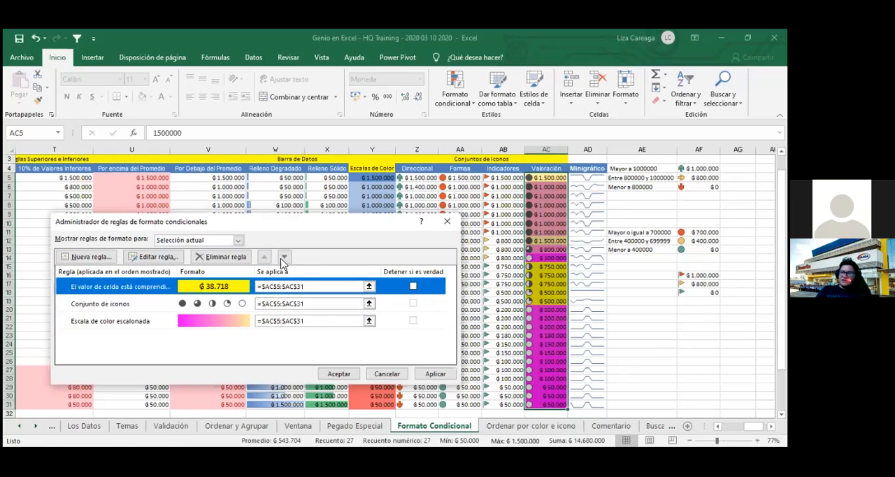
{"action": "left_click", "coordinate": [284, 257]}
{"action": "left_click", "coordinate": [284, 258]}
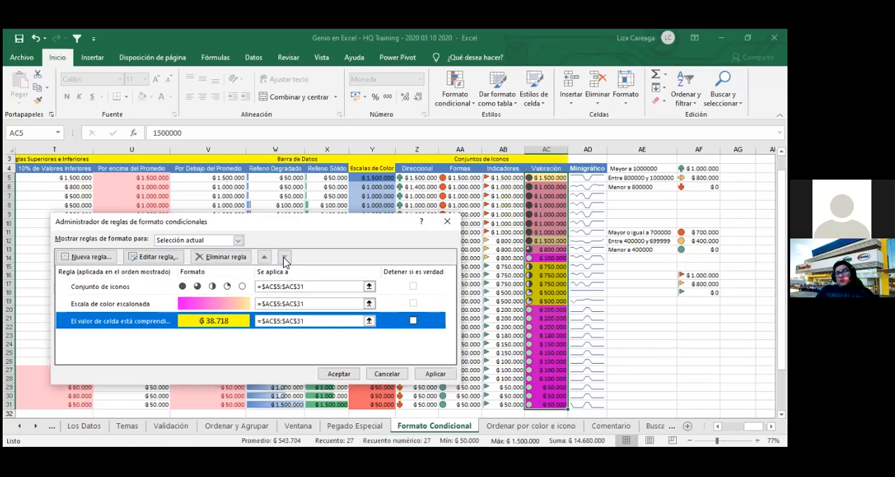
{"action": "left_click", "coordinate": [264, 258]}
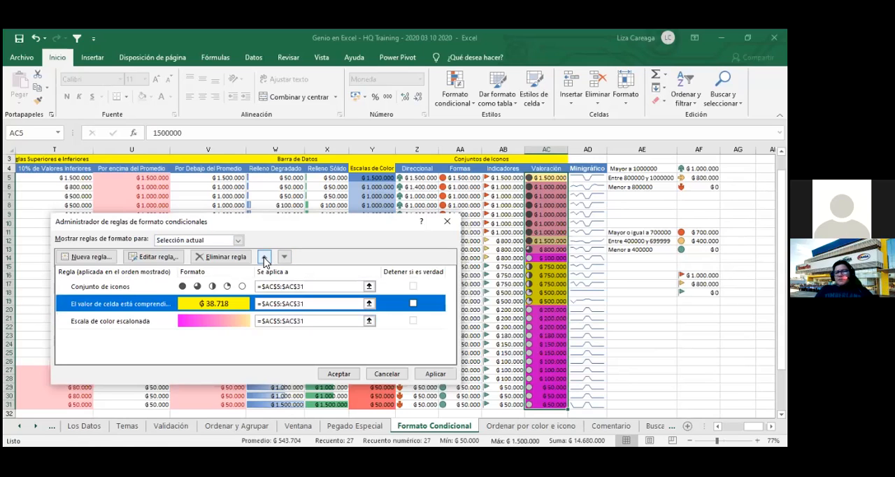
{"action": "left_click", "coordinate": [263, 257]}
{"action": "left_click", "coordinate": [284, 258]}
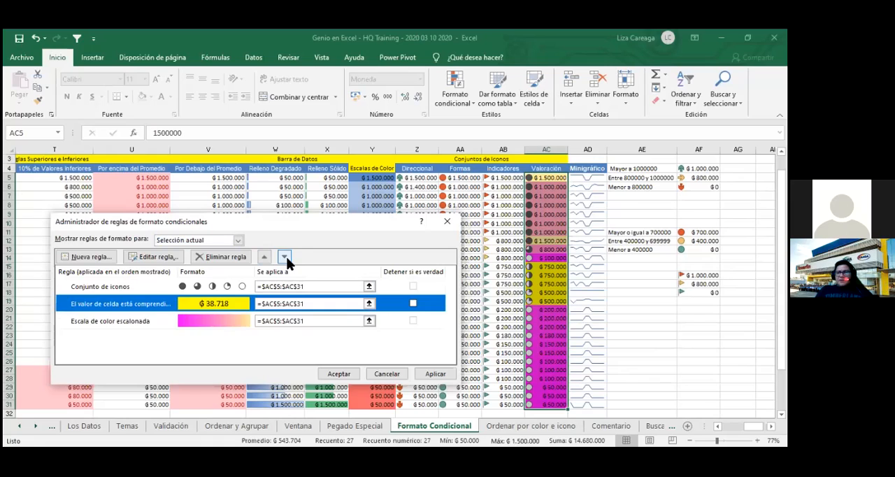
{"action": "left_click", "coordinate": [284, 257]}
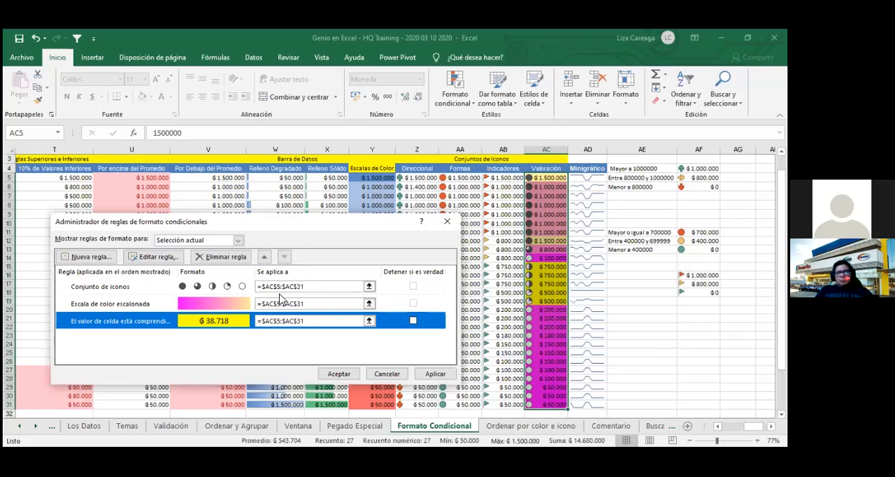
{"action": "left_click", "coordinate": [340, 373]}
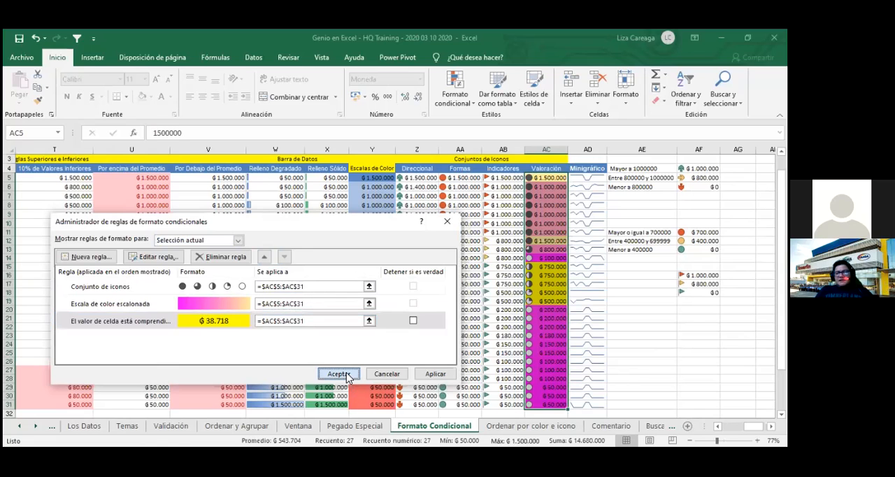
- Save the workbook and open the "Ordenar por color e icono" sheet
{"action": "left_click", "coordinate": [592, 374]}
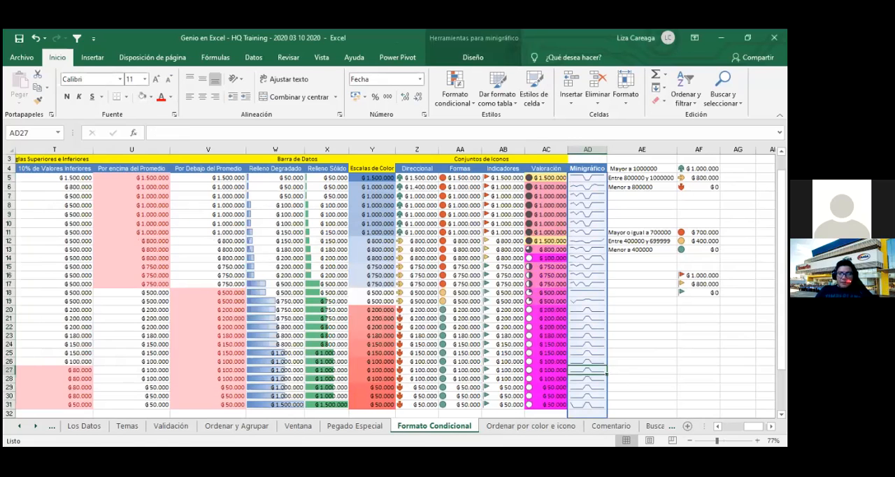
{"action": "left_click", "coordinate": [643, 370]}
{"action": "left_click", "coordinate": [20, 40]}
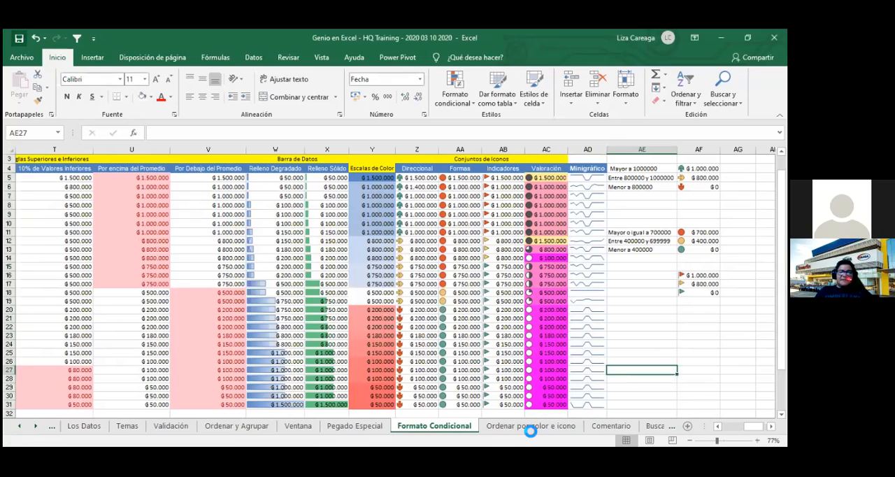
{"action": "left_click", "coordinate": [509, 428]}
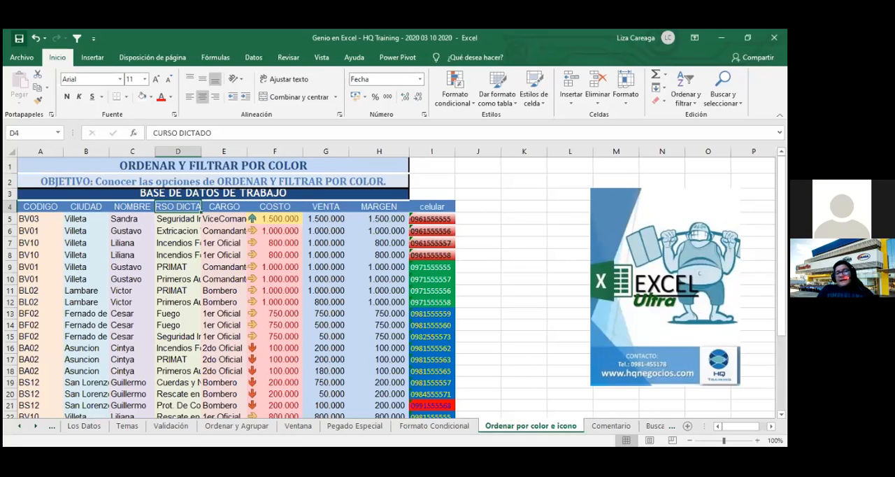
- Set the font size of the entire "Ordenar por color e icono" sheet to 10 and autofit all column widths
{"action": "left_click", "coordinate": [618, 281]}
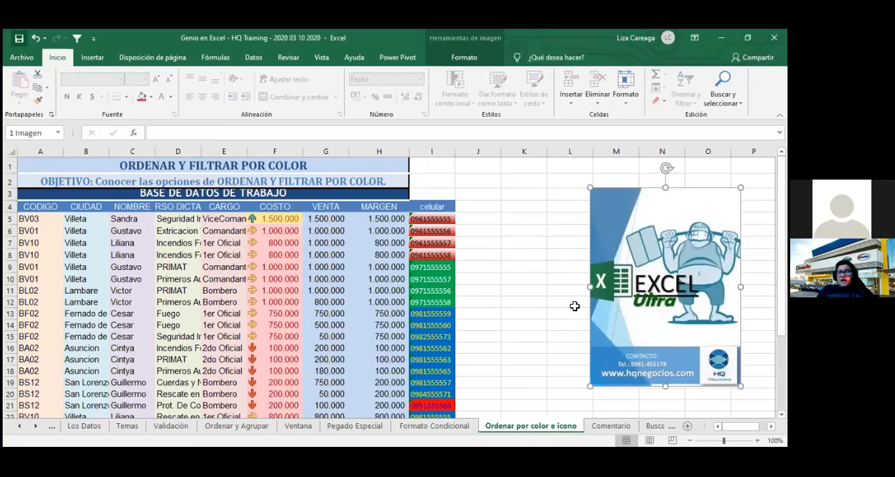
{"action": "left_click", "coordinate": [488, 340]}
{"action": "key", "text": "ctrl+Left"}
{"action": "key", "text": "ctrl+Left"}
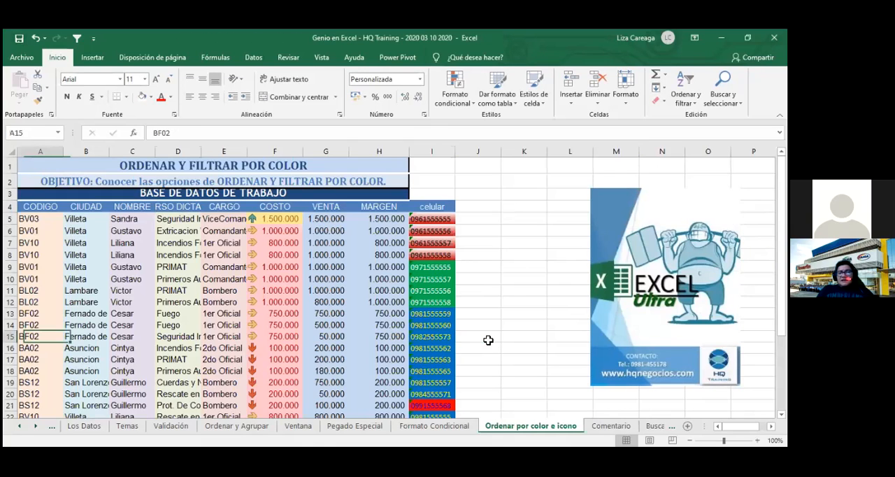
{"action": "left_click", "coordinate": [11, 152]}
{"action": "type", "text": "10"}
{"action": "key", "text": "Return"}
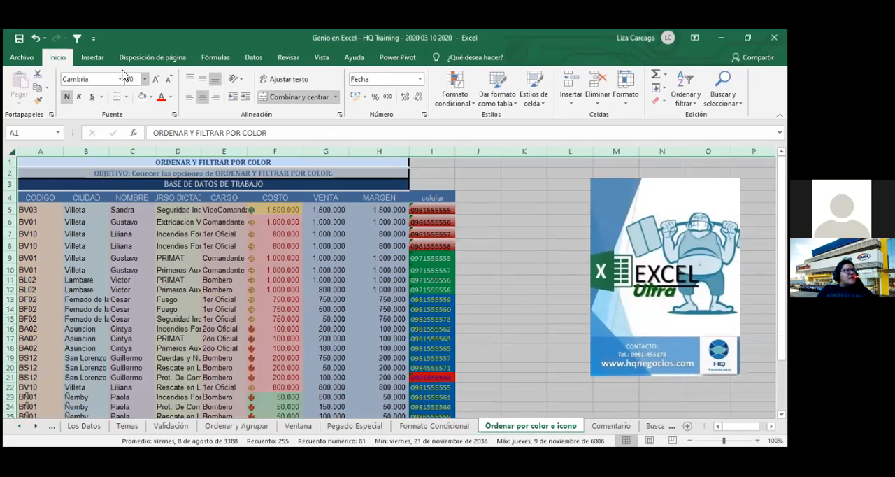
{"action": "double_click", "coordinate": [63, 153]}
{"action": "left_click", "coordinate": [278, 224]}
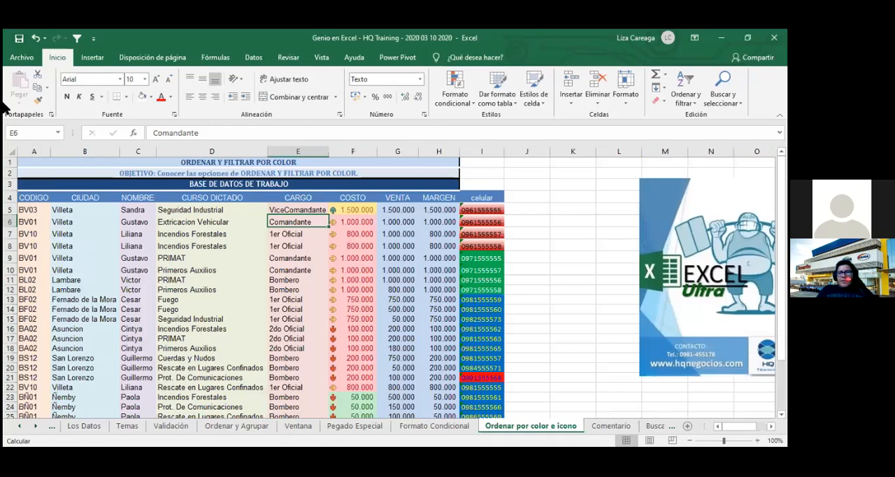
- Shrink the Excel Ultra image beside the data table toward its lower-right corner
{"action": "left_click", "coordinate": [650, 203]}
{"action": "left_click_drag", "start_coordinate": [641, 179], "coordinate": [734, 303]}
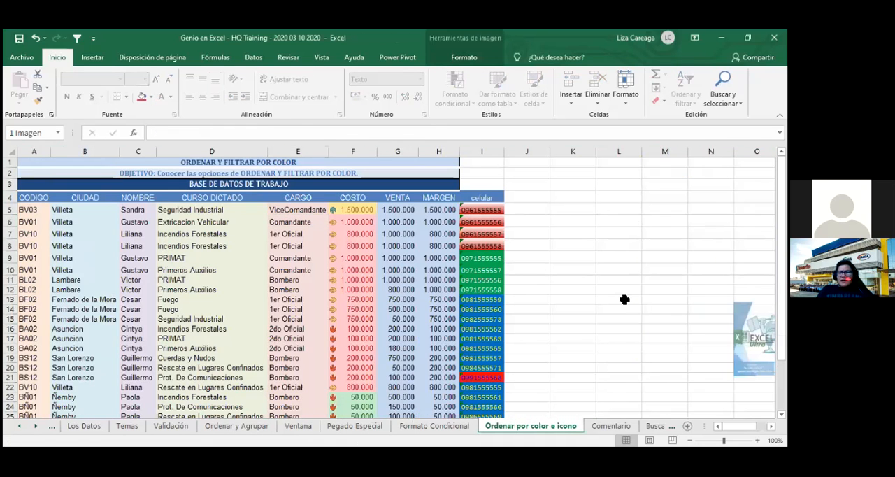
{"action": "left_click", "coordinate": [624, 299]}
{"action": "left_click", "coordinate": [589, 259]}
{"action": "left_click", "coordinate": [568, 233]}
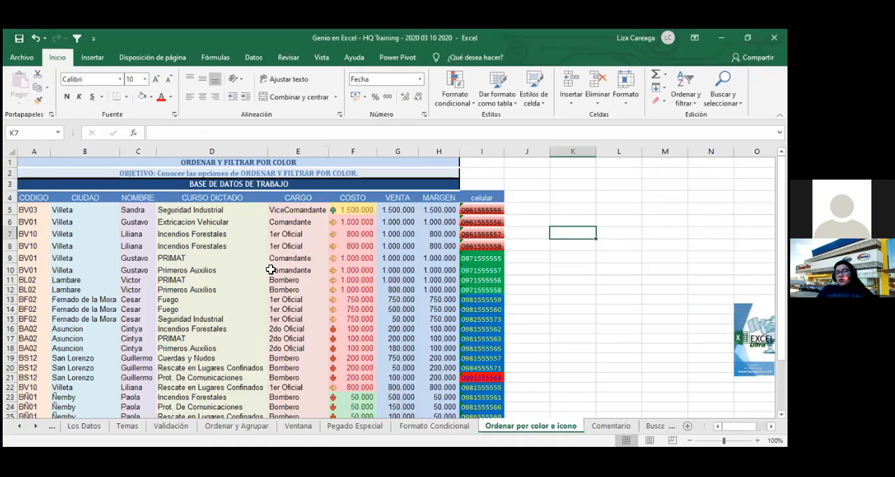
- Save the workbook with the "Ordenar por color e icono" sheet kept active
{"action": "scroll", "coordinate": [270, 268], "scroll_direction": "down", "scroll_amount": 5}
{"action": "scroll", "coordinate": [270, 267], "scroll_direction": "up", "scroll_amount": 5}
{"action": "left_click", "coordinate": [19, 40]}
{"action": "left_click", "coordinate": [594, 301]}
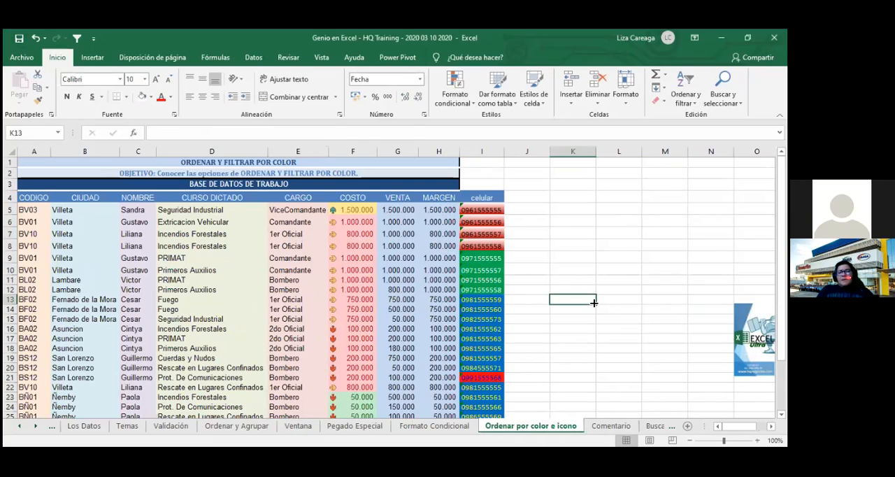
- Select the whole data table including its header row, from CODIGO through celular (A4:I31)
{"action": "scroll", "coordinate": [594, 302], "scroll_direction": "down", "scroll_amount": 1}
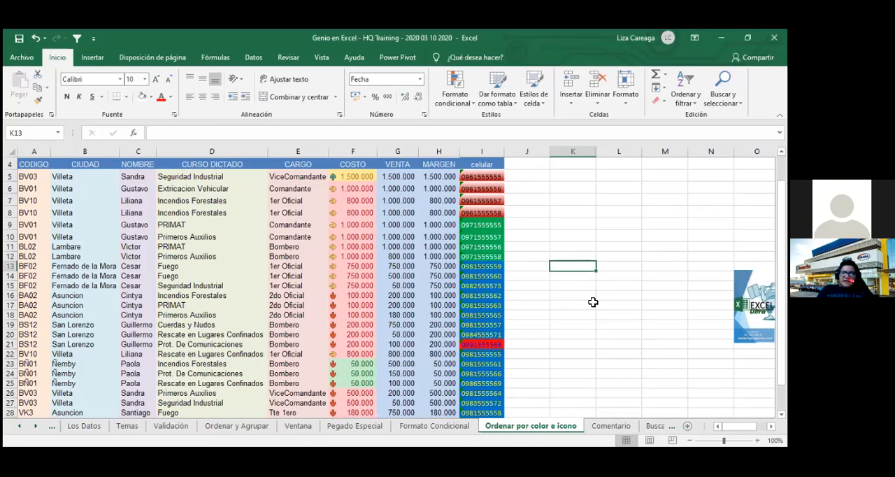
{"action": "scroll", "coordinate": [593, 302], "scroll_direction": "down", "scroll_amount": 4}
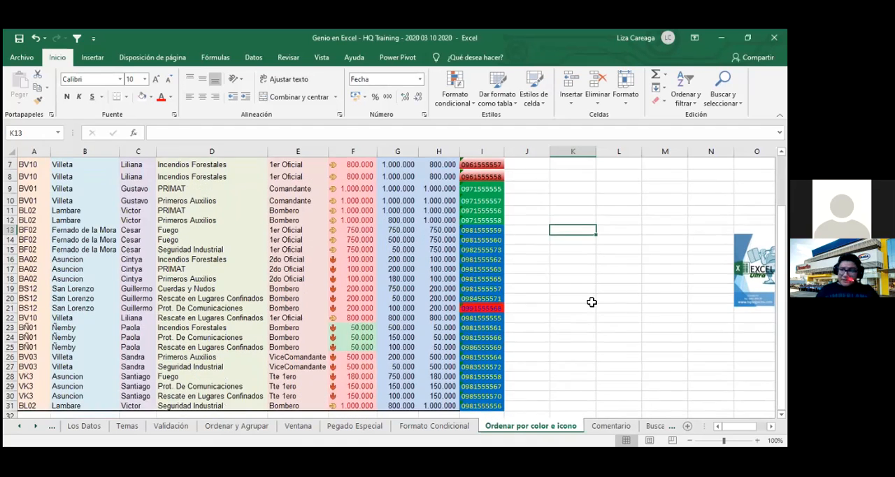
{"action": "scroll", "coordinate": [601, 308], "scroll_direction": "up", "scroll_amount": 5}
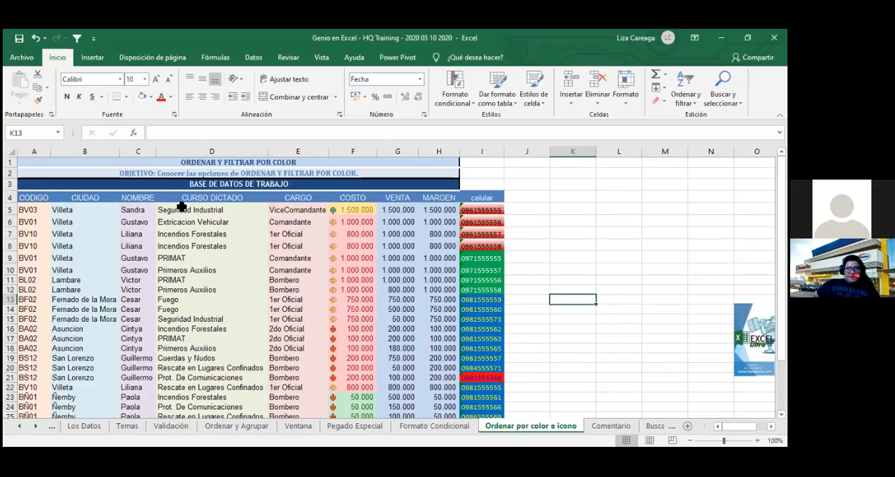
{"action": "left_click_drag", "start_coordinate": [31, 198], "coordinate": [483, 419]}
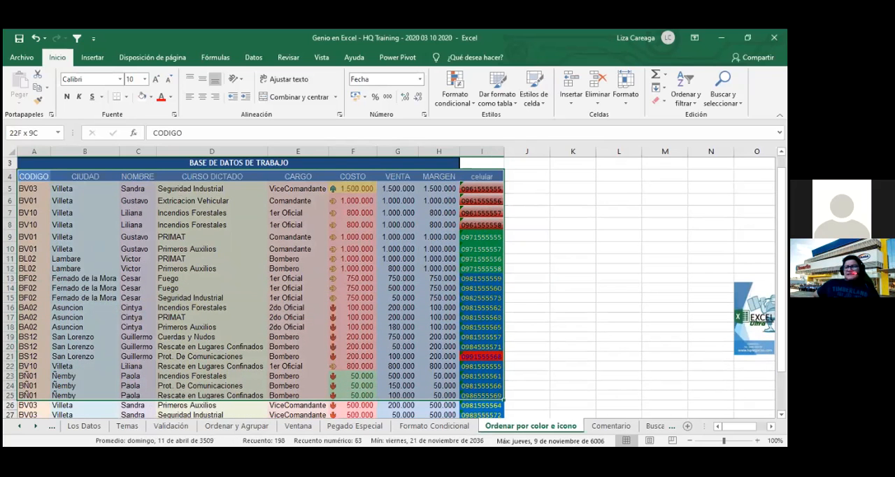
{"action": "left_click_drag", "start_coordinate": [482, 418], "coordinate": [483, 419]}
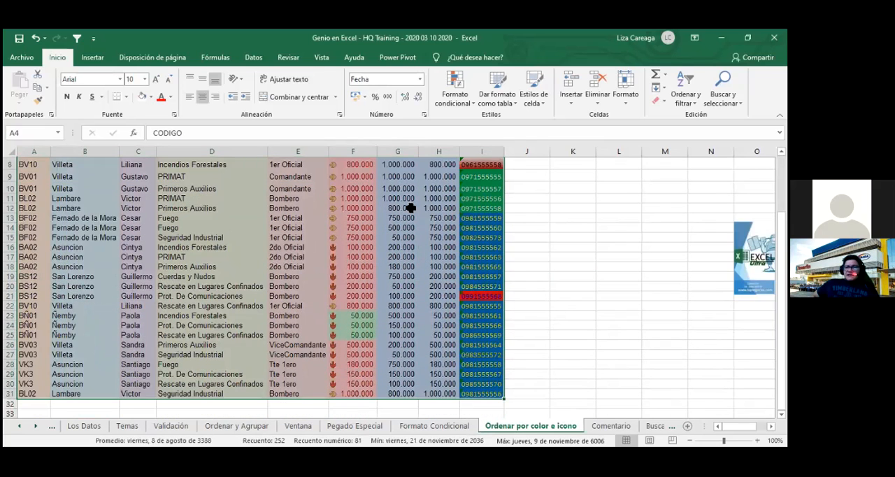
{"action": "scroll", "coordinate": [411, 207], "scroll_direction": "up", "scroll_amount": 2}
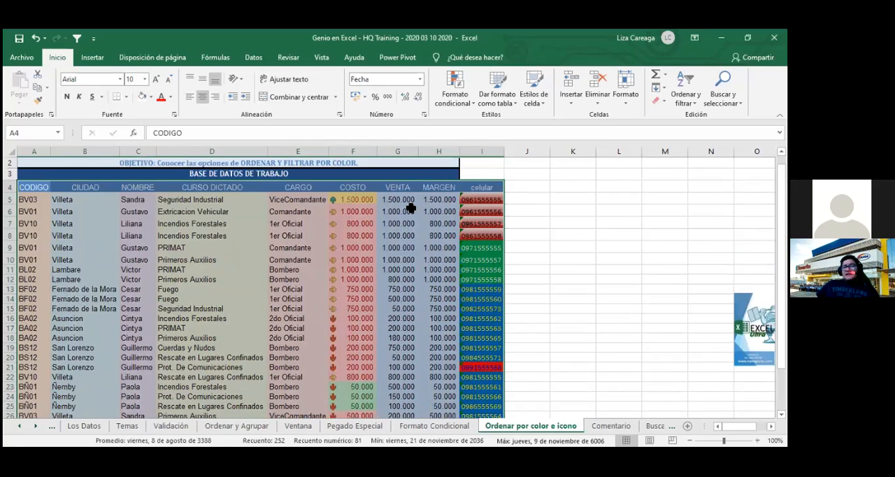
- Delete all four existing sort levels for the selected table and accept the emptied Ordenar settings
{"action": "left_click", "coordinate": [252, 60]}
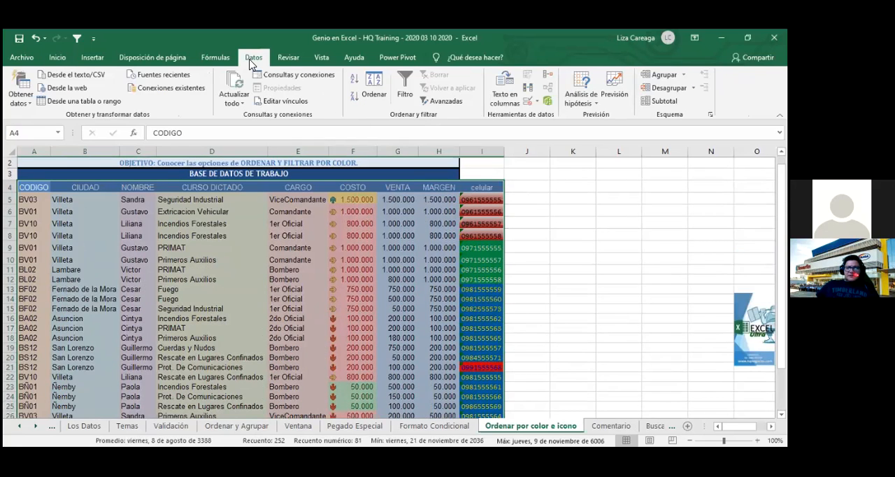
{"action": "left_click", "coordinate": [374, 98]}
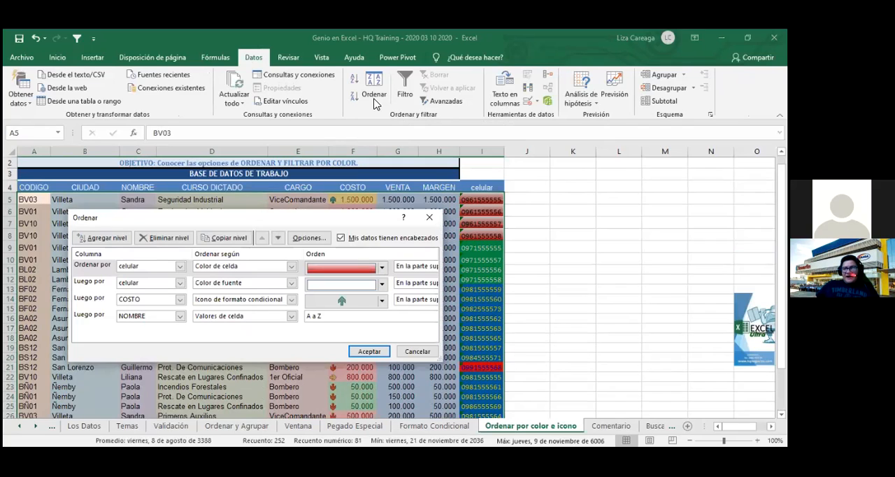
{"action": "left_click", "coordinate": [371, 284]}
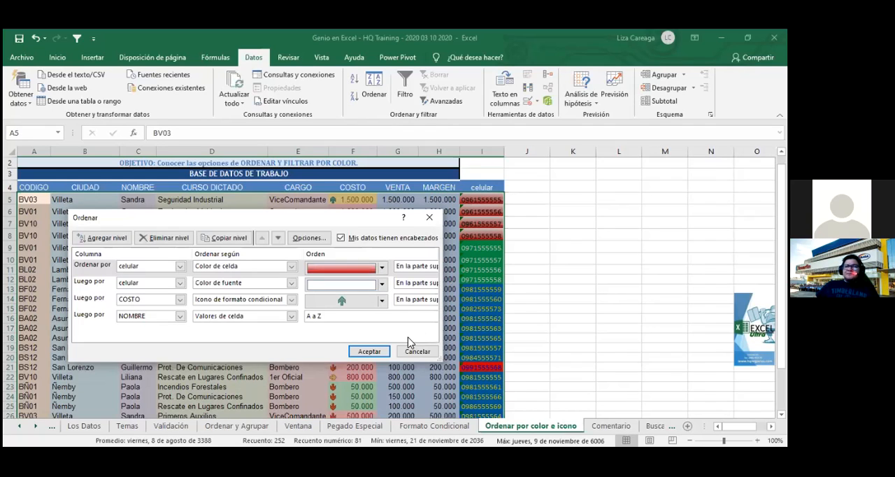
{"action": "left_click", "coordinate": [160, 239]}
{"action": "left_click", "coordinate": [161, 239]}
{"action": "left_click", "coordinate": [161, 239]}
{"action": "left_click", "coordinate": [161, 238]}
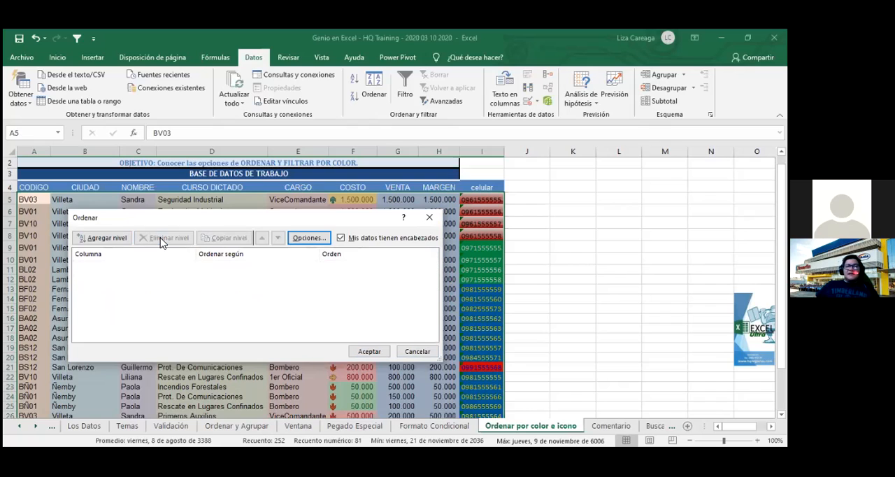
{"action": "left_click", "coordinate": [371, 353]}
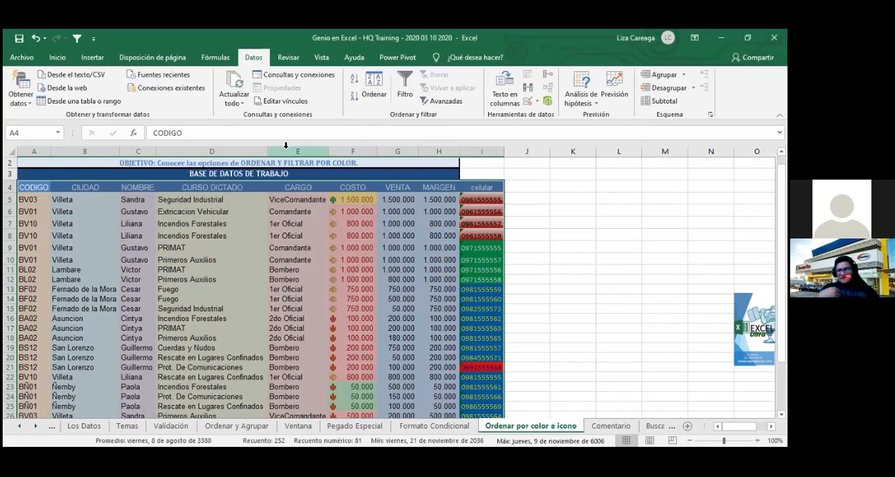
- Start a new sort on the selected table with COSTO as the sort column
{"action": "left_click", "coordinate": [379, 98]}
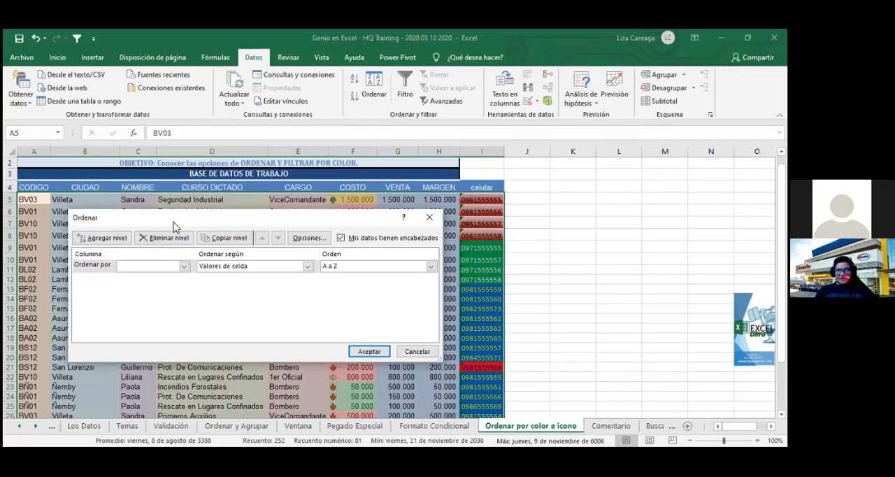
{"action": "left_click_drag", "start_coordinate": [175, 226], "coordinate": [260, 311]}
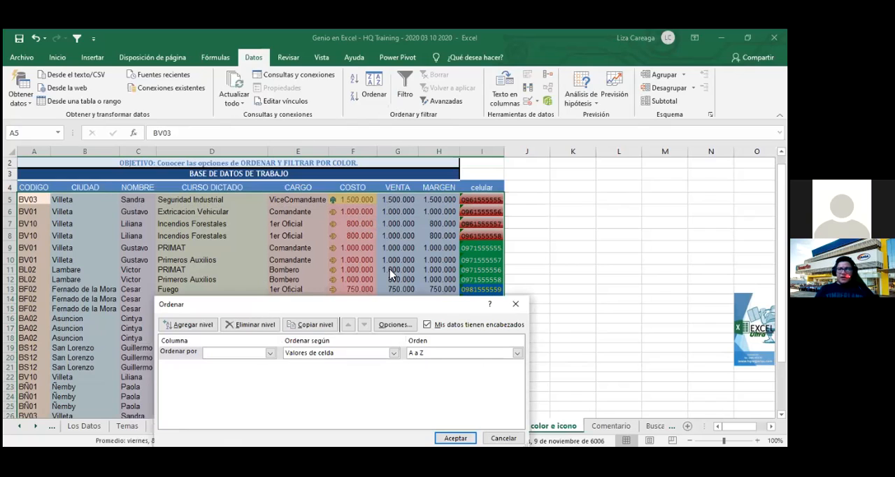
{"action": "left_click_drag", "start_coordinate": [398, 309], "coordinate": [254, 417]}
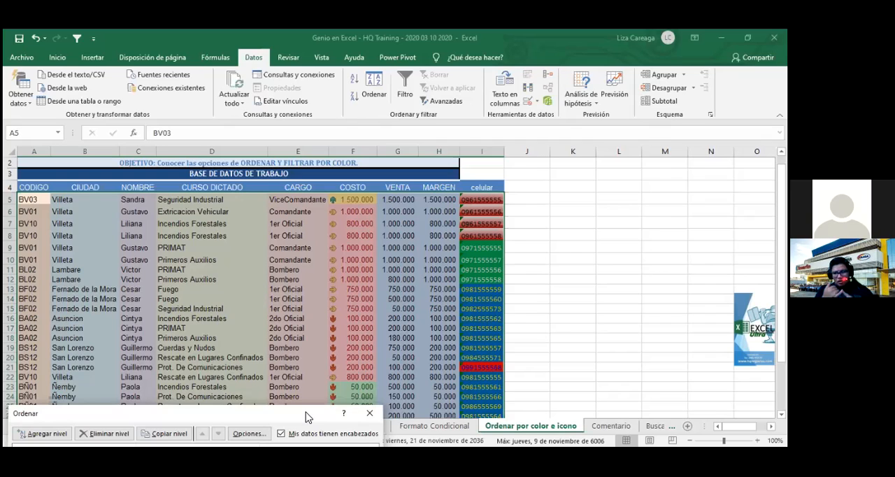
{"action": "left_click_drag", "start_coordinate": [306, 418], "coordinate": [445, 298]}
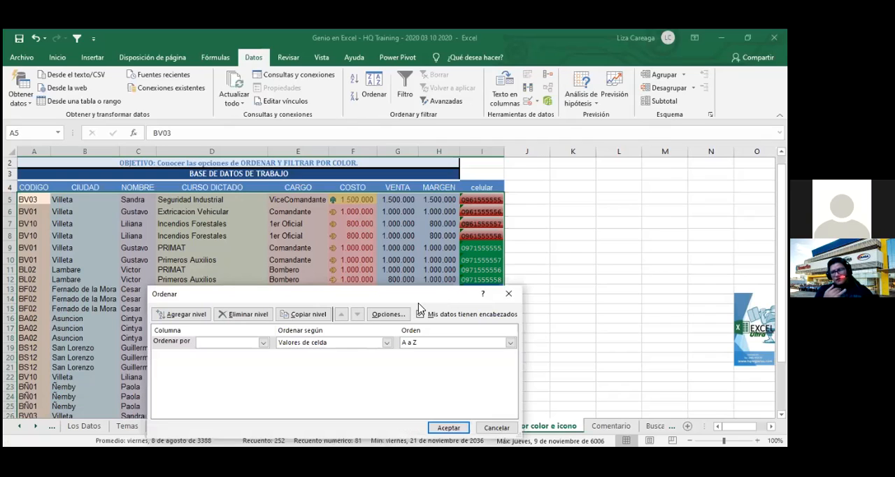
{"action": "left_click", "coordinate": [263, 344]}
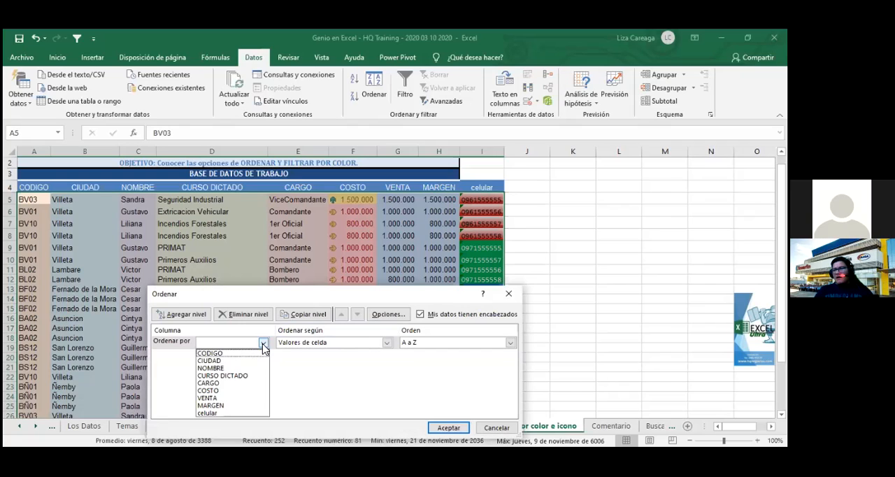
{"action": "left_click", "coordinate": [263, 343]}
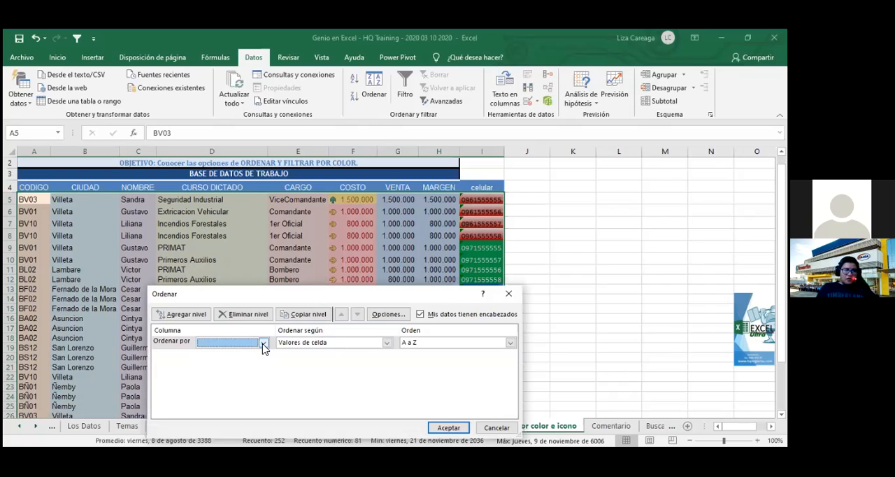
{"action": "left_click", "coordinate": [263, 343]}
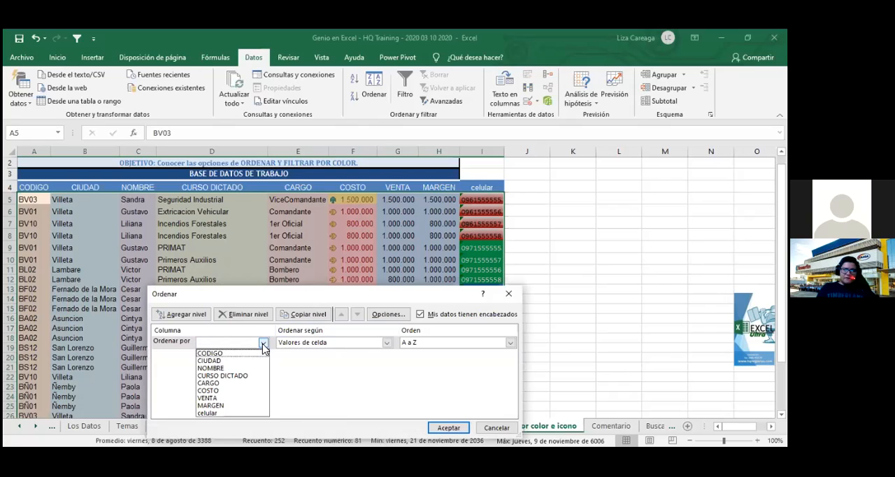
{"action": "left_click", "coordinate": [249, 391]}
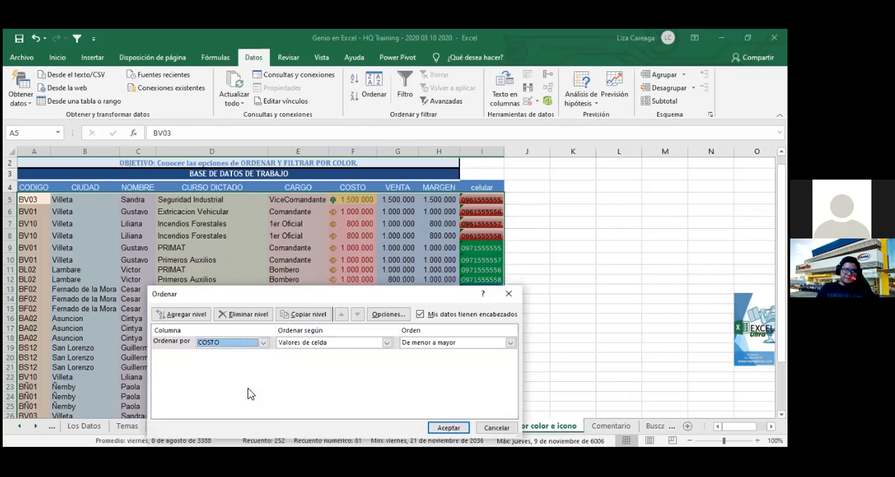
- Sort COSTO by "Color de celda" with green placed "En la parte superior", apply it, and deselect the table
{"action": "left_click", "coordinate": [386, 343]}
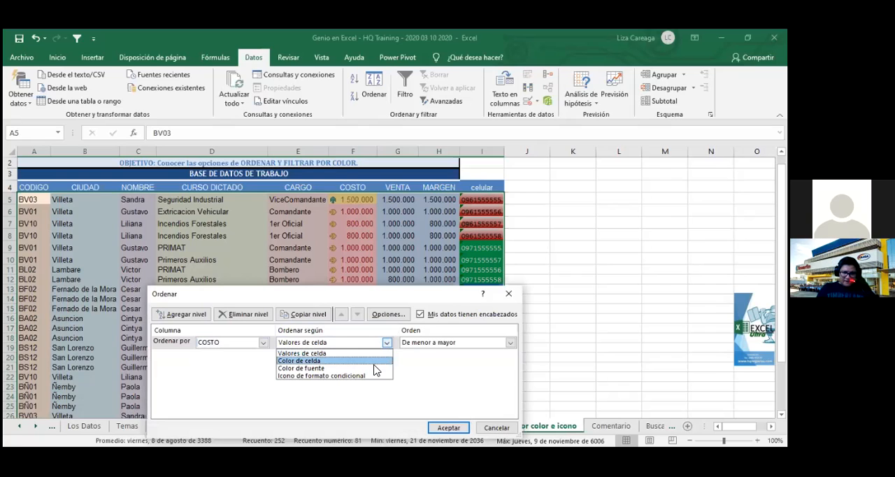
{"action": "left_click", "coordinate": [374, 361]}
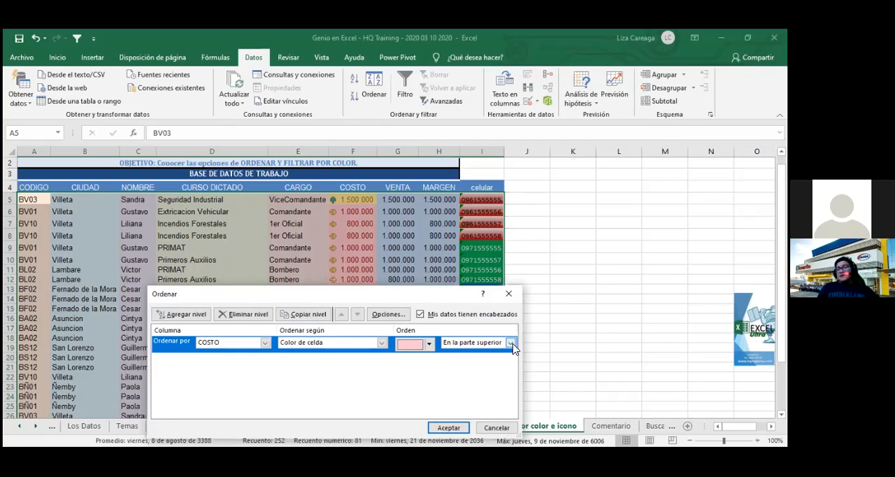
{"action": "left_click", "coordinate": [428, 344]}
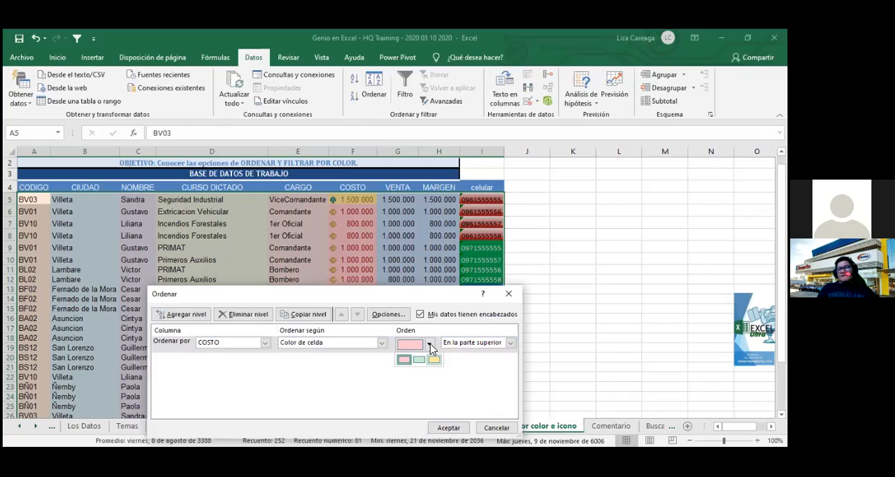
{"action": "left_click", "coordinate": [431, 345]}
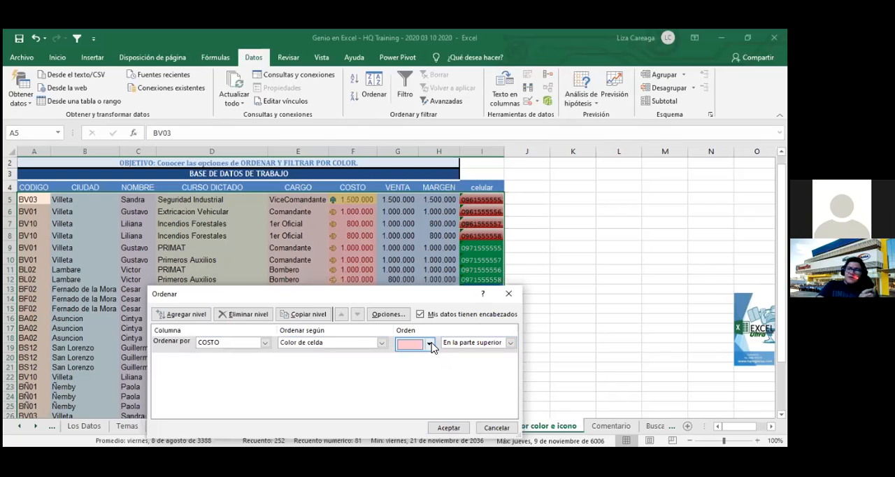
{"action": "left_click", "coordinate": [430, 344]}
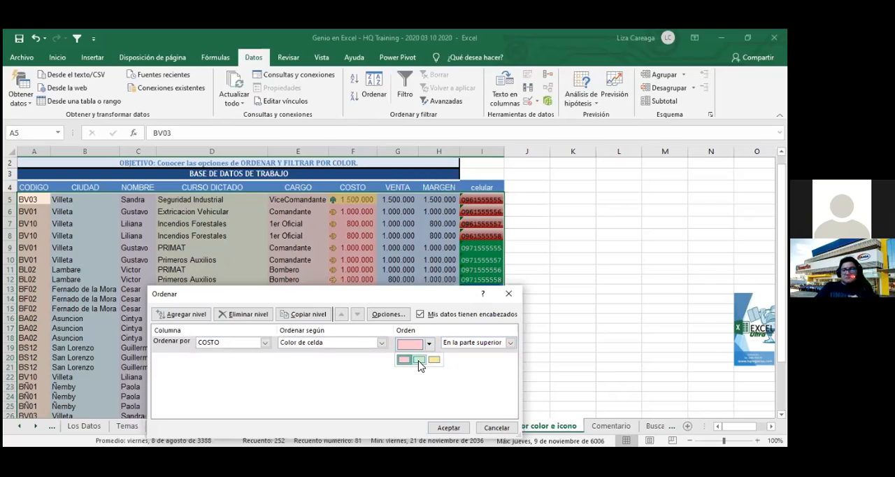
{"action": "left_click", "coordinate": [420, 360]}
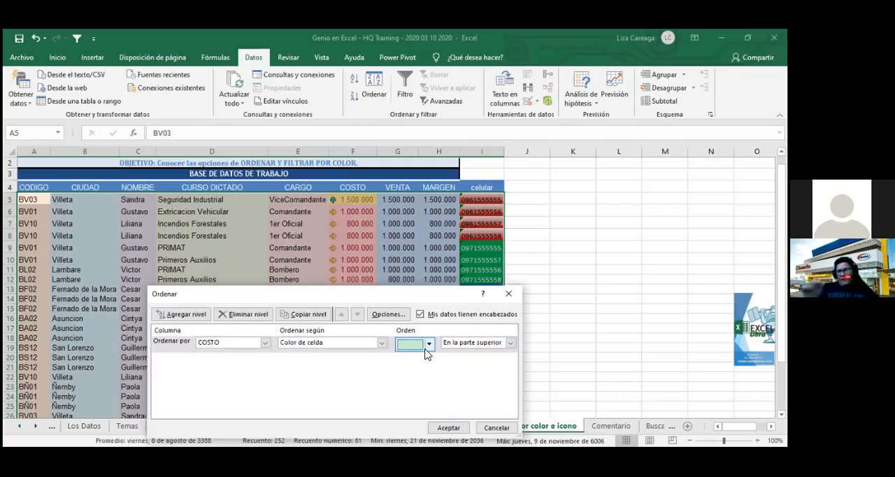
{"action": "left_click", "coordinate": [511, 343]}
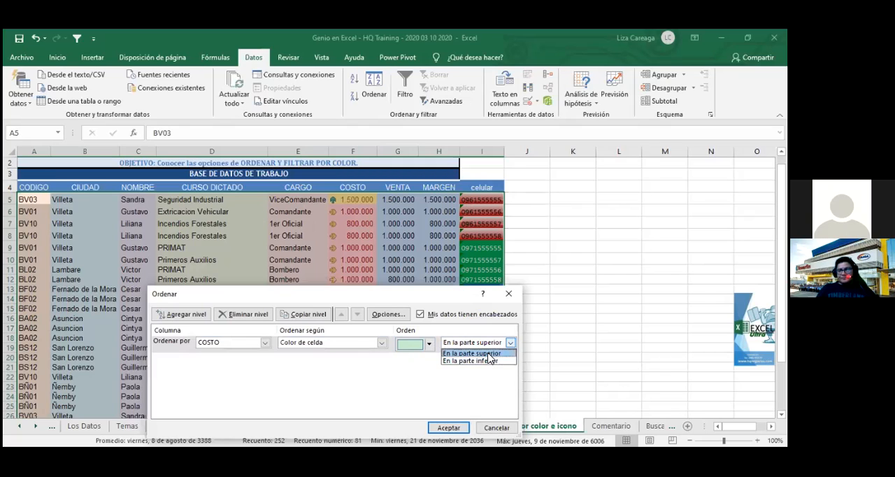
{"action": "left_click", "coordinate": [487, 353]}
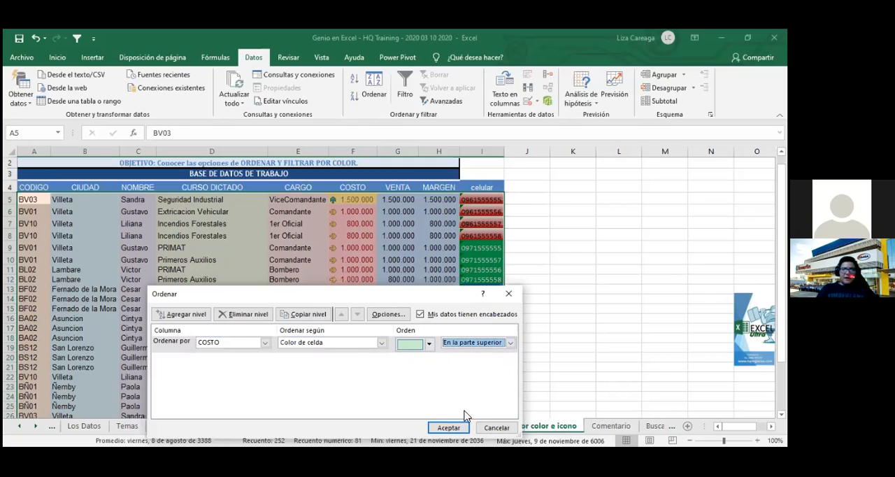
{"action": "key", "text": "Return"}
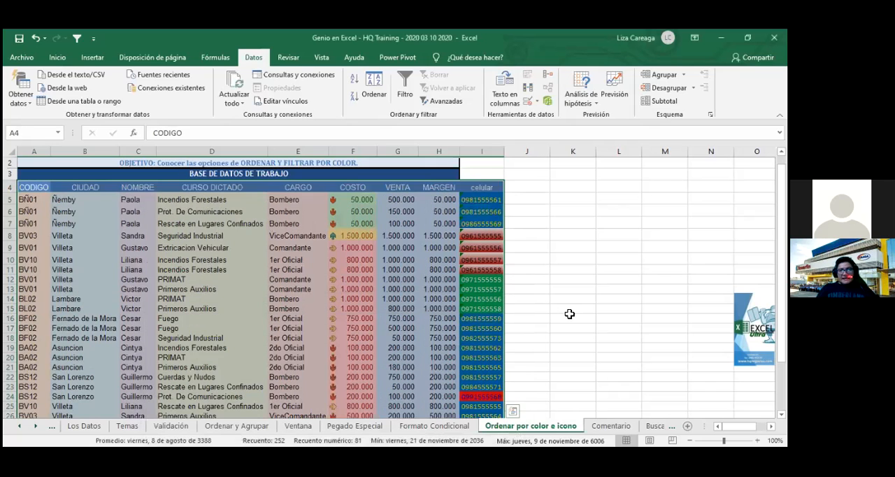
{"action": "left_click", "coordinate": [570, 315]}
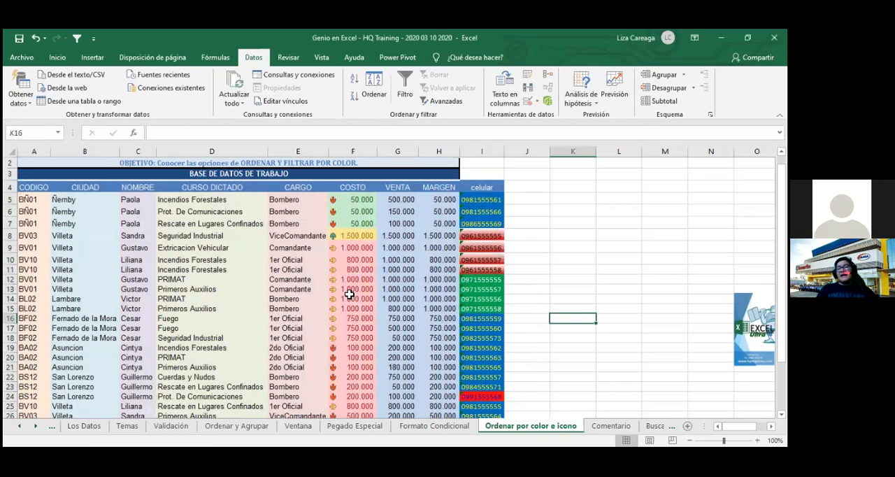
{"action": "scroll", "coordinate": [359, 322], "scroll_direction": "down", "scroll_amount": 1}
{"action": "scroll", "coordinate": [359, 329], "scroll_direction": "down", "scroll_amount": 2}
{"action": "scroll", "coordinate": [359, 330], "scroll_direction": "up", "scroll_amount": 3}
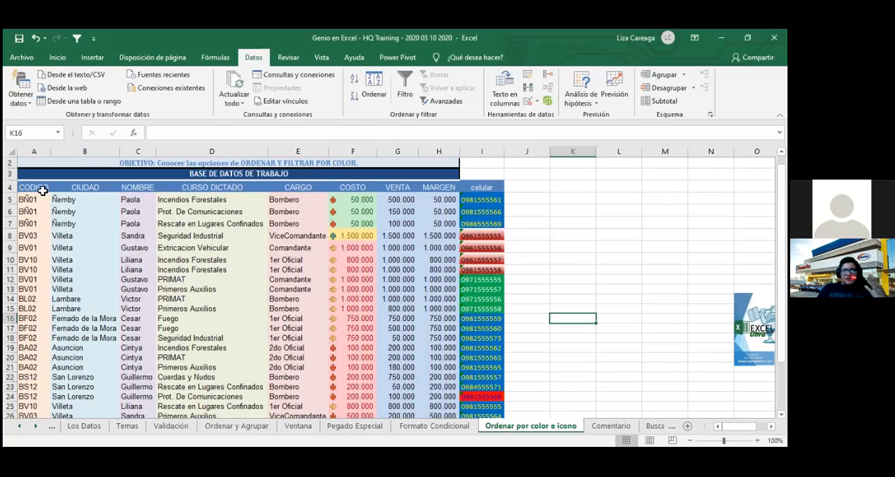
{"action": "left_click", "coordinate": [229, 189]}
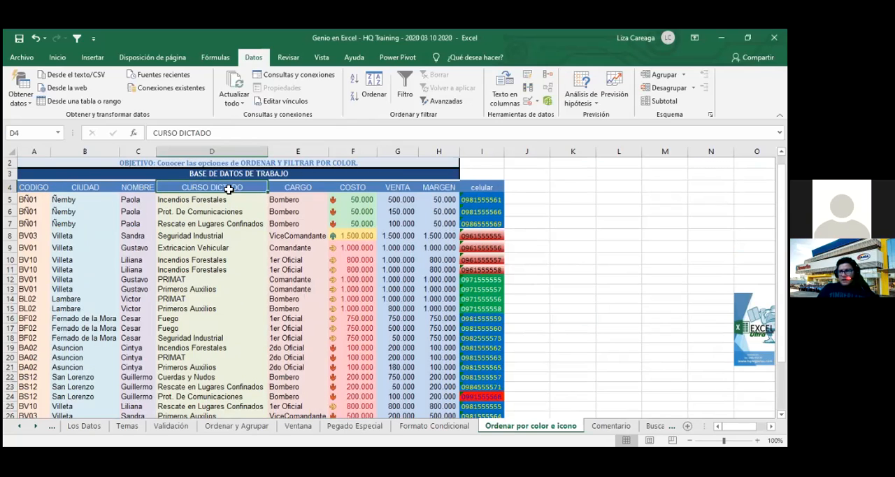
{"action": "left_click", "coordinate": [246, 235]}
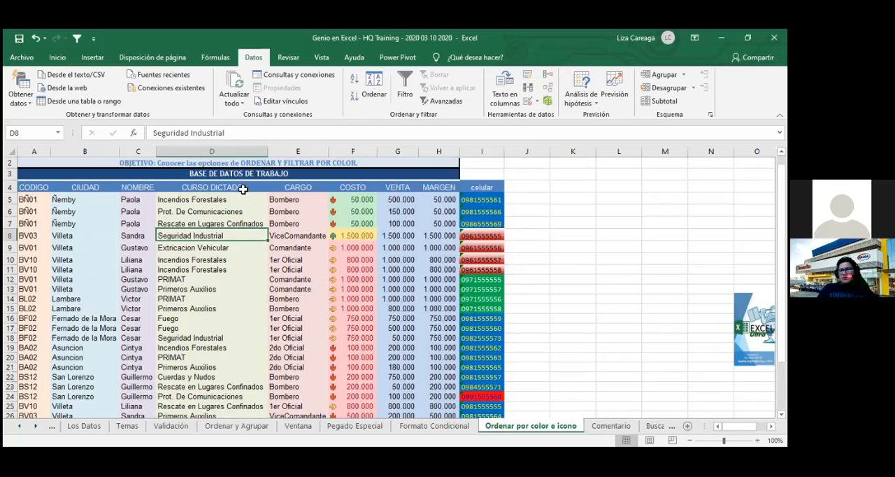
{"action": "left_click", "coordinate": [240, 185]}
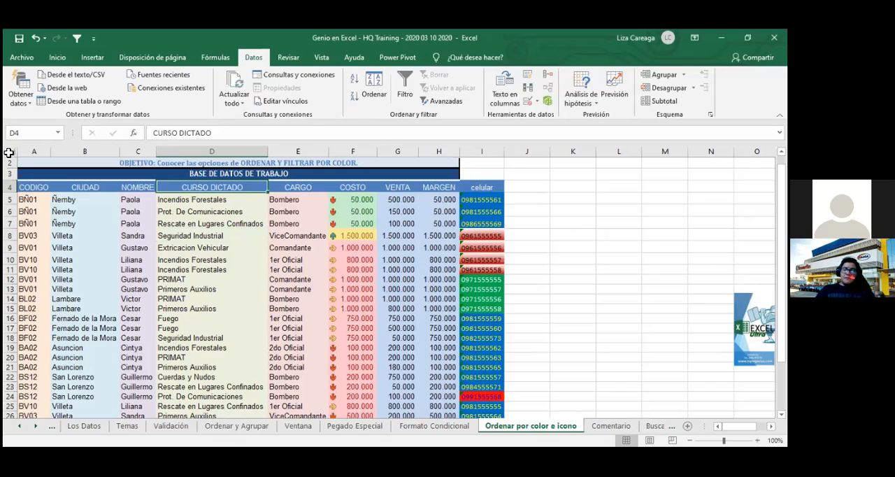
{"action": "left_click", "coordinate": [10, 151]}
{"action": "left_click", "coordinate": [58, 57]}
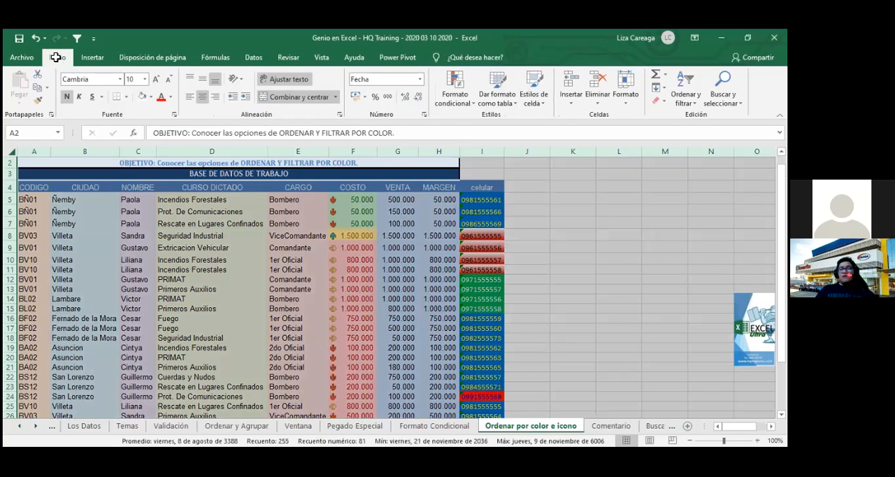
{"action": "left_click", "coordinate": [254, 242]}
{"action": "left_click", "coordinate": [178, 223]}
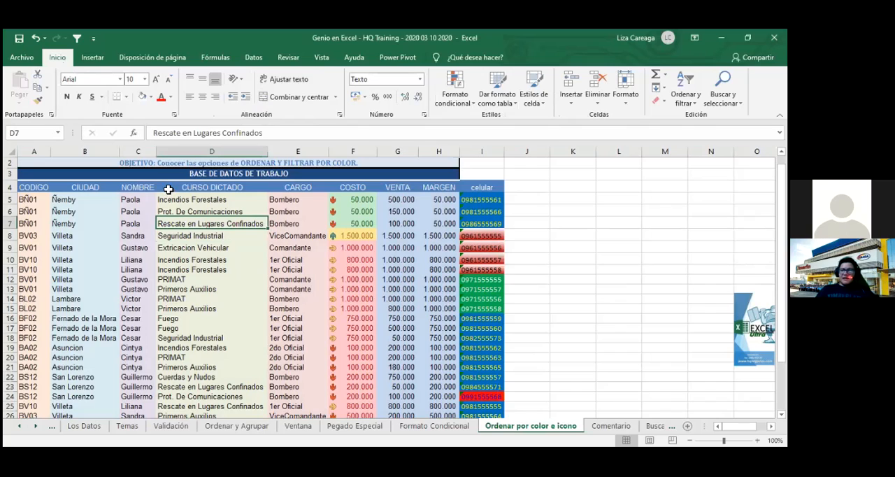
- Select the full data table with its headers, from CODIGO through celular (A4:I31)
{"action": "left_click", "coordinate": [168, 190]}
{"action": "left_click", "coordinate": [183, 224]}
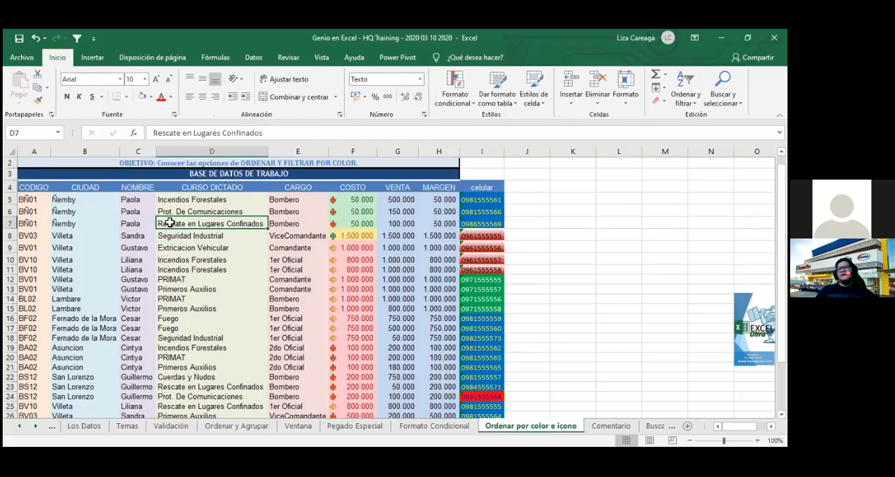
{"action": "left_click", "coordinate": [23, 186]}
{"action": "key", "text": "shift+Right"}
{"action": "key", "text": "shift+Right"}
{"action": "key", "text": "shift+Right"}
{"action": "key", "text": "shift+Right"}
{"action": "key", "text": "shift+Right"}
{"action": "key", "text": "shift+Right"}
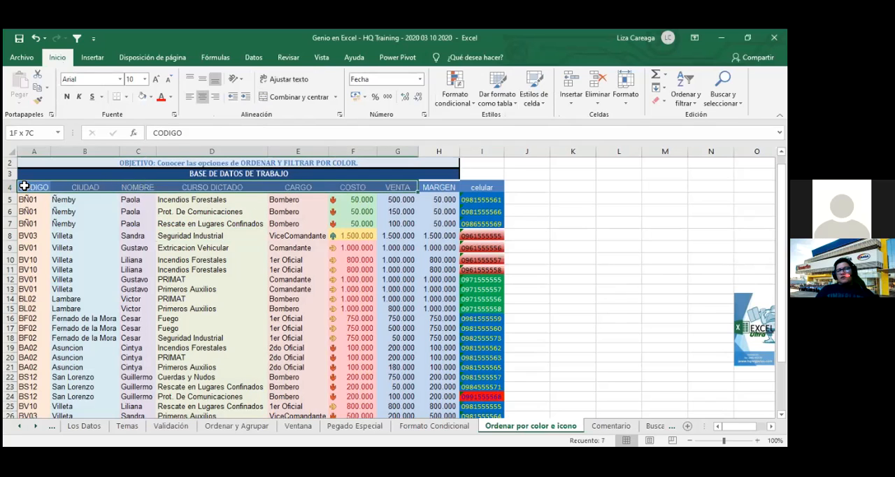
{"action": "key", "text": "shift+Right"}
{"action": "key", "text": "shift+Right"}
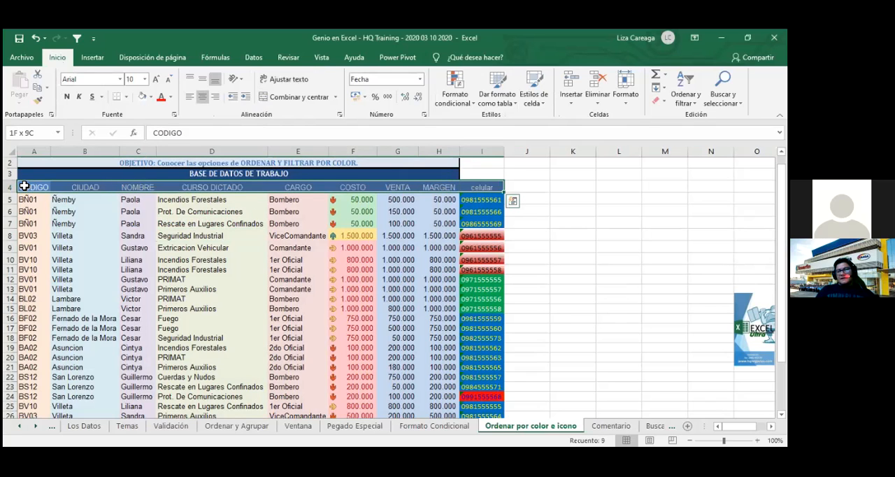
{"action": "key", "text": "ctrl+shift+Down"}
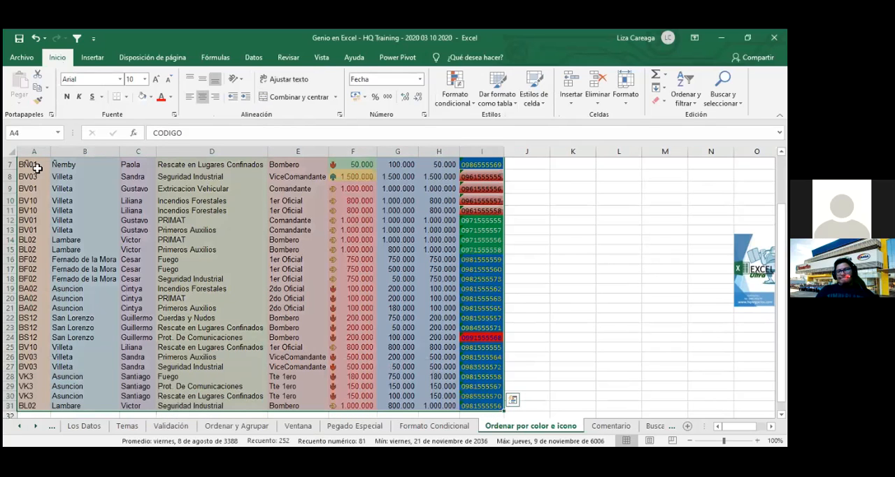
- Open a custom sort on the selected table and add a second level by CURSO DICTADO below COSTO
{"action": "right_click", "coordinate": [247, 236]}
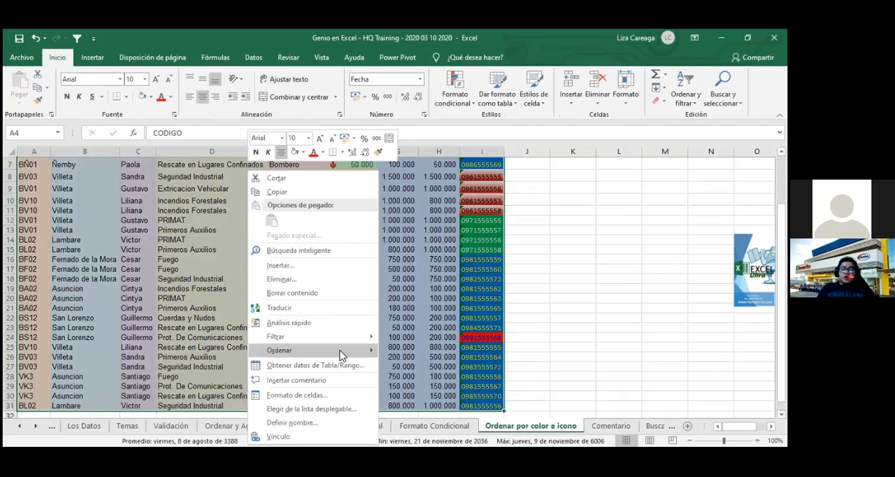
{"action": "mouse_move", "coordinate": [342, 356]}
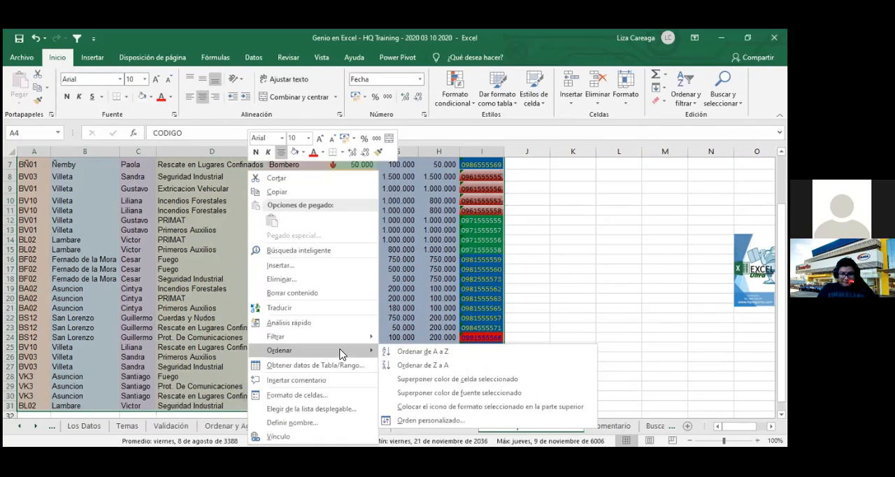
{"action": "left_click", "coordinate": [431, 420]}
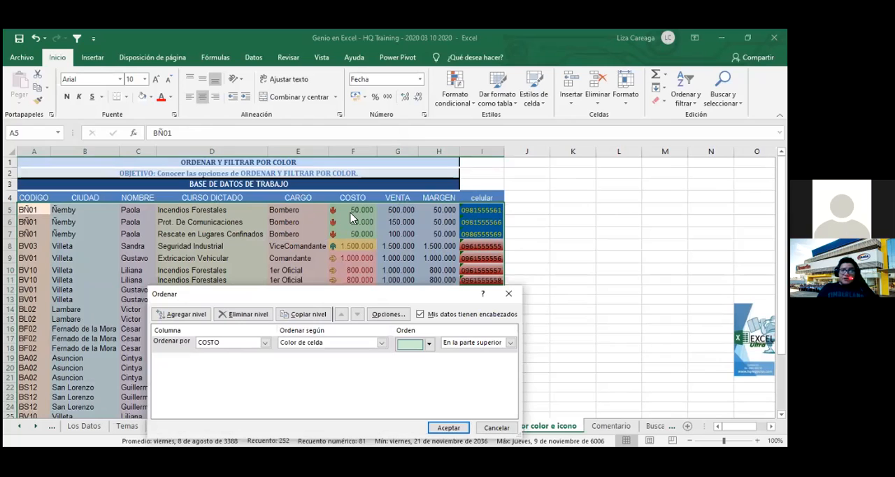
{"action": "left_click", "coordinate": [186, 316]}
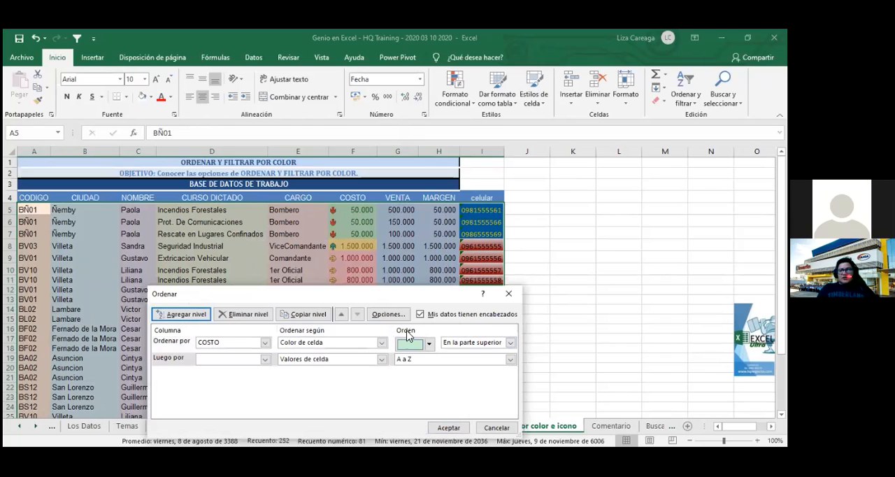
{"action": "left_click", "coordinate": [266, 361]}
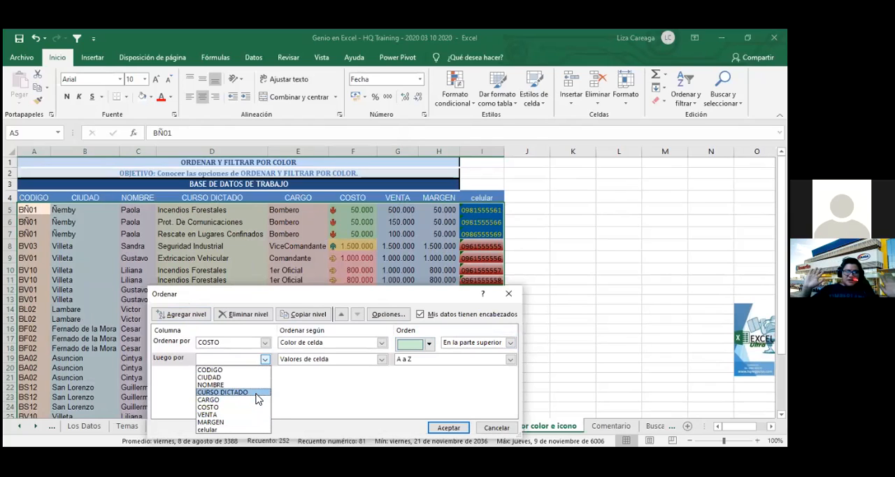
{"action": "left_click", "coordinate": [256, 392]}
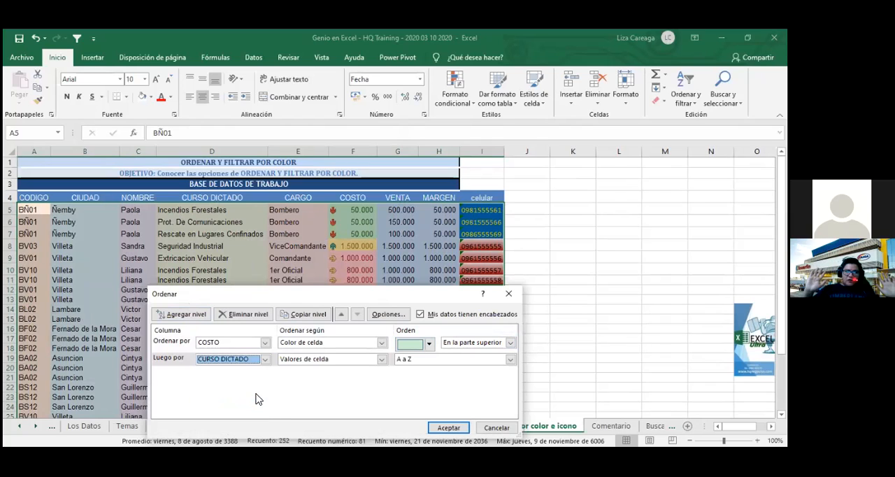
- Set the CURSO DICTADO level to "Valores de celda" in "Z a A" order and apply the sort
{"action": "left_click", "coordinate": [381, 360]}
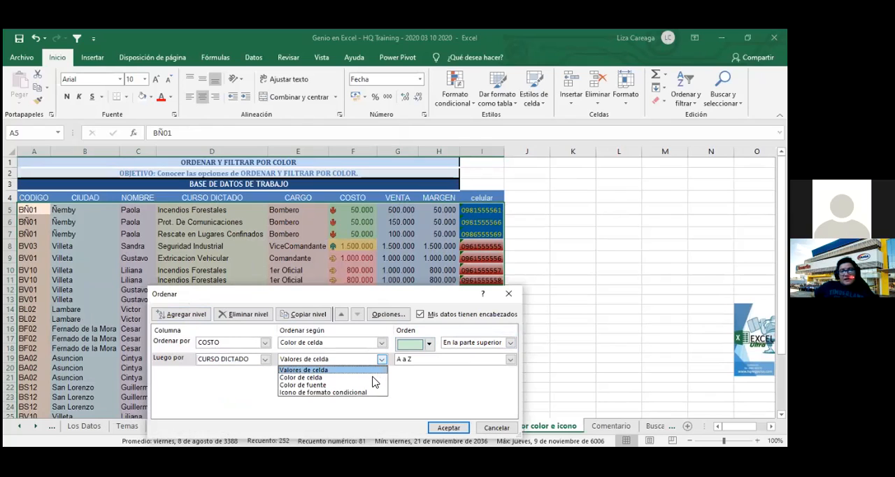
{"action": "left_click", "coordinate": [372, 371]}
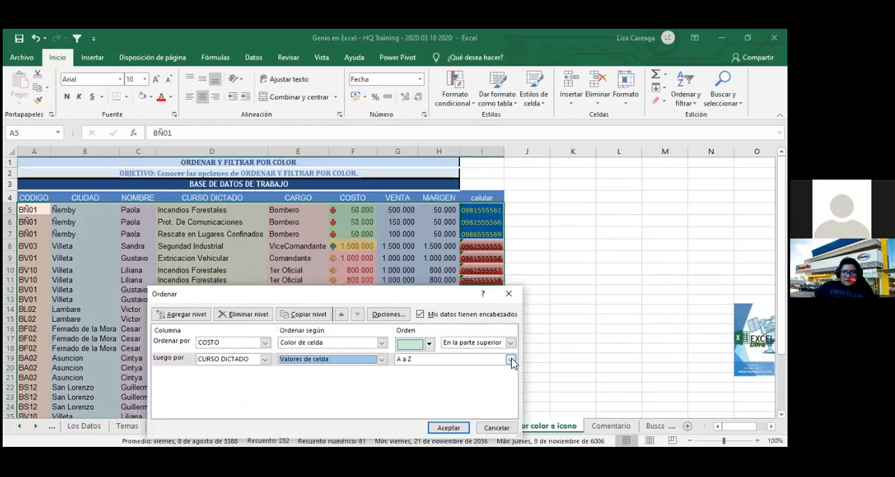
{"action": "left_click", "coordinate": [512, 362]}
{"action": "left_click", "coordinate": [493, 377]}
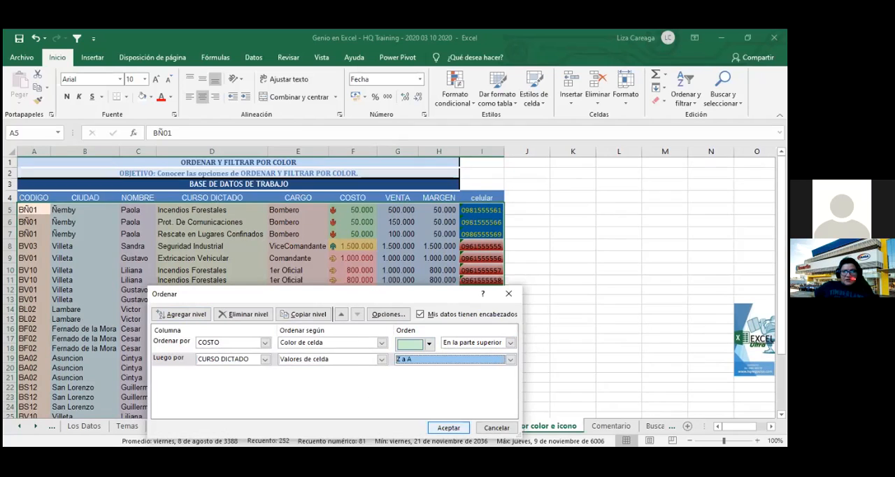
{"action": "left_click", "coordinate": [449, 428]}
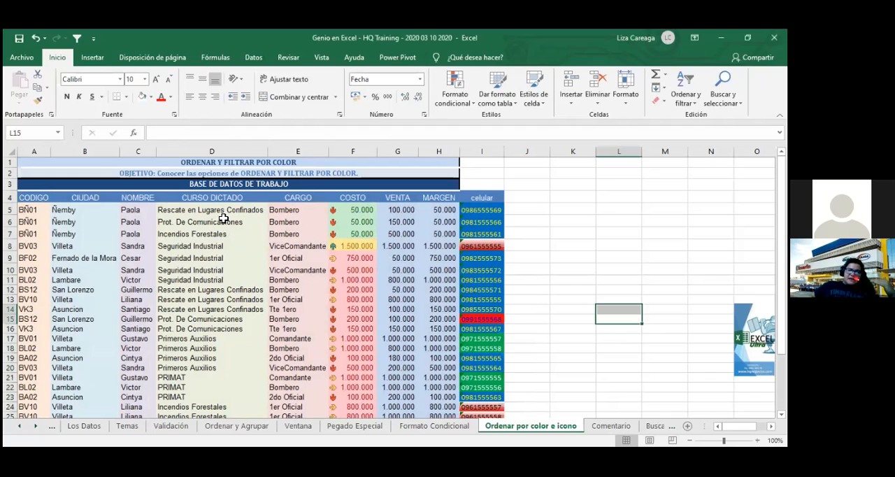
- Examine how CURSO DICTADO is ordered within the green COSTO rows and in the remaining rows of the table
{"action": "scroll", "coordinate": [223, 218], "scroll_direction": "down", "scroll_amount": 1}
{"action": "scroll", "coordinate": [222, 218], "scroll_direction": "up", "scroll_amount": 1}
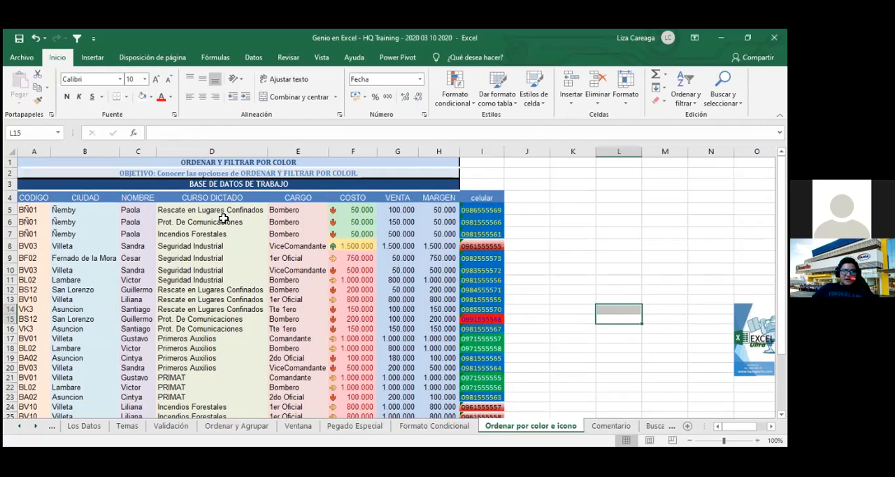
{"action": "left_click", "coordinate": [588, 221]}
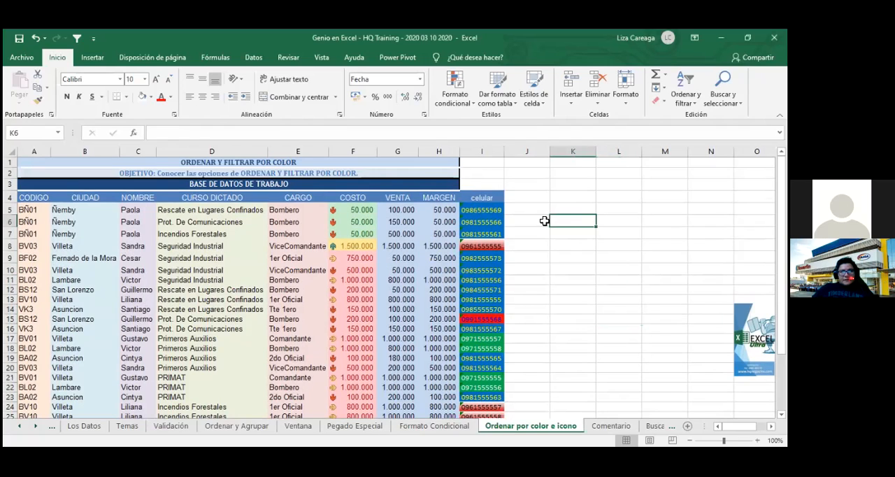
{"action": "left_click_drag", "start_coordinate": [360, 210], "coordinate": [382, 235]}
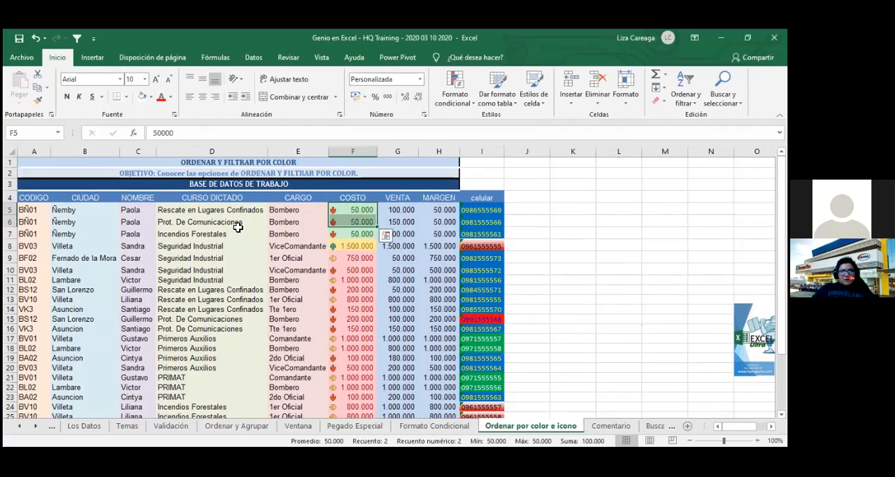
{"action": "left_click", "coordinate": [211, 213]}
{"action": "left_click_drag", "start_coordinate": [211, 214], "coordinate": [218, 233]}
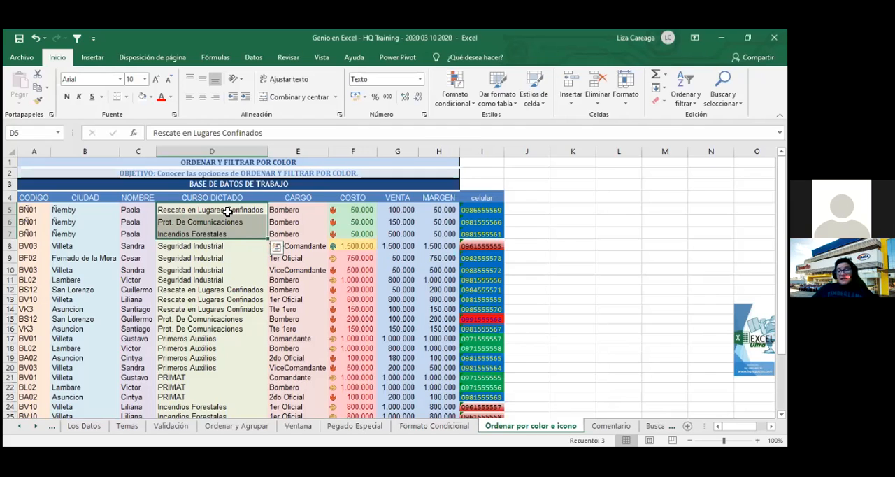
{"action": "left_click", "coordinate": [226, 210]}
{"action": "left_click_drag", "start_coordinate": [228, 223], "coordinate": [359, 234]}
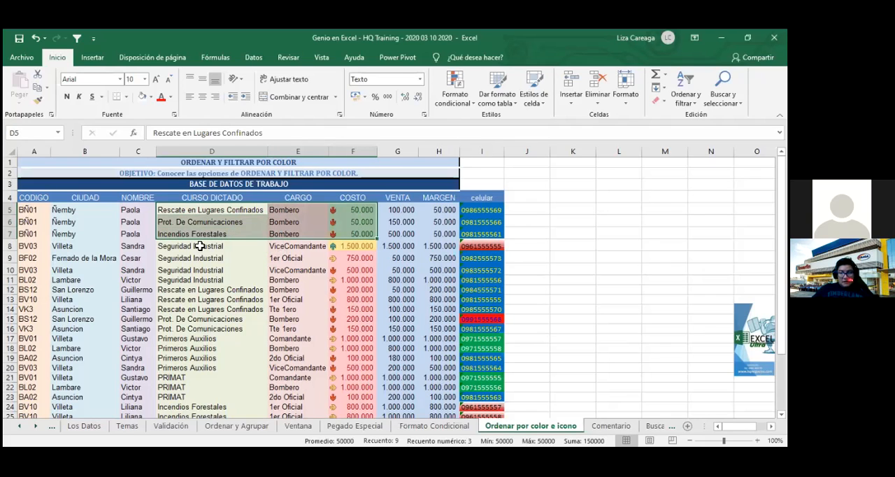
{"action": "left_click_drag", "start_coordinate": [205, 258], "coordinate": [227, 394]}
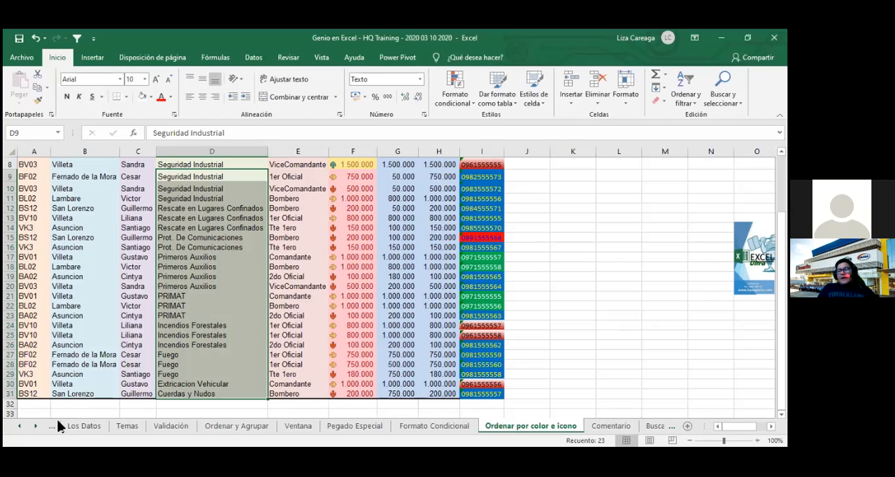
- Highlight the whole table from CODIGO through celular and look over all its sorted rows
{"action": "scroll", "coordinate": [85, 385], "scroll_direction": "up", "scroll_amount": 2}
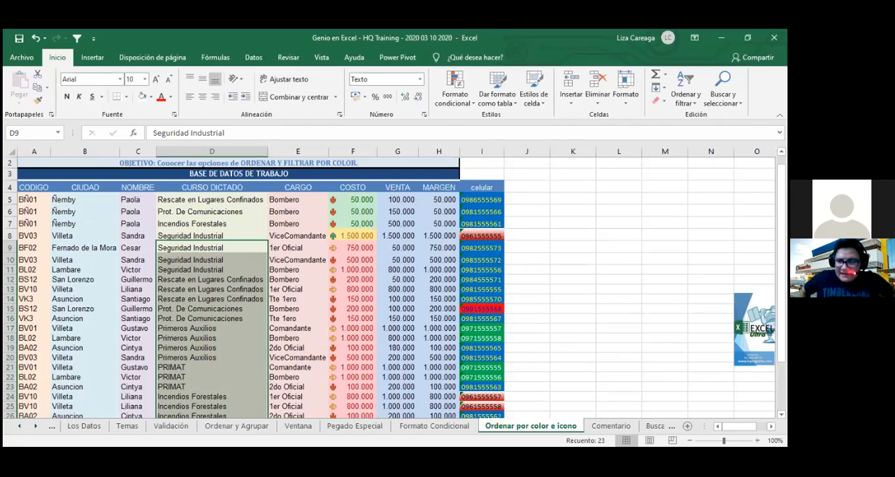
{"action": "left_click_drag", "start_coordinate": [28, 187], "coordinate": [489, 416]}
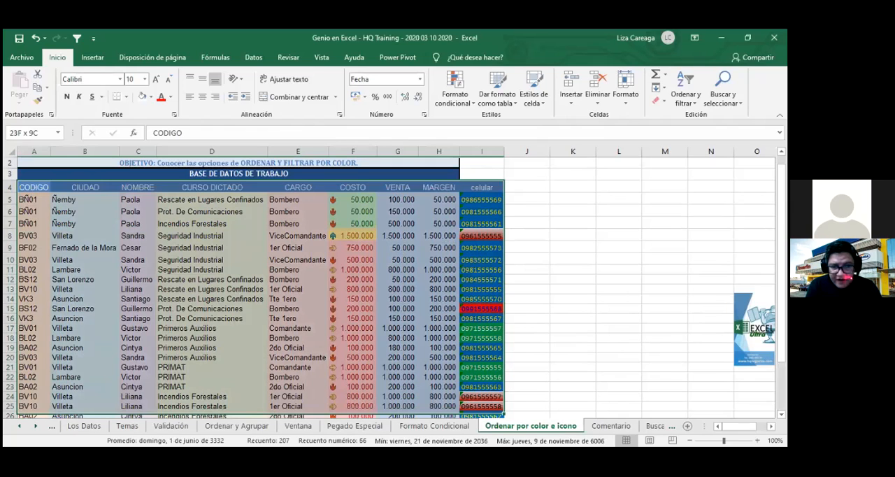
{"action": "left_click_drag", "start_coordinate": [490, 416], "coordinate": [490, 419]}
{"action": "scroll", "coordinate": [418, 319], "scroll_direction": "up", "scroll_amount": 2}
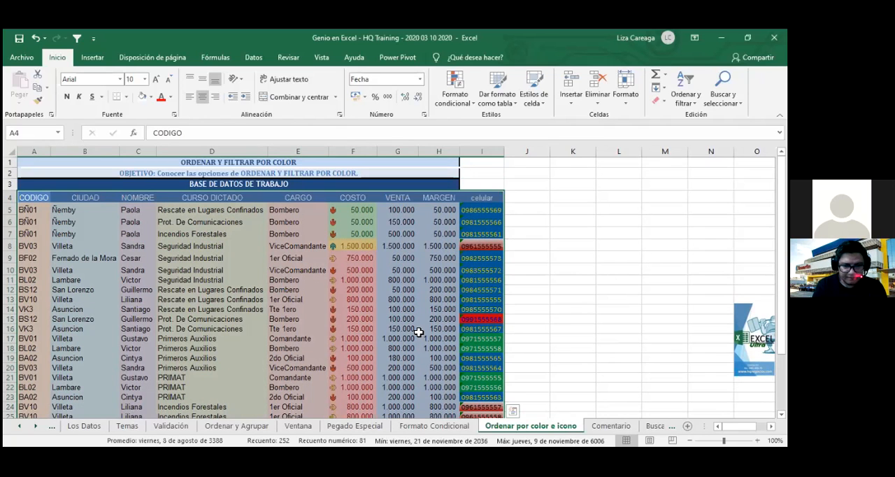
{"action": "scroll", "coordinate": [418, 339], "scroll_direction": "down", "scroll_amount": 6}
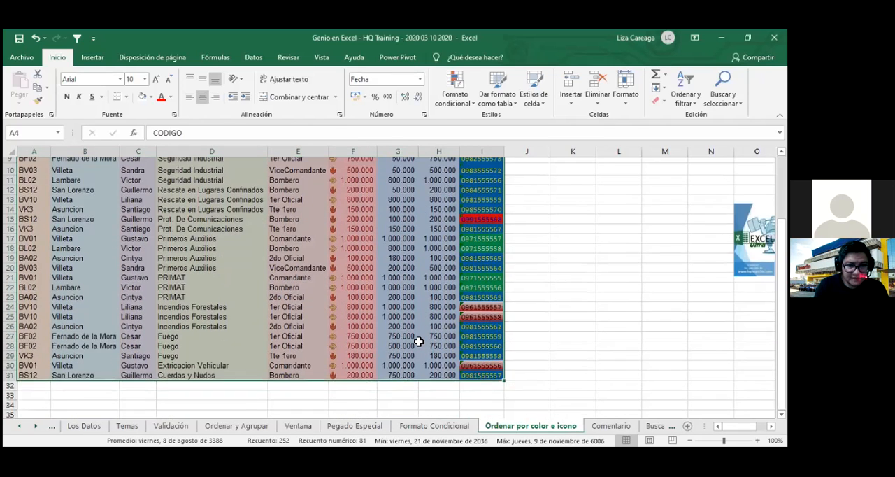
{"action": "scroll", "coordinate": [416, 339], "scroll_direction": "up", "scroll_amount": 6}
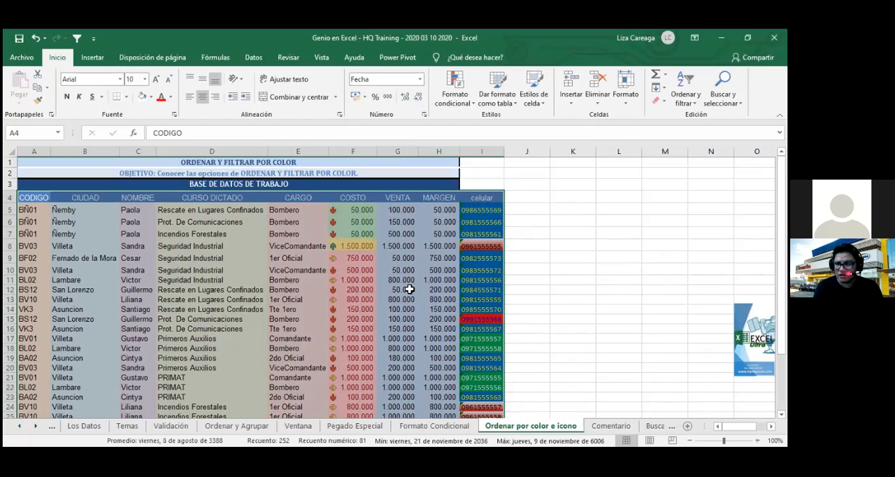
{"action": "scroll", "coordinate": [409, 289], "scroll_direction": "down", "scroll_amount": 2}
{"action": "scroll", "coordinate": [325, 296], "scroll_direction": "up", "scroll_amount": 1}
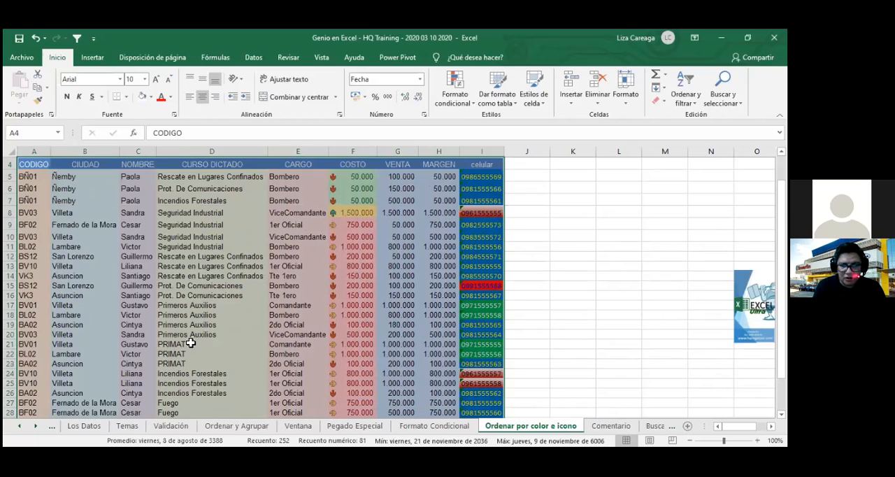
- Compare the PRIMAT and Primeros Auxilios groups in CURSO DICTADO, and check the VENTA values of the Primeros Auxilios rows
{"action": "left_click_drag", "start_coordinate": [190, 344], "coordinate": [192, 364]}
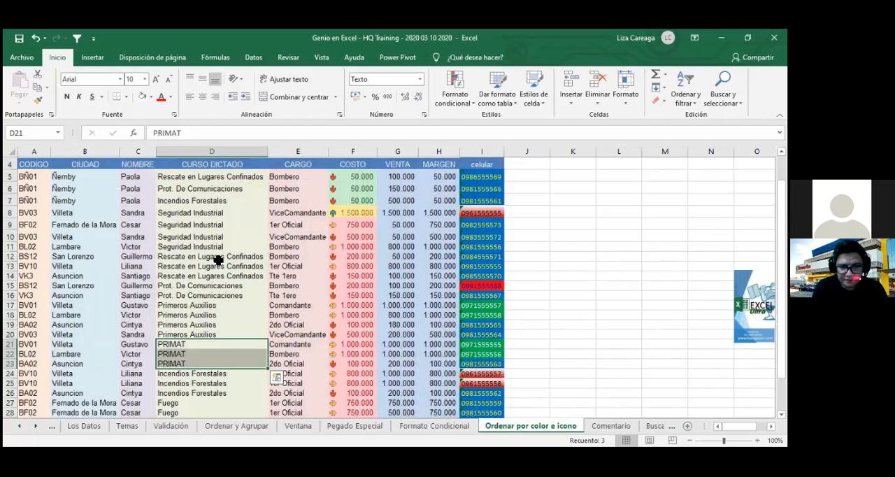
{"action": "left_click_drag", "start_coordinate": [213, 306], "coordinate": [219, 335]}
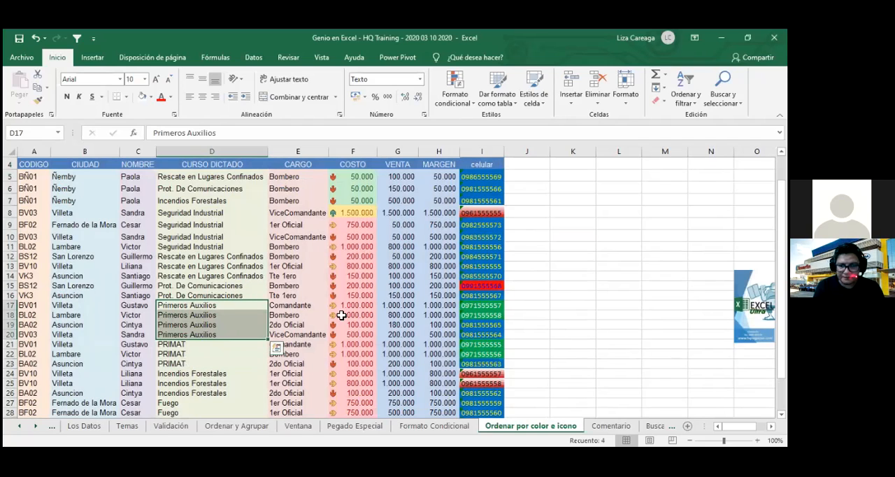
{"action": "left_click_drag", "start_coordinate": [398, 306], "coordinate": [401, 335]}
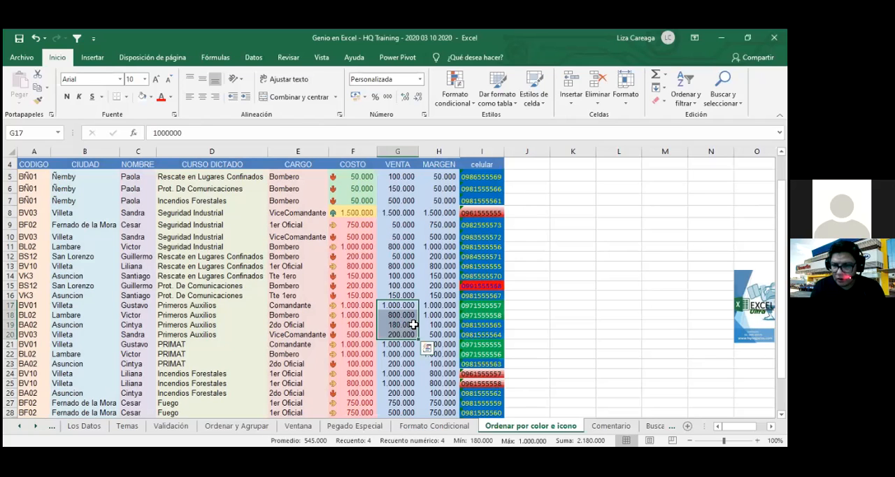
{"action": "scroll", "coordinate": [237, 310], "scroll_direction": "up", "scroll_amount": 1}
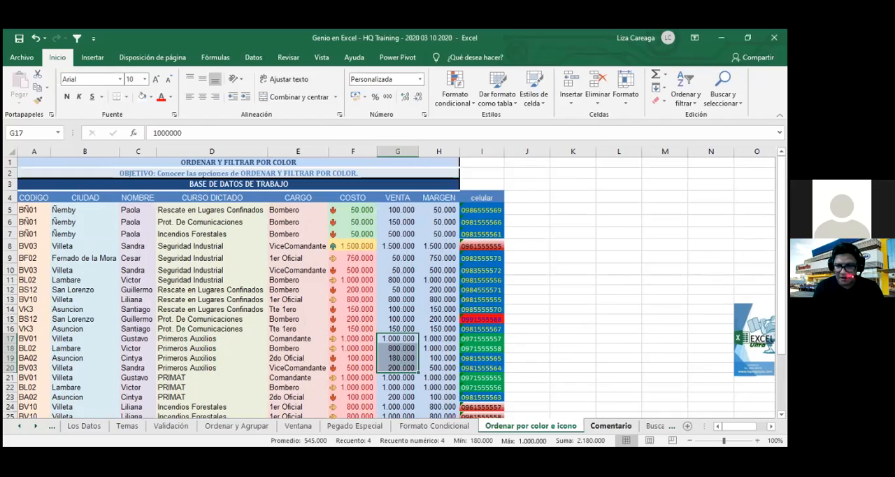
- Select the whole table from CODIGO through celular and add a custom sort level for VENTA between COSTO and CURSO DICTADO
{"action": "left_click_drag", "start_coordinate": [31, 199], "coordinate": [481, 394]}
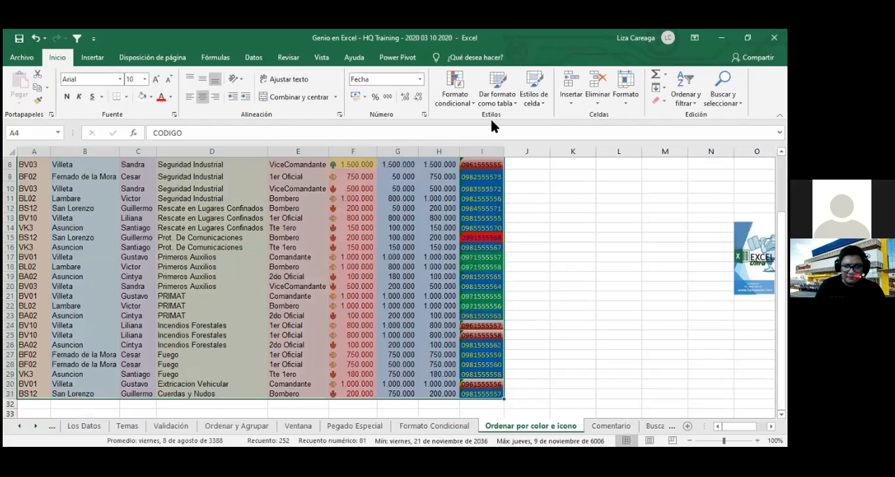
{"action": "left_click", "coordinate": [253, 58]}
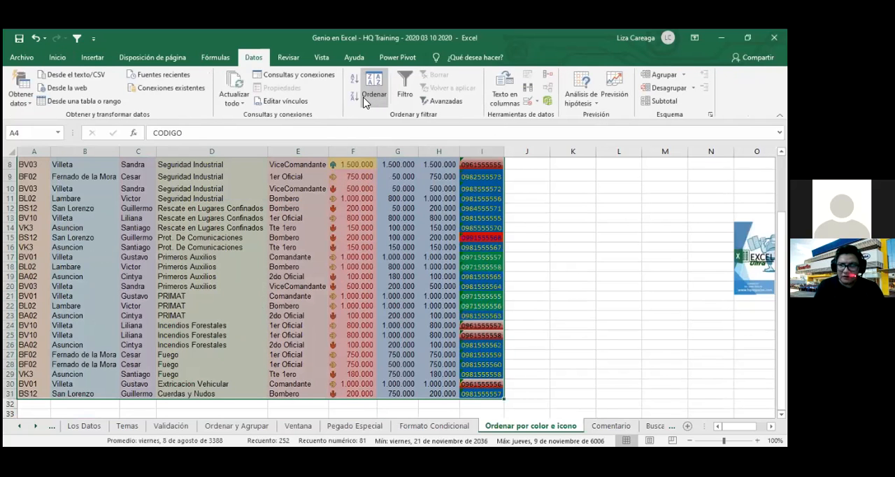
{"action": "left_click", "coordinate": [365, 103]}
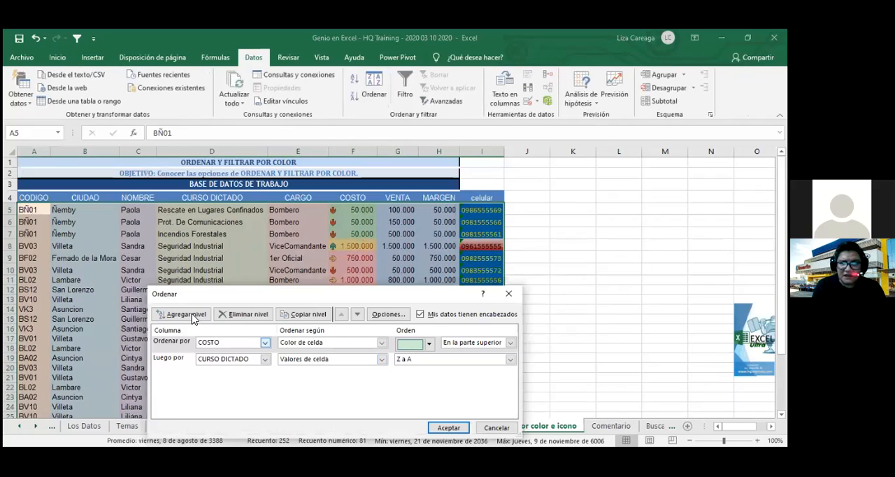
{"action": "left_click", "coordinate": [191, 316]}
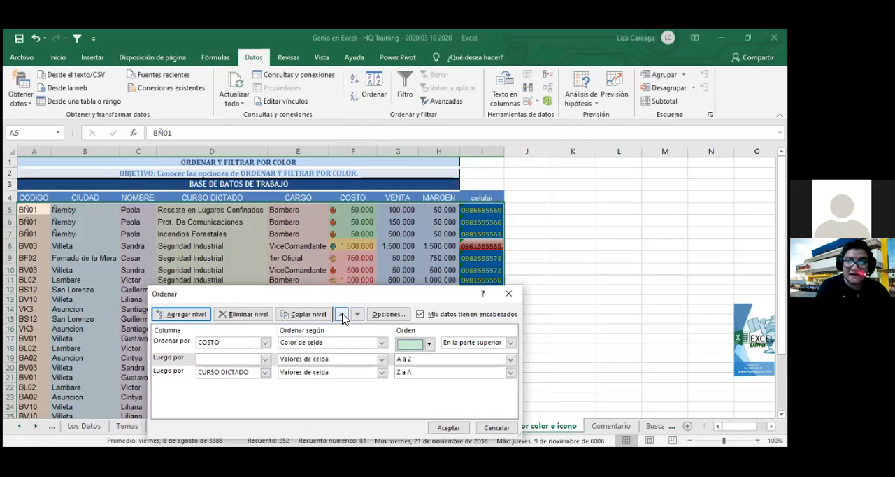
{"action": "left_click", "coordinate": [342, 316]}
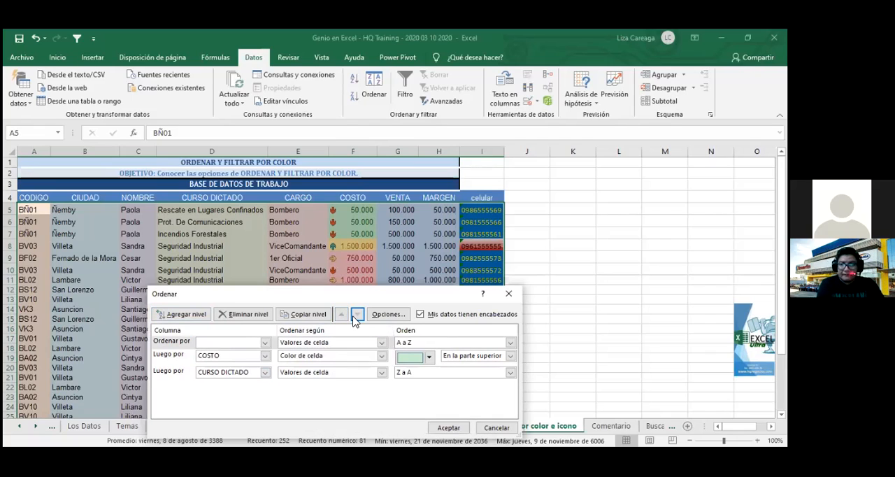
{"action": "left_click", "coordinate": [358, 316]}
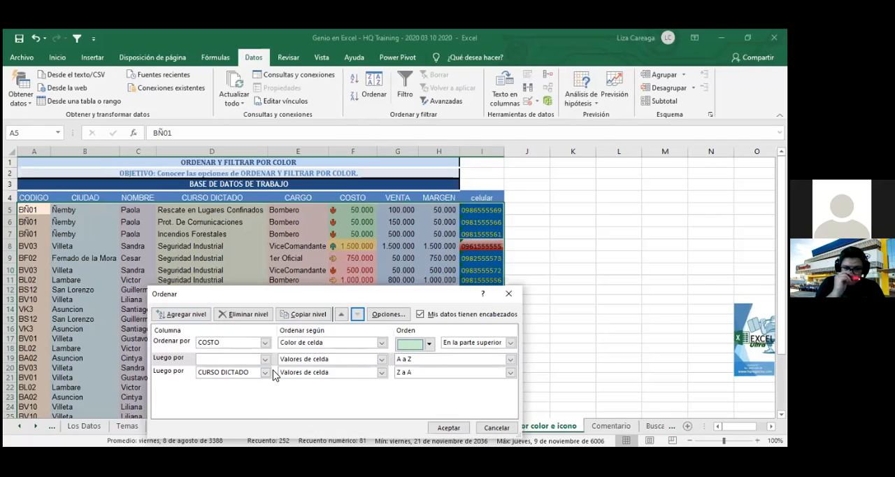
{"action": "left_click", "coordinate": [265, 359]}
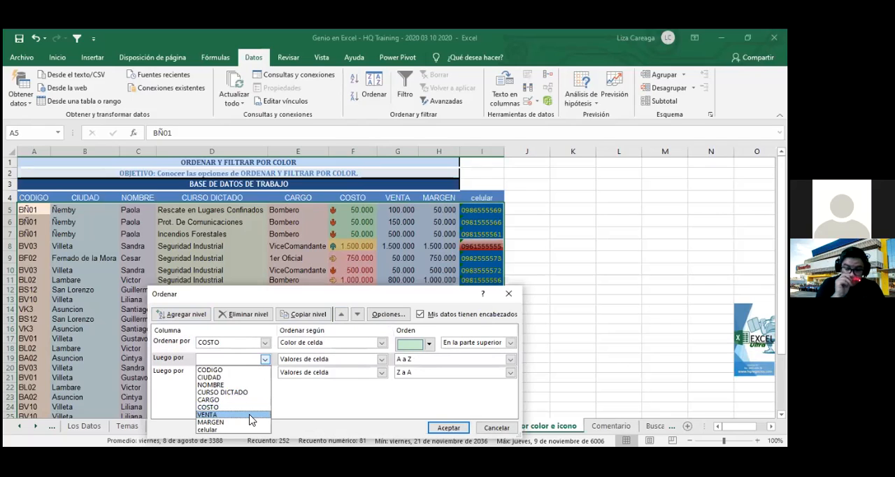
{"action": "left_click", "coordinate": [250, 415]}
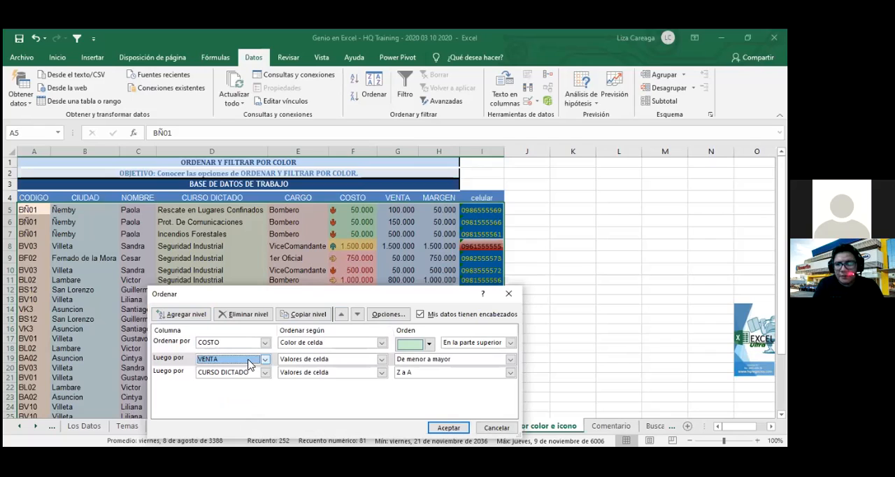
- Move the VENTA sort level below the CURSO DICTADO level
{"action": "left_click", "coordinate": [272, 358]}
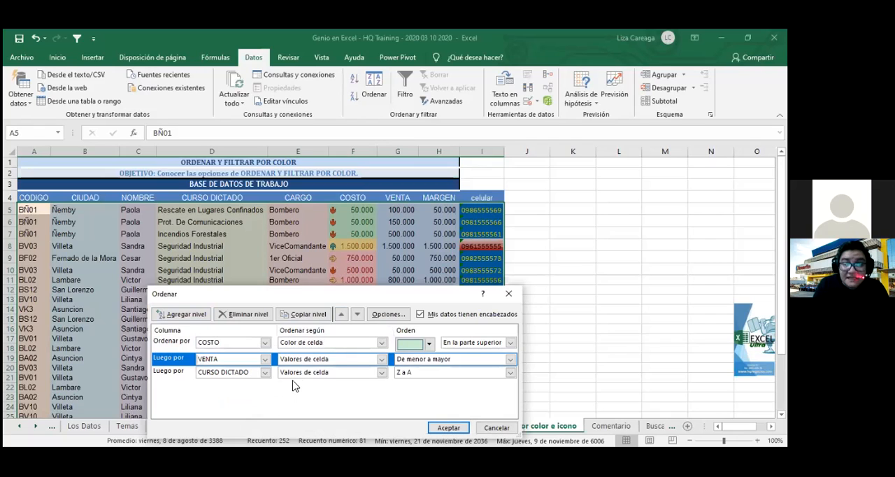
{"action": "left_click", "coordinate": [362, 312]}
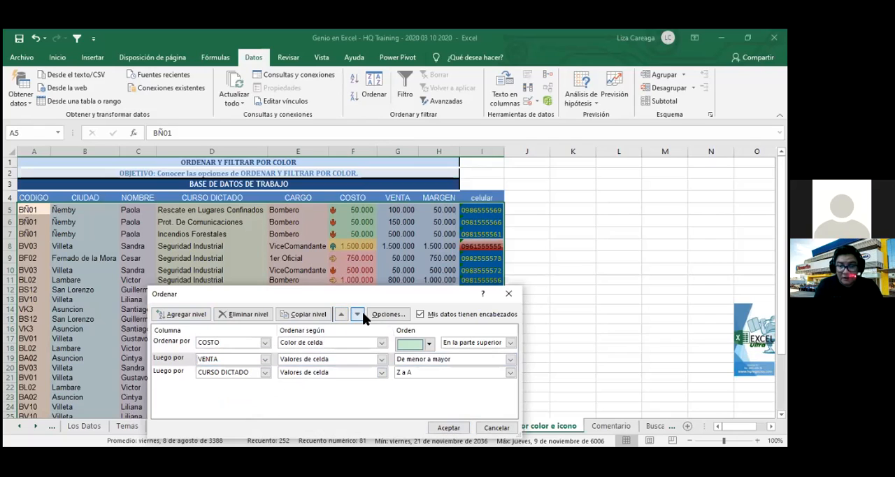
{"action": "left_click", "coordinate": [363, 312]}
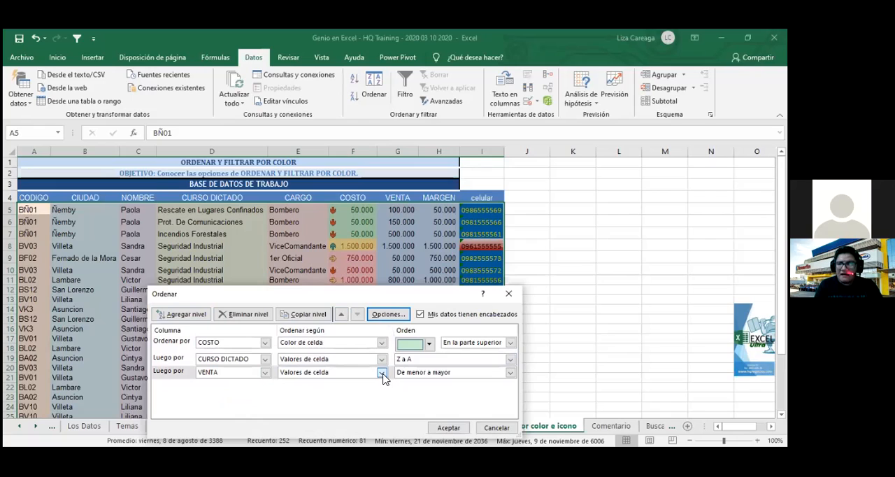
- Set the VENTA level to "Valores de celda" in "De menor a mayor" order and apply the sort
{"action": "left_click", "coordinate": [382, 373]}
{"action": "left_click", "coordinate": [362, 384]}
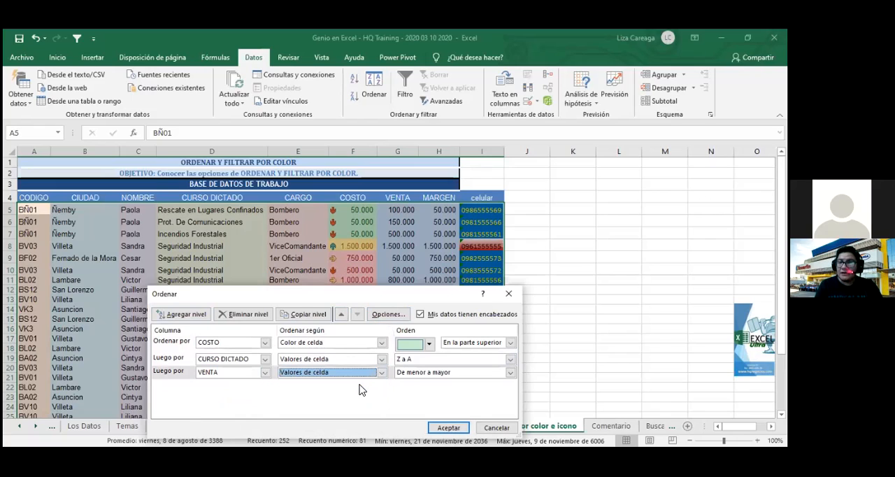
{"action": "left_click", "coordinate": [511, 374]}
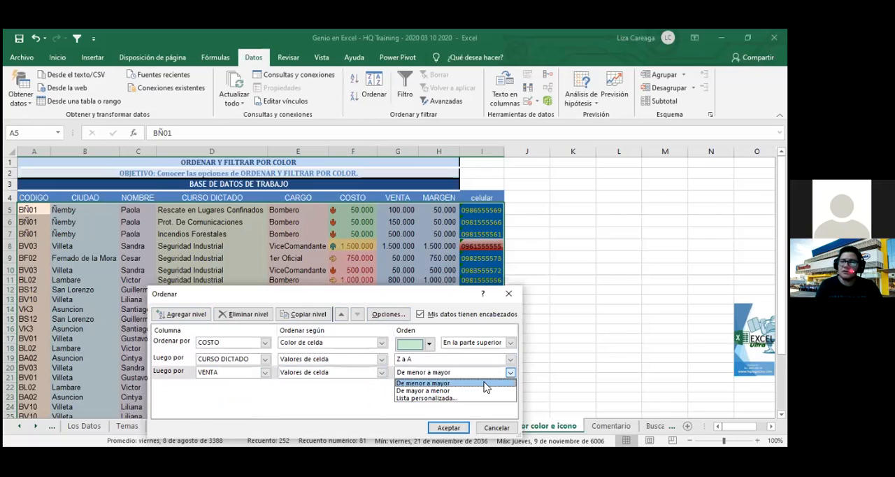
{"action": "left_click", "coordinate": [470, 383]}
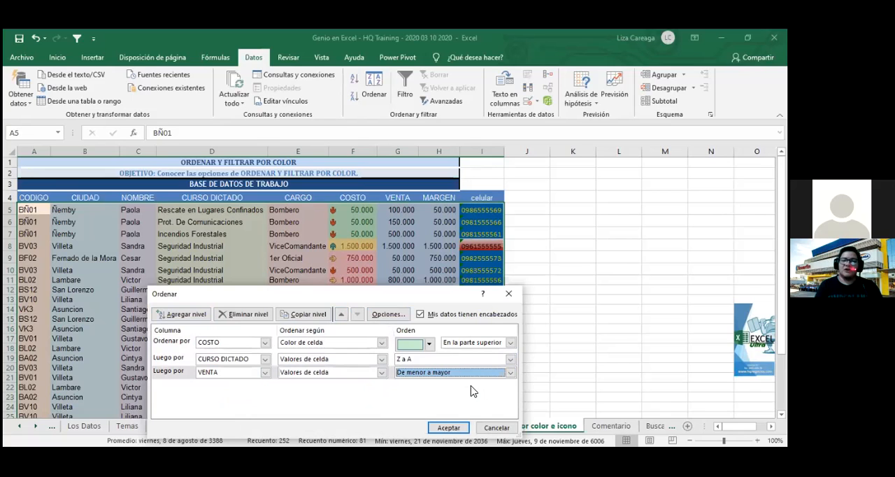
{"action": "left_click", "coordinate": [449, 428]}
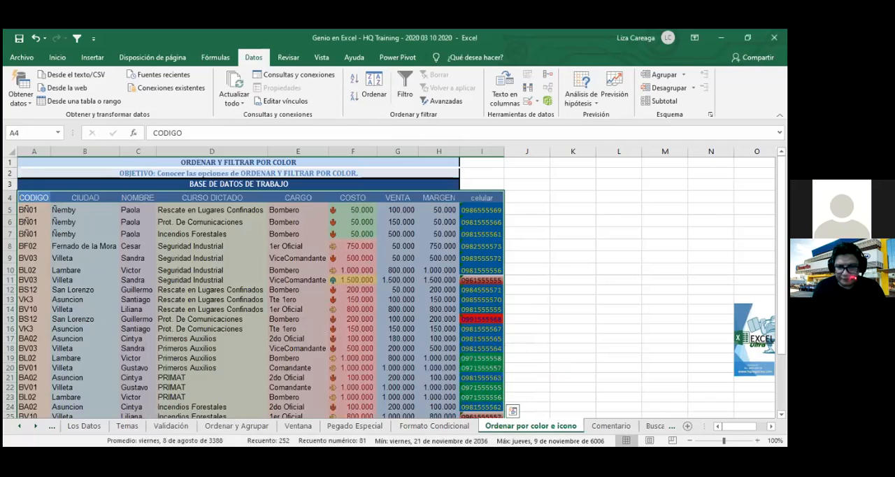
- Examine how the VENTA values are ordered within the Primeros Auxilios rows of CURSO DICTADO
{"action": "left_click", "coordinate": [559, 369]}
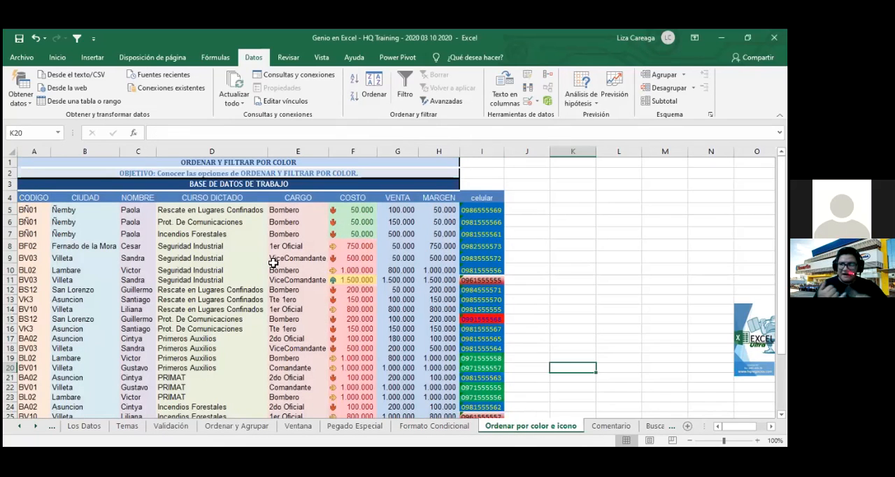
{"action": "left_click_drag", "start_coordinate": [221, 342], "coordinate": [223, 368]}
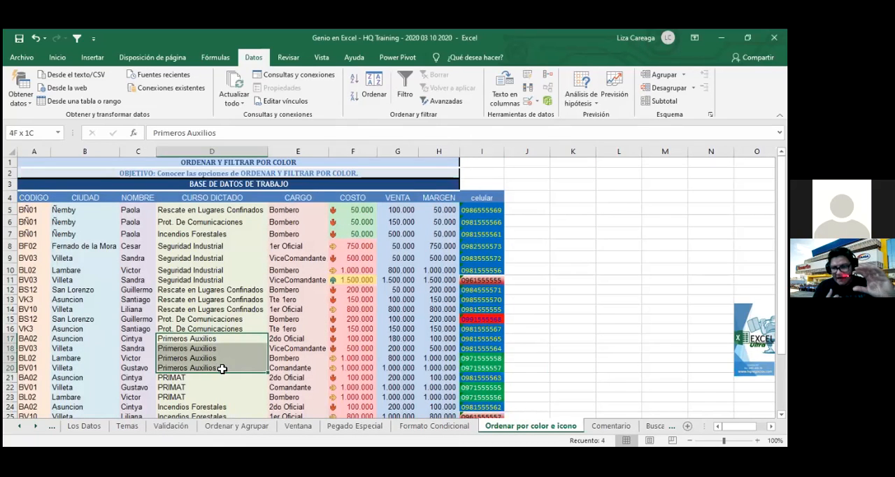
{"action": "left_click_drag", "start_coordinate": [400, 339], "coordinate": [407, 366]}
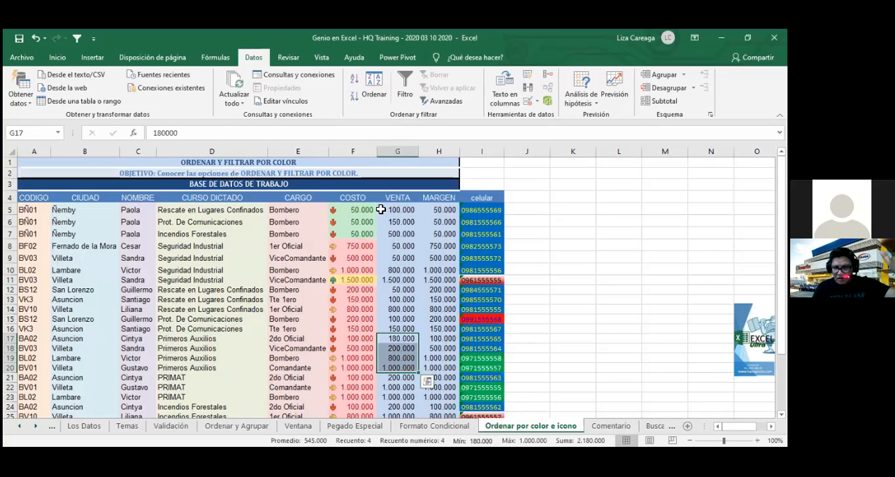
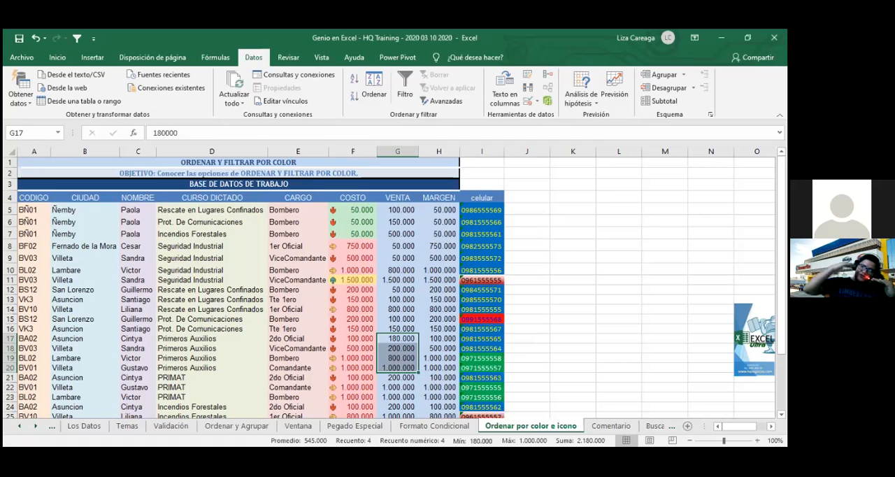
- Select the whole table from CODIGO through celular and add a blank custom sort level as the first criterion, above COSTO
{"action": "left_click_drag", "start_coordinate": [43, 199], "coordinate": [501, 396]}
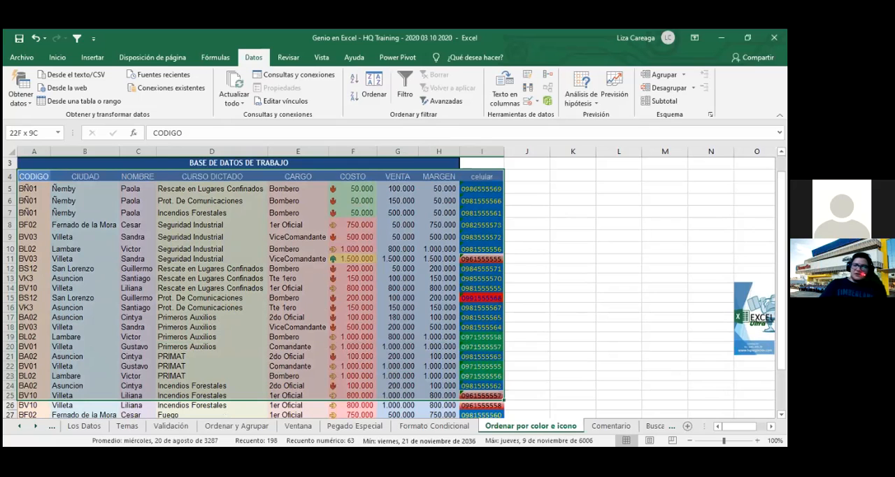
{"action": "left_click", "coordinate": [374, 86]}
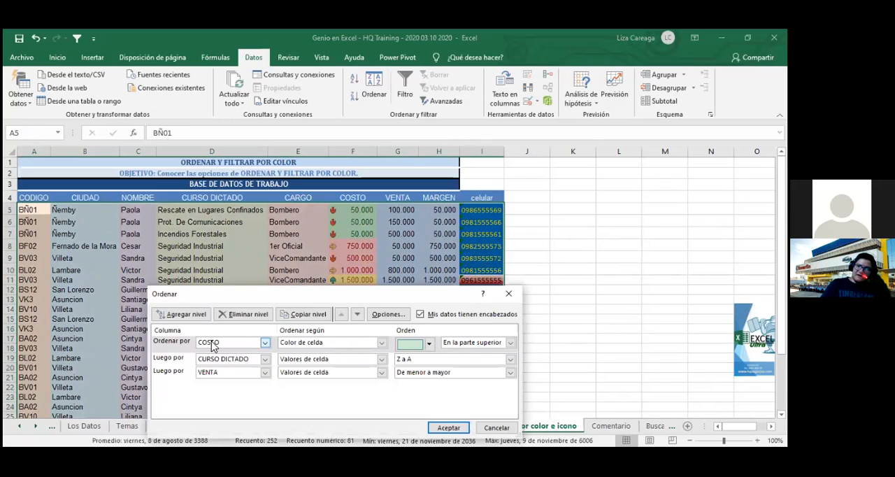
{"action": "left_click", "coordinate": [198, 312]}
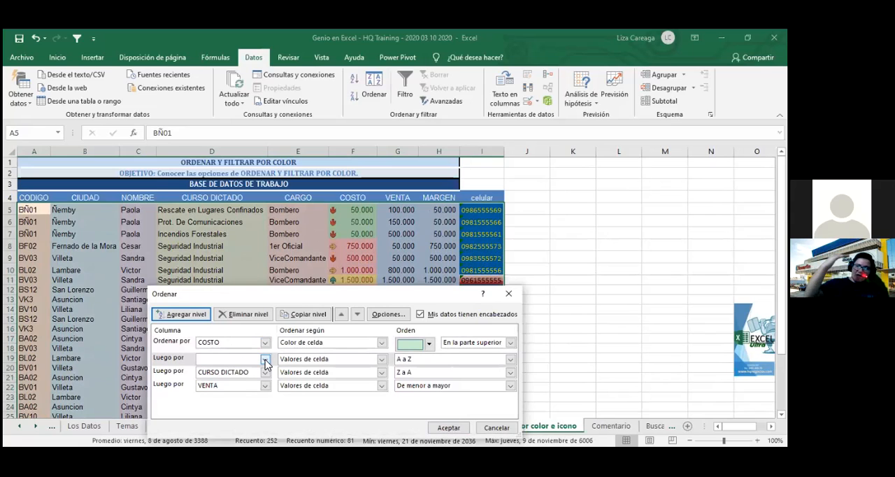
{"action": "left_click", "coordinate": [265, 360]}
{"action": "left_click", "coordinate": [265, 359]}
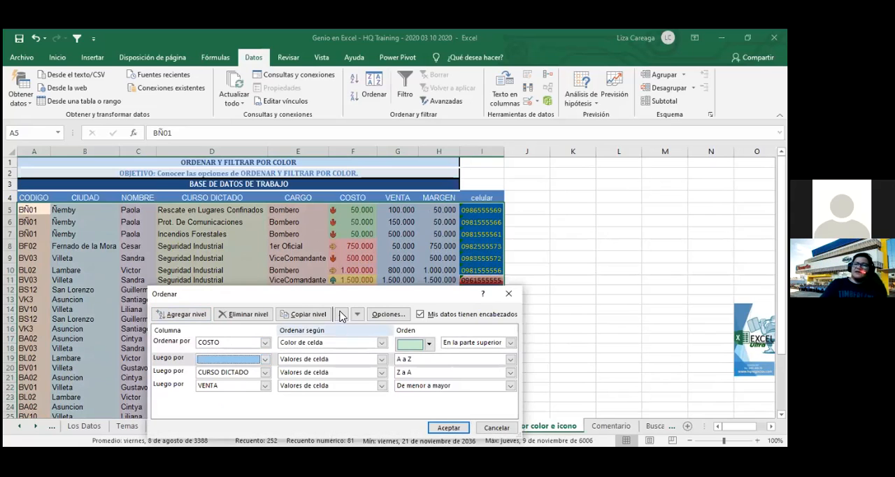
{"action": "left_click", "coordinate": [341, 314]}
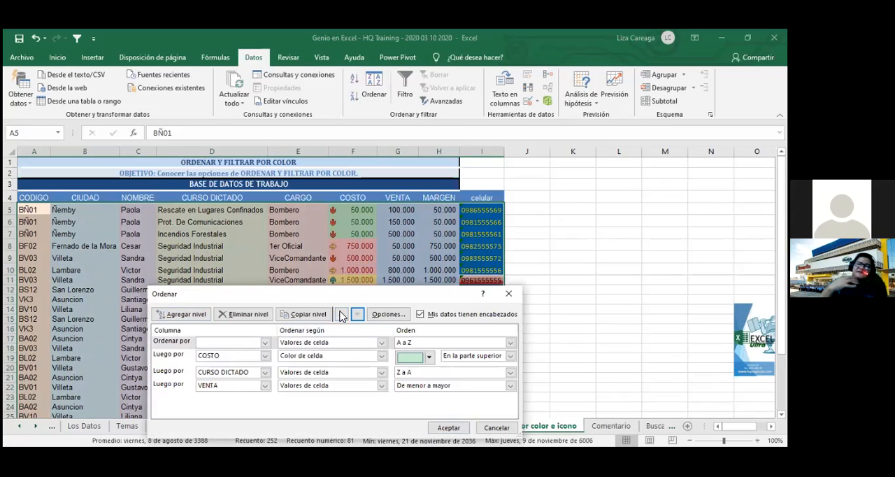
- Set the first sort level to VENTA in "De mayor a menor" order and try to apply the sort
{"action": "left_click", "coordinate": [265, 344]}
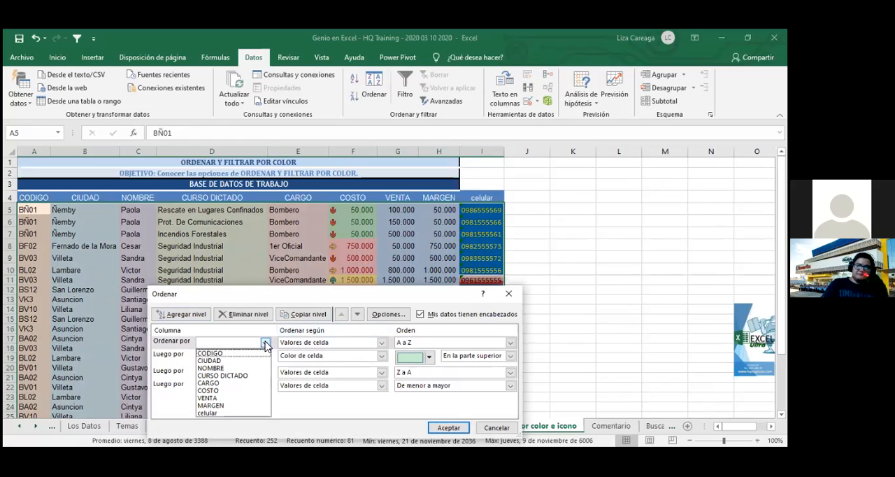
{"action": "left_click", "coordinate": [248, 398]}
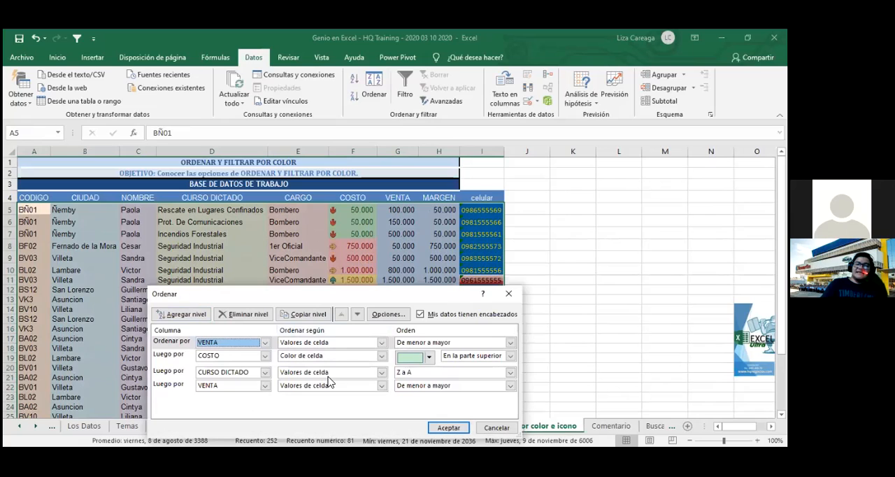
{"action": "left_click", "coordinate": [510, 342]}
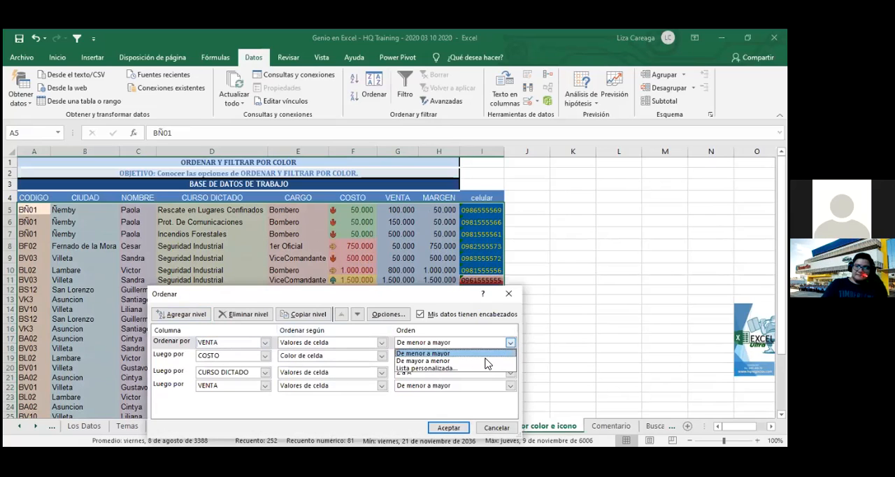
{"action": "left_click", "coordinate": [488, 361]}
{"action": "left_click", "coordinate": [448, 428]}
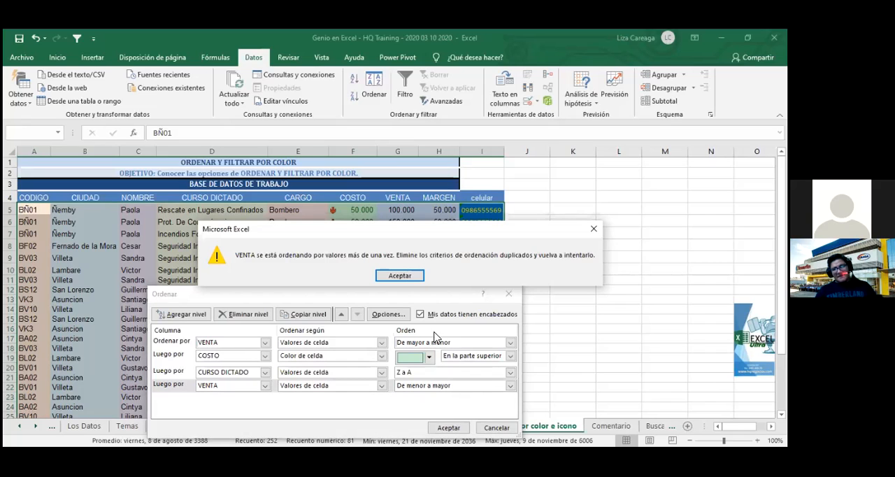
- Delete the duplicate VENTA level below CURSO DICTADO and apply the sort
{"action": "left_click", "coordinate": [408, 275]}
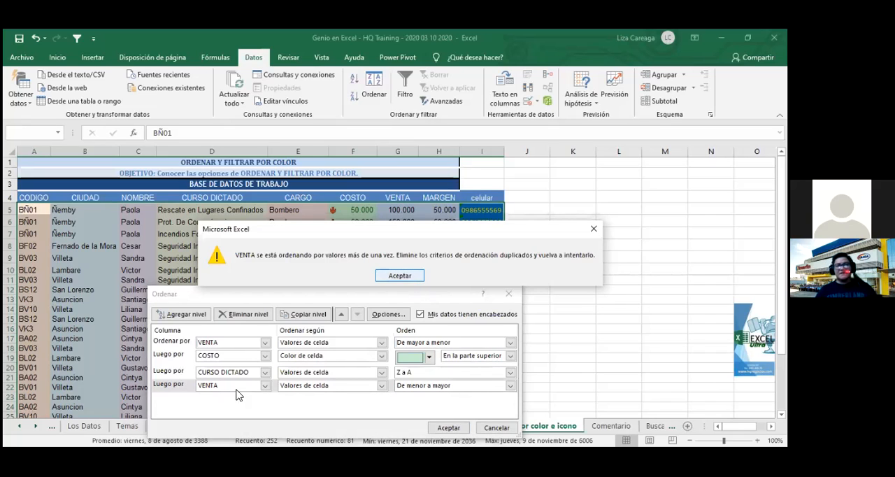
{"action": "left_click", "coordinate": [241, 387]}
{"action": "left_click", "coordinate": [240, 387]}
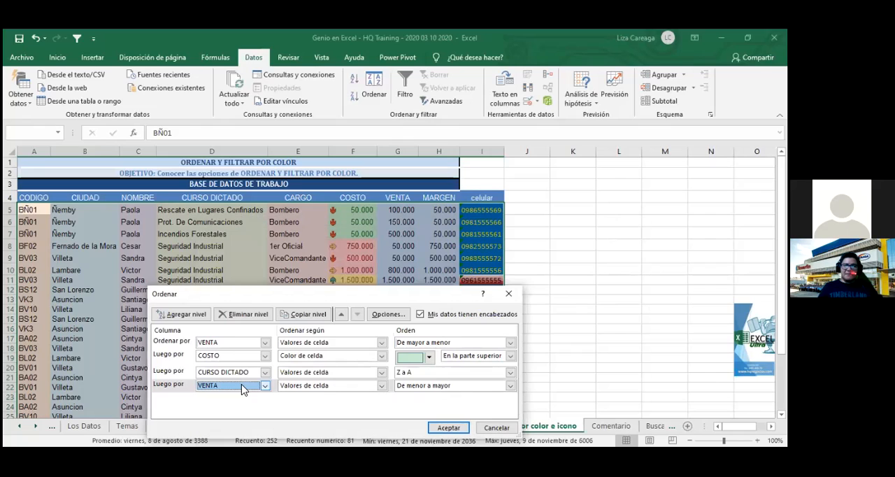
{"action": "left_click", "coordinate": [241, 317]}
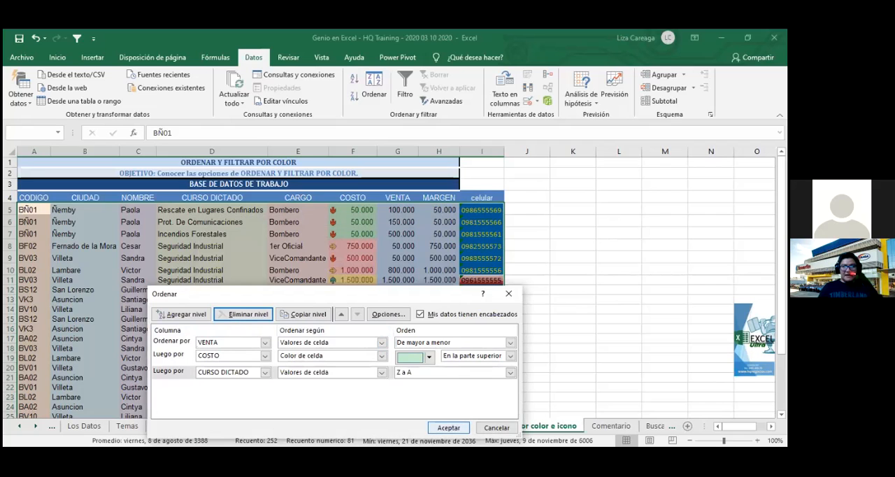
{"action": "left_click", "coordinate": [449, 427]}
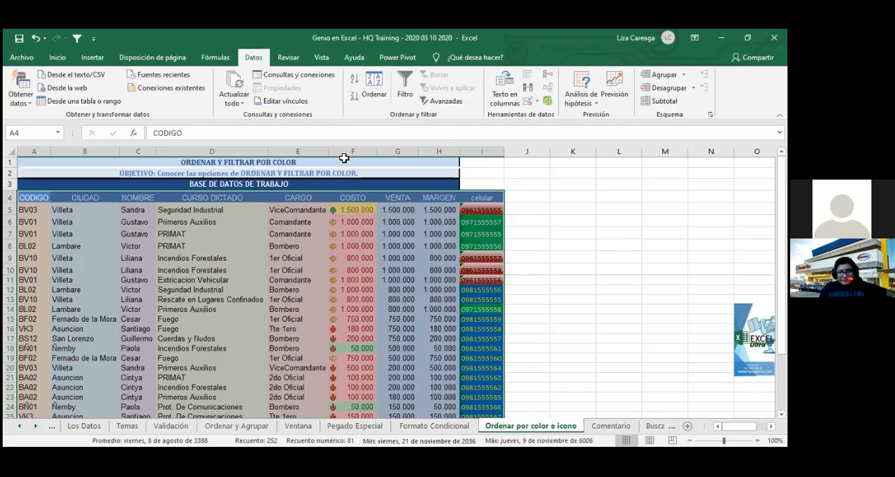
- Examine how the VENTA values are ordered and how COSTO is arranged within rows that share the same VENTA value
{"action": "left_click", "coordinate": [404, 222]}
{"action": "left_click_drag", "start_coordinate": [410, 254], "coordinate": [415, 281]}
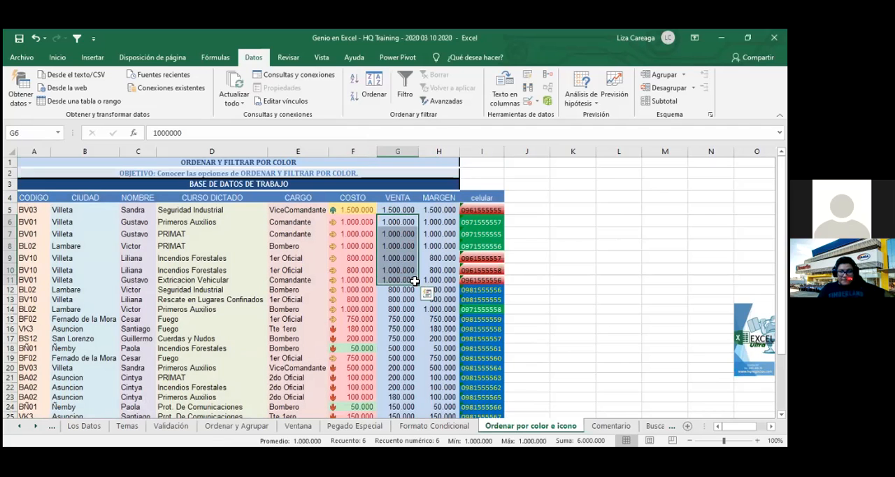
{"action": "scroll", "coordinate": [414, 280], "scroll_direction": "down", "scroll_amount": 2}
{"action": "scroll", "coordinate": [415, 281], "scroll_direction": "up", "scroll_amount": 1}
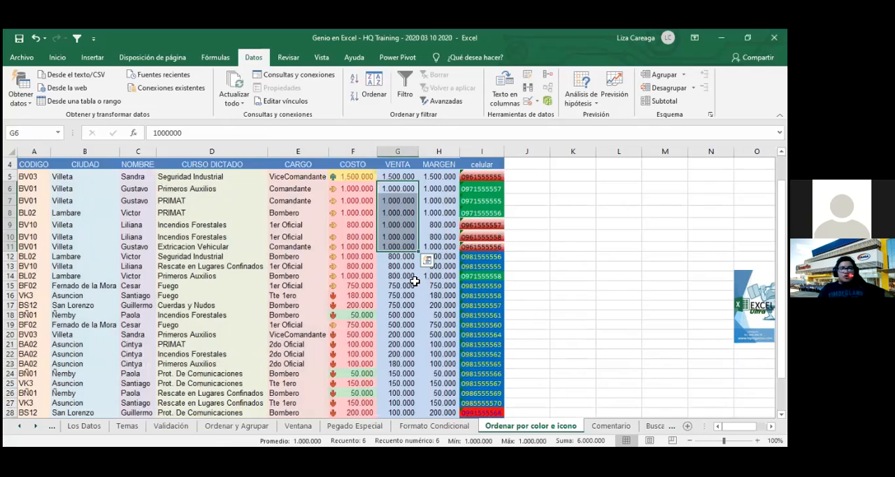
{"action": "left_click_drag", "start_coordinate": [363, 188], "coordinate": [365, 216]}
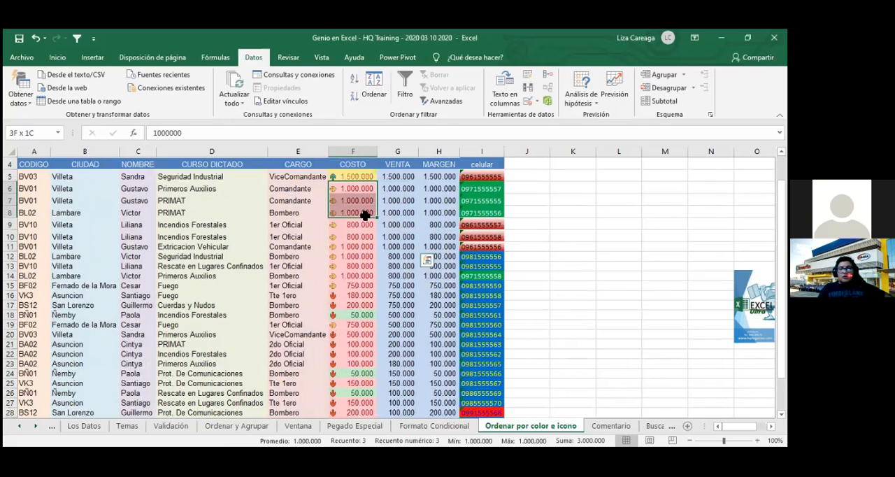
{"action": "left_click", "coordinate": [362, 266]}
{"action": "left_click", "coordinate": [365, 279]}
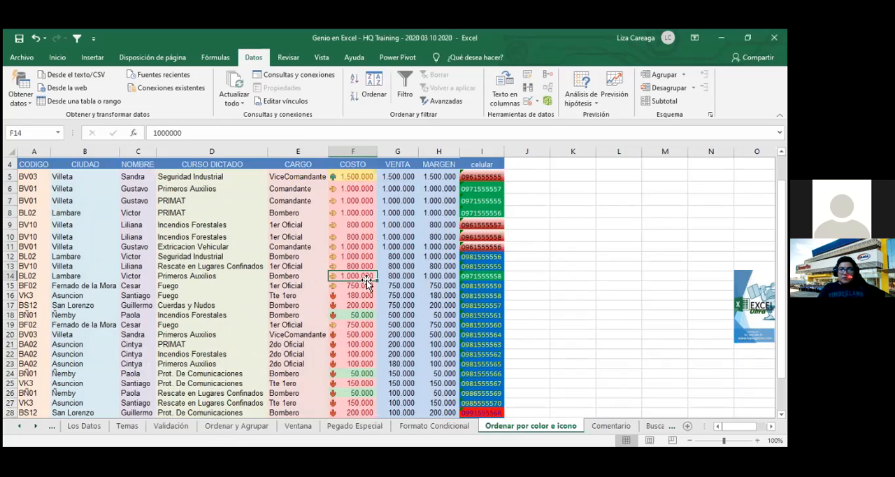
{"action": "scroll", "coordinate": [368, 280], "scroll_direction": "down", "scroll_amount": 3}
{"action": "scroll", "coordinate": [380, 255], "scroll_direction": "up", "scroll_amount": 3}
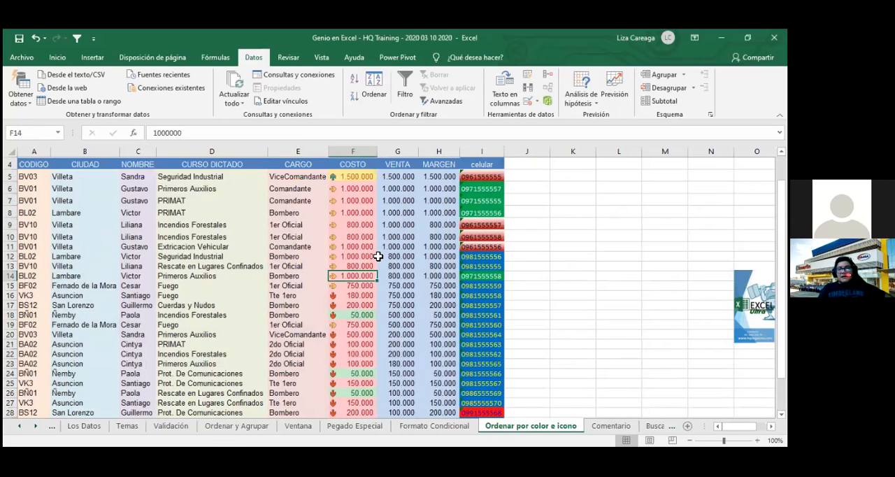
{"action": "scroll", "coordinate": [386, 243], "scroll_direction": "up", "scroll_amount": 1}
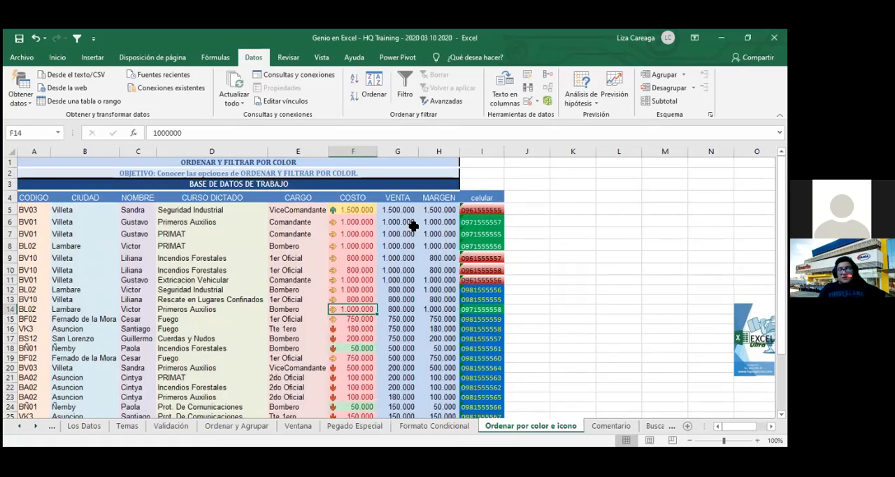
- Set the whole table's COSTO sort level to "Valores de celda" in "De mayor a menor" order and apply the sort
{"action": "left_click_drag", "start_coordinate": [32, 199], "coordinate": [483, 420]}
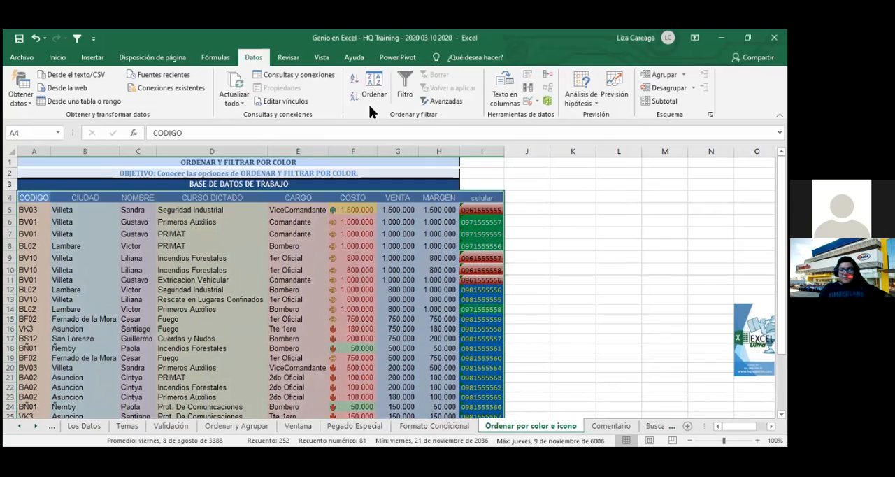
{"action": "left_click", "coordinate": [371, 94]}
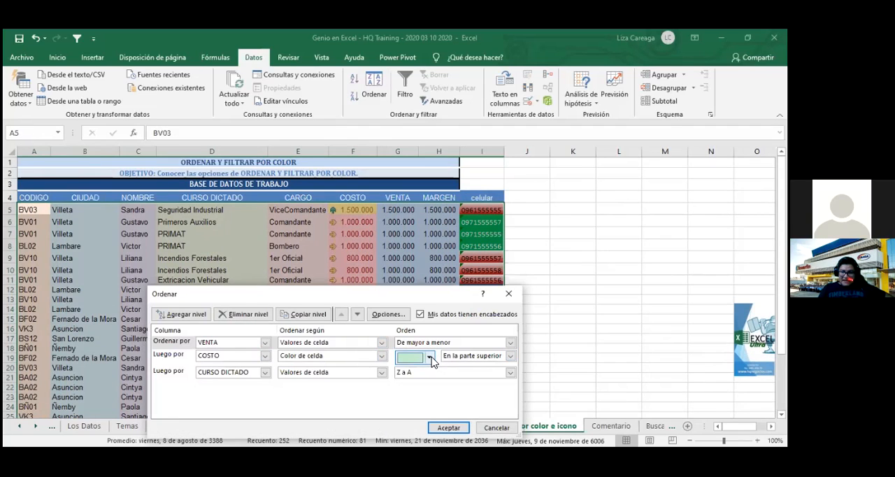
{"action": "left_click", "coordinate": [383, 358]}
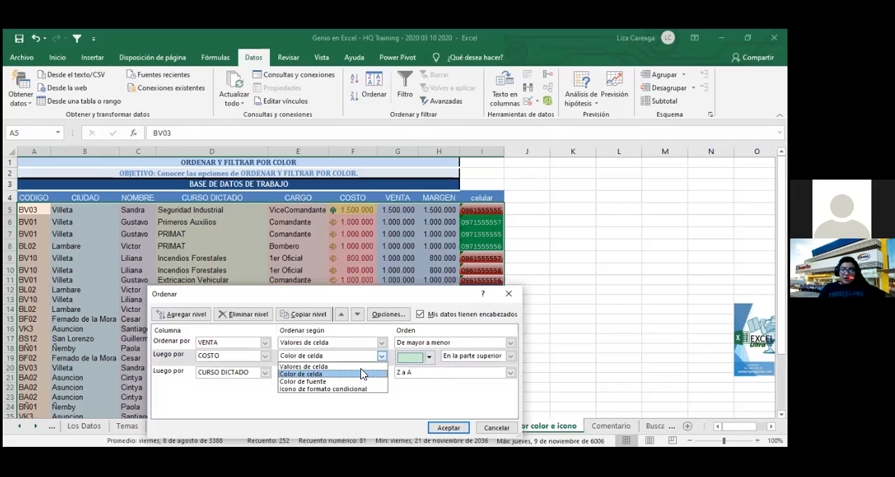
{"action": "left_click", "coordinate": [355, 367]}
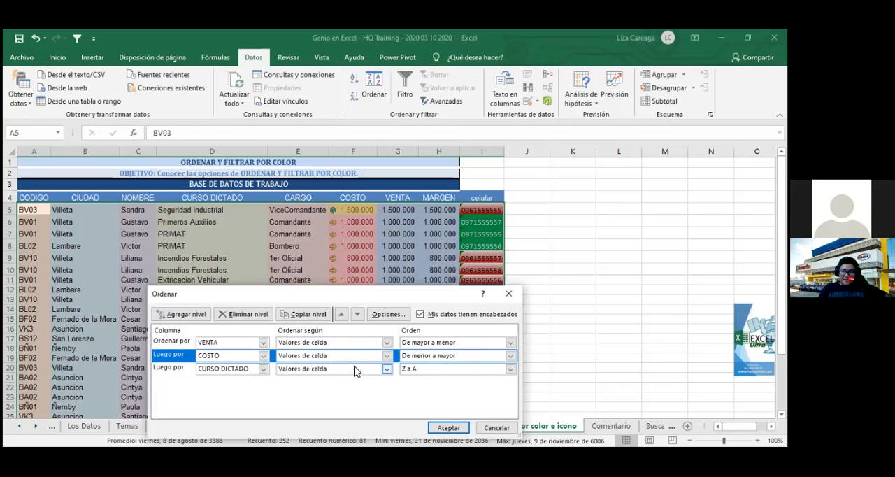
{"action": "left_click", "coordinate": [510, 357]}
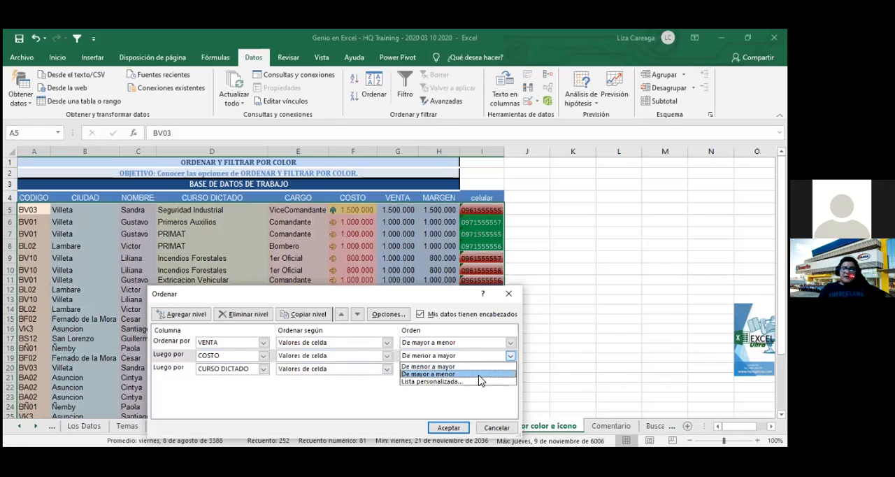
{"action": "left_click", "coordinate": [483, 366]}
{"action": "left_click", "coordinate": [464, 424]}
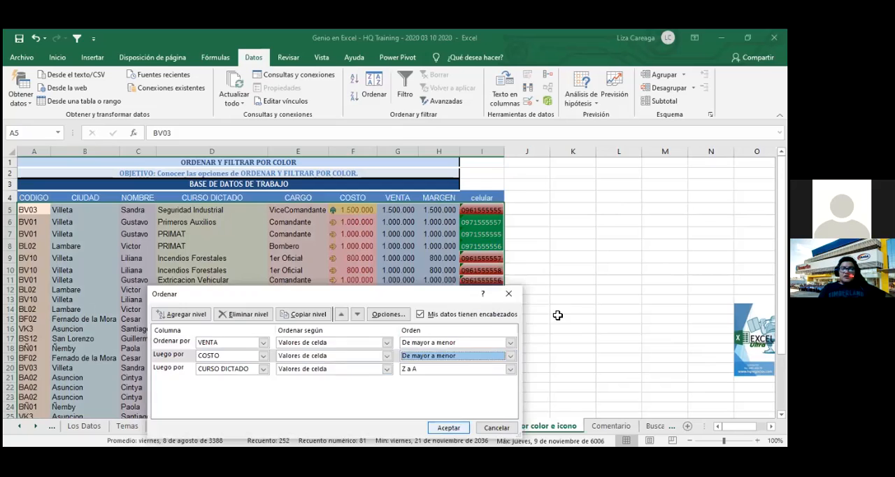
{"action": "left_click", "coordinate": [560, 319]}
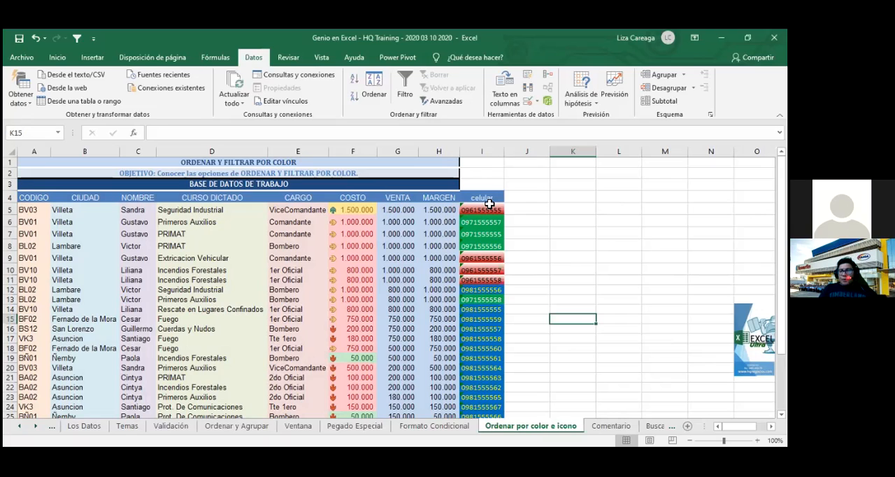
{"action": "left_click_drag", "start_coordinate": [489, 203], "coordinate": [499, 420]}
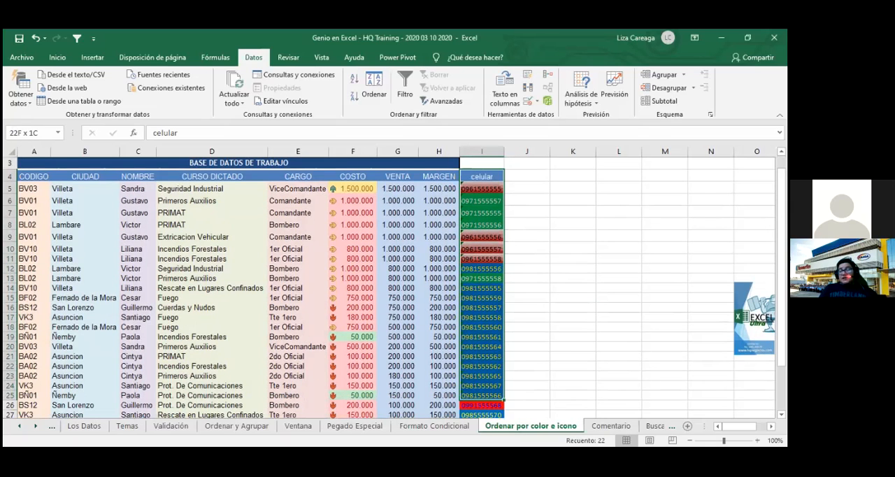
{"action": "key", "text": "ctrl+shift+Down"}
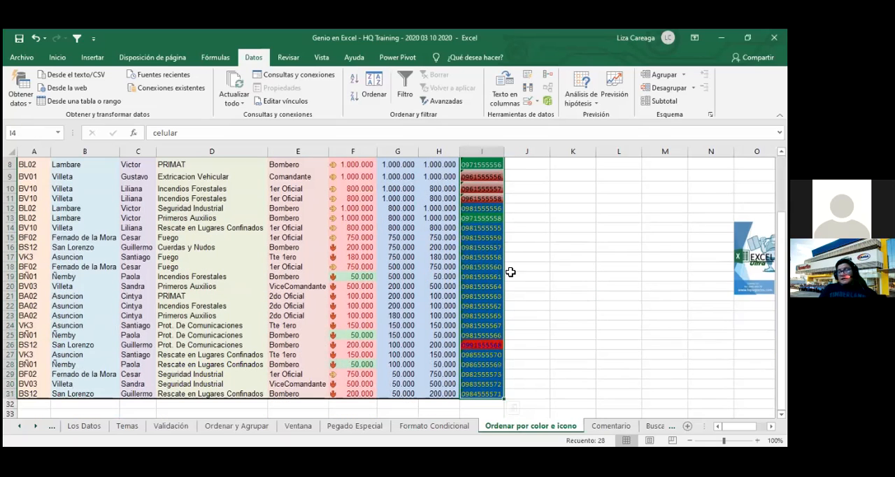
{"action": "left_click", "coordinate": [375, 98]}
{"action": "left_click", "coordinate": [421, 395]}
- Select the whole table from CODIGO to celular and add a celular sort level directly below VENTA
{"action": "left_click", "coordinate": [100, 198]}
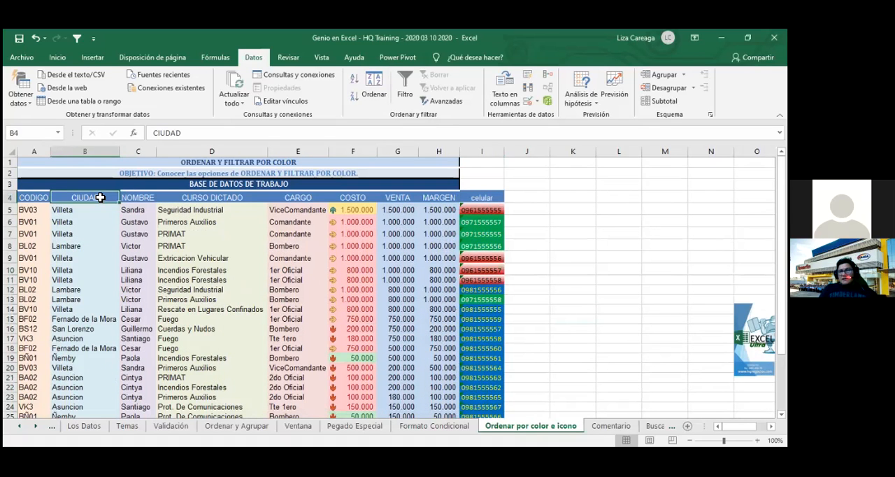
{"action": "key", "text": "Left"}
{"action": "key", "text": "shift+Right"}
{"action": "key", "text": "shift+Right"}
{"action": "key", "text": "shift+Right"}
{"action": "key", "text": "shift+Right"}
{"action": "key", "text": "shift+Right"}
{"action": "key", "text": "shift+Right"}
{"action": "key", "text": "shift+Right"}
{"action": "key", "text": "shift+Right"}
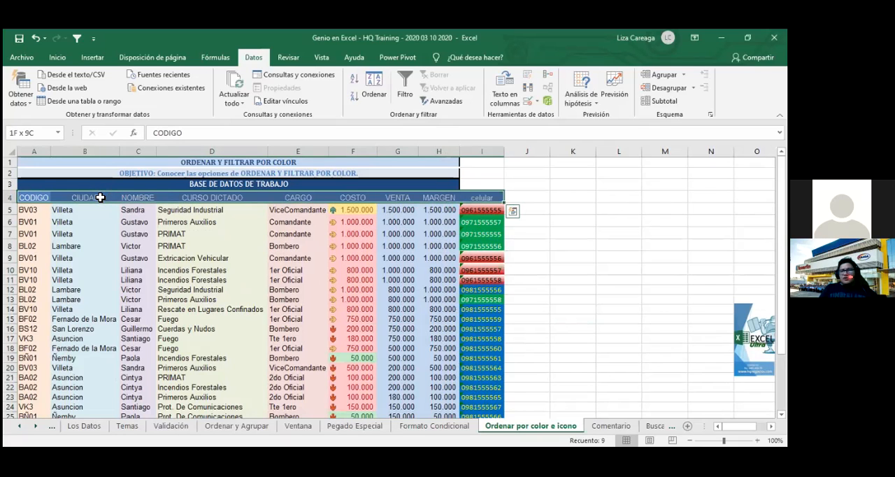
{"action": "key", "text": "ctrl+shift+Down"}
{"action": "left_click", "coordinate": [375, 95]}
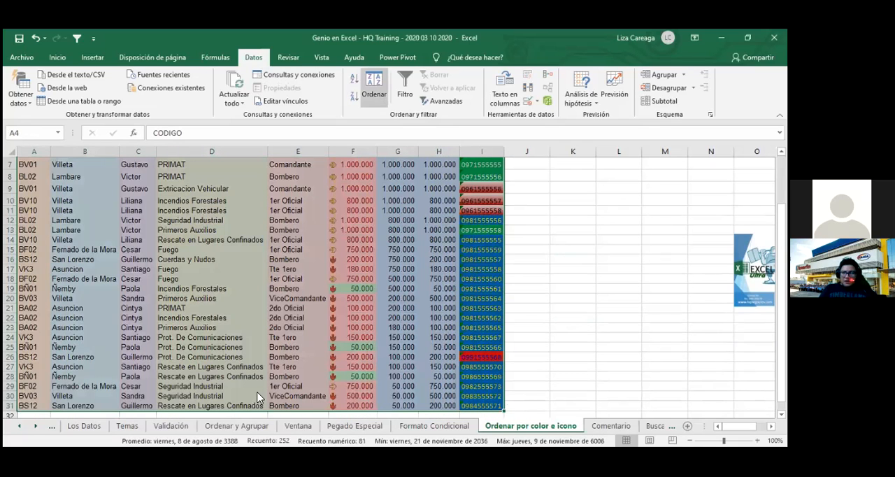
{"action": "left_click", "coordinate": [188, 320]}
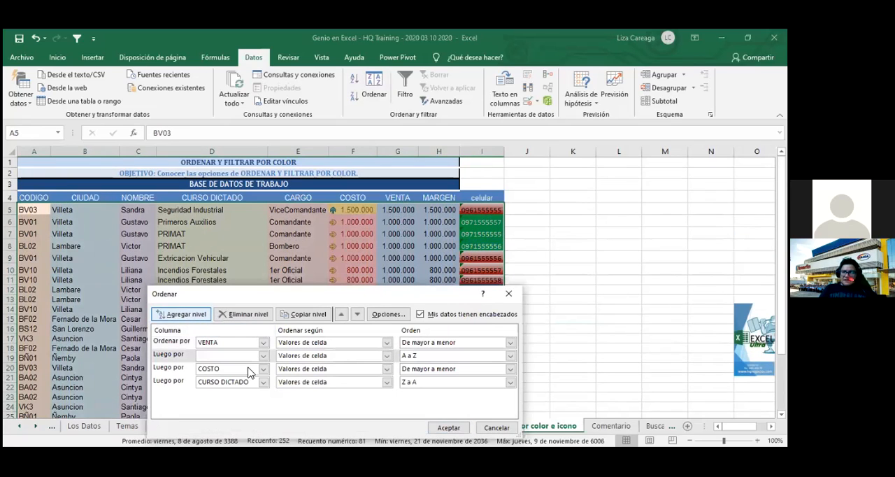
{"action": "left_click", "coordinate": [263, 356]}
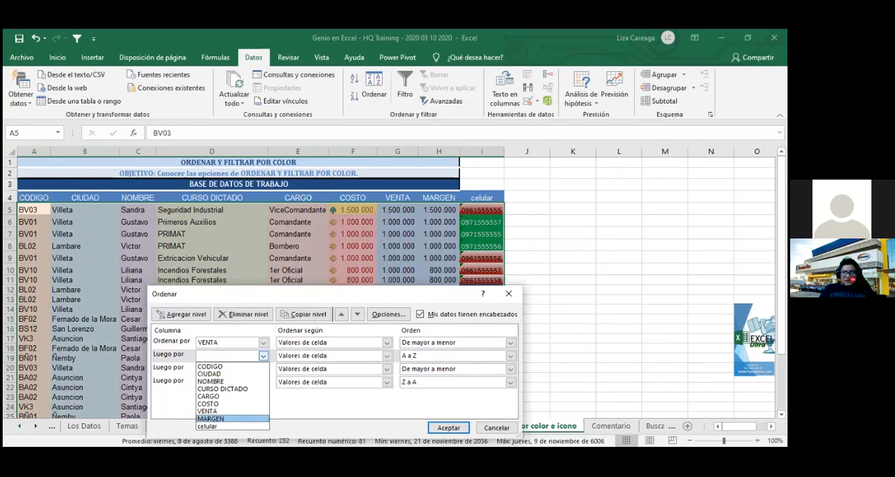
{"action": "left_click", "coordinate": [238, 426]}
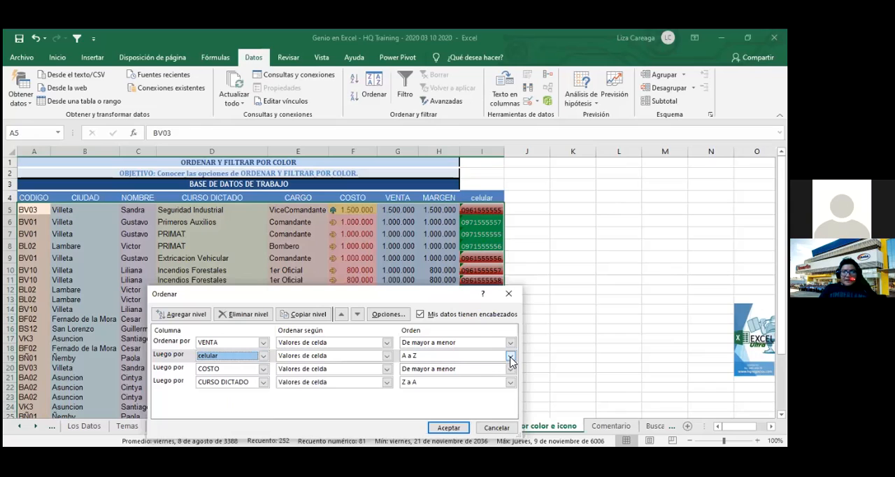
- Set the celular level to sort by "Color de celda" with green "En la parte superior" and apply the sort
{"action": "left_click", "coordinate": [386, 355]}
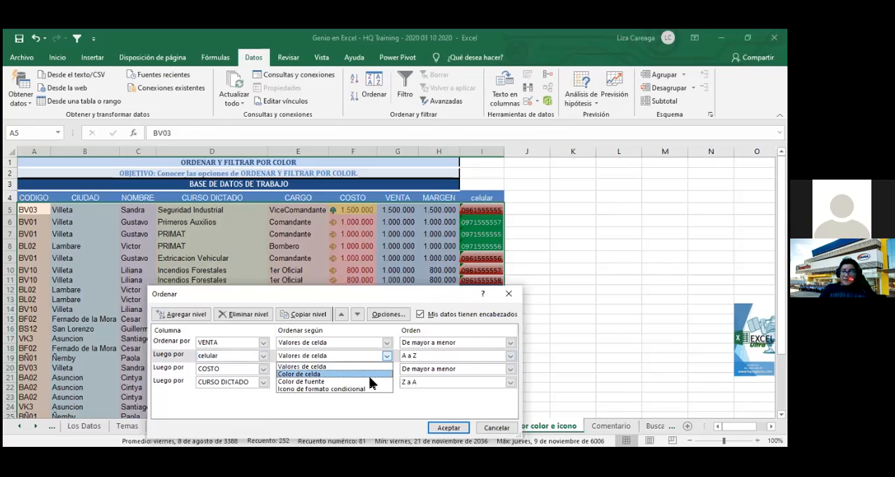
{"action": "left_click", "coordinate": [371, 374]}
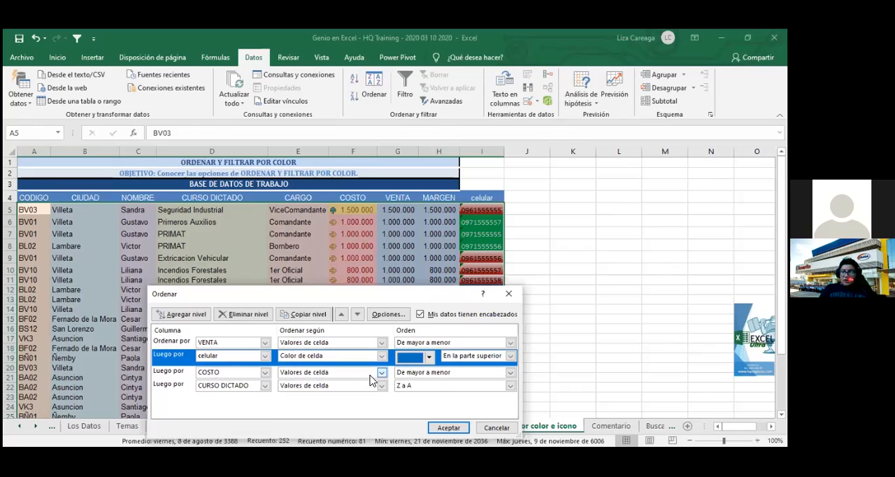
{"action": "left_click", "coordinate": [429, 358]}
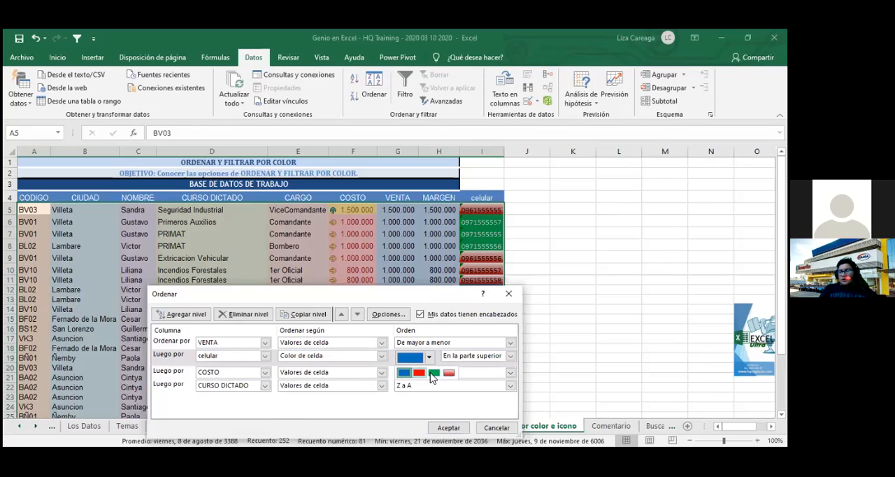
{"action": "left_click", "coordinate": [434, 373]}
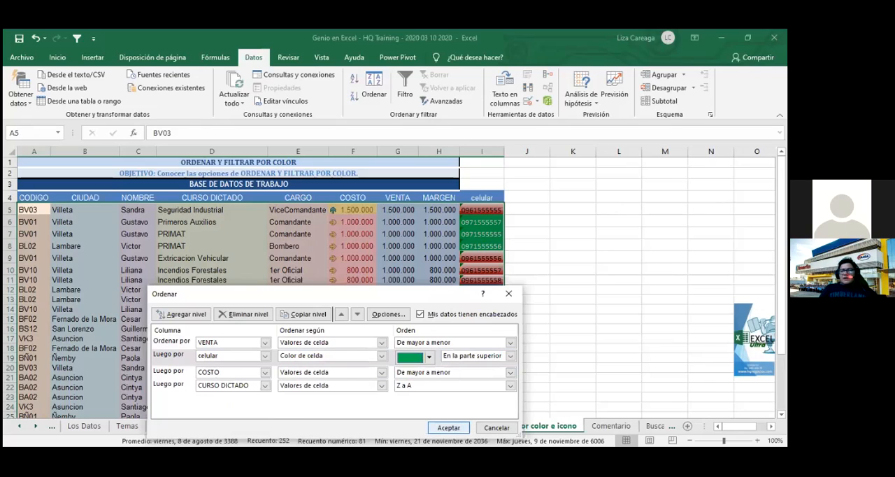
{"action": "left_click", "coordinate": [449, 427]}
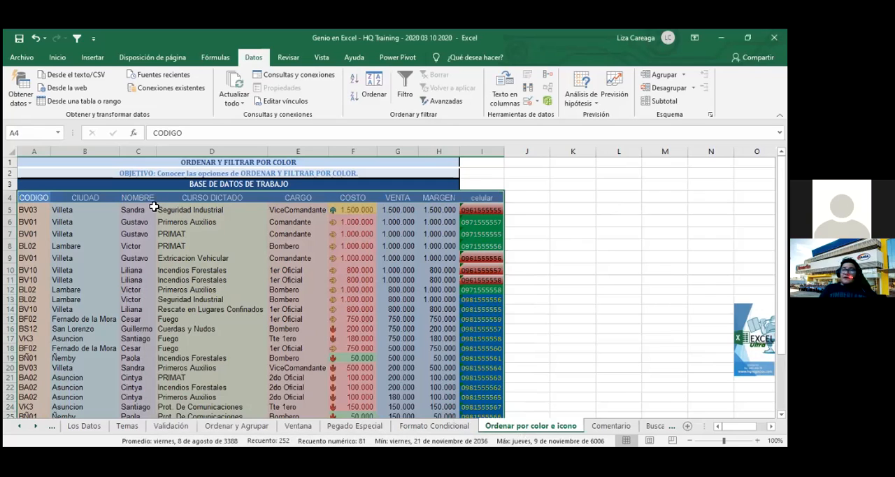
- Move the VENTA sort level below the celular level and apply the sort
{"action": "left_click", "coordinate": [370, 96]}
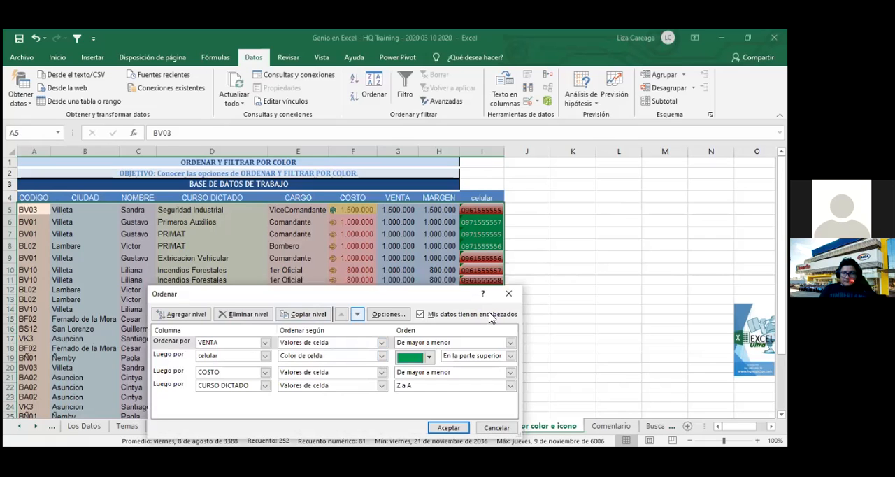
{"action": "left_click", "coordinate": [357, 314]}
{"action": "left_click", "coordinate": [448, 428]}
{"action": "left_click", "coordinate": [558, 261]}
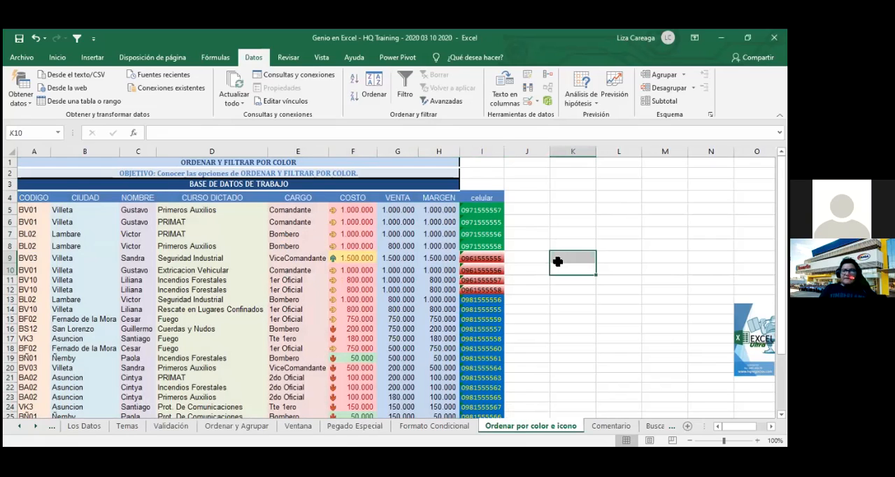
- Ignore the number-stored-as-text error in the celular cells from row 5 to row 21
{"action": "left_click_drag", "start_coordinate": [477, 212], "coordinate": [498, 379]}
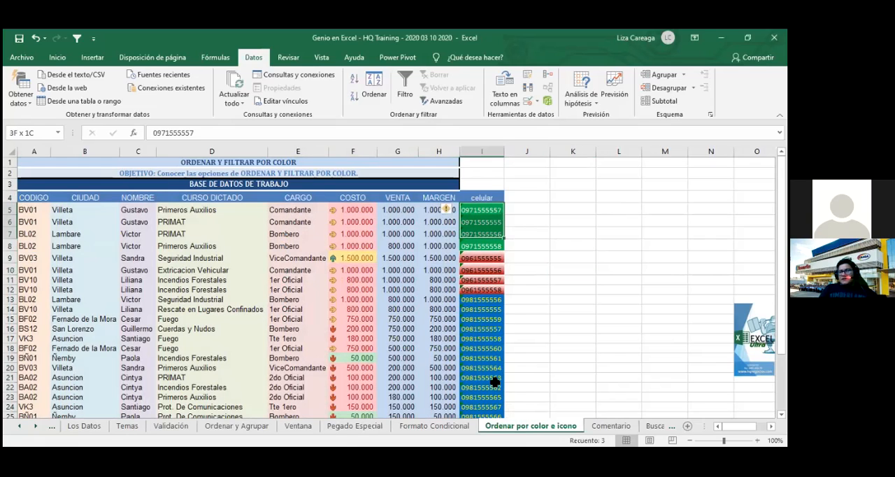
{"action": "left_click", "coordinate": [449, 210]}
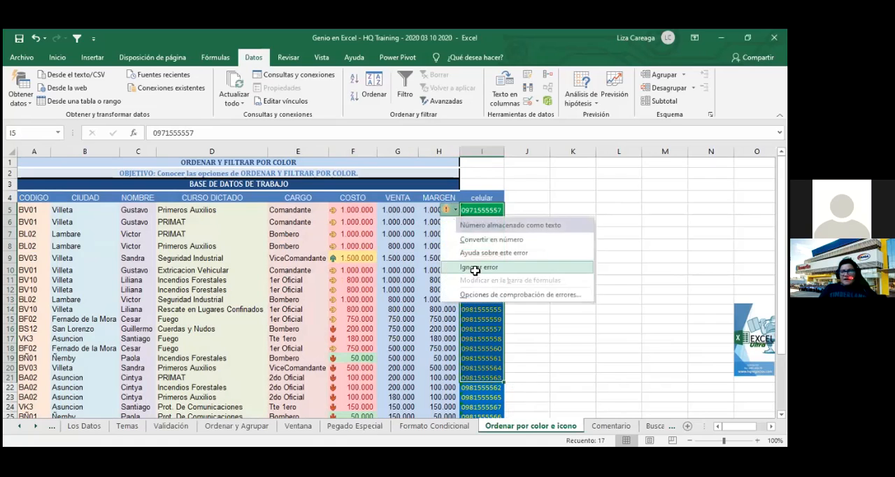
{"action": "left_click", "coordinate": [570, 256]}
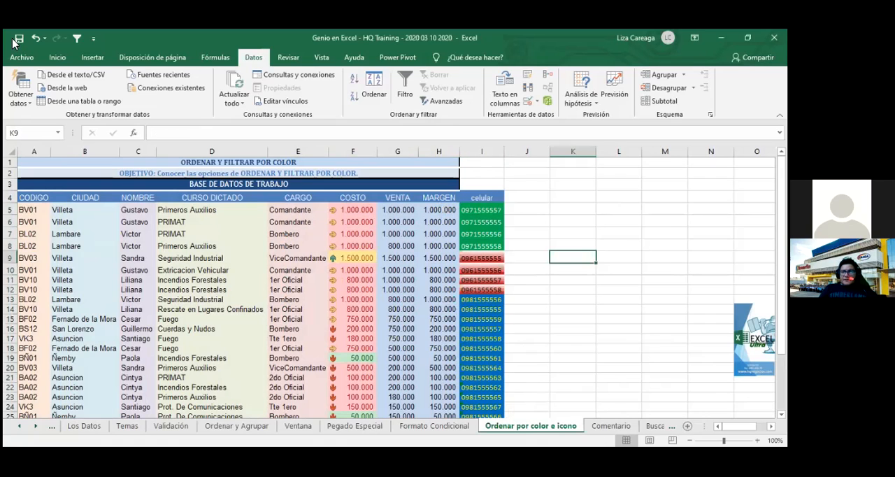
- Select the table from its CODIGO header through celular and open its custom sort levels
{"action": "left_click", "coordinate": [543, 222]}
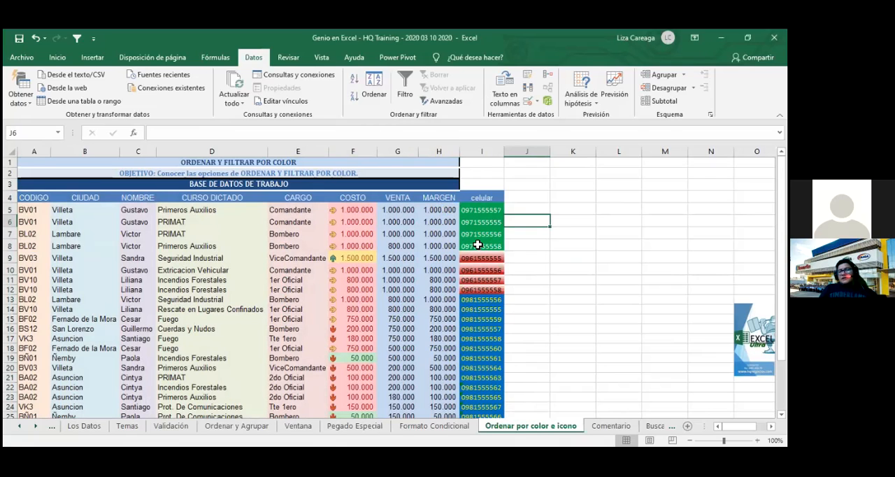
{"action": "scroll", "coordinate": [493, 261], "scroll_direction": "down", "scroll_amount": 3}
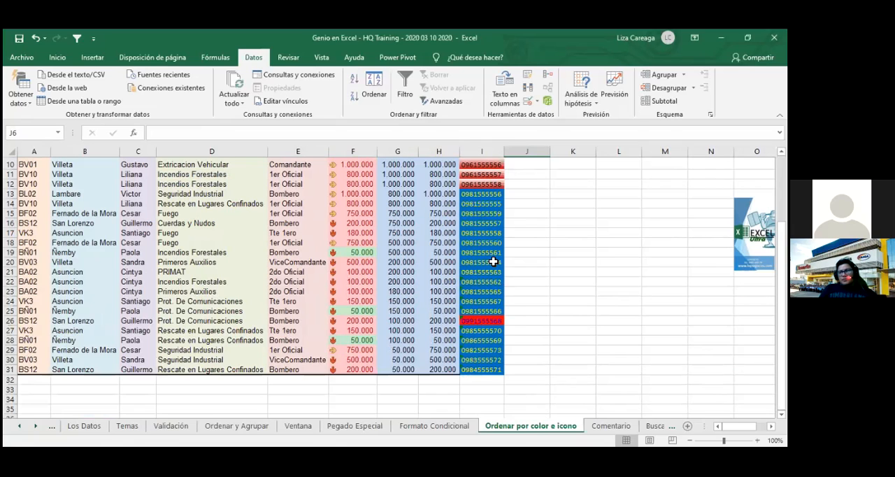
{"action": "scroll", "coordinate": [494, 261], "scroll_direction": "up", "scroll_amount": 3}
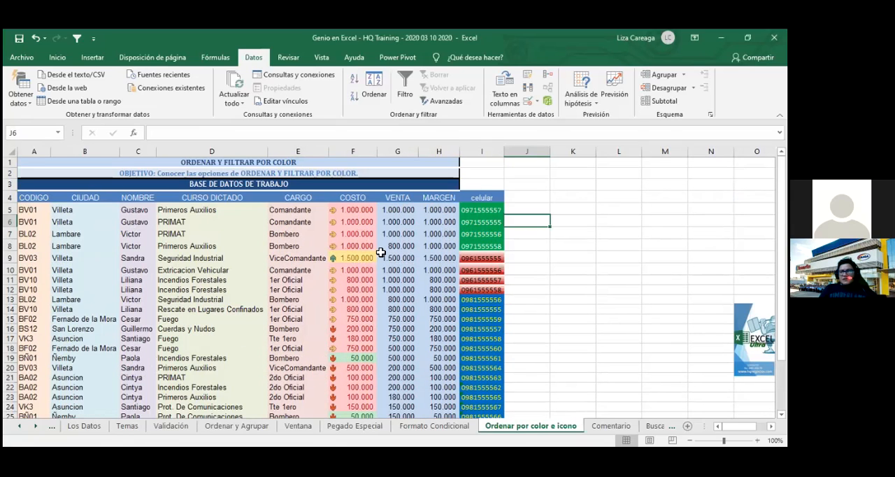
{"action": "left_click", "coordinate": [24, 197]}
{"action": "left_click_drag", "start_coordinate": [24, 198], "coordinate": [539, 409]}
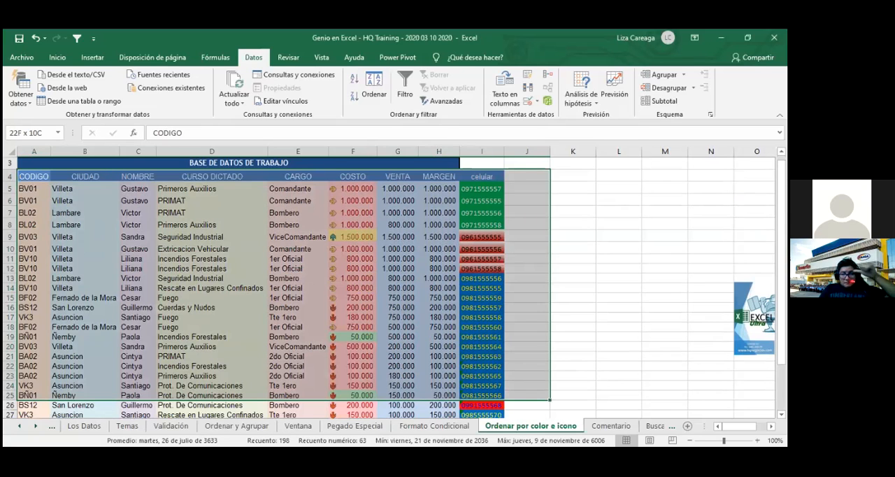
{"action": "left_click", "coordinate": [377, 94]}
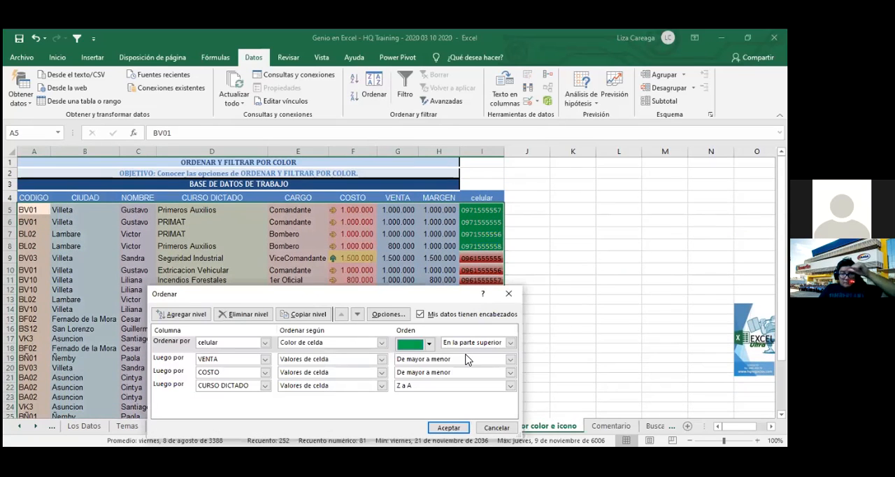
{"action": "left_click", "coordinate": [431, 345]}
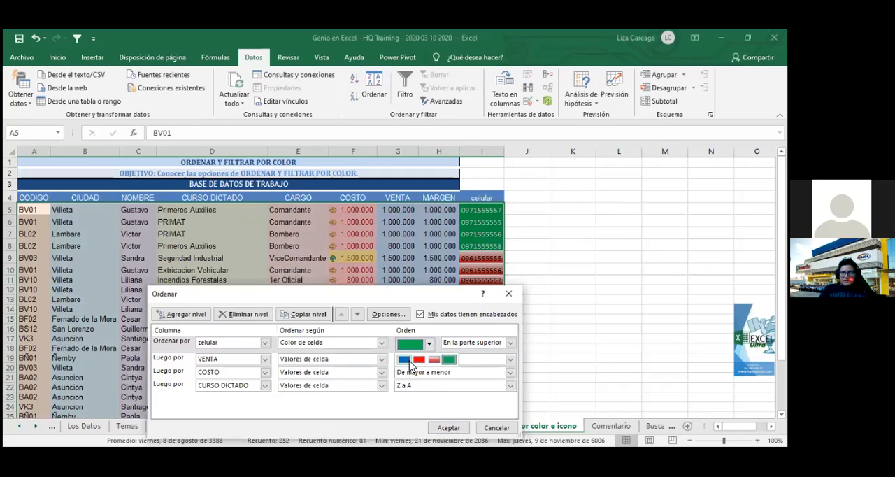
{"action": "left_click", "coordinate": [409, 361]}
{"action": "left_click", "coordinate": [510, 342]}
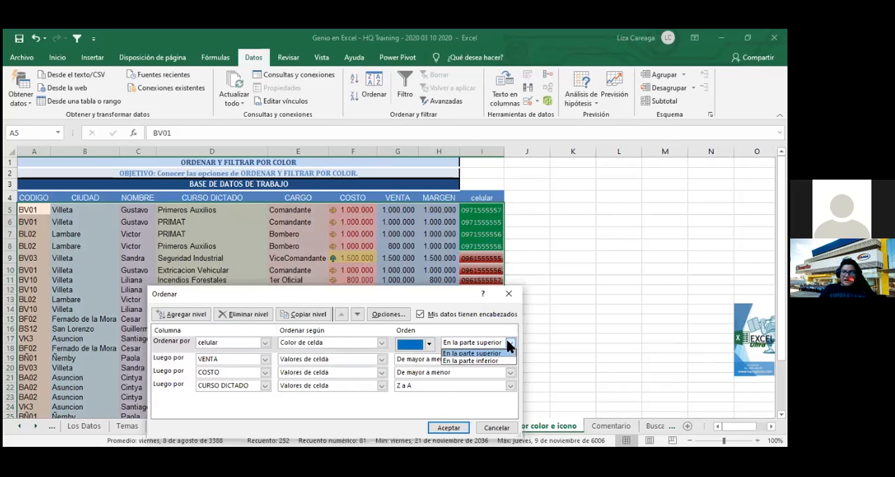
{"action": "left_click", "coordinate": [429, 348]}
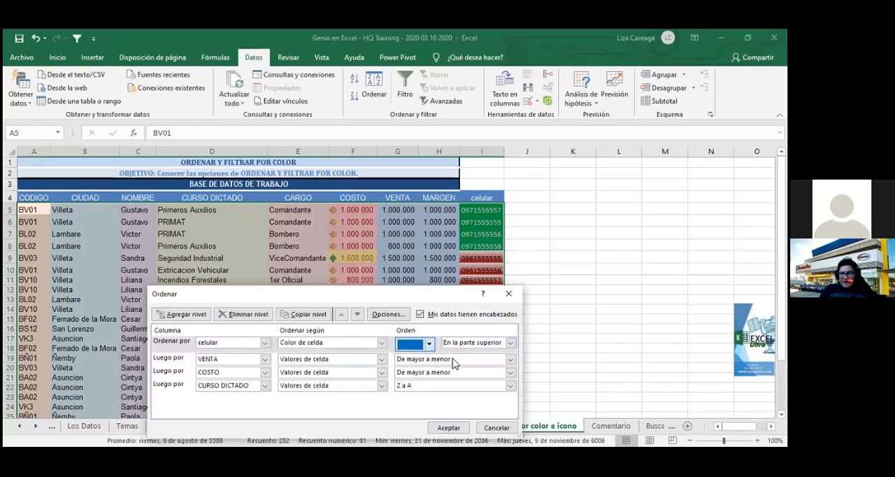
{"action": "left_click", "coordinate": [453, 361]}
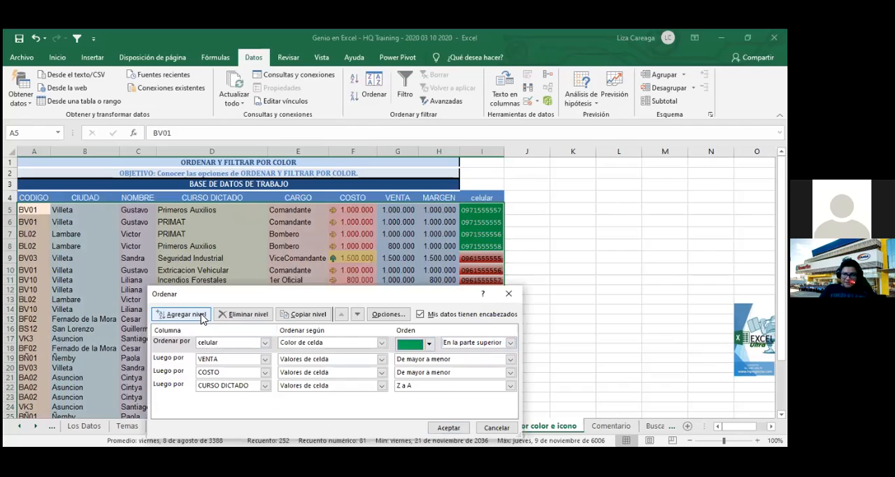
- Add a second celular level by "Color de celda" with blue "En la parte superior" below the green one and apply the sort
{"action": "left_click", "coordinate": [202, 317]}
{"action": "left_click", "coordinate": [264, 359]}
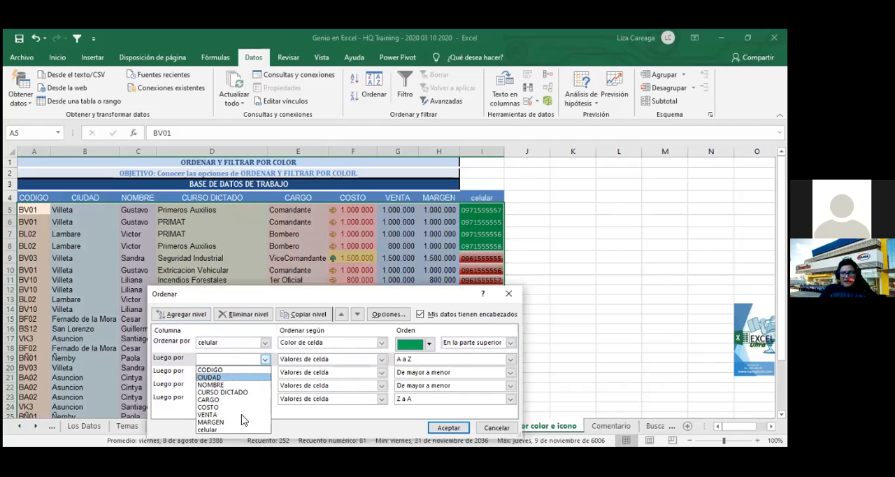
{"action": "left_click", "coordinate": [210, 430]}
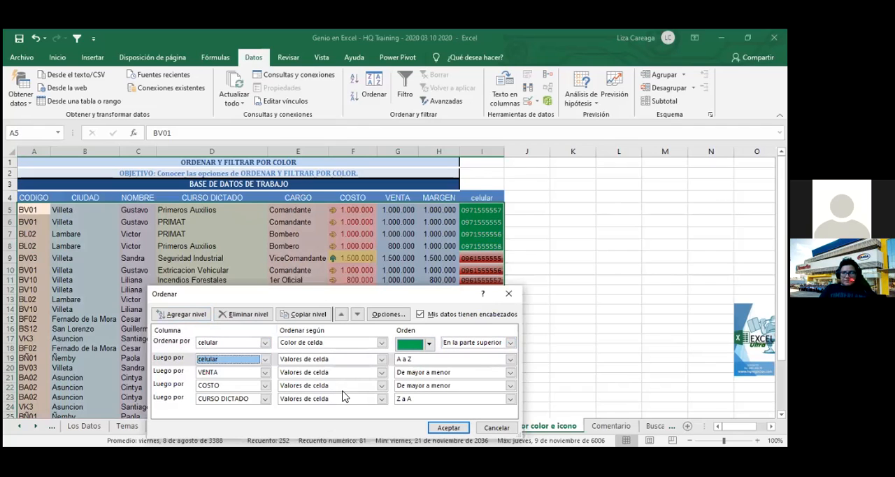
{"action": "left_click", "coordinate": [381, 358]}
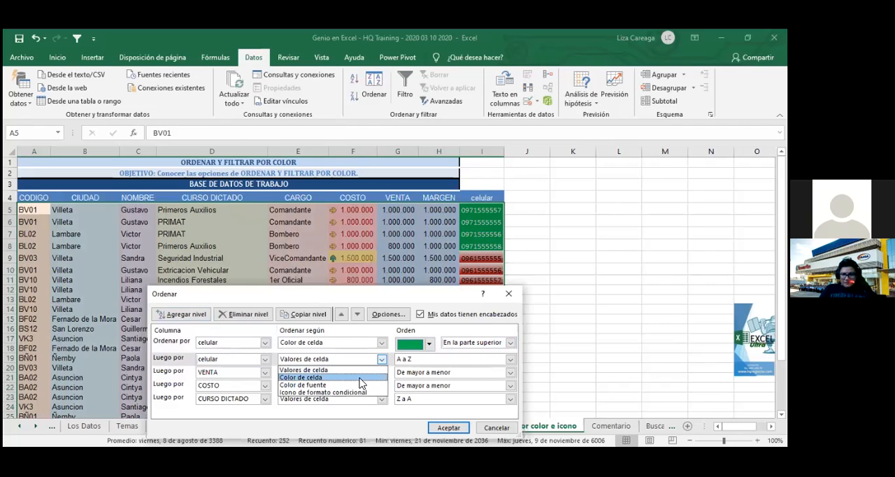
{"action": "left_click", "coordinate": [360, 378]}
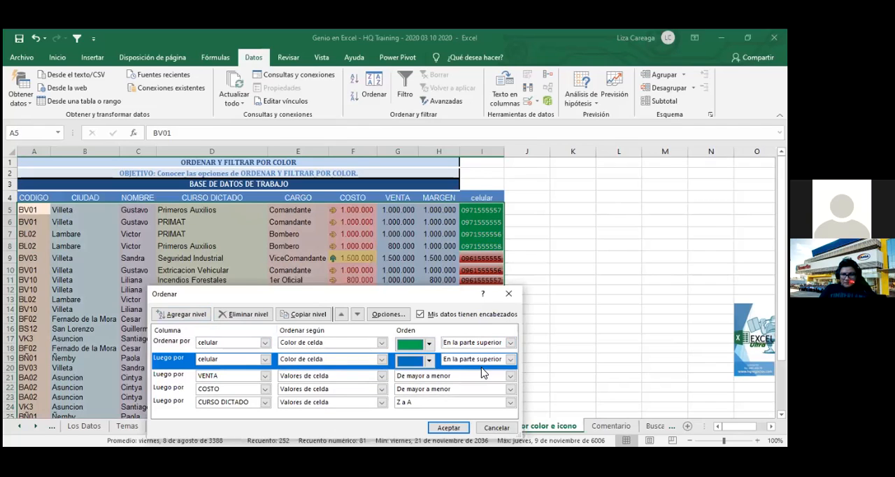
{"action": "left_click", "coordinate": [428, 361]}
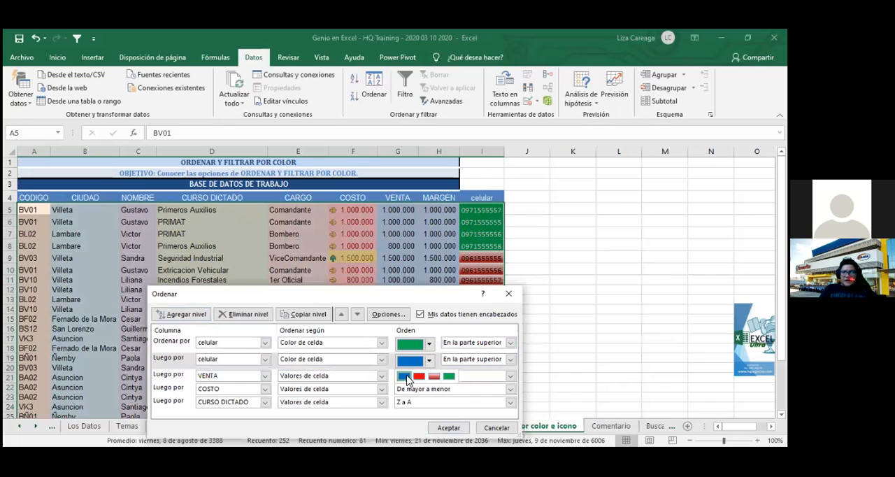
{"action": "left_click", "coordinate": [405, 376]}
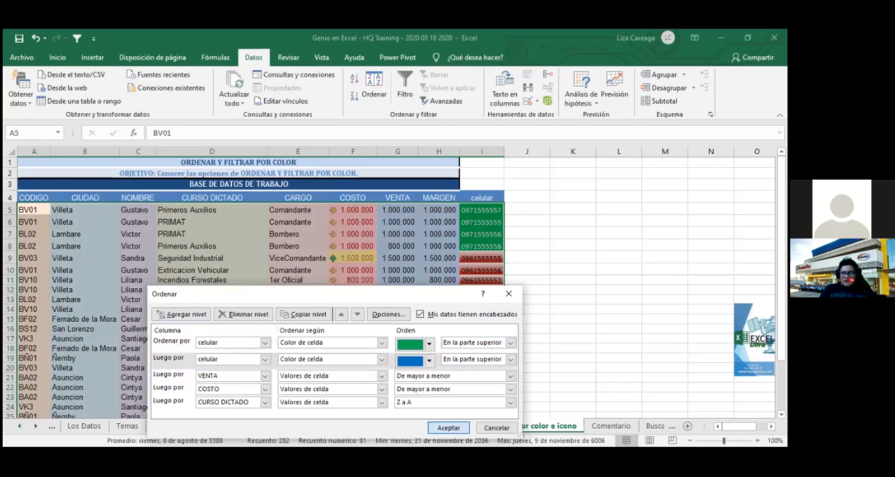
{"action": "left_click", "coordinate": [451, 427]}
{"action": "left_click", "coordinate": [554, 313]}
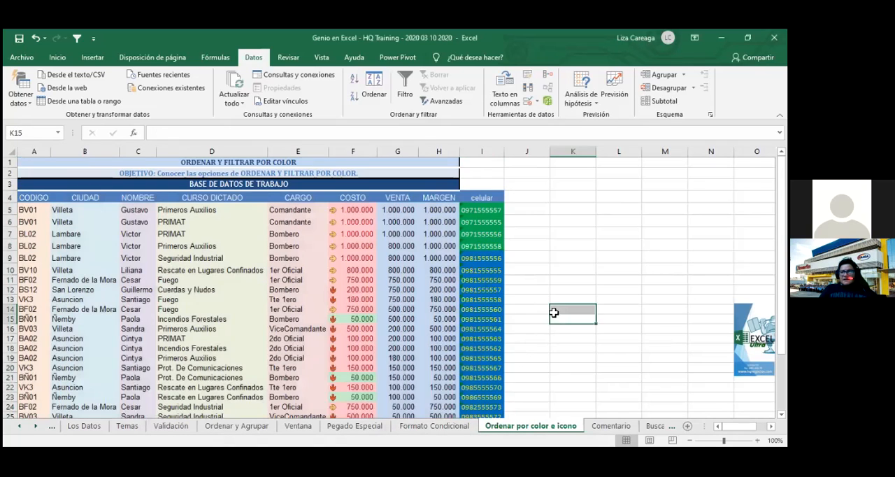
{"action": "scroll", "coordinate": [554, 313], "scroll_direction": "down", "scroll_amount": 4}
{"action": "scroll", "coordinate": [553, 312], "scroll_direction": "up", "scroll_amount": 4}
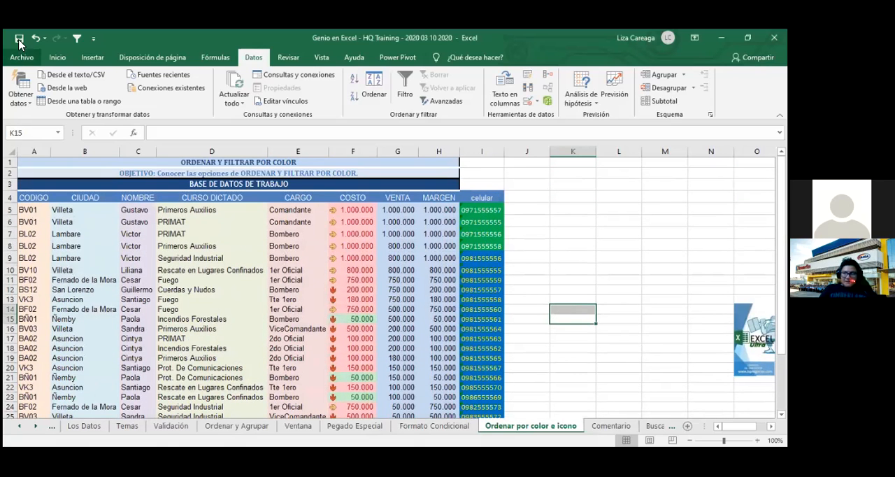
{"action": "left_click", "coordinate": [545, 229]}
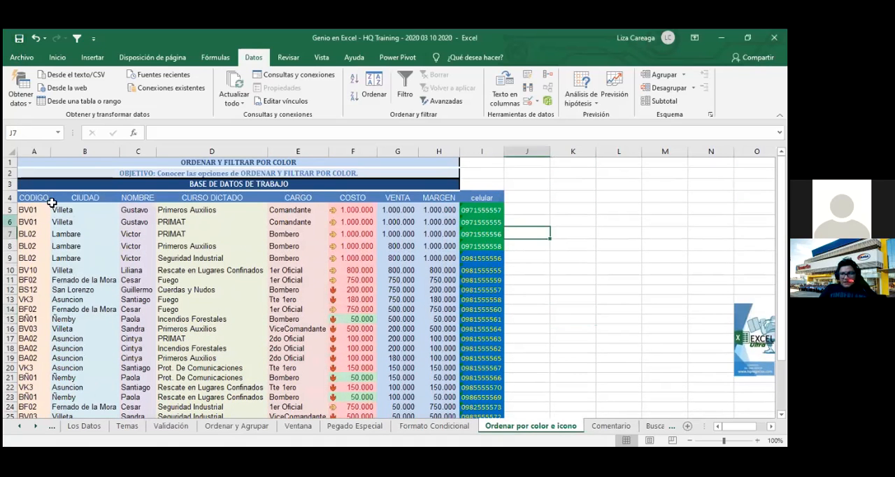
{"action": "mouse_move", "coordinate": [23, 197]}
{"action": "left_mouse_down"}
{"action": "mouse_move", "coordinate": [314, 251]}
{"action": "mouse_move", "coordinate": [449, 356]}
{"action": "left_mouse_up"}
{"action": "left_click", "coordinate": [573, 308]}
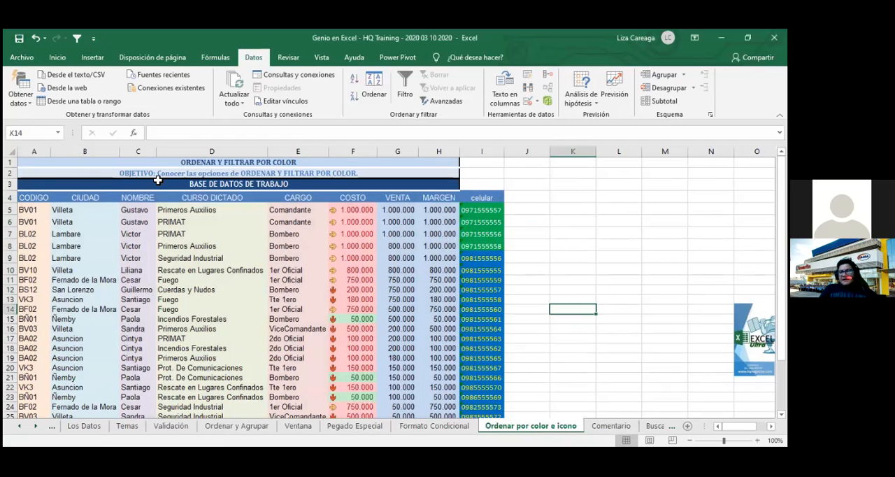
- Select the whole table from its CODIGO header through the celular column and open its custom sort levels
{"action": "scroll", "coordinate": [542, 231], "scroll_direction": "down", "scroll_amount": 2}
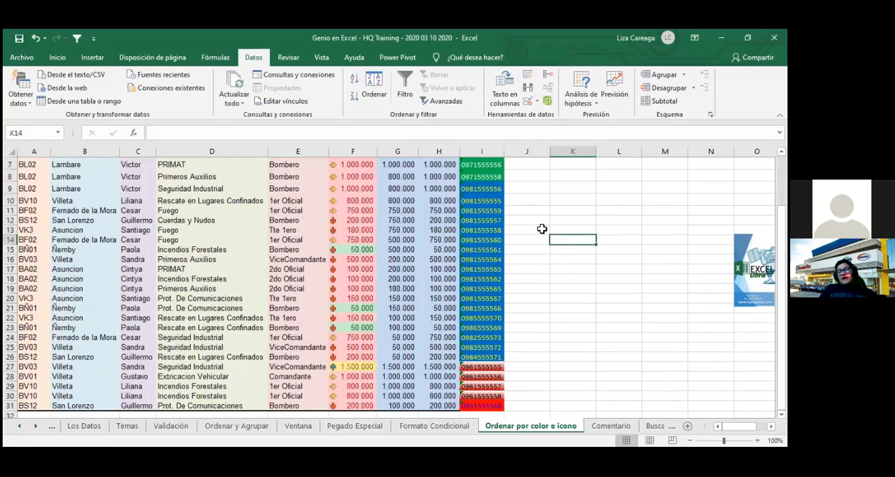
{"action": "left_click", "coordinate": [553, 386]}
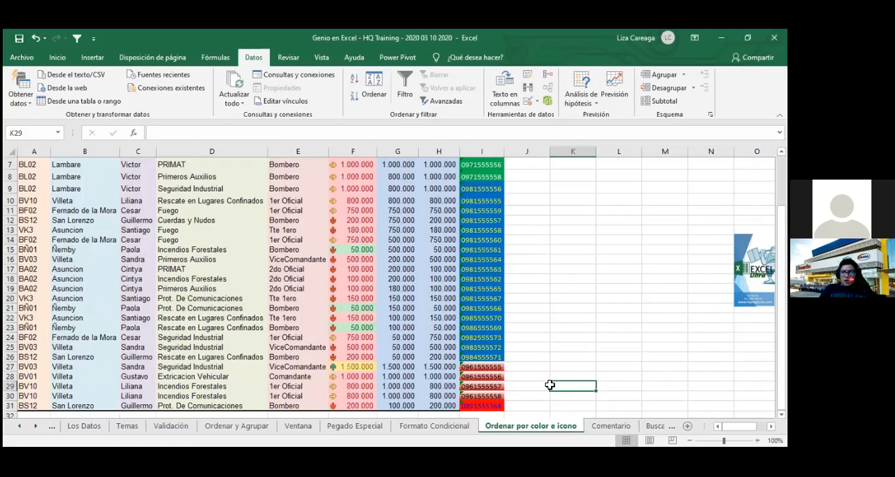
{"action": "scroll", "coordinate": [492, 326], "scroll_direction": "up", "scroll_amount": 2}
{"action": "scroll", "coordinate": [492, 326], "scroll_direction": "down", "scroll_amount": 2}
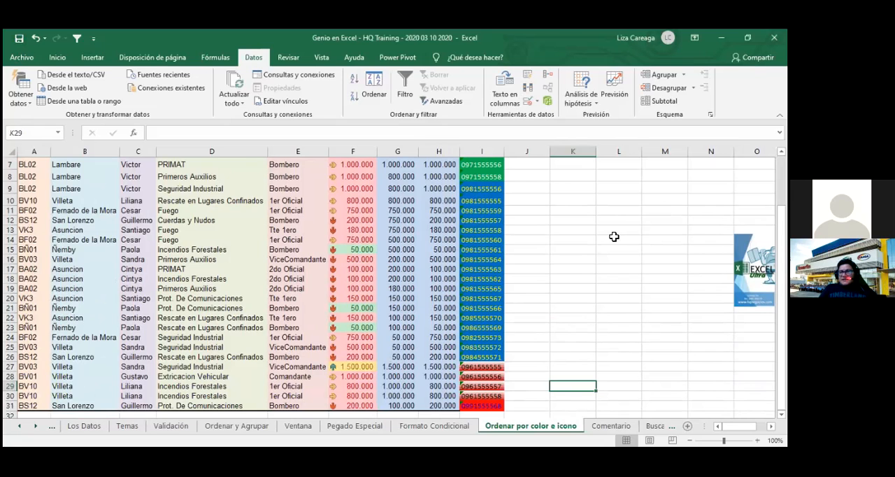
{"action": "scroll", "coordinate": [536, 256], "scroll_direction": "up", "scroll_amount": 2}
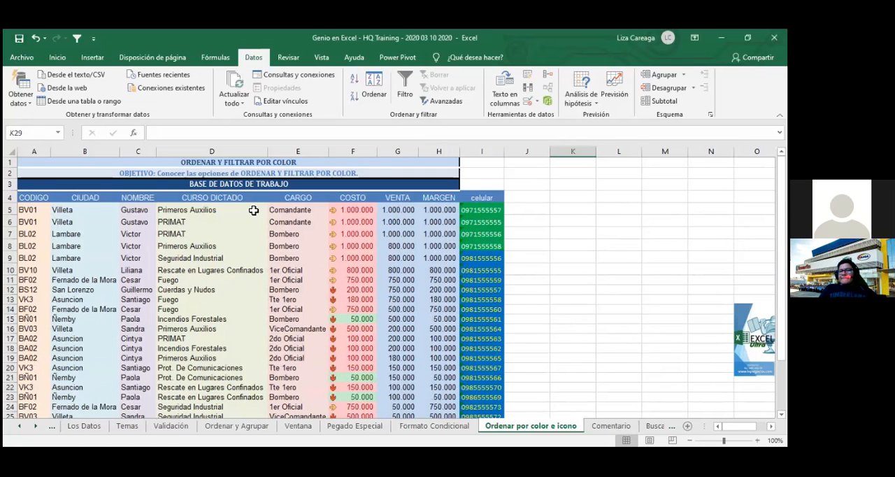
{"action": "left_click_drag", "start_coordinate": [34, 197], "coordinate": [492, 393]}
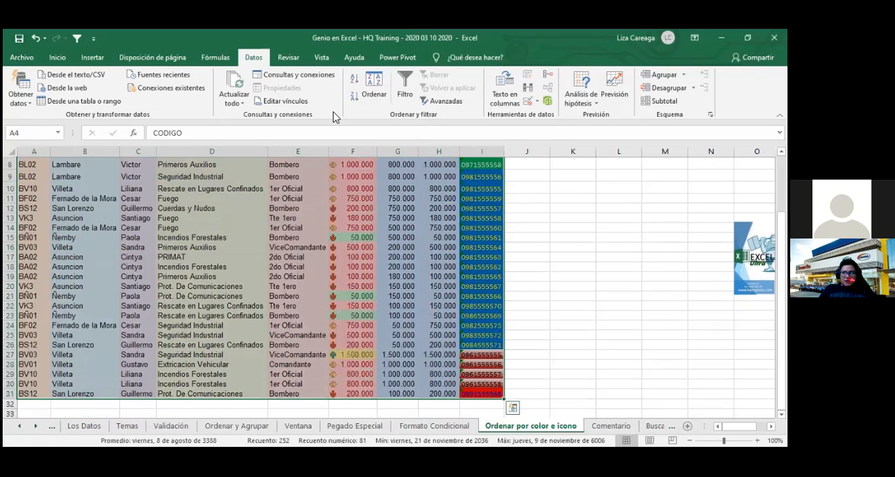
{"action": "left_click", "coordinate": [372, 99]}
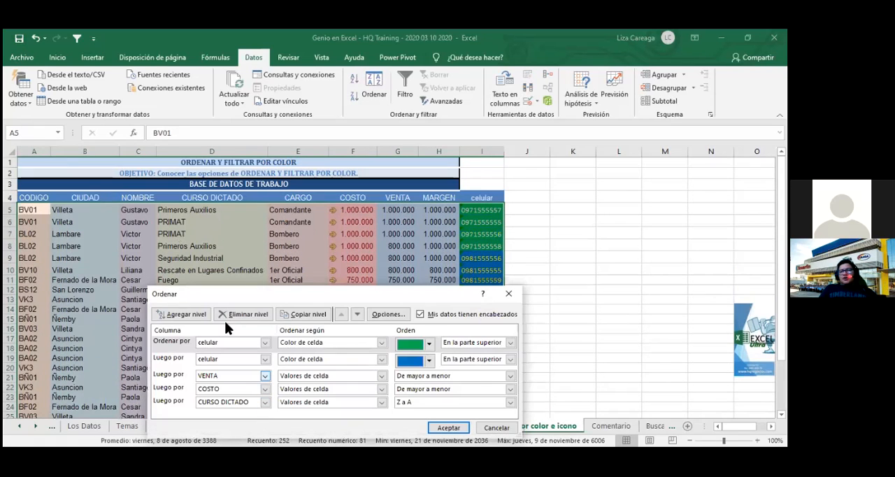
- Add an empty sort level and place it between the blue celular level and the VENTA level
{"action": "left_click", "coordinate": [182, 316]}
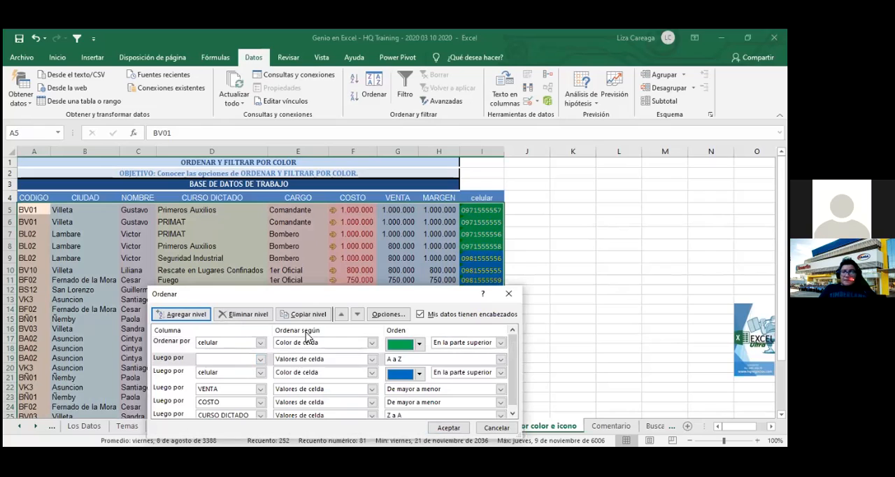
{"action": "left_click", "coordinate": [341, 315]}
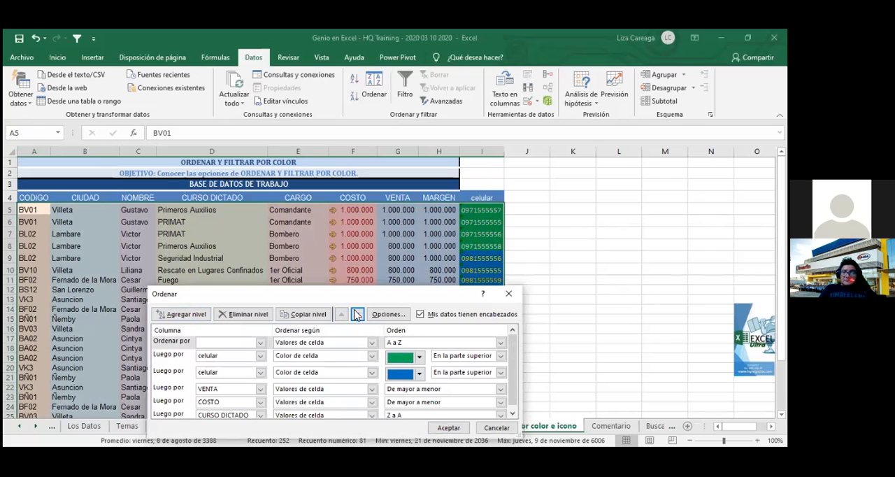
{"action": "left_click", "coordinate": [356, 314]}
{"action": "left_click", "coordinate": [358, 315]}
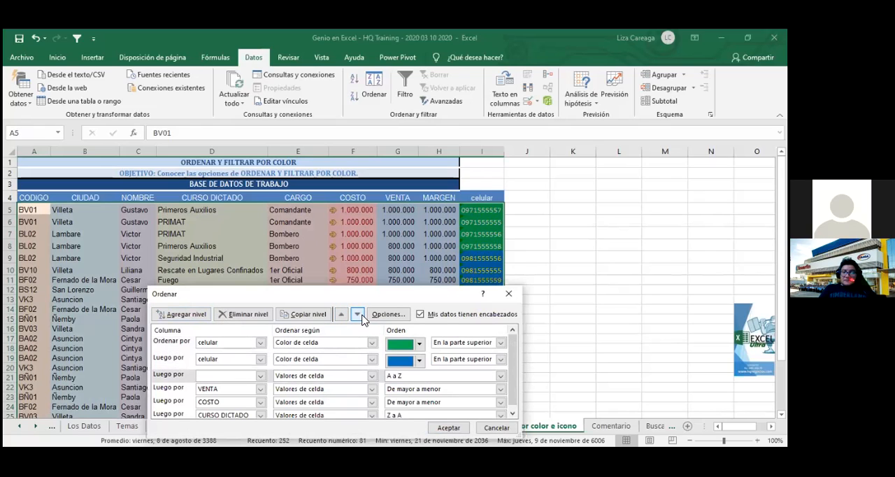
- Set the empty level to celular by "Color de fuente" with blue "En la parte superior" and apply the sort
{"action": "left_click", "coordinate": [260, 376]}
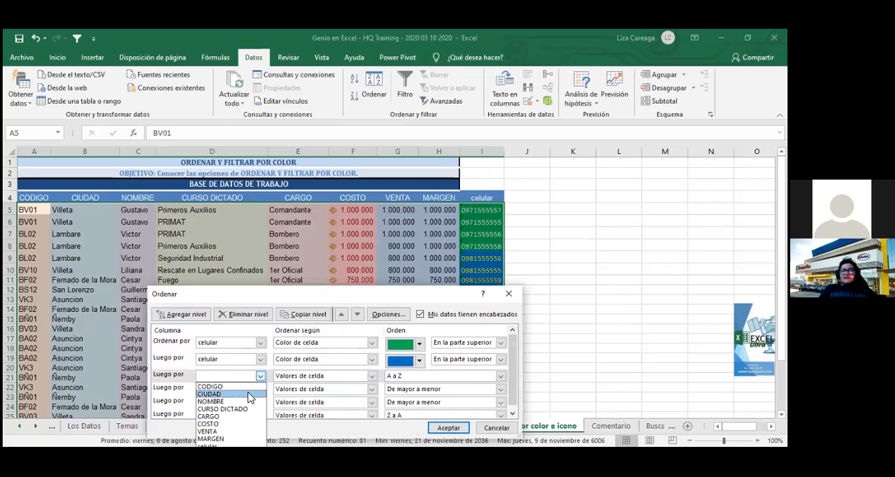
{"action": "left_click", "coordinate": [238, 445]}
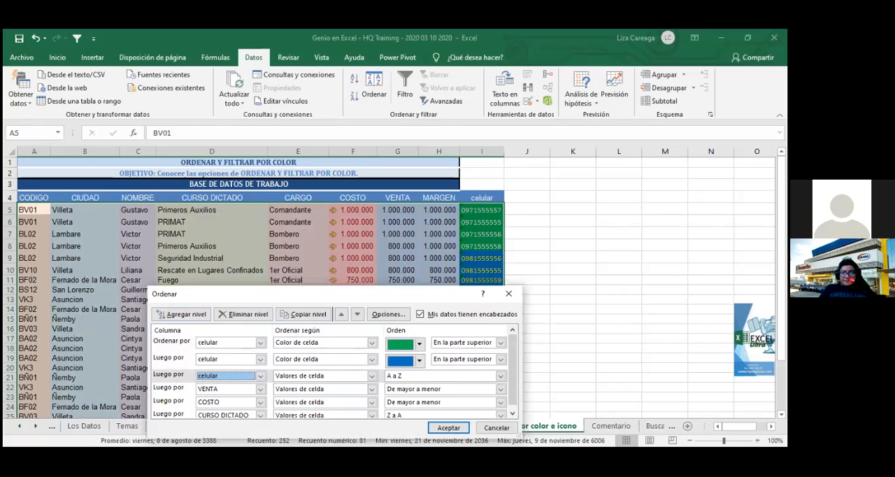
{"action": "left_click", "coordinate": [372, 375]}
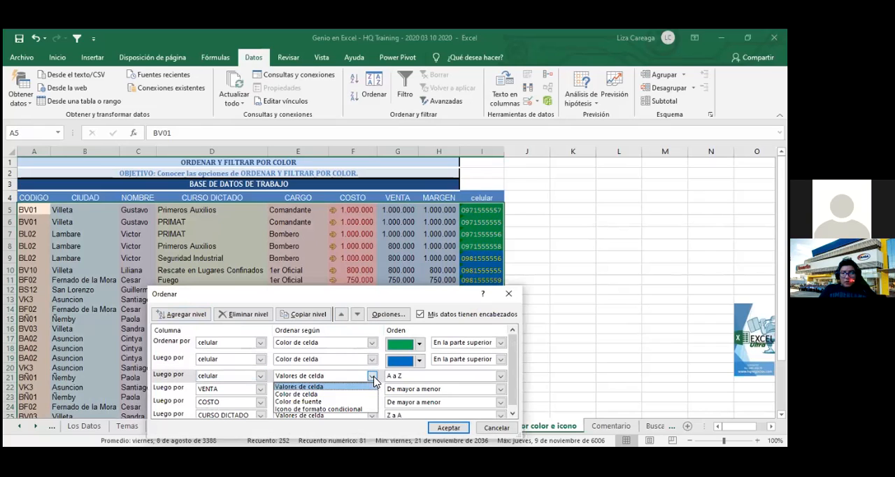
{"action": "left_click", "coordinate": [345, 403]}
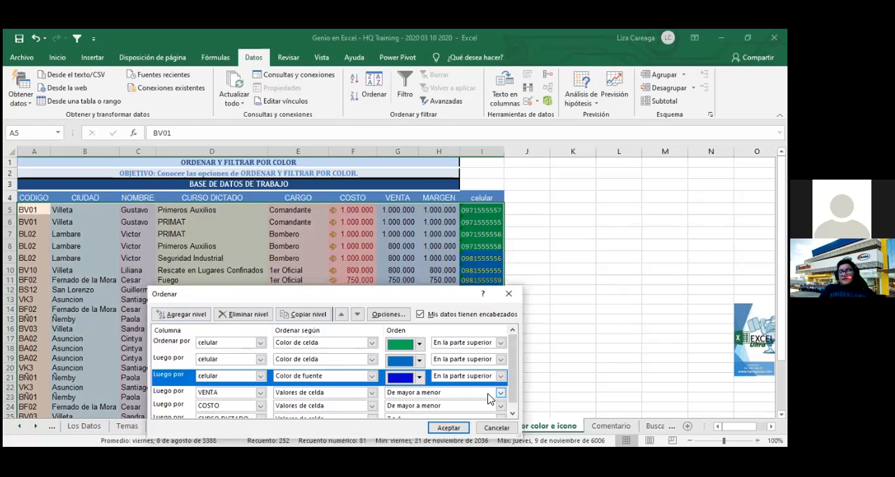
{"action": "left_click", "coordinate": [420, 378]}
{"action": "left_click", "coordinate": [420, 378]}
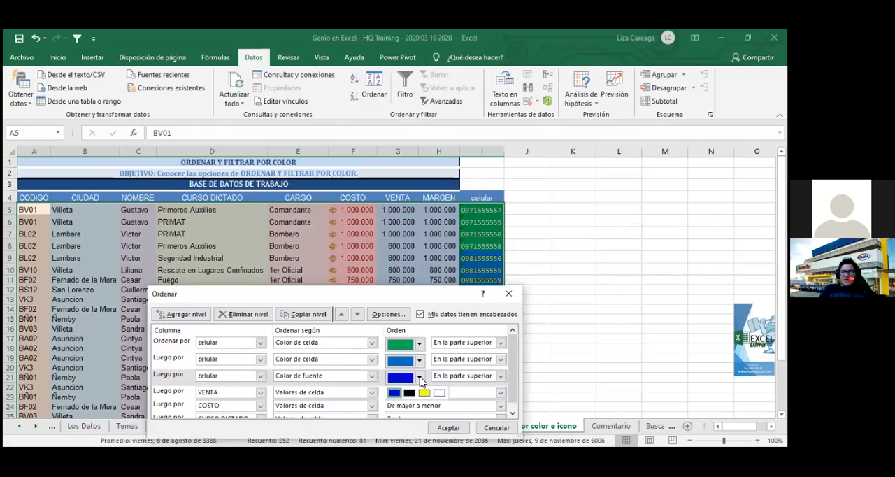
{"action": "left_click", "coordinate": [420, 378]}
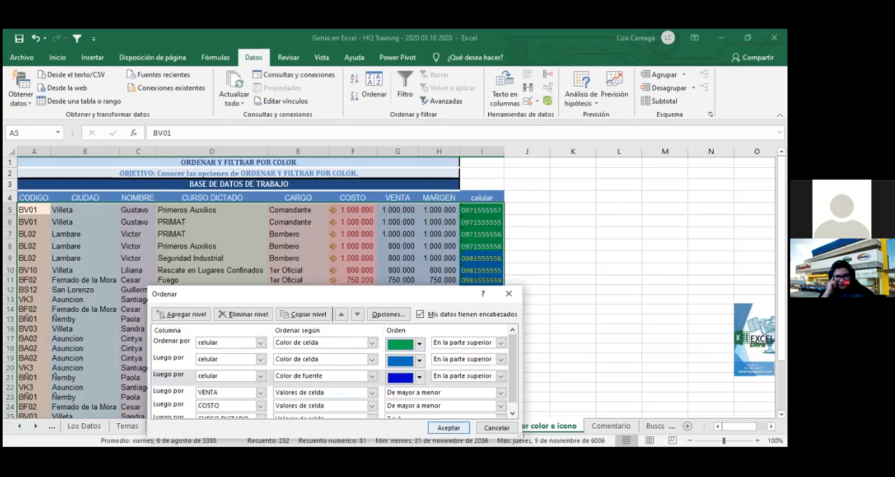
{"action": "left_click", "coordinate": [448, 427]}
{"action": "scroll", "coordinate": [557, 354], "scroll_direction": "down", "scroll_amount": 2}
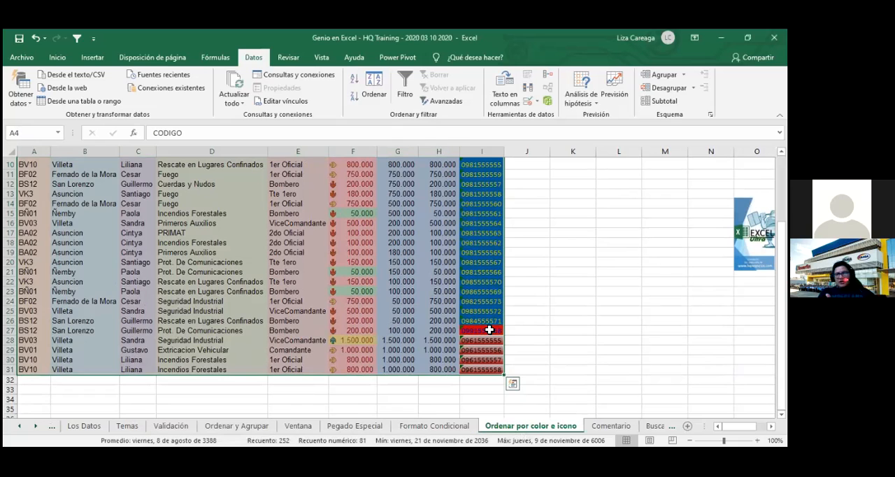
{"action": "left_click", "coordinate": [530, 332]}
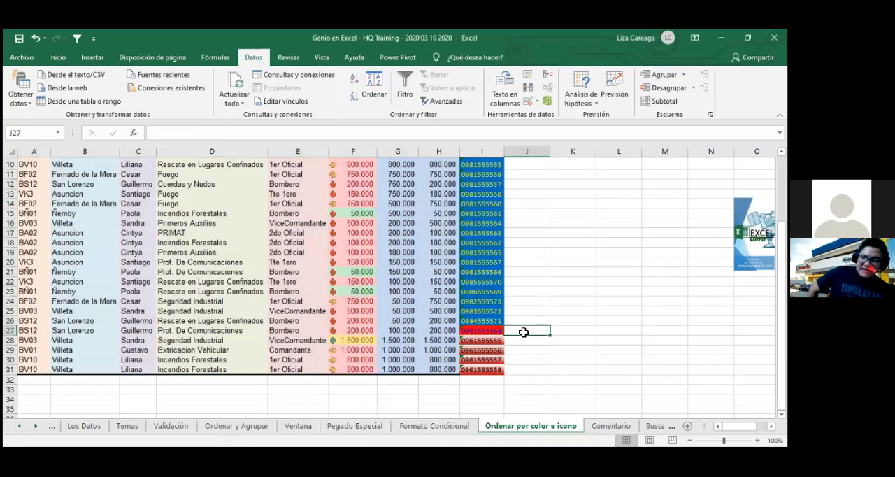
- Ignore the number-stored-as-text error in the celular cells from row 5 to row 31 and save the workbook
{"action": "scroll", "coordinate": [524, 332], "scroll_direction": "up", "scroll_amount": 3}
{"action": "left_click_drag", "start_coordinate": [482, 209], "coordinate": [498, 393]}
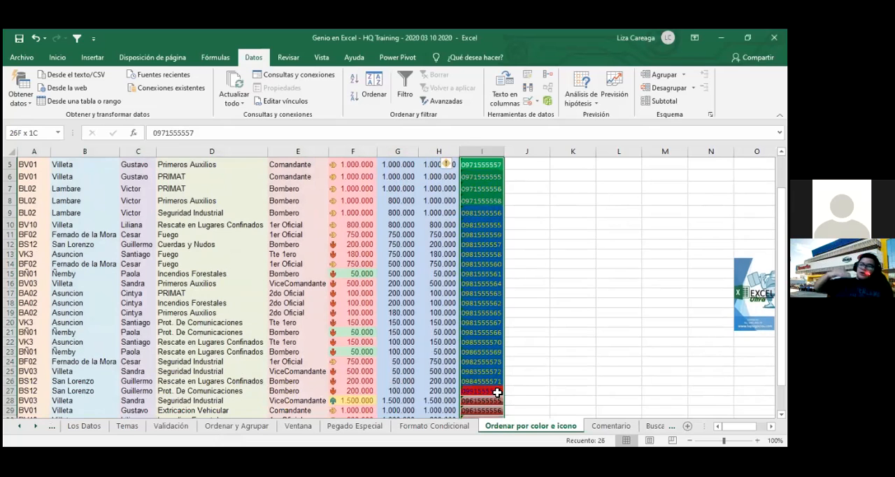
{"action": "scroll", "coordinate": [498, 393], "scroll_direction": "down", "scroll_amount": 1}
{"action": "left_click", "coordinate": [450, 164]}
{"action": "left_click", "coordinate": [467, 221]}
{"action": "left_click", "coordinate": [19, 39]}
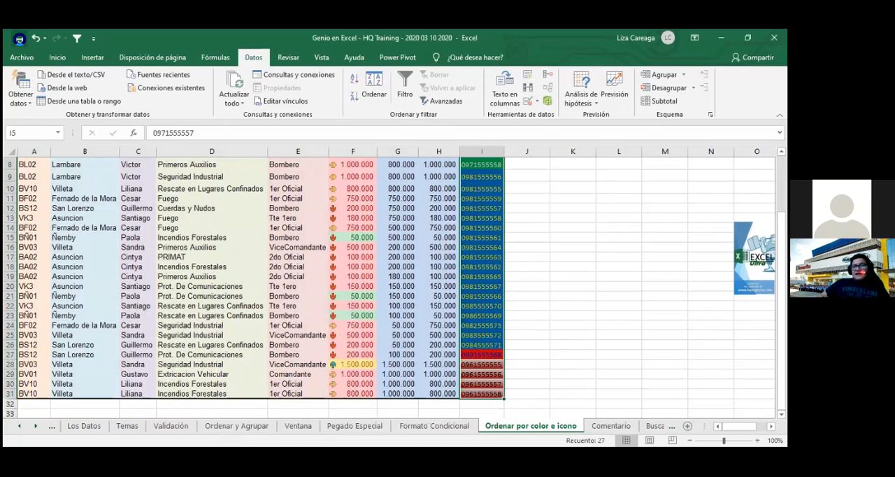
{"action": "left_click", "coordinate": [559, 263]}
- Open the custom sort for the whole table through celular and delete all of its existing levels
{"action": "scroll", "coordinate": [560, 264], "scroll_direction": "up", "scroll_amount": 3}
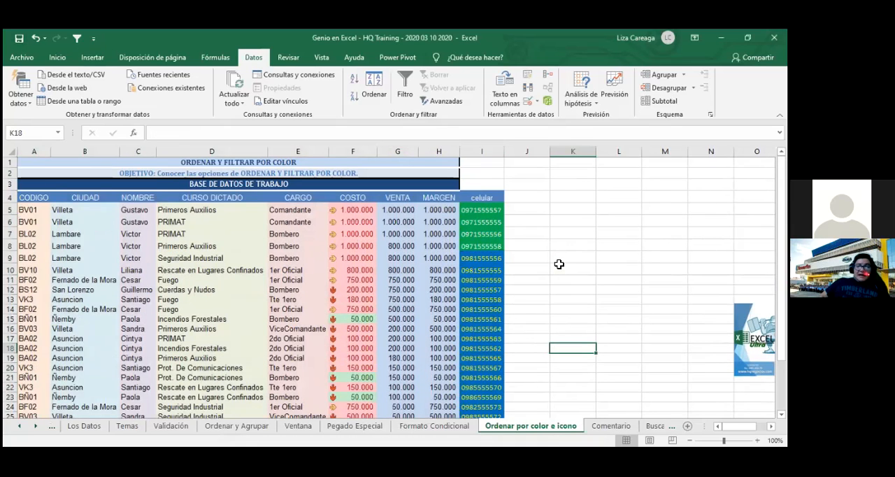
{"action": "scroll", "coordinate": [559, 264], "scroll_direction": "down", "scroll_amount": 5}
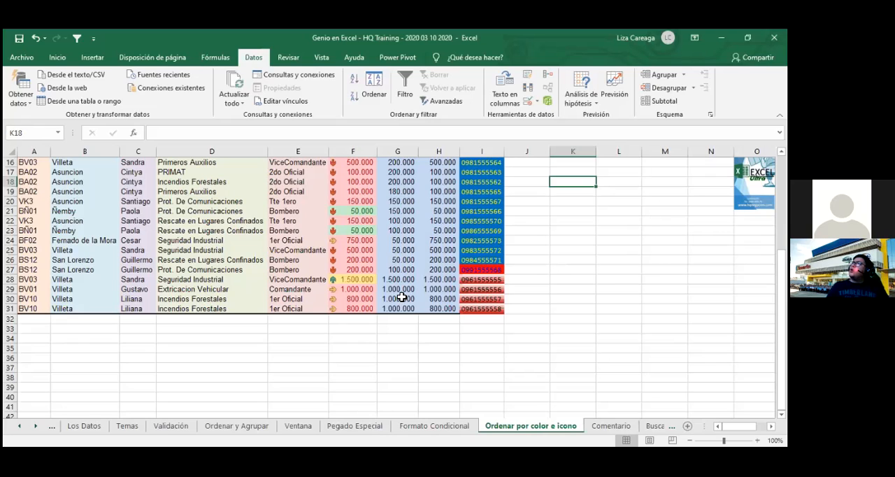
{"action": "scroll", "coordinate": [402, 297], "scroll_direction": "up", "scroll_amount": 5}
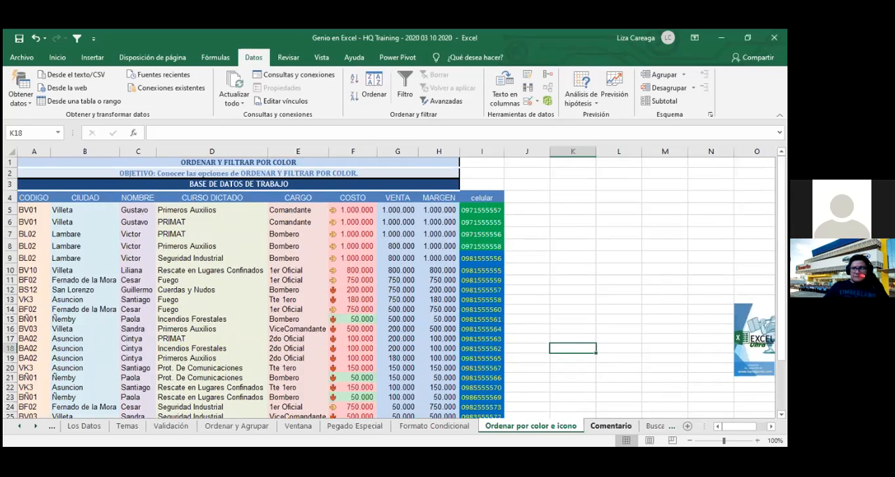
{"action": "left_click", "coordinate": [204, 198]}
{"action": "left_click_drag", "start_coordinate": [33, 199], "coordinate": [489, 390]}
{"action": "left_click", "coordinate": [371, 101]}
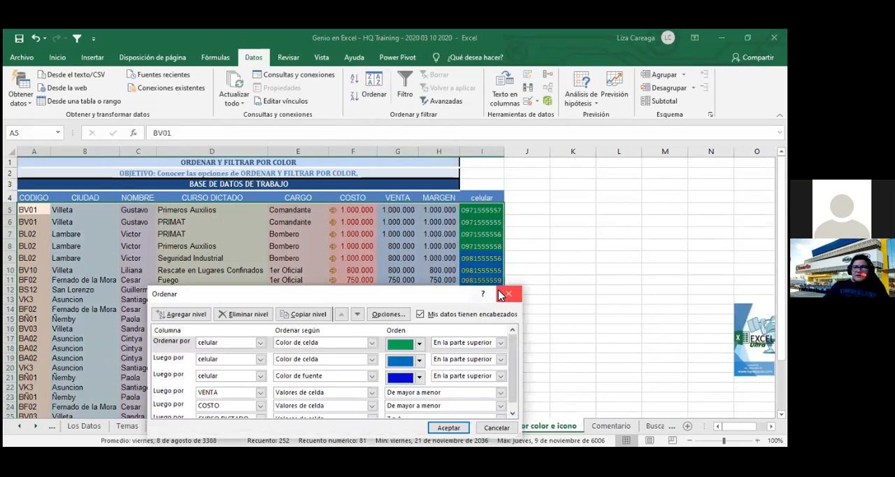
{"action": "left_click", "coordinate": [514, 414]}
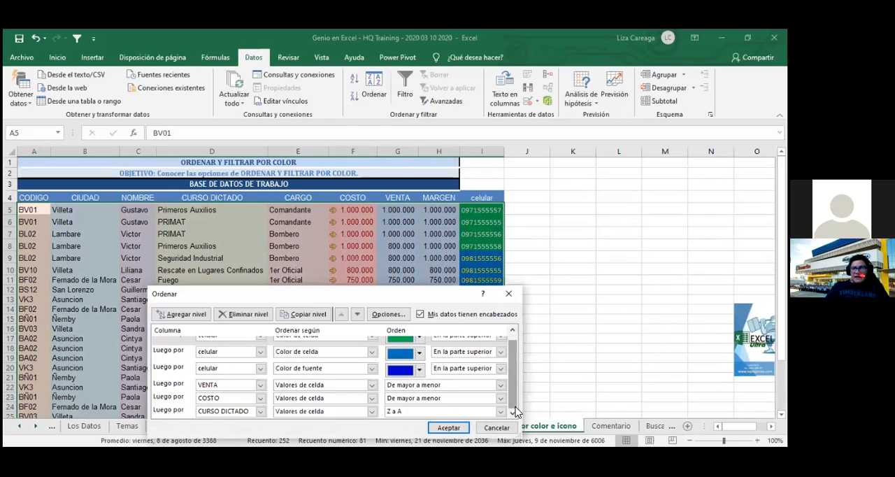
{"action": "scroll", "coordinate": [515, 414], "scroll_direction": "up", "scroll_amount": 1}
{"action": "left_click", "coordinate": [233, 316]}
{"action": "left_click", "coordinate": [232, 316]}
{"action": "left_click", "coordinate": [233, 316]}
{"action": "left_click", "coordinate": [233, 316]}
{"action": "left_click", "coordinate": [233, 316]}
{"action": "left_click", "coordinate": [233, 317]}
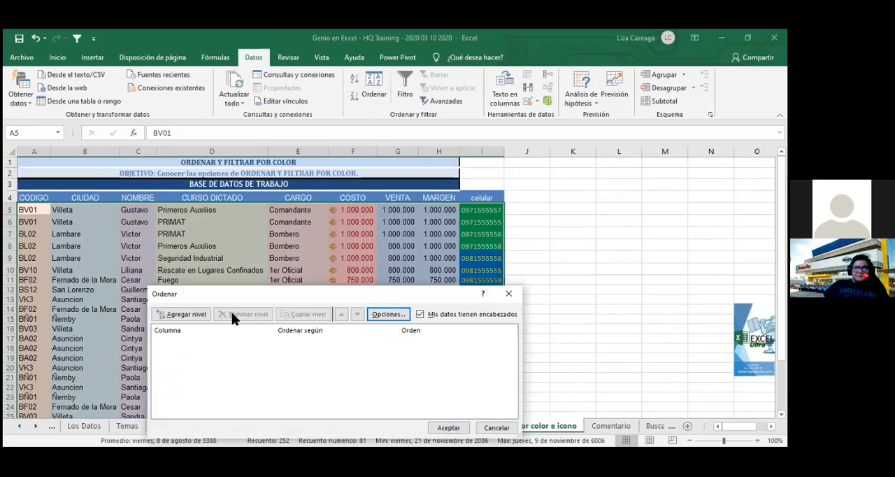
- Add a new sort level on the COSTO column
{"action": "left_click", "coordinate": [201, 317]}
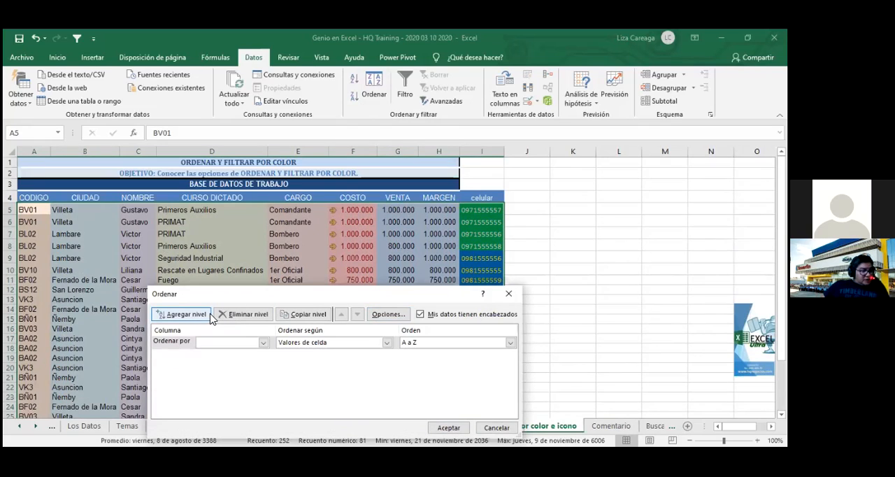
{"action": "left_click", "coordinate": [263, 343]}
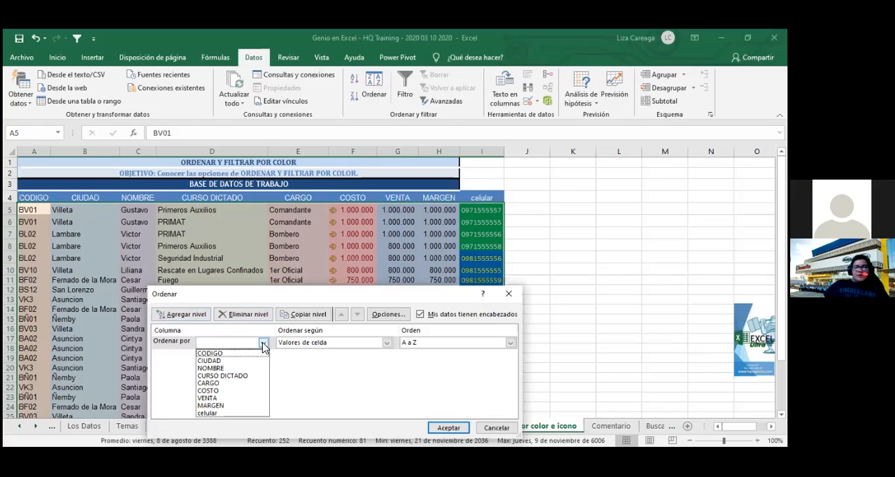
{"action": "left_click", "coordinate": [264, 343]}
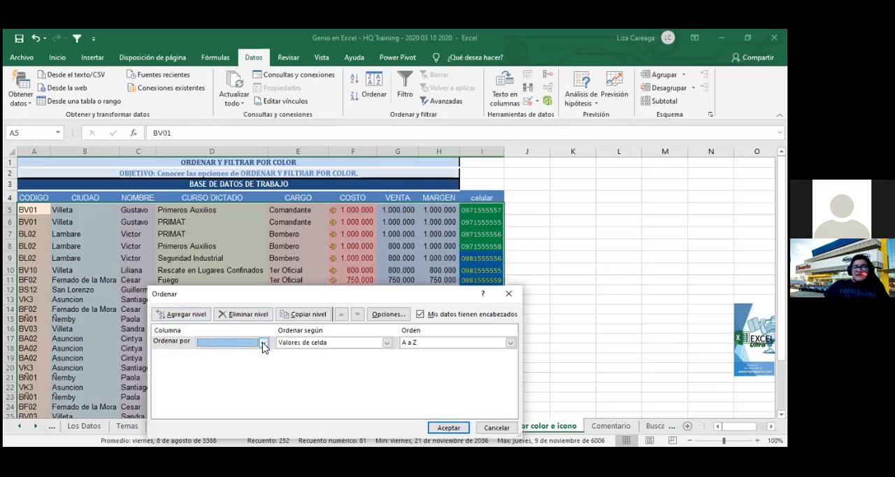
{"action": "left_click", "coordinate": [263, 343]}
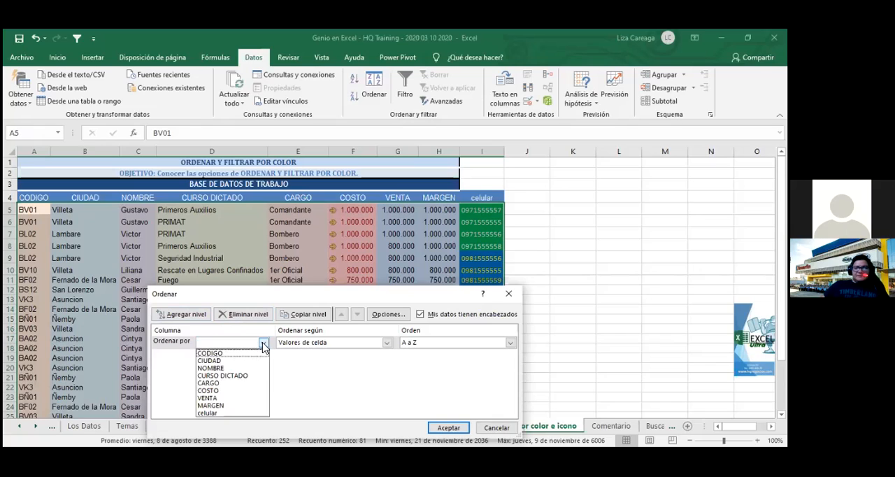
{"action": "left_click", "coordinate": [241, 390]}
- Set the COSTO level to "Icono de formato condicional" with the green up arrow "En la parte superior" and apply the sort
{"action": "left_click", "coordinate": [387, 344]}
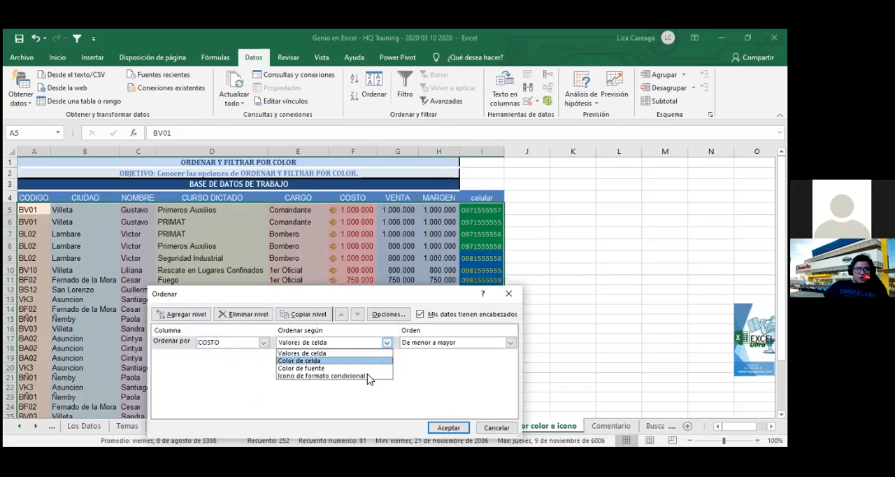
{"action": "left_click", "coordinate": [336, 375]}
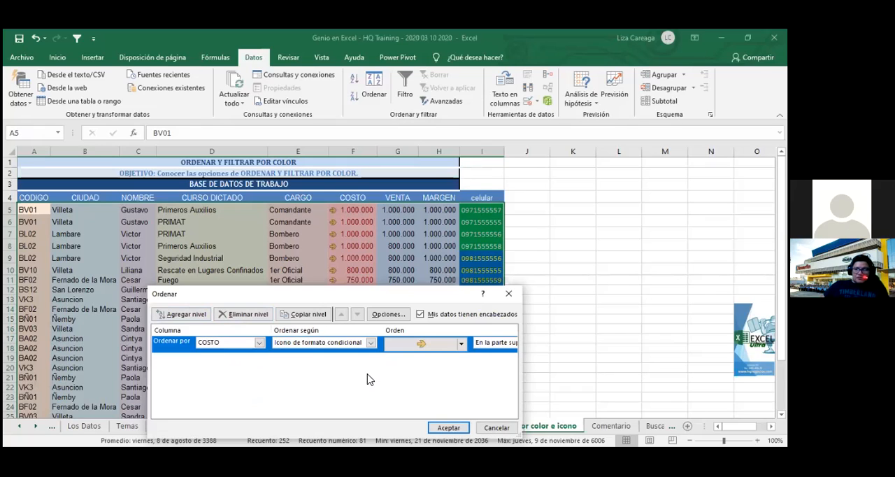
{"action": "left_click", "coordinate": [461, 344]}
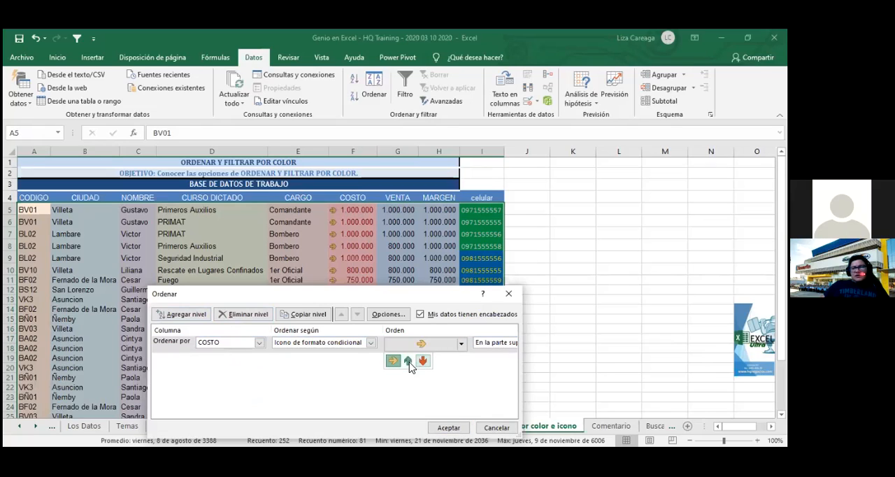
{"action": "left_click", "coordinate": [408, 361]}
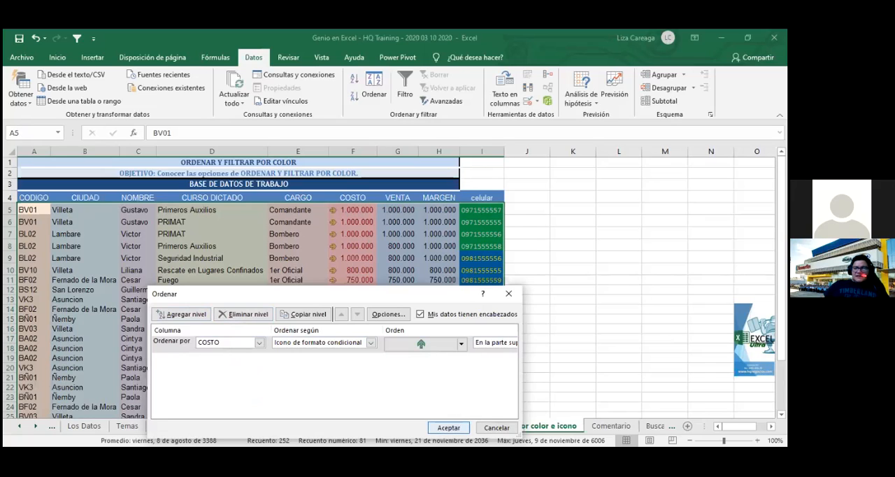
{"action": "left_click", "coordinate": [452, 428]}
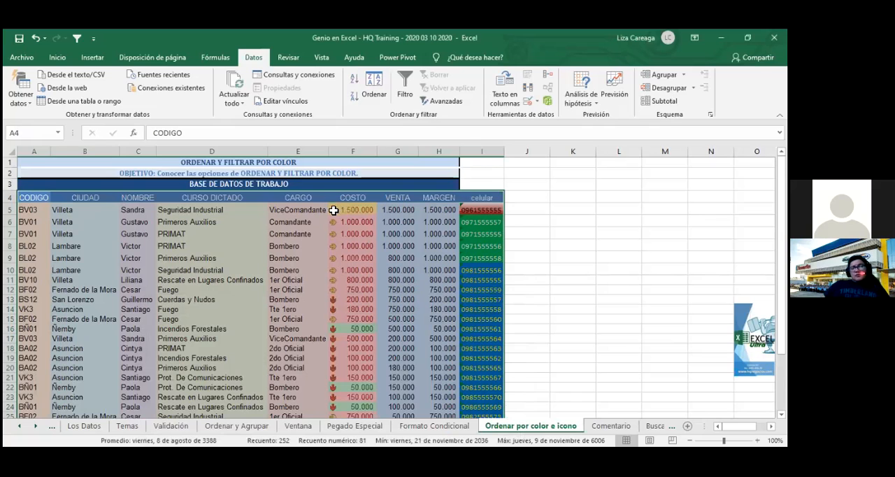
{"action": "scroll", "coordinate": [361, 294], "scroll_direction": "down", "scroll_amount": 2}
{"action": "scroll", "coordinate": [361, 294], "scroll_direction": "up", "scroll_amount": 2}
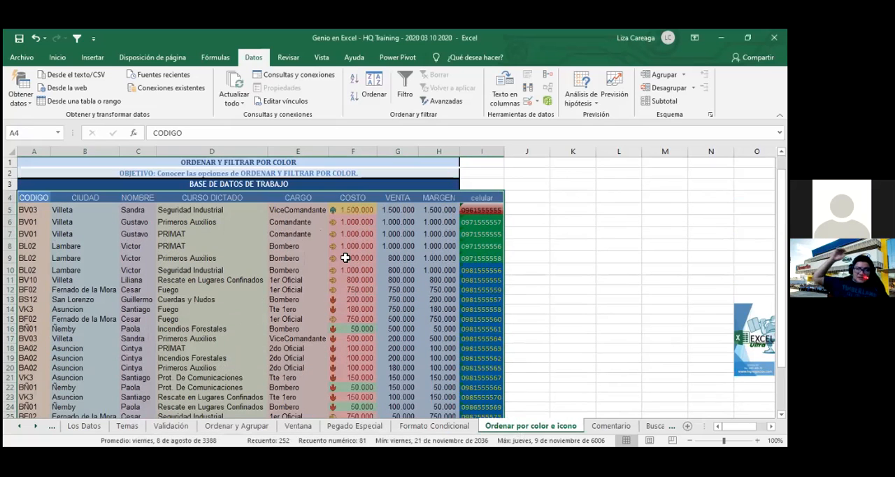
- Open the custom sort for the whole table from CODIGO through celular and add a second level on the COSTO column
{"action": "left_click", "coordinate": [341, 209]}
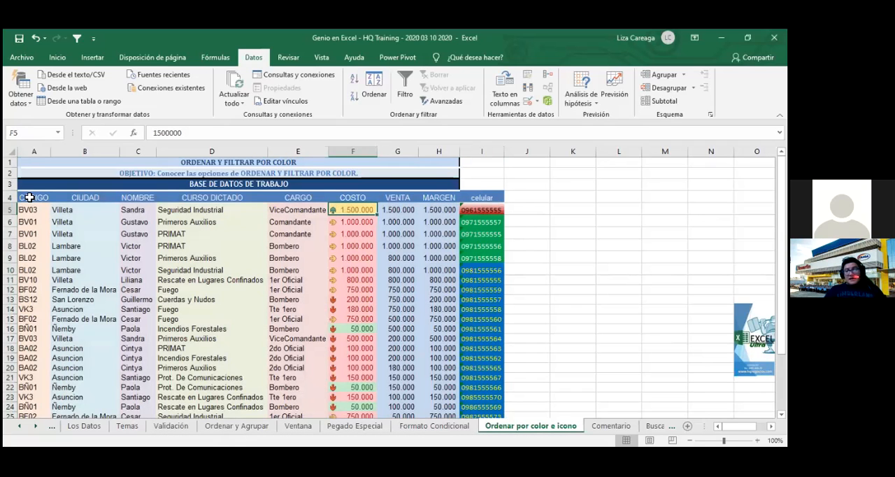
{"action": "left_click_drag", "start_coordinate": [30, 198], "coordinate": [392, 301]}
{"action": "mouse_move", "coordinate": [465, 382]}
{"action": "left_mouse_down"}
{"action": "mouse_move", "coordinate": [500, 415]}
{"action": "mouse_move", "coordinate": [473, 394]}
{"action": "left_mouse_up"}
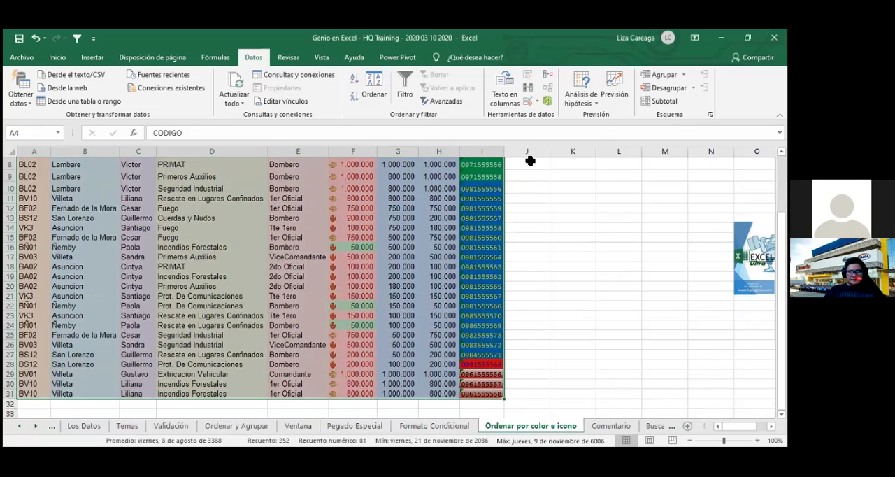
{"action": "left_click", "coordinate": [375, 98]}
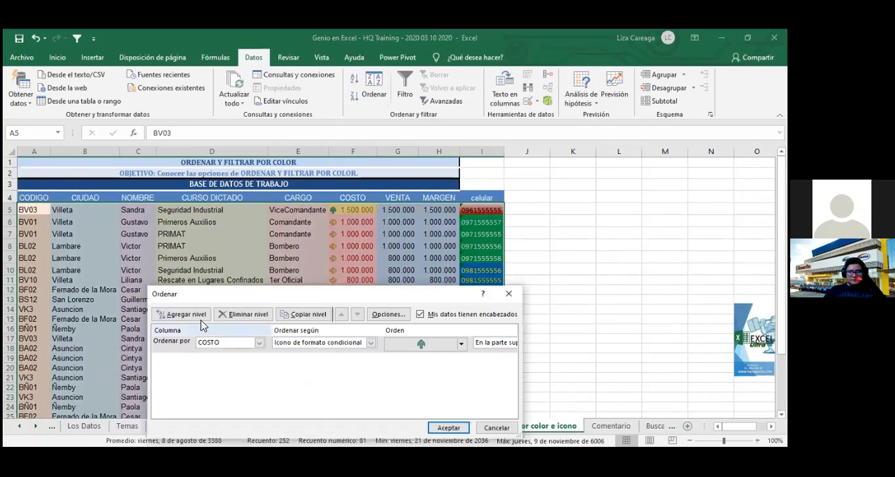
{"action": "left_click", "coordinate": [197, 318]}
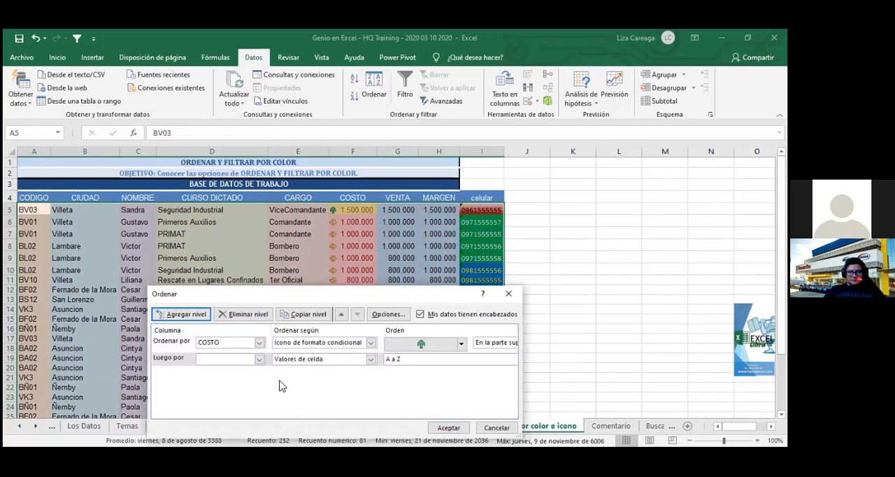
{"action": "left_click", "coordinate": [259, 359]}
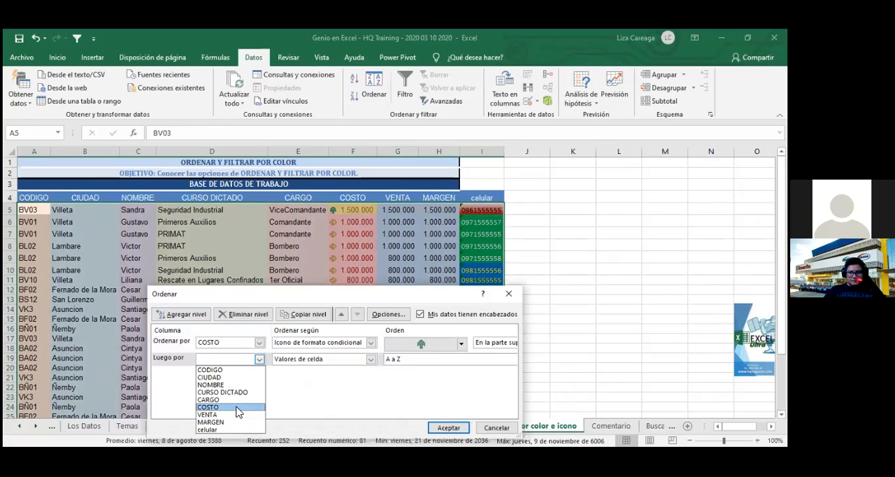
{"action": "left_click", "coordinate": [208, 406]}
- Set the second COSTO level to "Icono de formato condicional" with the red down arrow "En la parte superior" and apply the sort
{"action": "left_click", "coordinate": [368, 360]}
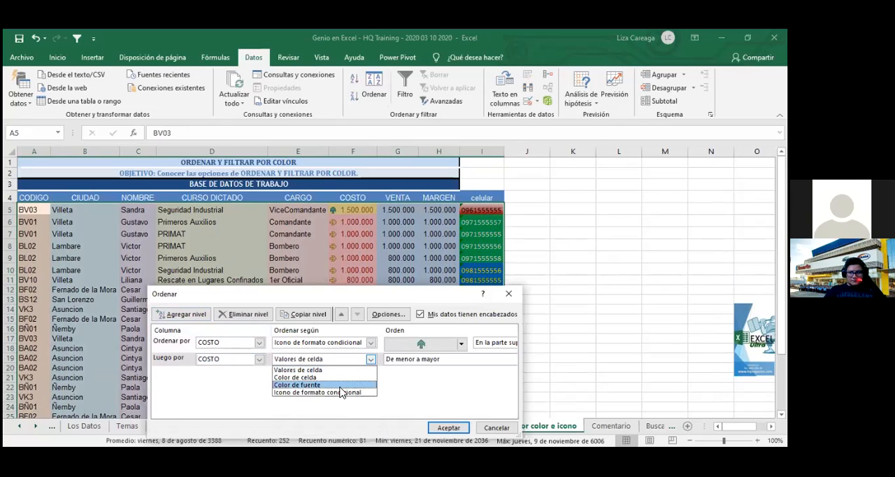
{"action": "left_click", "coordinate": [338, 394]}
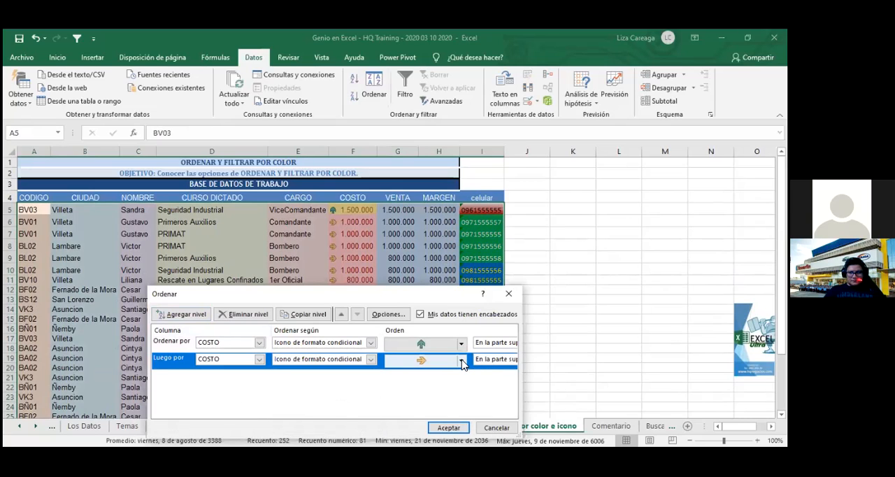
{"action": "left_click", "coordinate": [461, 361]}
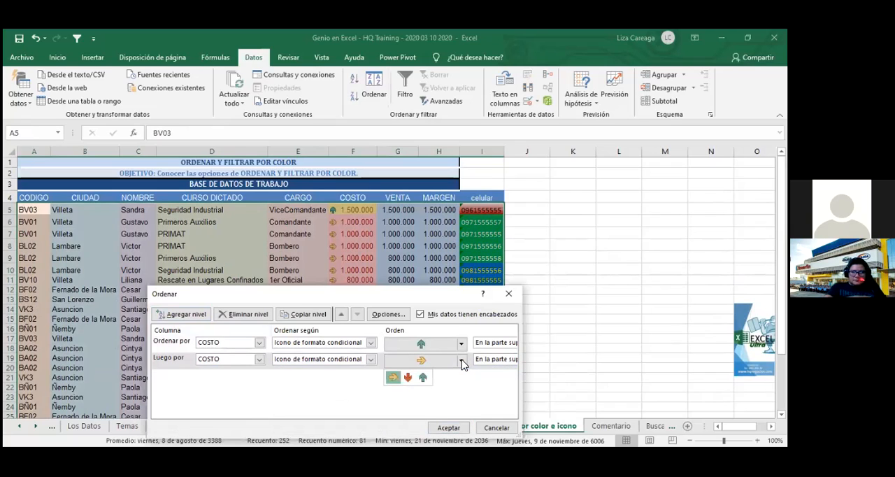
{"action": "left_click", "coordinate": [409, 379]}
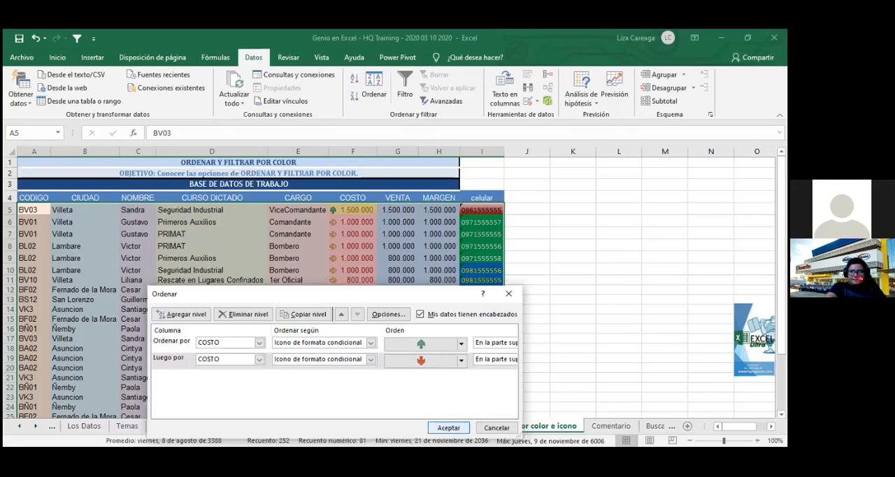
{"action": "left_click", "coordinate": [452, 427]}
{"action": "left_click", "coordinate": [552, 349]}
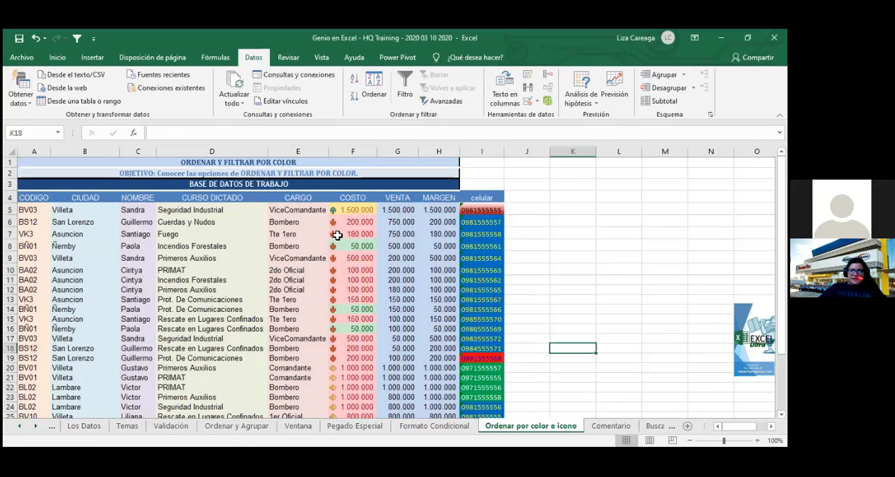
- Examine how the COSTO icons and the amounts within each icon group are ordered down the table
{"action": "scroll", "coordinate": [342, 379], "scroll_direction": "down", "scroll_amount": 3}
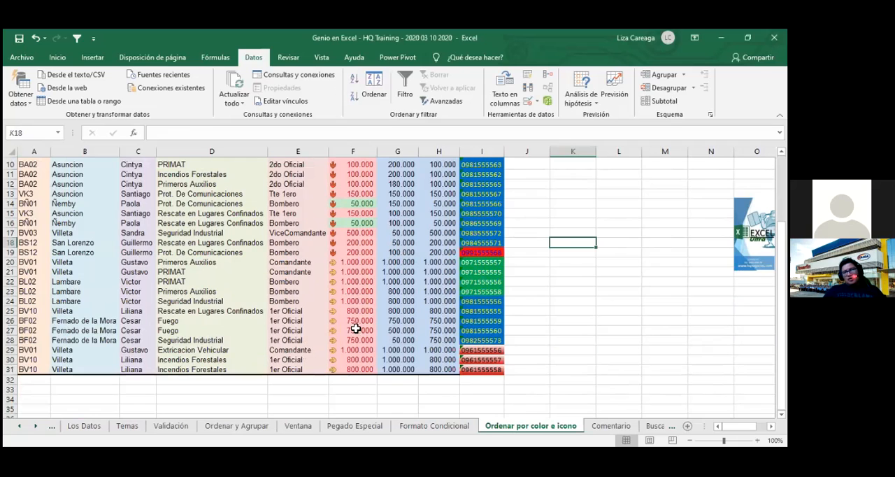
{"action": "scroll", "coordinate": [358, 259], "scroll_direction": "up", "scroll_amount": 3}
{"action": "scroll", "coordinate": [349, 217], "scroll_direction": "up", "scroll_amount": 1}
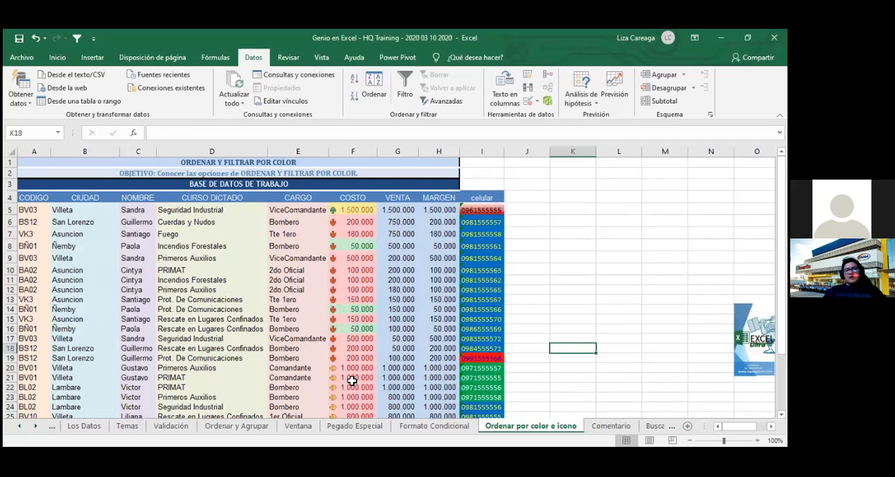
{"action": "scroll", "coordinate": [353, 379], "scroll_direction": "down", "scroll_amount": 2}
{"action": "scroll", "coordinate": [350, 381], "scroll_direction": "up", "scroll_amount": 1}
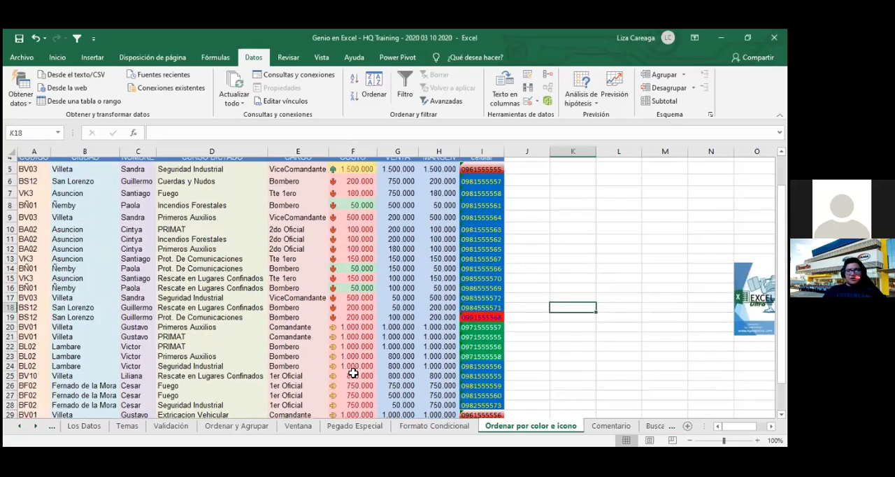
{"action": "left_click", "coordinate": [356, 225]}
{"action": "left_click_drag", "start_coordinate": [357, 233], "coordinate": [357, 238]}
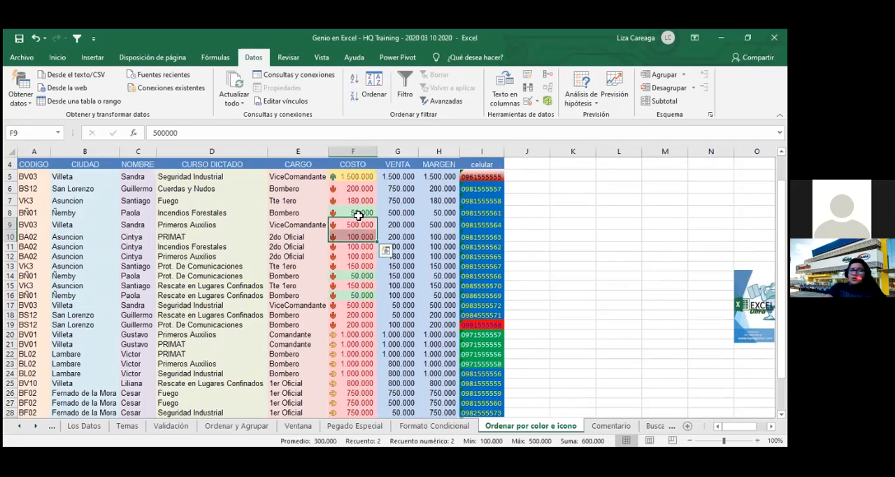
{"action": "scroll", "coordinate": [369, 399], "scroll_direction": "up", "scroll_amount": 1}
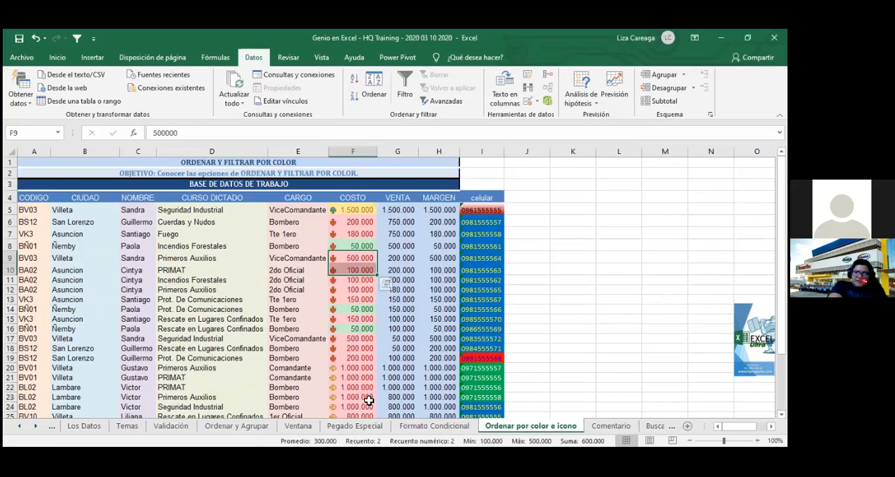
- Reopen the custom sort for the whole table and add a third COSTO level below the red arrow level
{"action": "left_click_drag", "start_coordinate": [34, 198], "coordinate": [479, 397]}
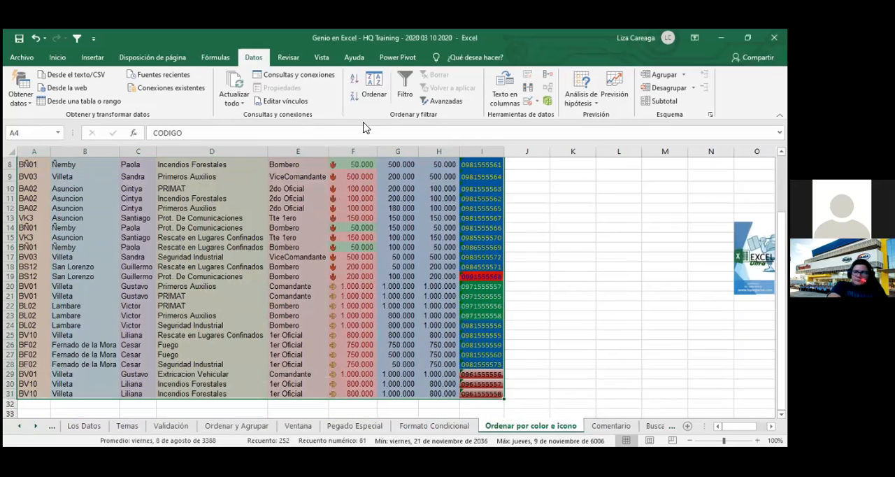
{"action": "left_click", "coordinate": [375, 99]}
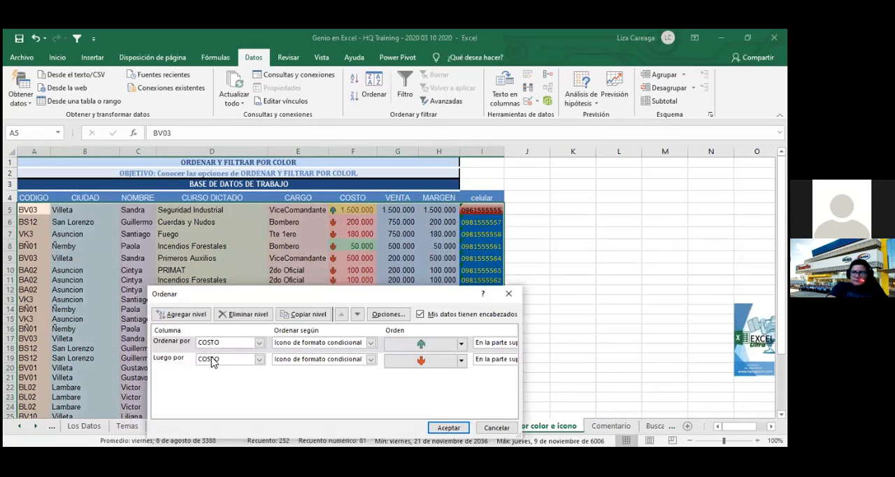
{"action": "left_click", "coordinate": [186, 314]}
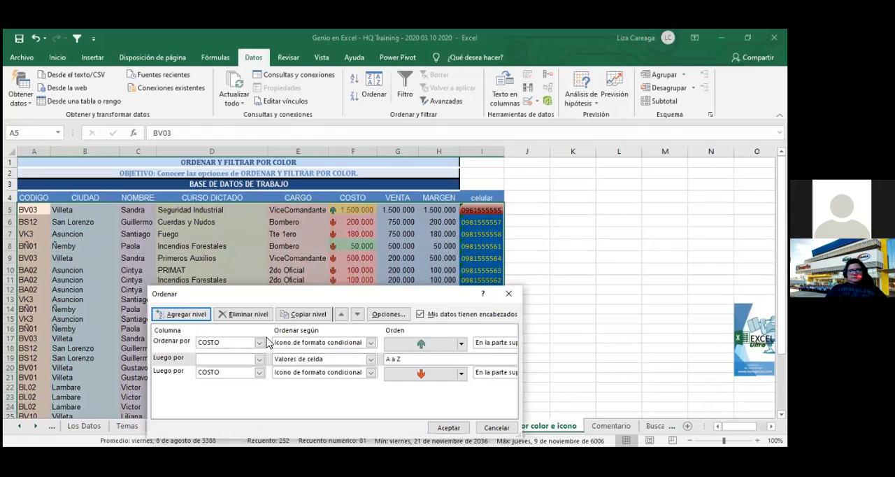
{"action": "left_click", "coordinate": [358, 315]}
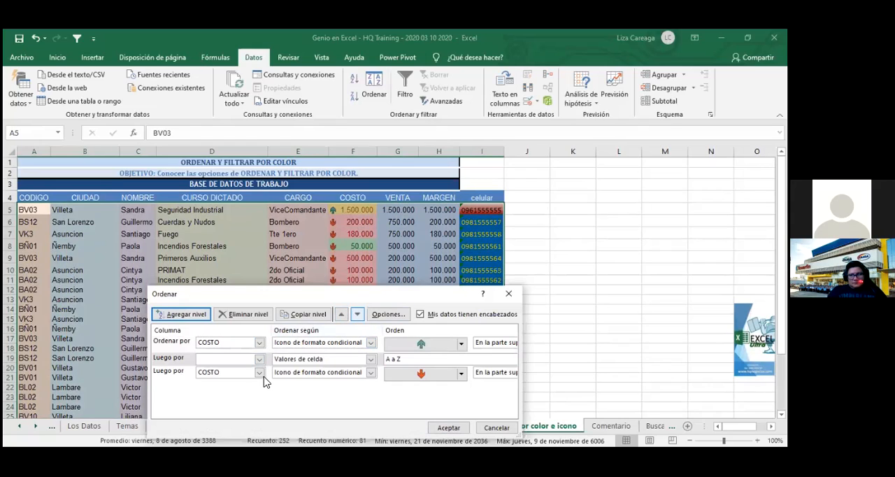
{"action": "left_click", "coordinate": [259, 376]}
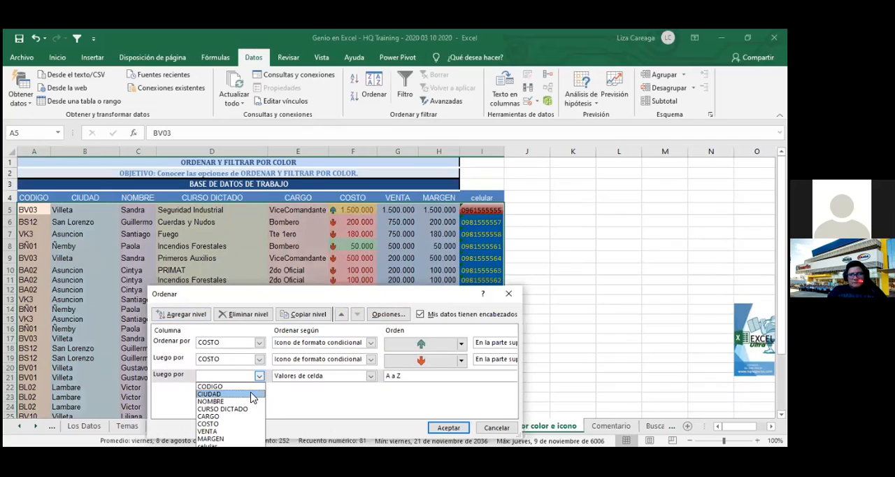
{"action": "left_click", "coordinate": [237, 425]}
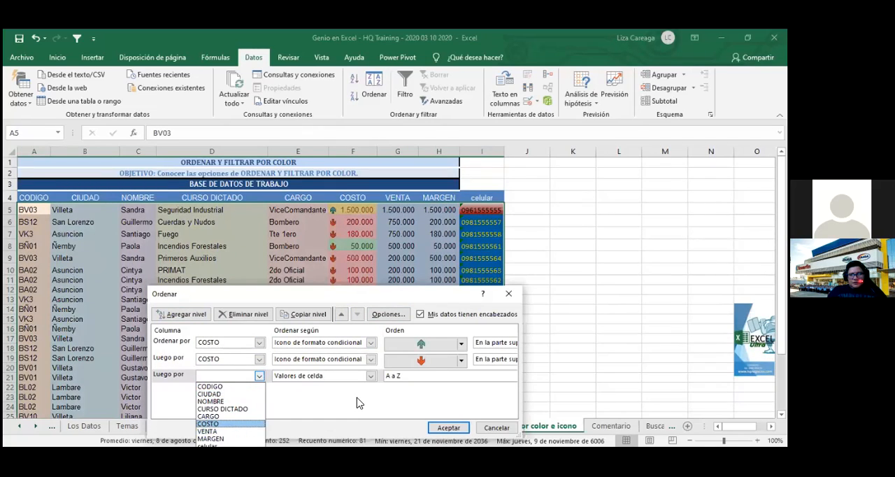
- Set the third COSTO level to "Valores de celda" in the order "De mayor a menor" and apply the sort
{"action": "left_click", "coordinate": [372, 376]}
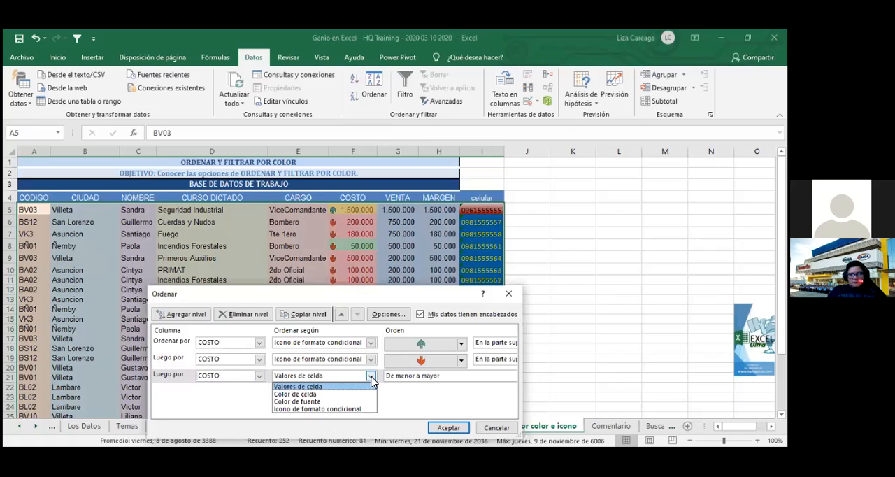
{"action": "left_click", "coordinate": [350, 387]}
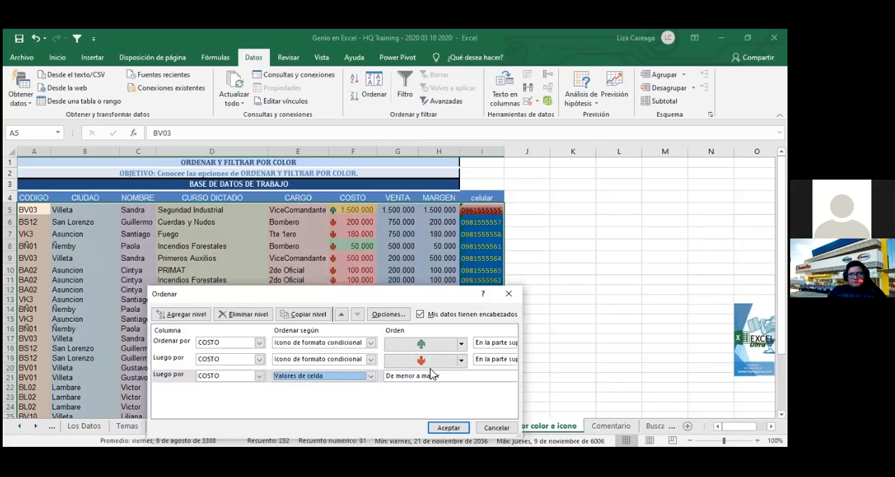
{"action": "left_click", "coordinate": [489, 377]}
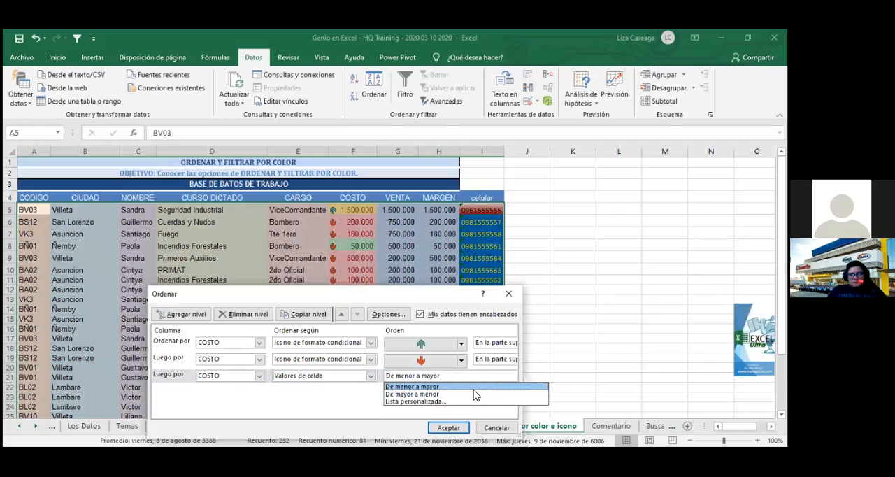
{"action": "left_click", "coordinate": [473, 395]}
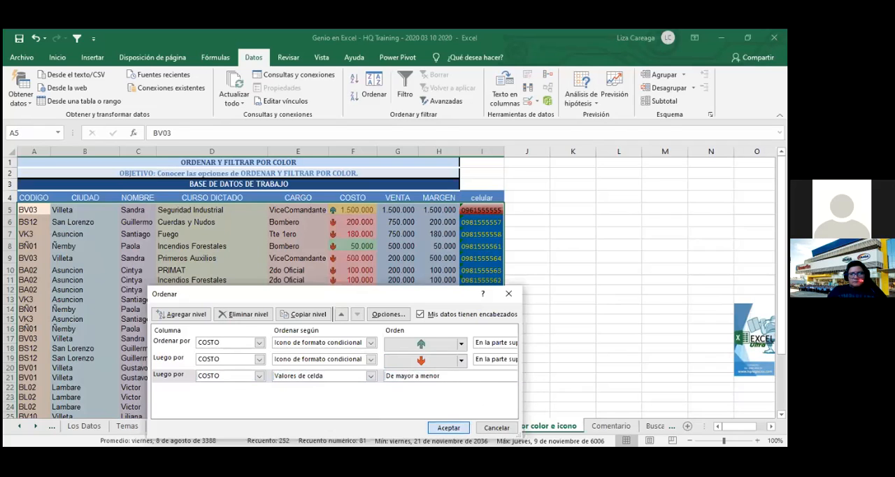
{"action": "left_click", "coordinate": [448, 427]}
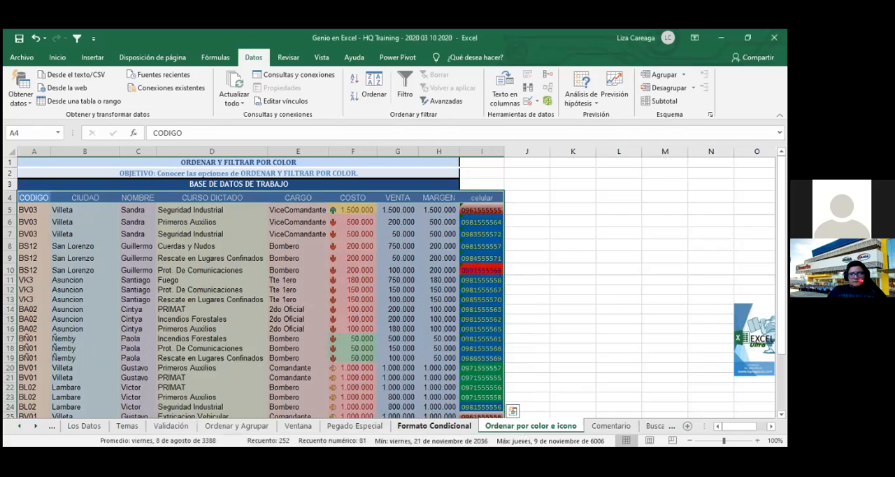
{"action": "left_click", "coordinate": [621, 357]}
- Review the order of the COSTO values within each icon group down to row 31
{"action": "scroll", "coordinate": [565, 350], "scroll_direction": "down", "scroll_amount": 4}
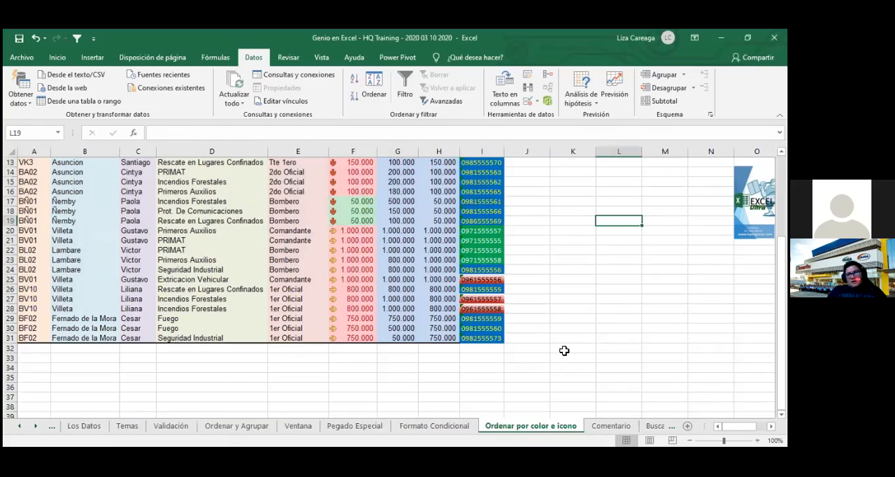
{"action": "scroll", "coordinate": [564, 351], "scroll_direction": "up", "scroll_amount": 2}
{"action": "scroll", "coordinate": [565, 350], "scroll_direction": "up", "scroll_amount": 2}
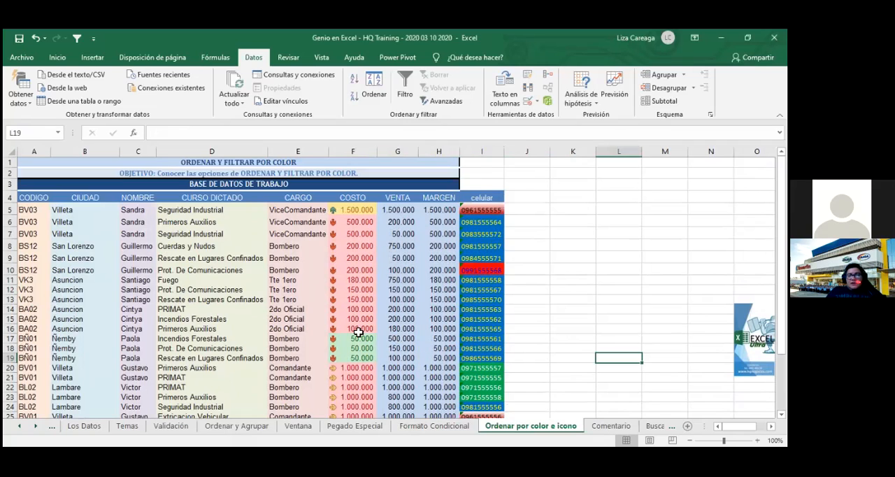
{"action": "left_click", "coordinate": [357, 211]}
{"action": "left_click_drag", "start_coordinate": [367, 326], "coordinate": [367, 329]}
{"action": "left_click_drag", "start_coordinate": [367, 376], "coordinate": [369, 420]}
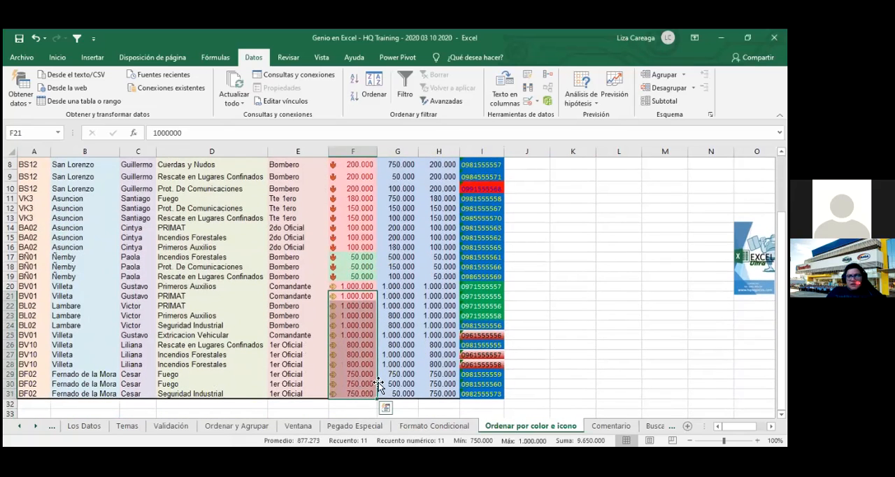
{"action": "left_click", "coordinate": [711, 295]}
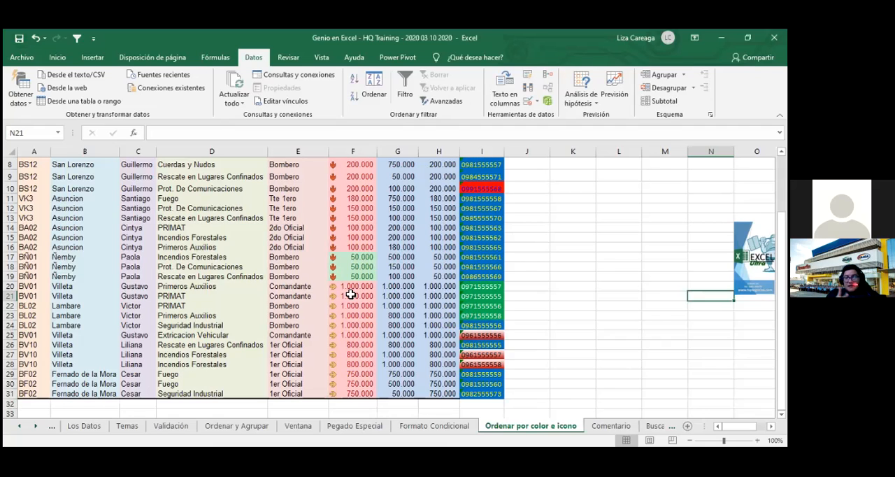
{"action": "scroll", "coordinate": [351, 294], "scroll_direction": "up", "scroll_amount": 2}
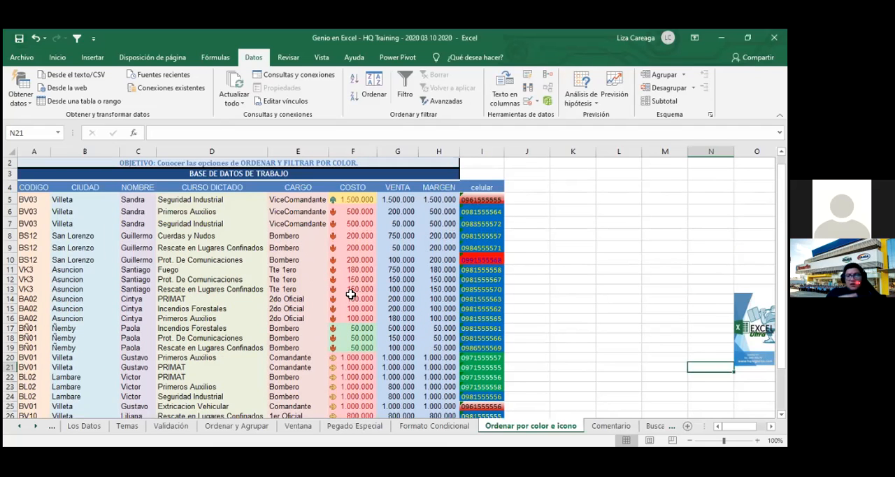
- Save the workbook and turn on filters for the header row from CODIGO to celular
{"action": "left_click", "coordinate": [20, 39]}
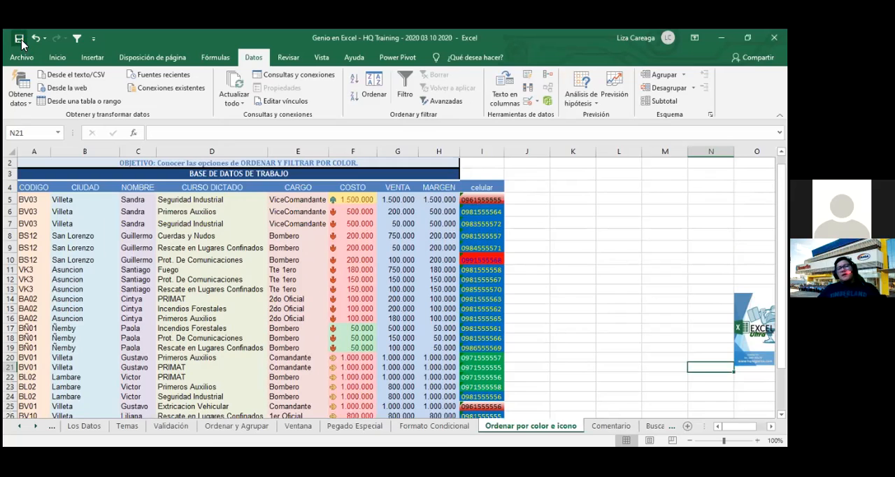
{"action": "left_click_drag", "start_coordinate": [42, 189], "coordinate": [486, 188]}
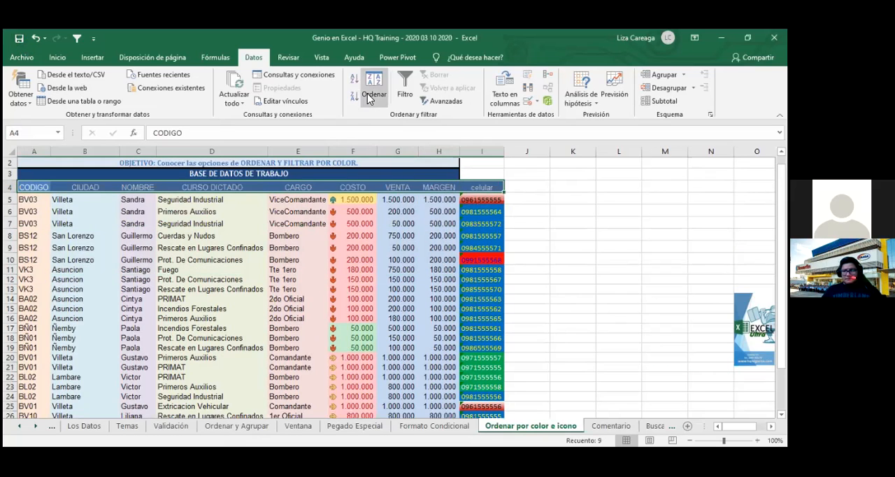
{"action": "left_click", "coordinate": [406, 95]}
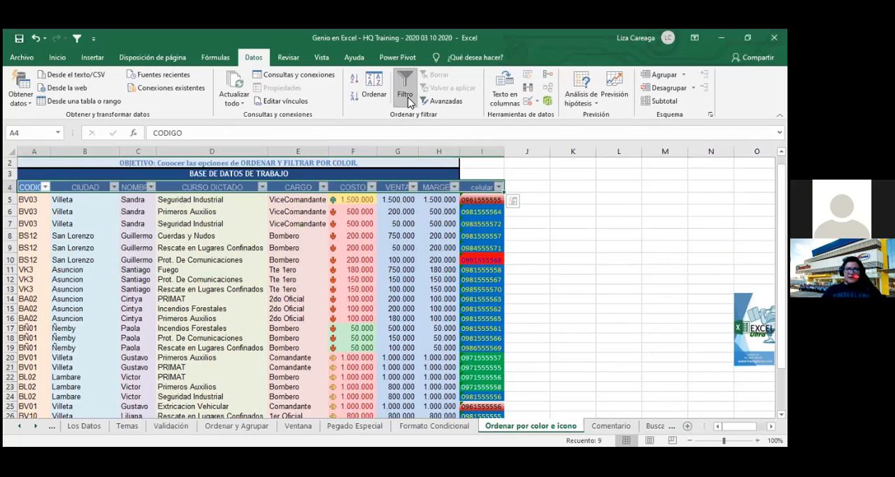
{"action": "left_click", "coordinate": [586, 312]}
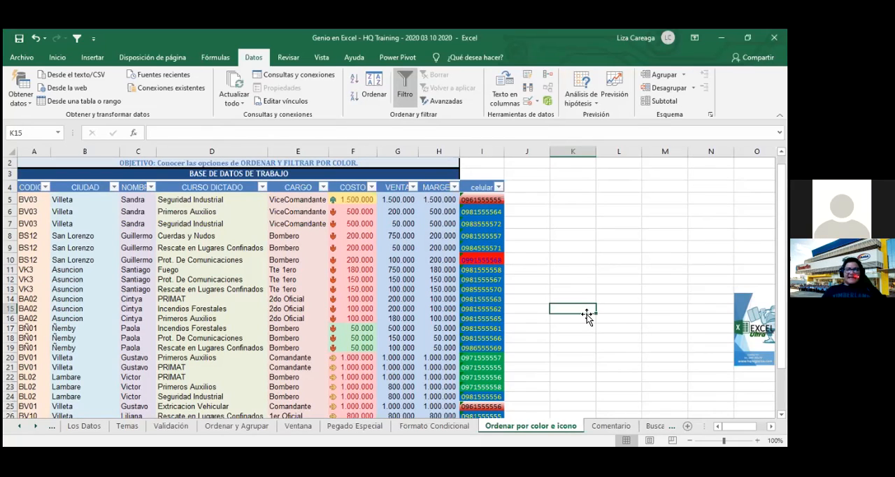
{"action": "left_click", "coordinate": [373, 189]}
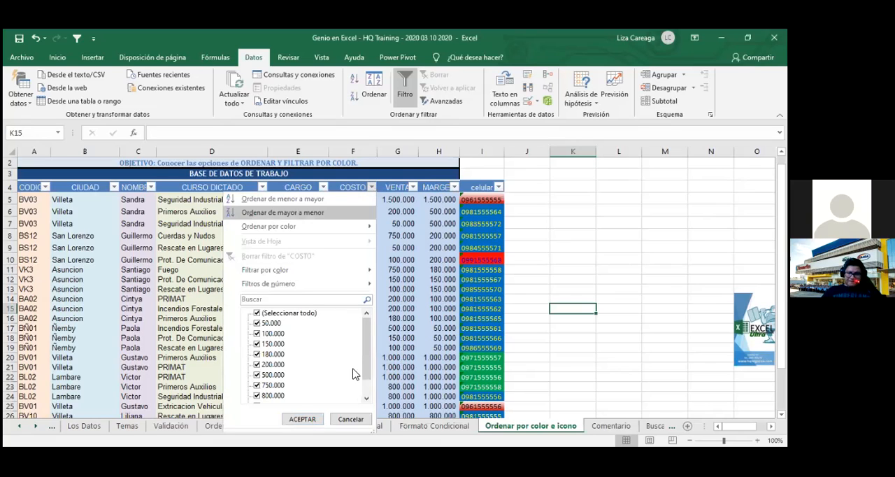
{"action": "left_click_drag", "start_coordinate": [367, 373], "coordinate": [370, 320]}
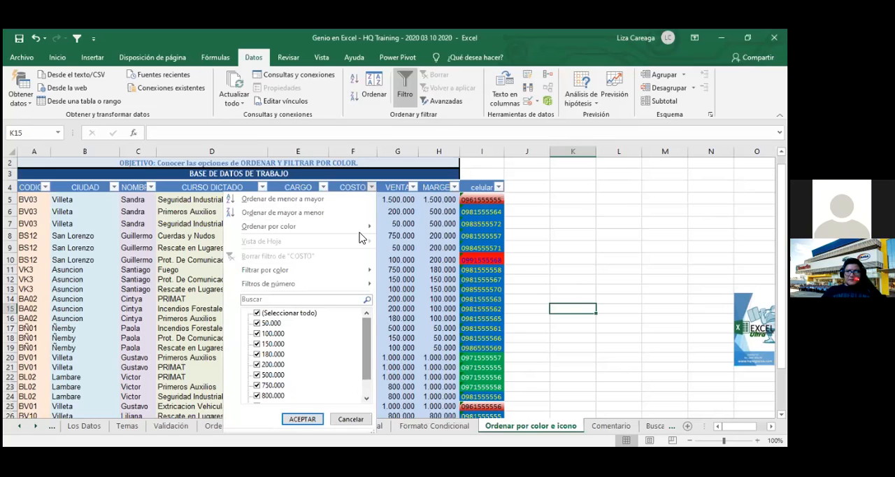
{"action": "left_click", "coordinate": [351, 419]}
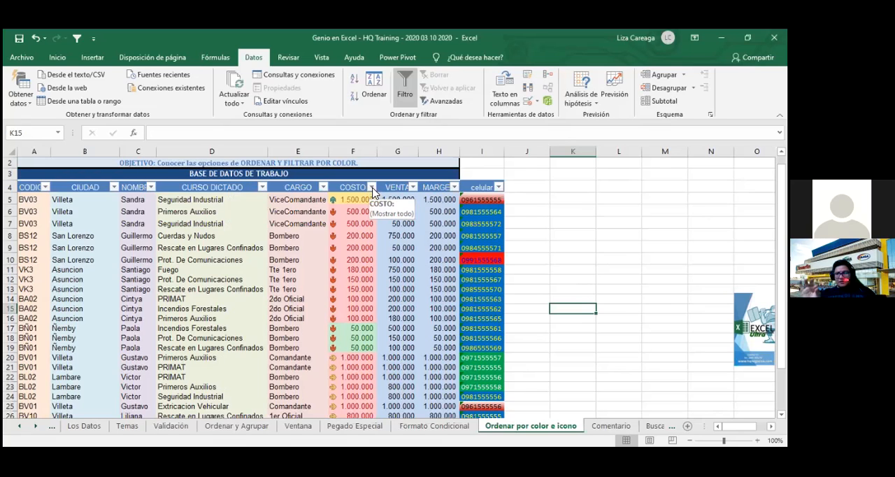
{"action": "left_click", "coordinate": [371, 187]}
{"action": "left_click", "coordinate": [460, 334]}
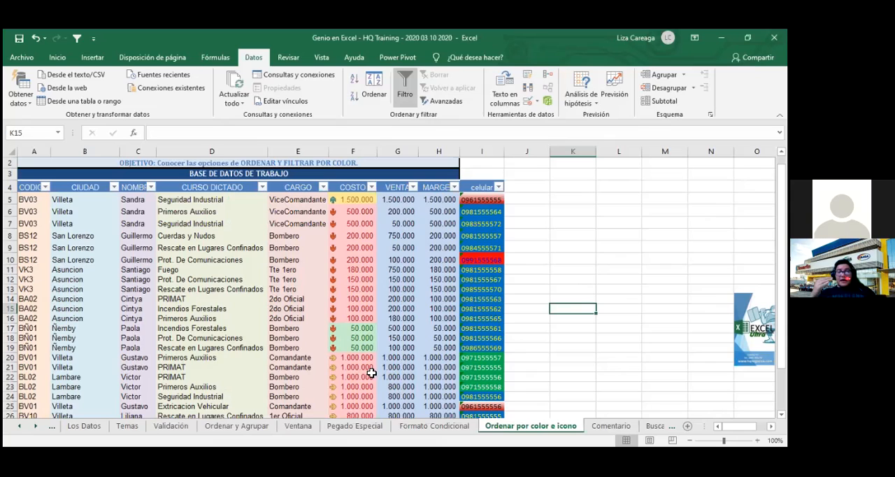
- Sort the table by the COSTO column's conditional-format icon so the yellow sideways arrow comes first
{"action": "left_click", "coordinate": [371, 187]}
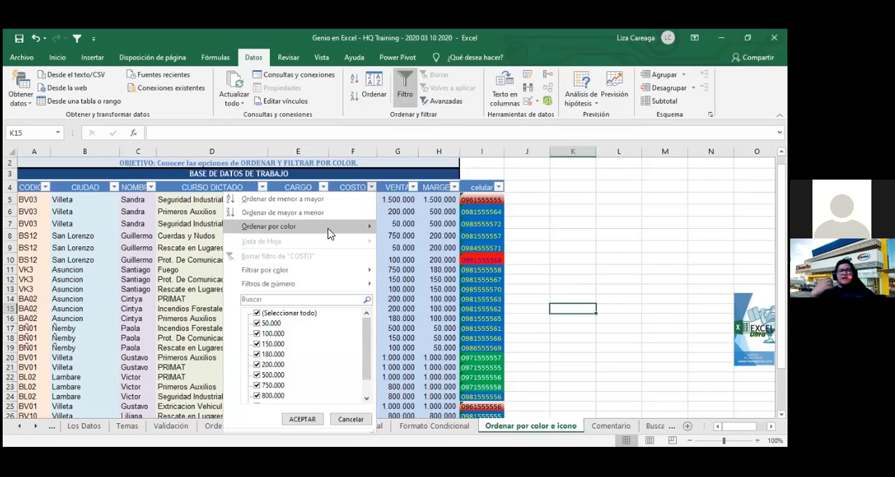
{"action": "mouse_move", "coordinate": [328, 231]}
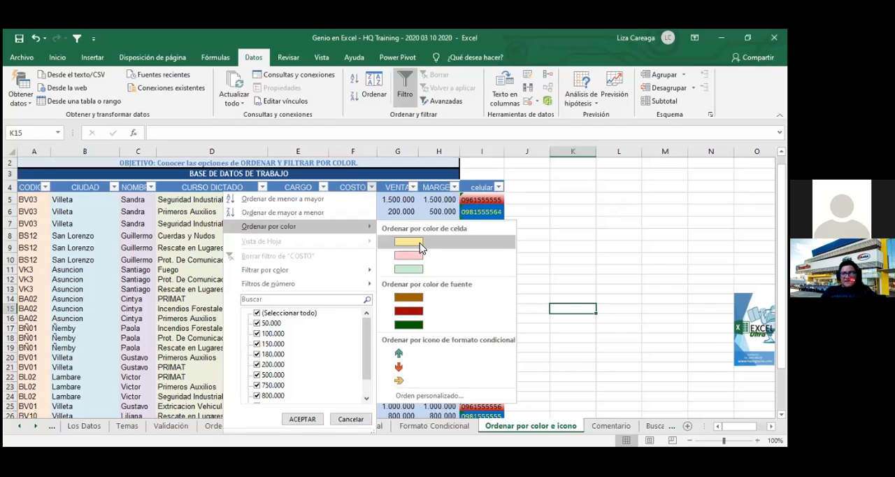
{"action": "left_click", "coordinate": [400, 383]}
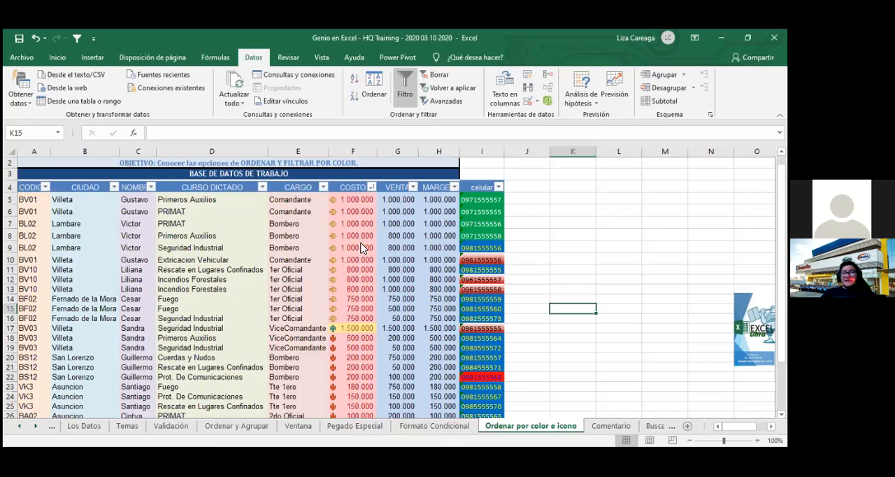
- Filter the COSTO column by the yellow cell color, and undo the filter
{"action": "left_click", "coordinate": [371, 188]}
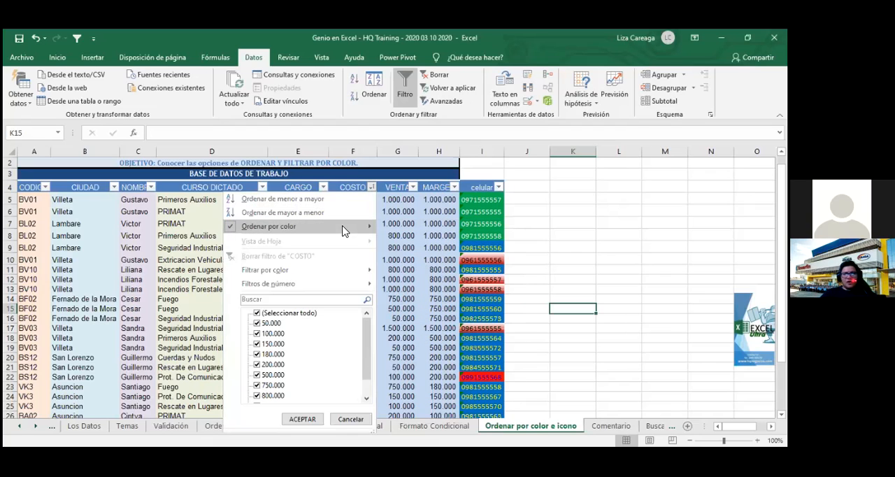
{"action": "mouse_move", "coordinate": [350, 270]}
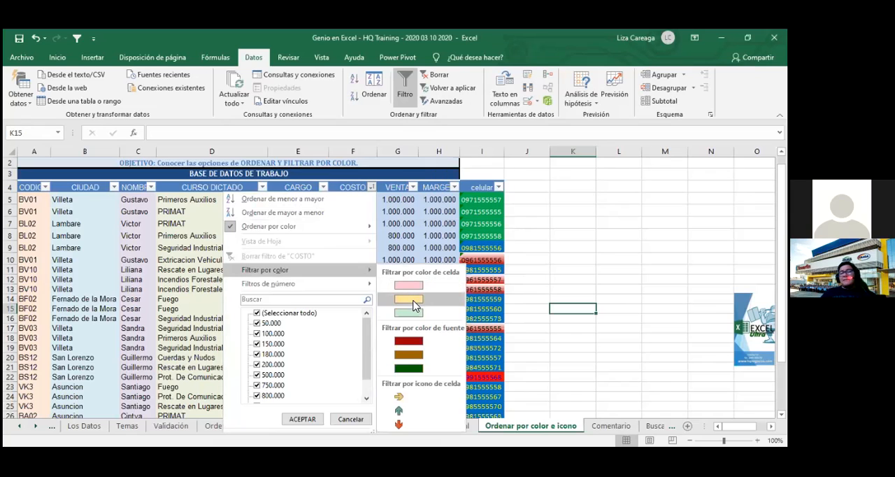
{"action": "left_click", "coordinate": [414, 302]}
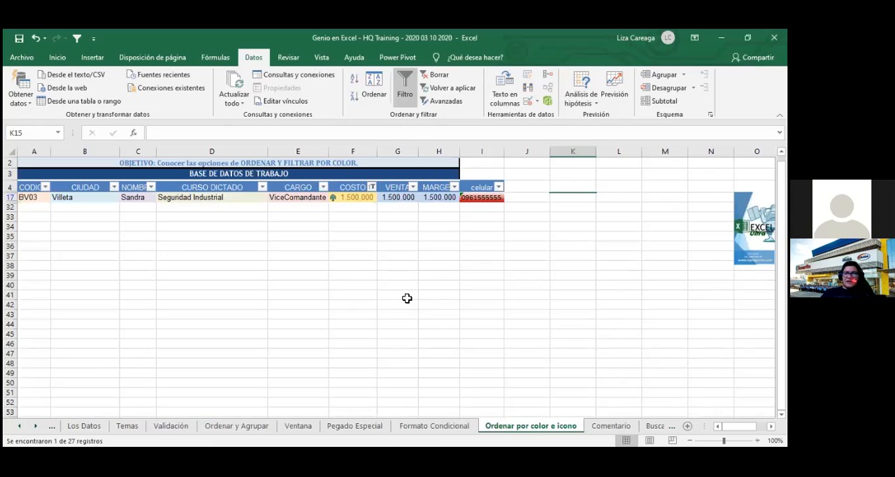
{"action": "scroll", "coordinate": [407, 299], "scroll_direction": "up", "scroll_amount": 1}
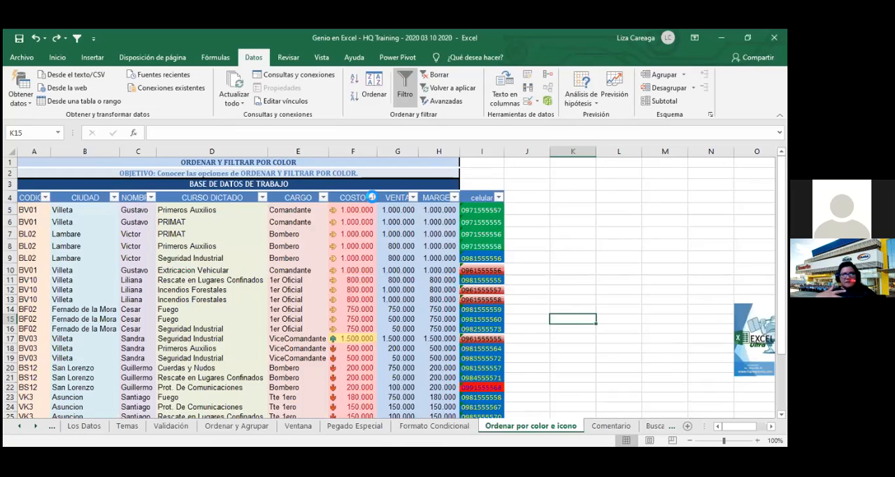
{"action": "left_click", "coordinate": [371, 198]}
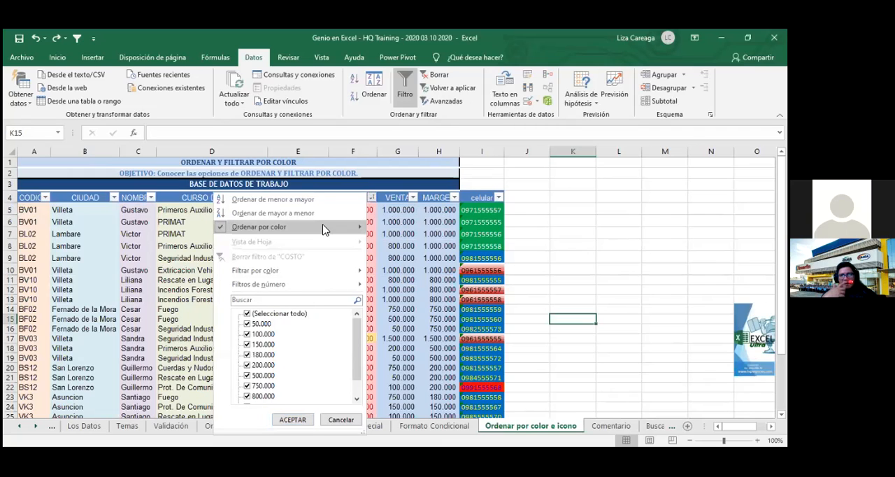
{"action": "mouse_move", "coordinate": [324, 230]}
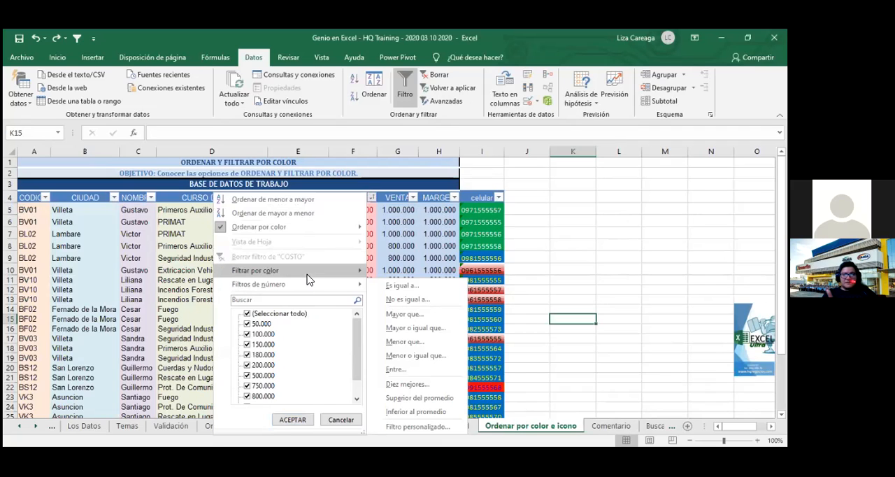
{"action": "mouse_move", "coordinate": [308, 277]}
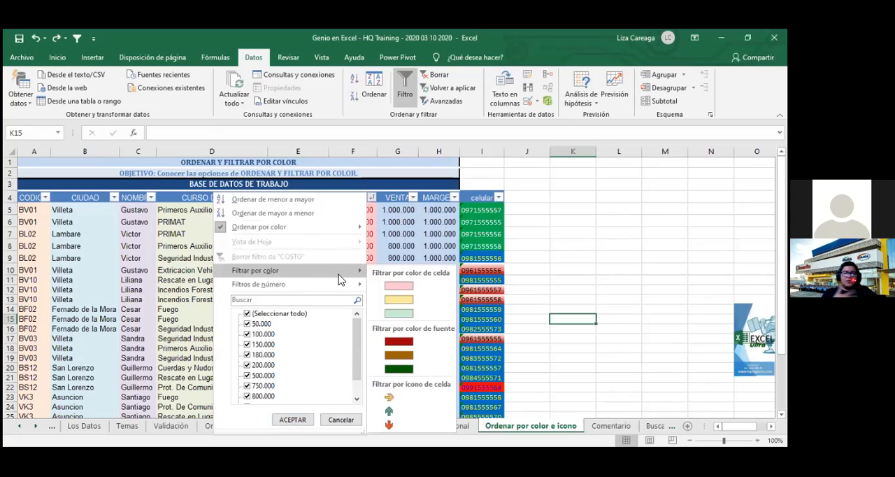
{"action": "left_click", "coordinate": [439, 255]}
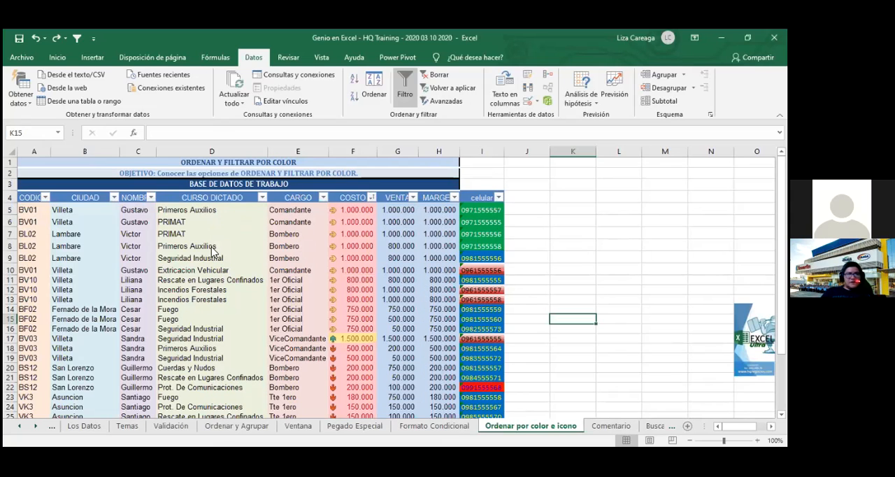
- Filter the NOMBRE column to the names of the 1er Oficial and the ViceComandante from Villeta, and undo the filter
{"action": "left_click", "coordinate": [150, 198]}
{"action": "scroll", "coordinate": [296, 329], "scroll_direction": "down", "scroll_amount": 1}
{"action": "scroll", "coordinate": [297, 329], "scroll_direction": "up", "scroll_amount": 1}
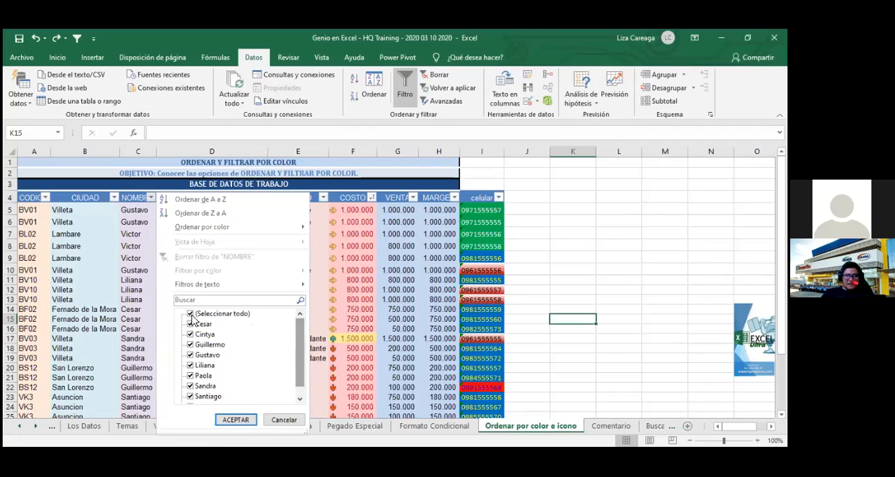
{"action": "left_click", "coordinate": [193, 315]}
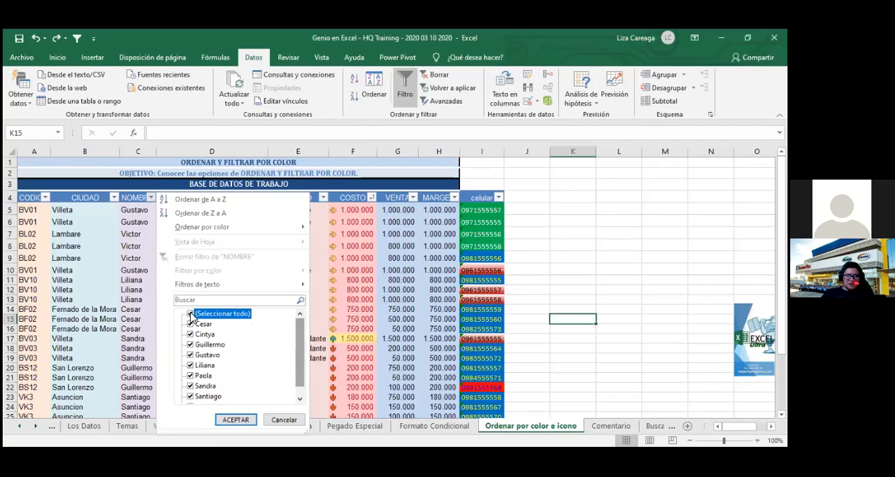
{"action": "left_click", "coordinate": [190, 366]}
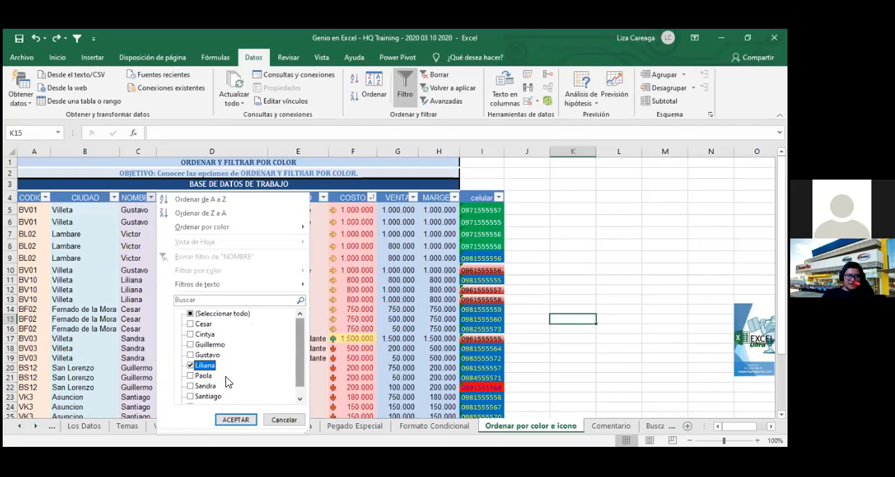
{"action": "left_click", "coordinate": [190, 386]}
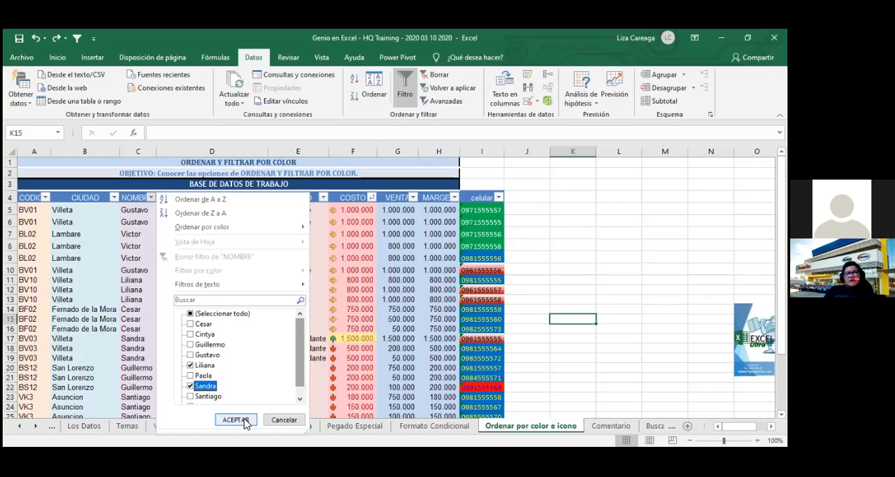
{"action": "key", "text": "Return"}
{"action": "left_click", "coordinate": [262, 361]}
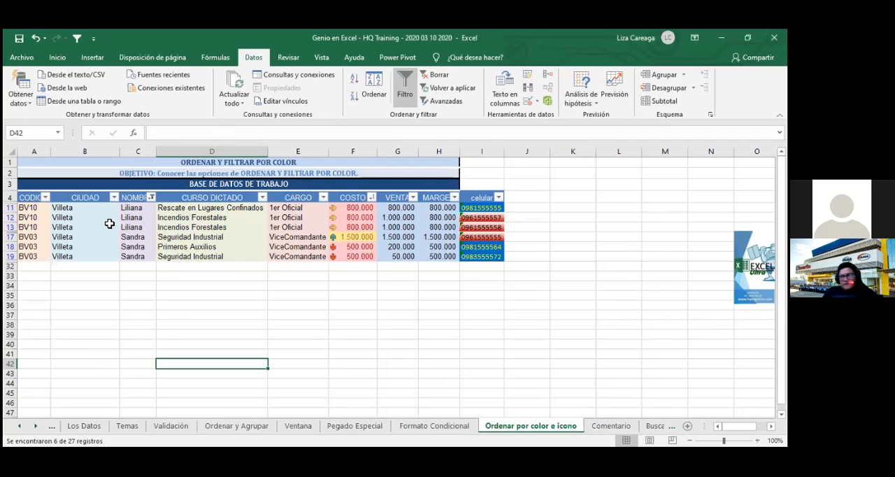
{"action": "key", "text": "ctrl+z"}
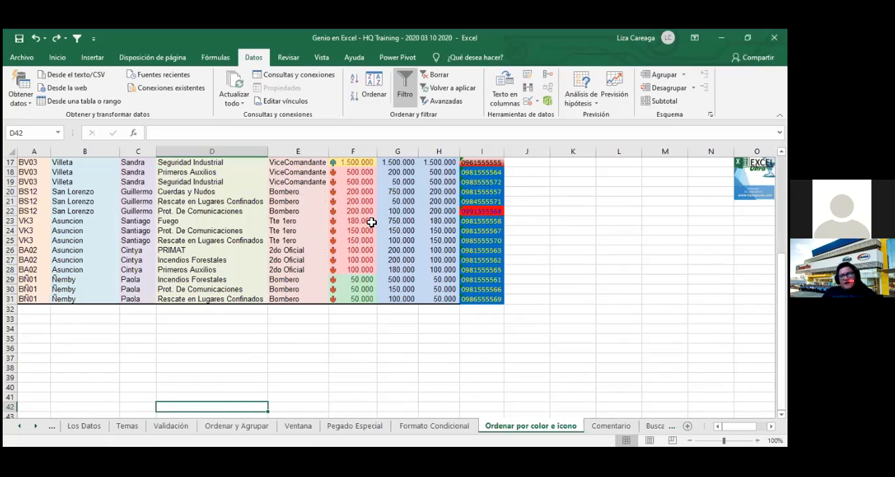
{"action": "scroll", "coordinate": [372, 222], "scroll_direction": "up", "scroll_amount": 5}
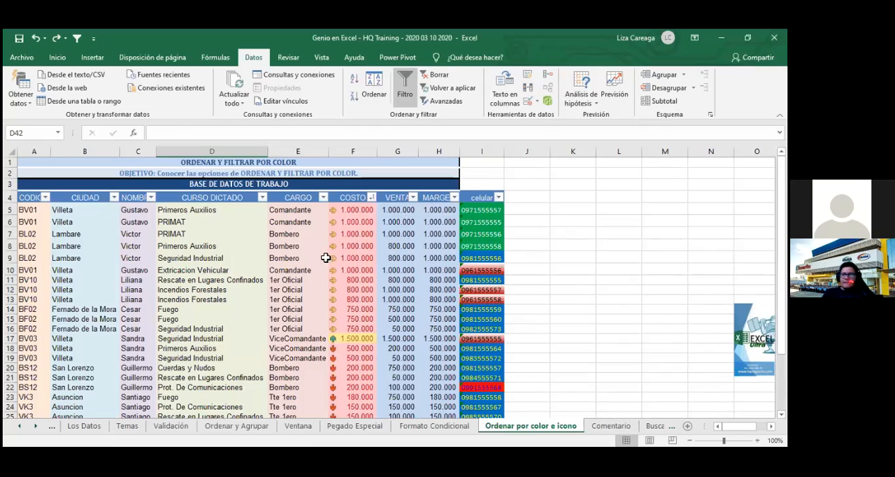
{"action": "left_click", "coordinate": [354, 247]}
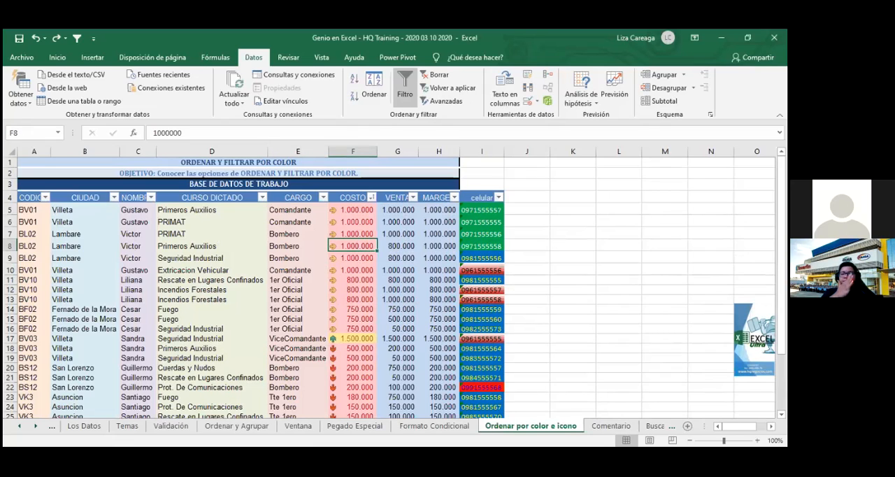
{"action": "left_click", "coordinate": [553, 209]}
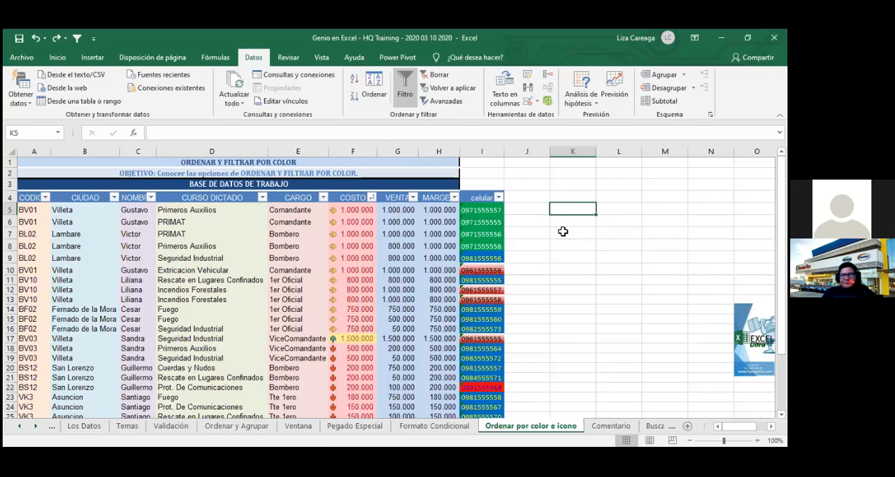
{"action": "key", "text": "Down"}
{"action": "key", "text": "Down"}
{"action": "key", "text": "Down"}
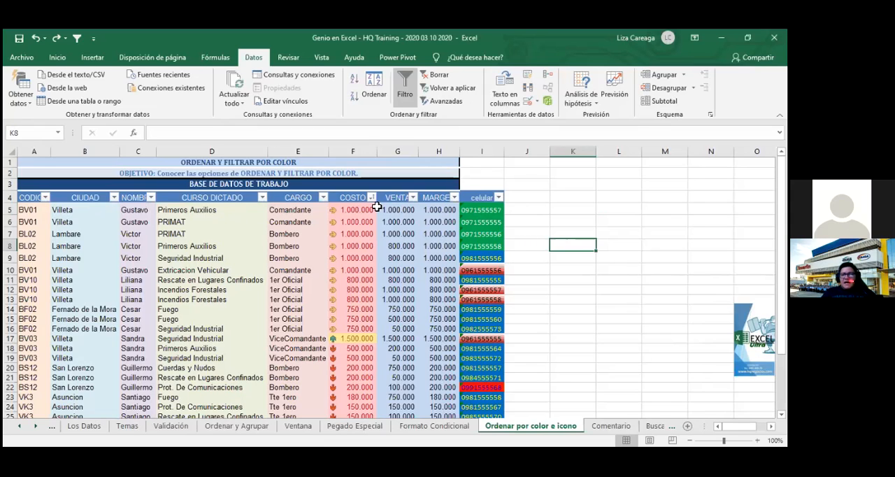
- Filter the COSTO column by the pink cell color
{"action": "left_click", "coordinate": [373, 198]}
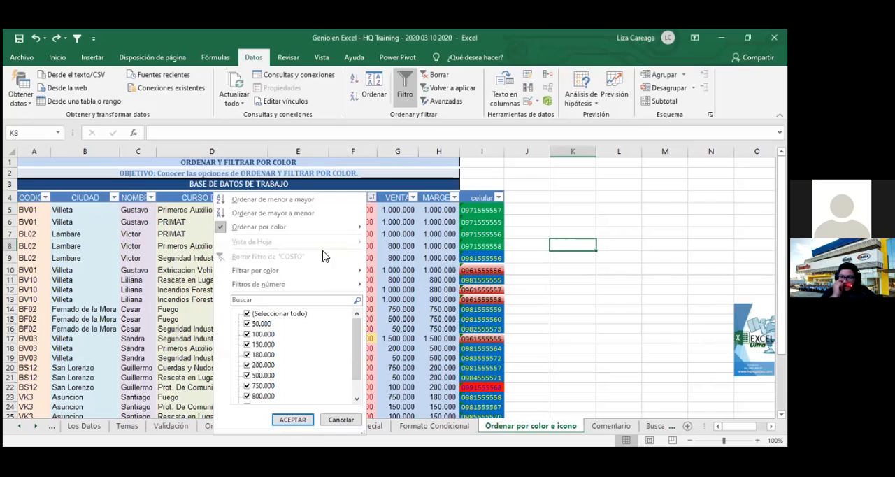
{"action": "mouse_move", "coordinate": [305, 271]}
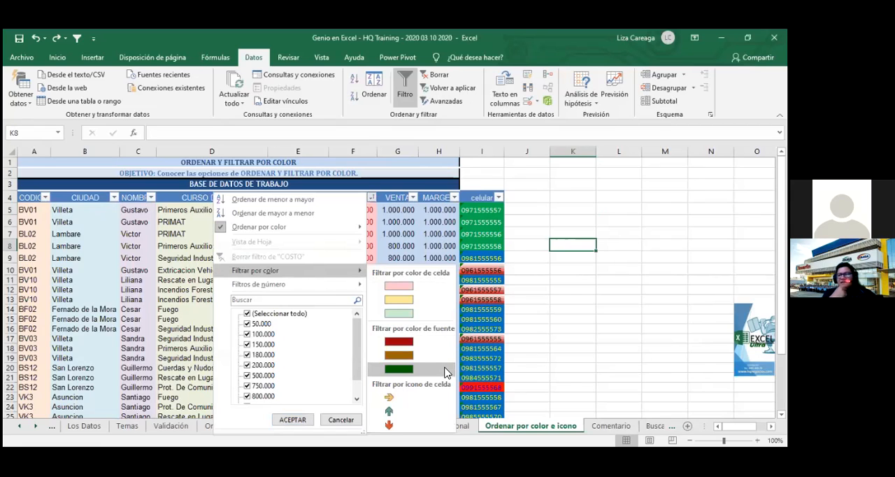
{"action": "left_click", "coordinate": [413, 291]}
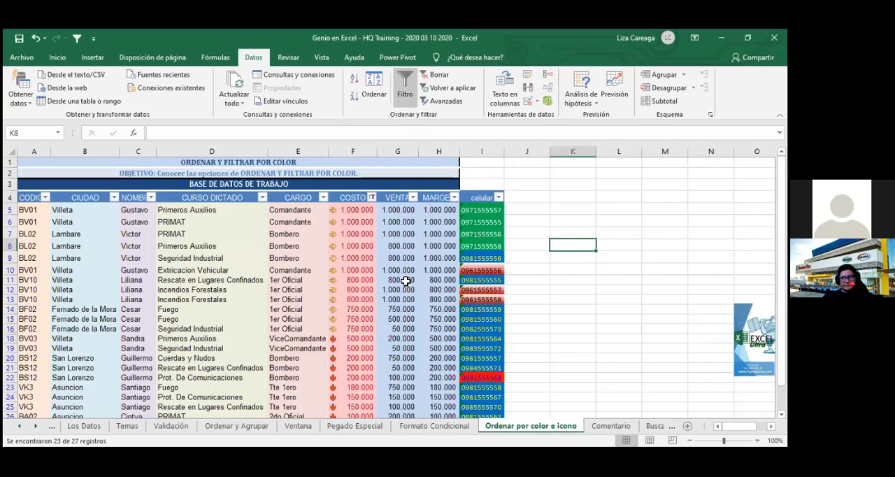
- Change the COSTO filter to the yellow sideways arrow cell icon
{"action": "left_click", "coordinate": [372, 200]}
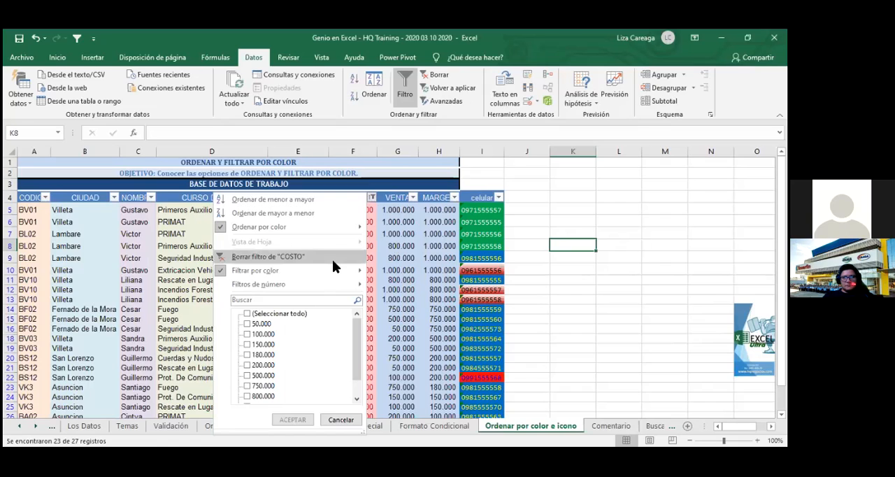
{"action": "mouse_move", "coordinate": [333, 270]}
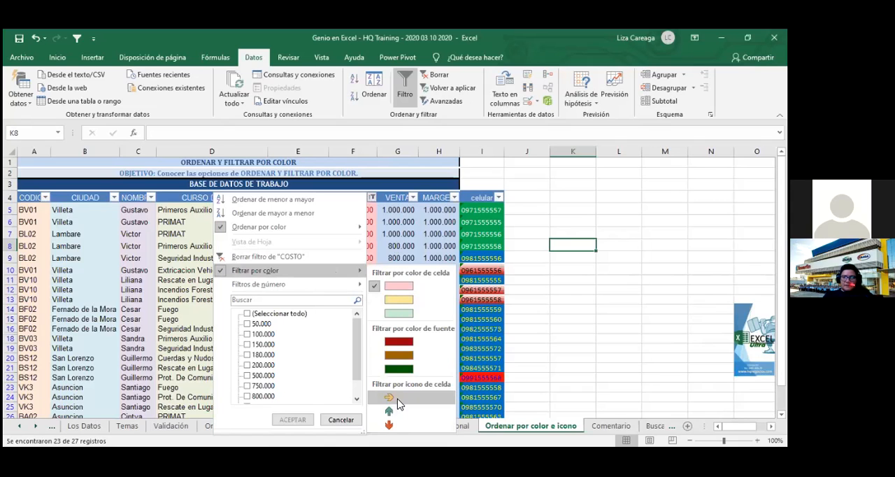
{"action": "left_click", "coordinate": [390, 398]}
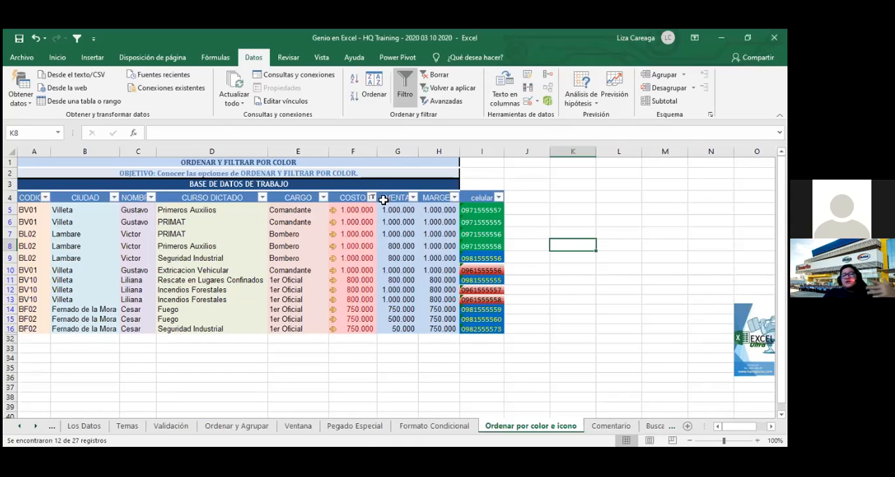
- Switch the COSTO filter to the red down arrow cell icon
{"action": "left_click", "coordinate": [373, 198]}
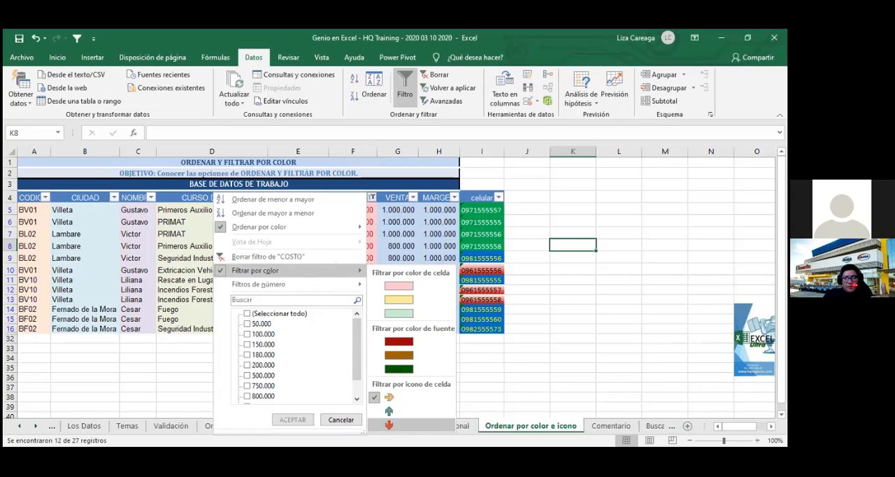
{"action": "left_click", "coordinate": [389, 424]}
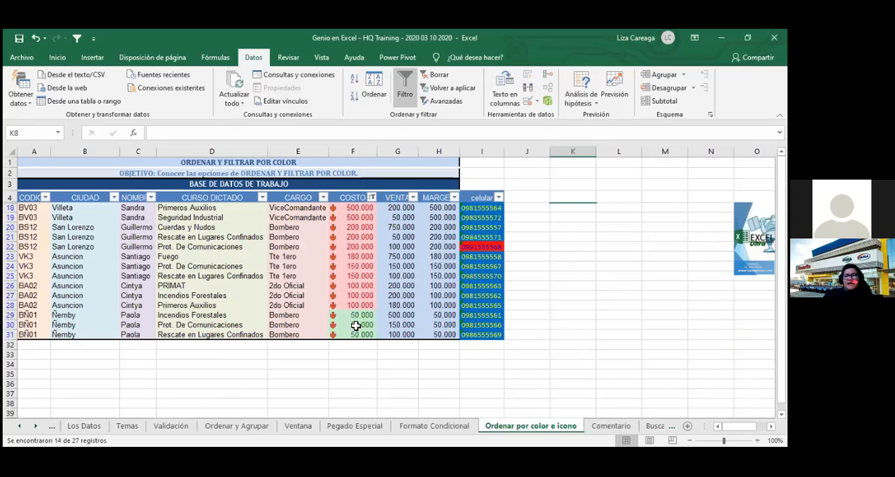
- Change the COSTO column filter from the red down arrow to the yellow sideways arrow cell icon
{"action": "left_click", "coordinate": [371, 197]}
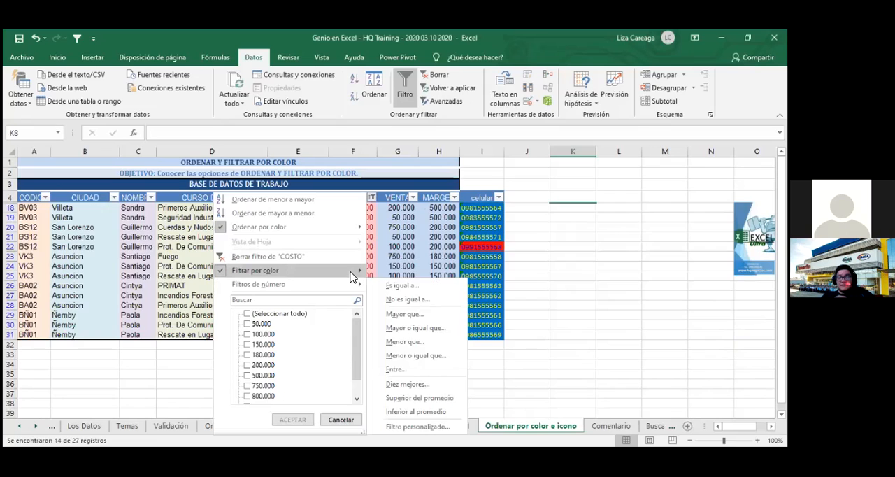
{"action": "mouse_move", "coordinate": [352, 274]}
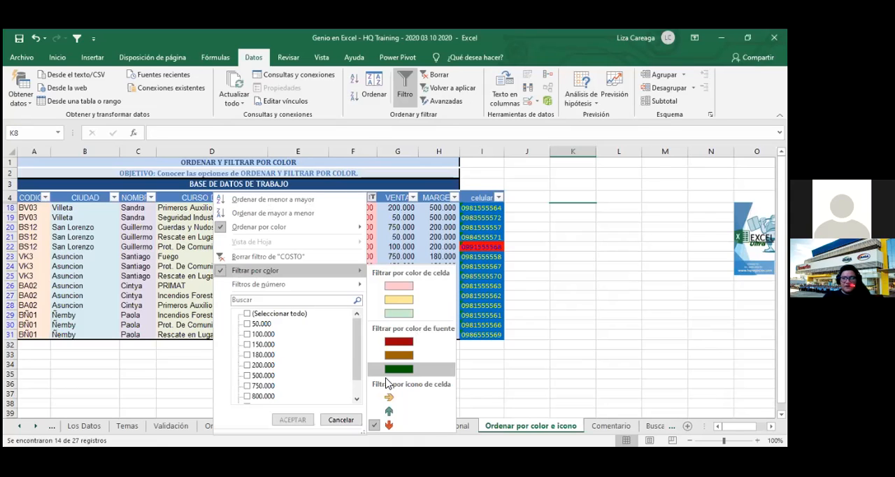
{"action": "left_click", "coordinate": [389, 400]}
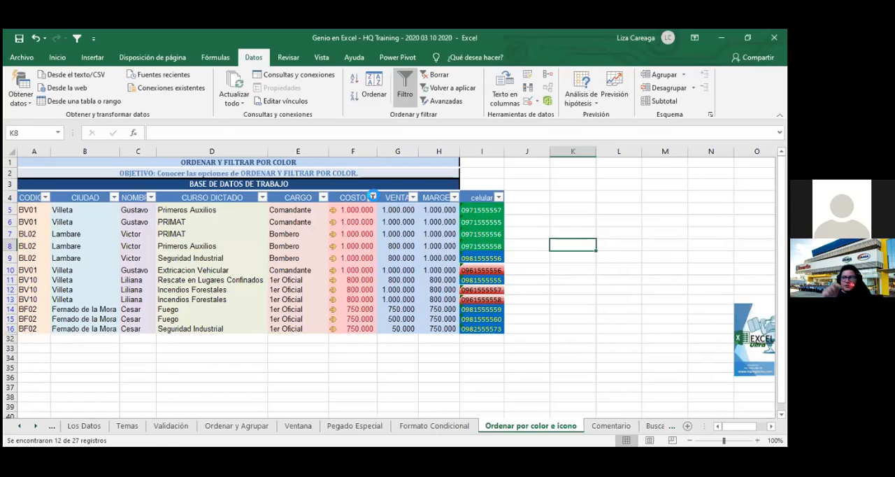
- Filter the COSTO column by the red down arrow cell icon again and select empty cell K33 below the table
{"action": "left_click", "coordinate": [373, 196]}
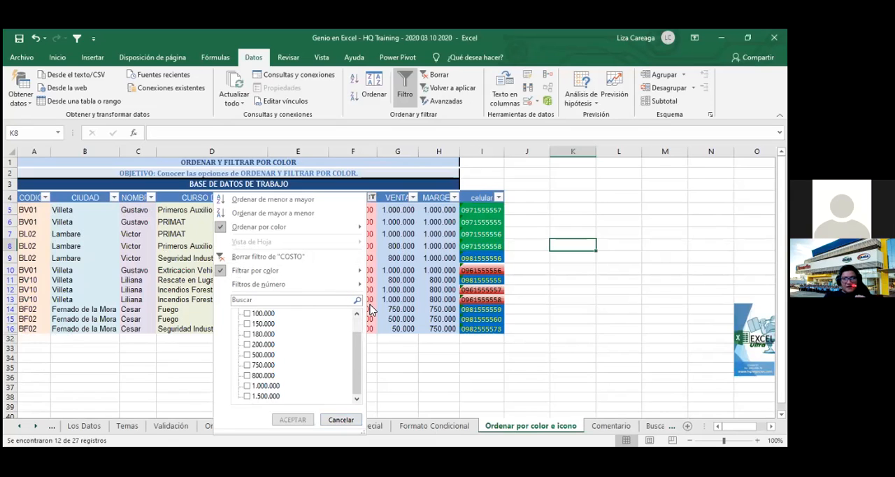
{"action": "left_click", "coordinate": [317, 229]}
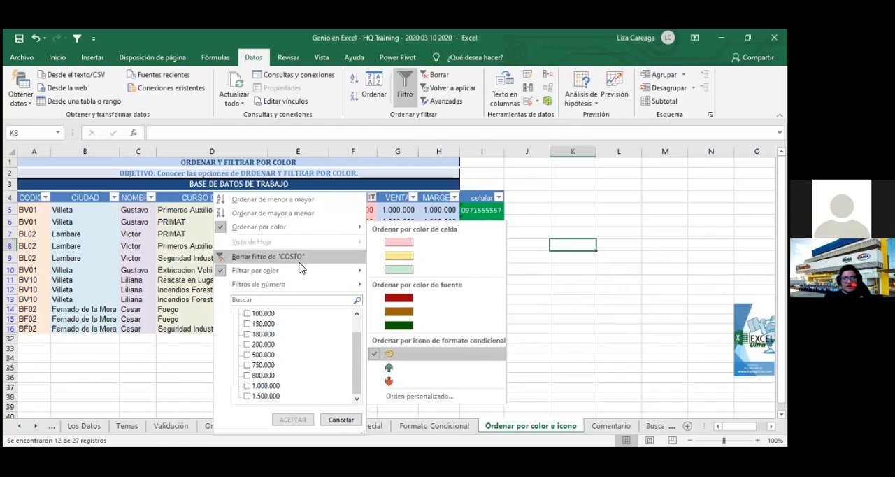
{"action": "mouse_move", "coordinate": [300, 270]}
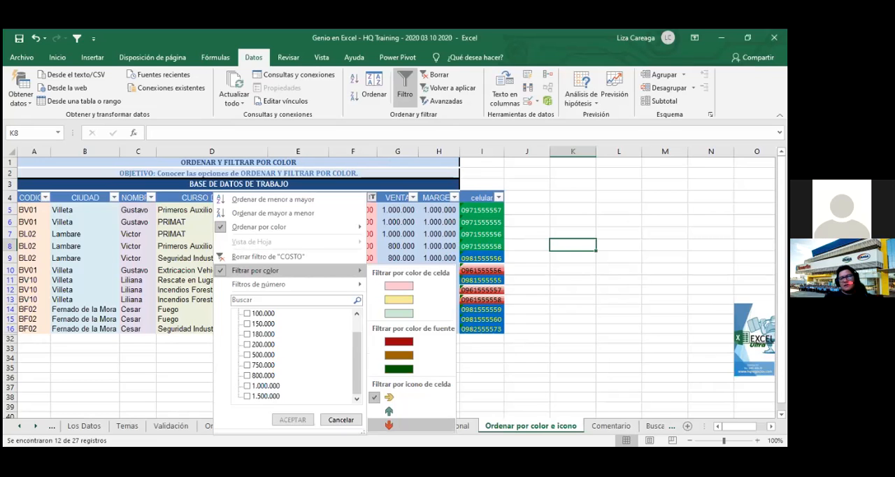
{"action": "left_click", "coordinate": [389, 425]}
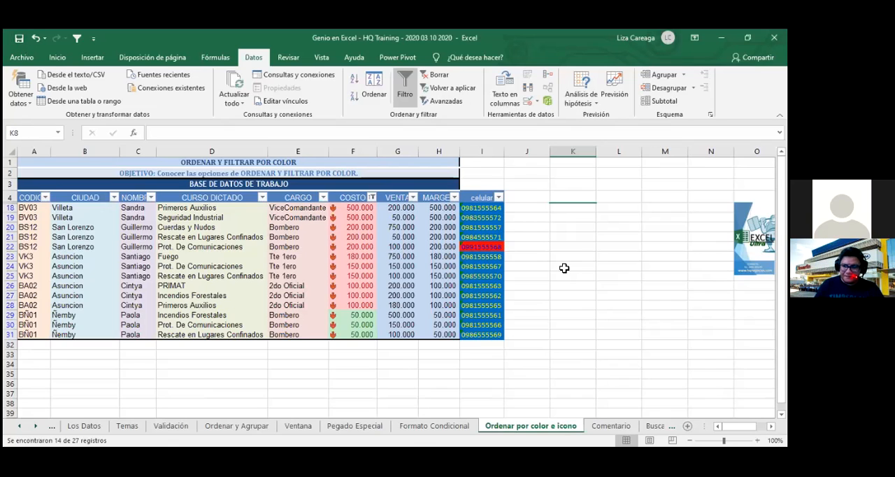
{"action": "left_click", "coordinate": [589, 265]}
{"action": "left_click", "coordinate": [567, 356]}
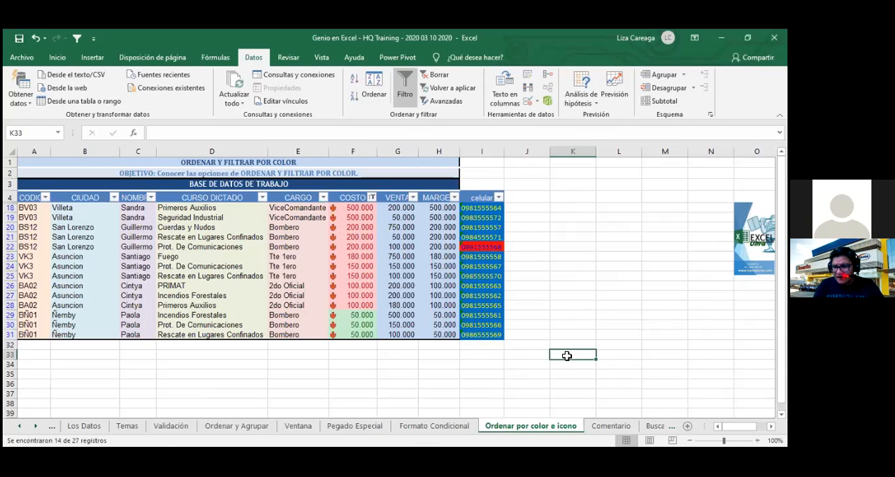